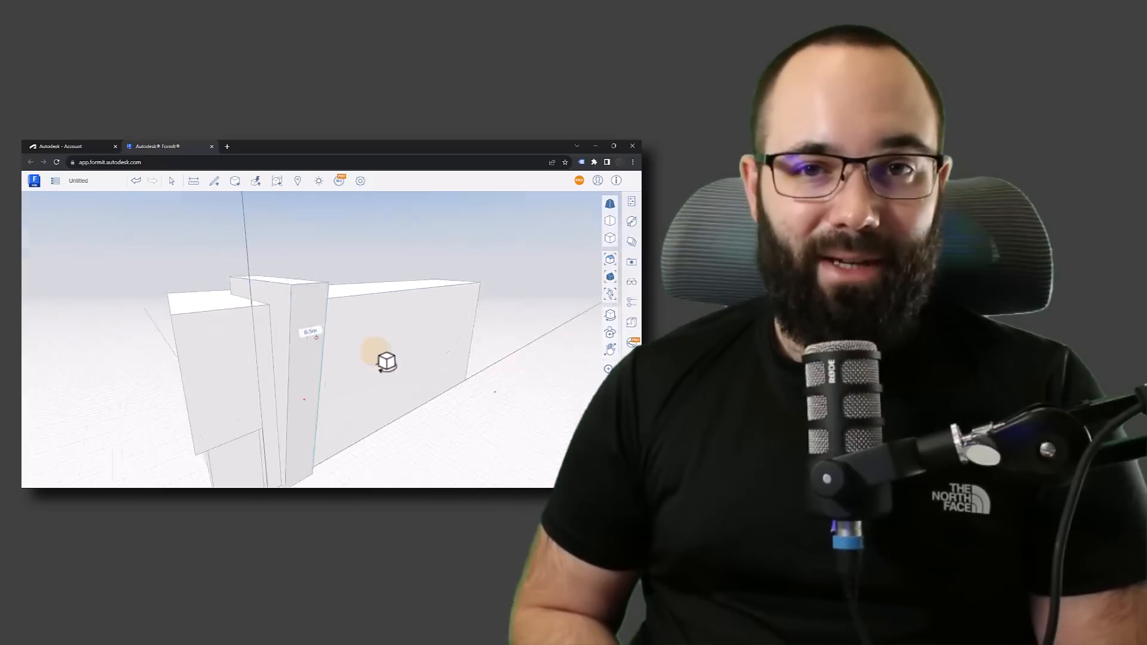
- Configure a linear, total-length array of the highlighted column block with each solid grouped first
scroll(287, 302, down, 3)
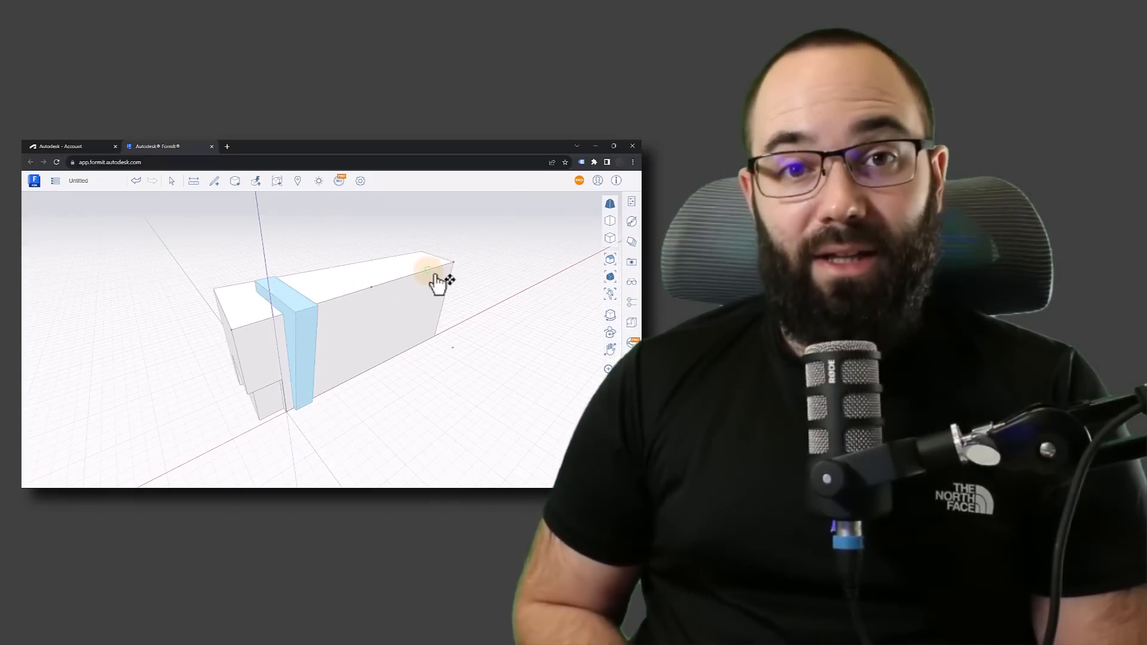
right_click(291, 306)
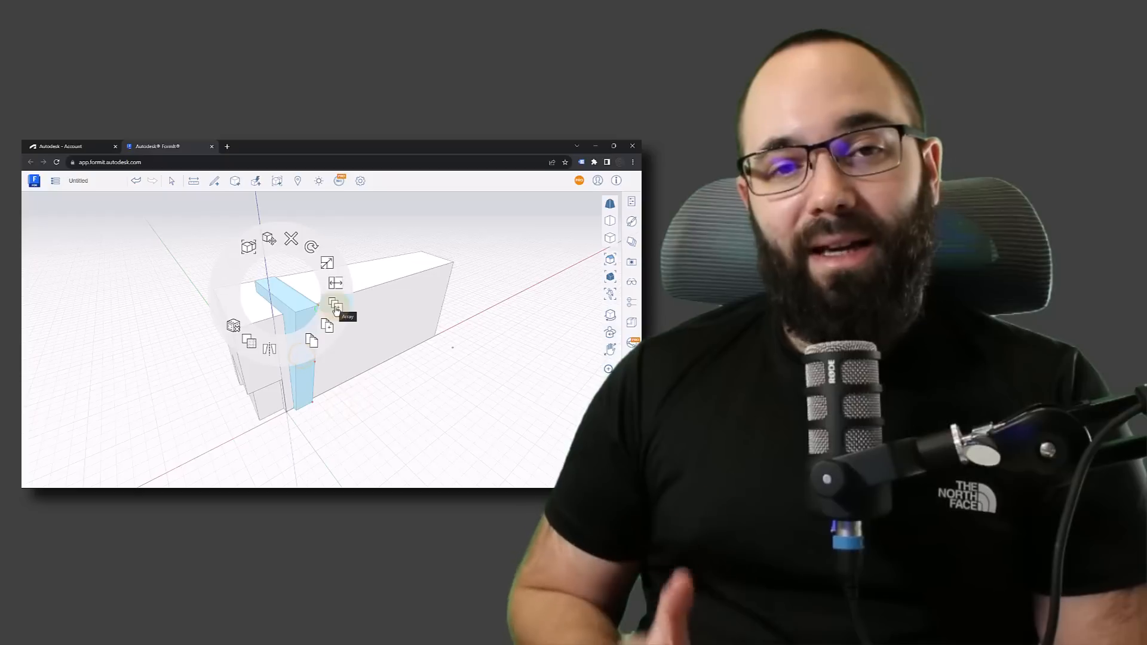
click(352, 235)
click(344, 239)
double_click(227, 311)
click(338, 418)
double_click(305, 364)
right_click(304, 356)
click(287, 291)
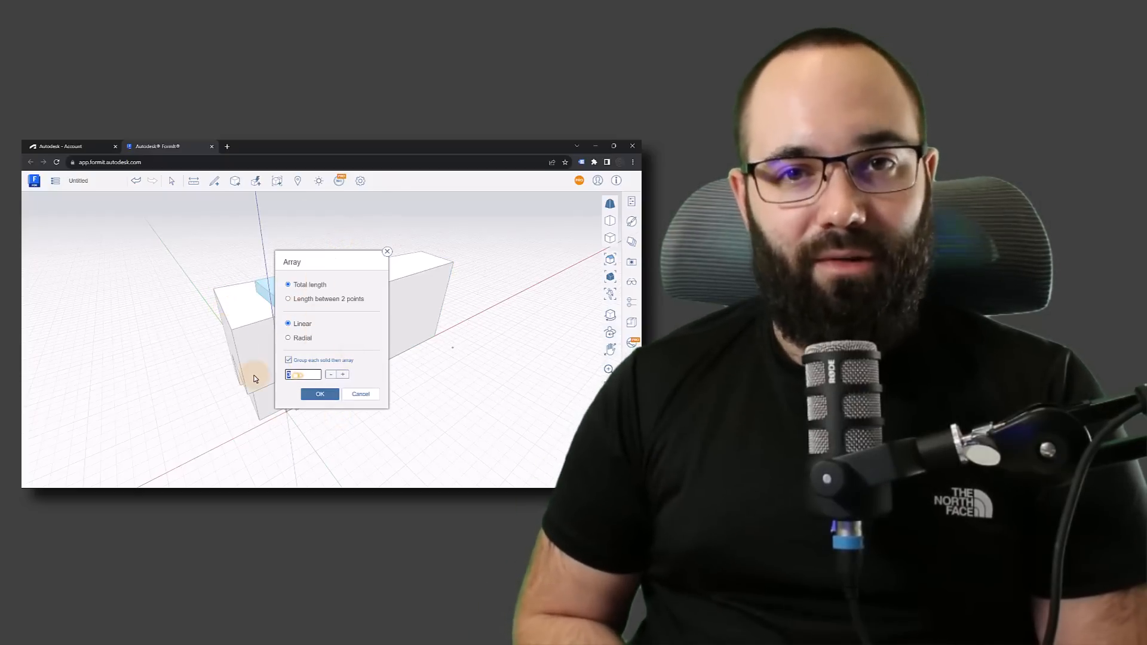
click(328, 397)
- Place the array from the column block's base corner along the foot of the long wall
right_drag(328, 395, 251, 389)
scroll(293, 377, up, 5)
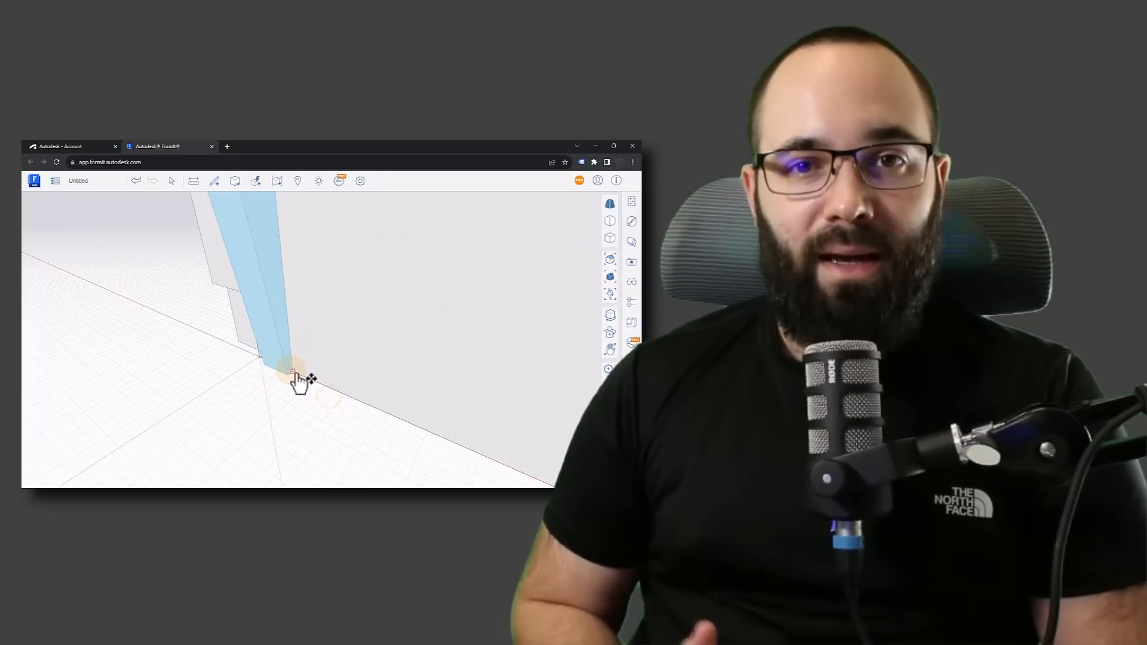
click(294, 377)
scroll(298, 380, down, 5)
click(468, 456)
right_drag(471, 455, 427, 402)
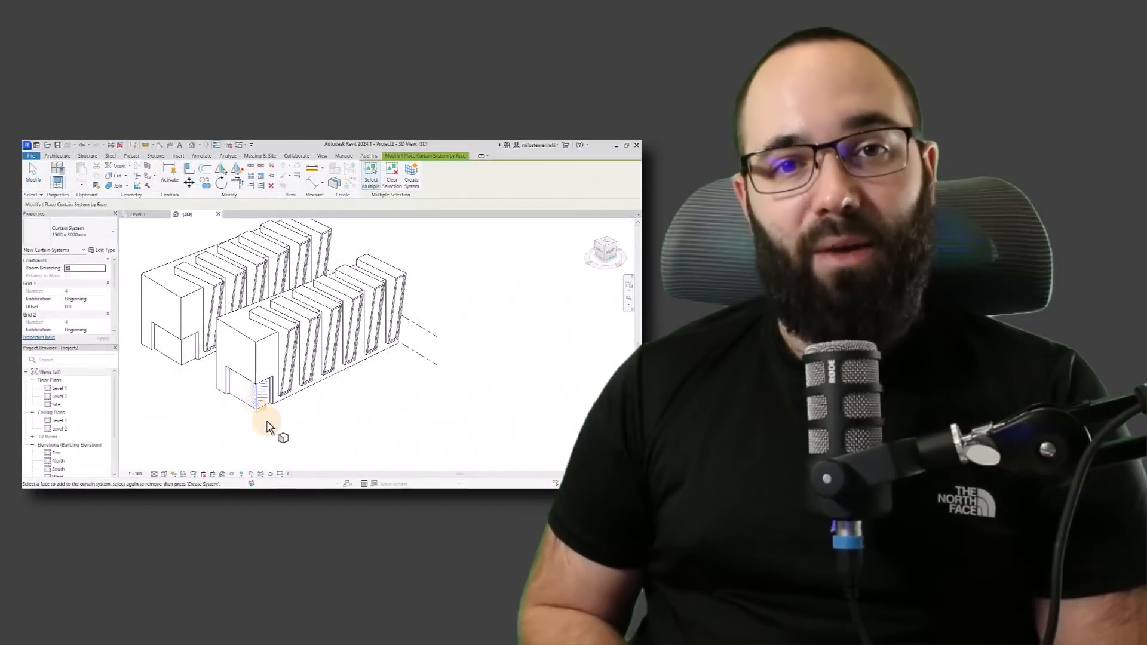
- In Revit, create a 1500 x 3000mm curtain system on the first slanted window faces and display the view shaded
scroll(289, 386, up, 3)
click(293, 389)
click(345, 359)
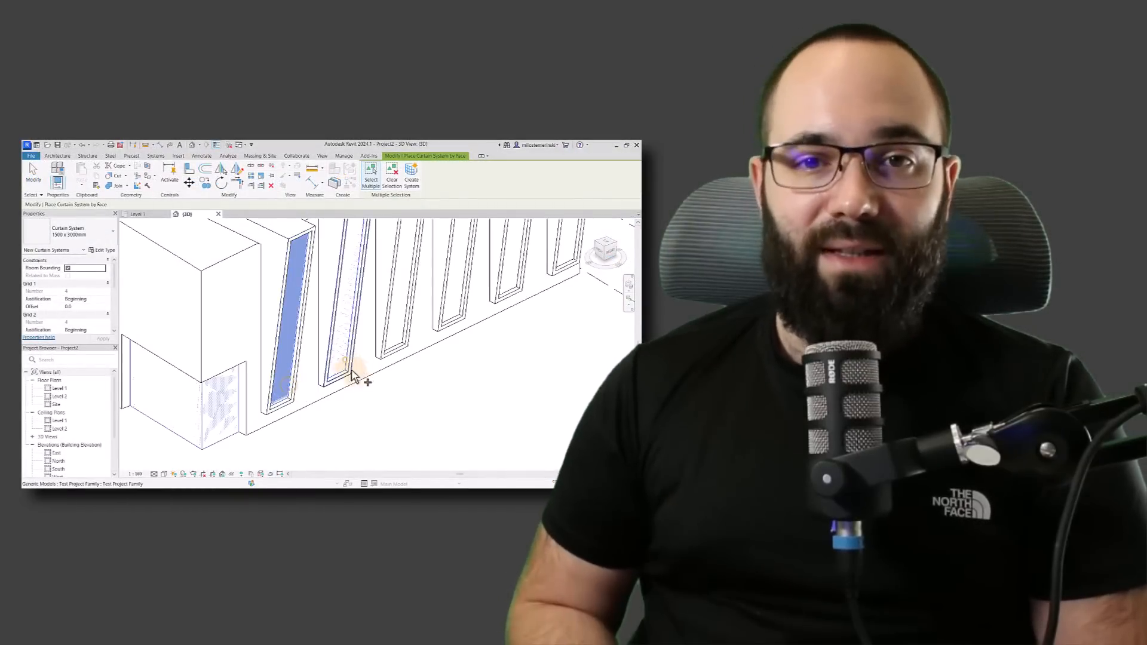
click(416, 184)
shift+middle_drag(356, 328, 346, 391)
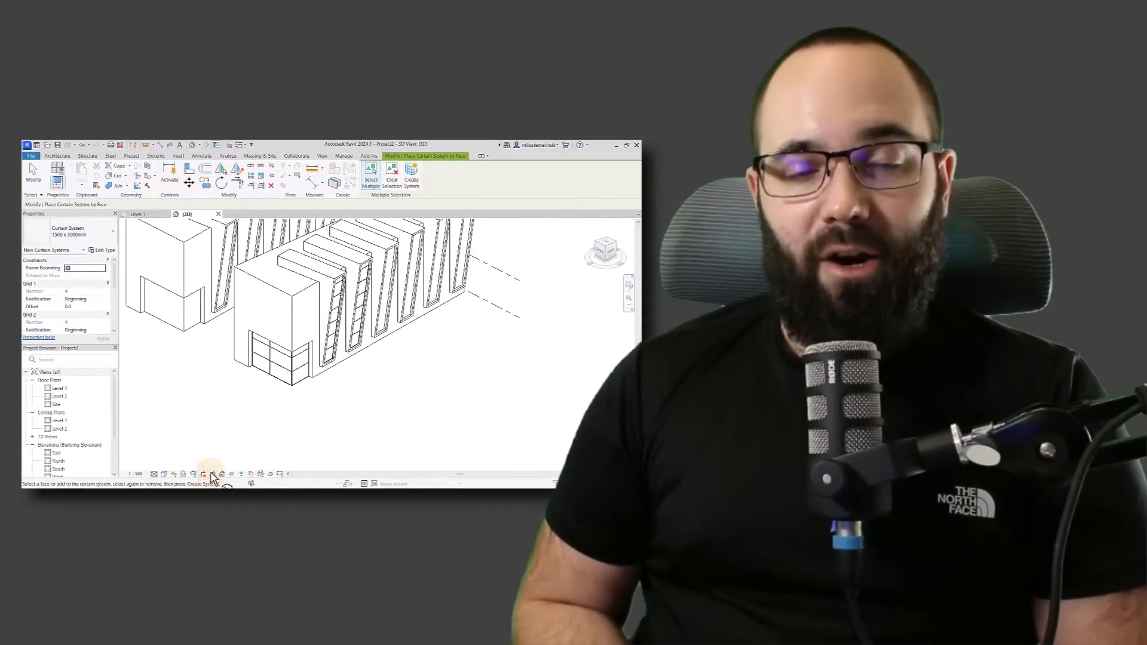
click(164, 474)
click(182, 440)
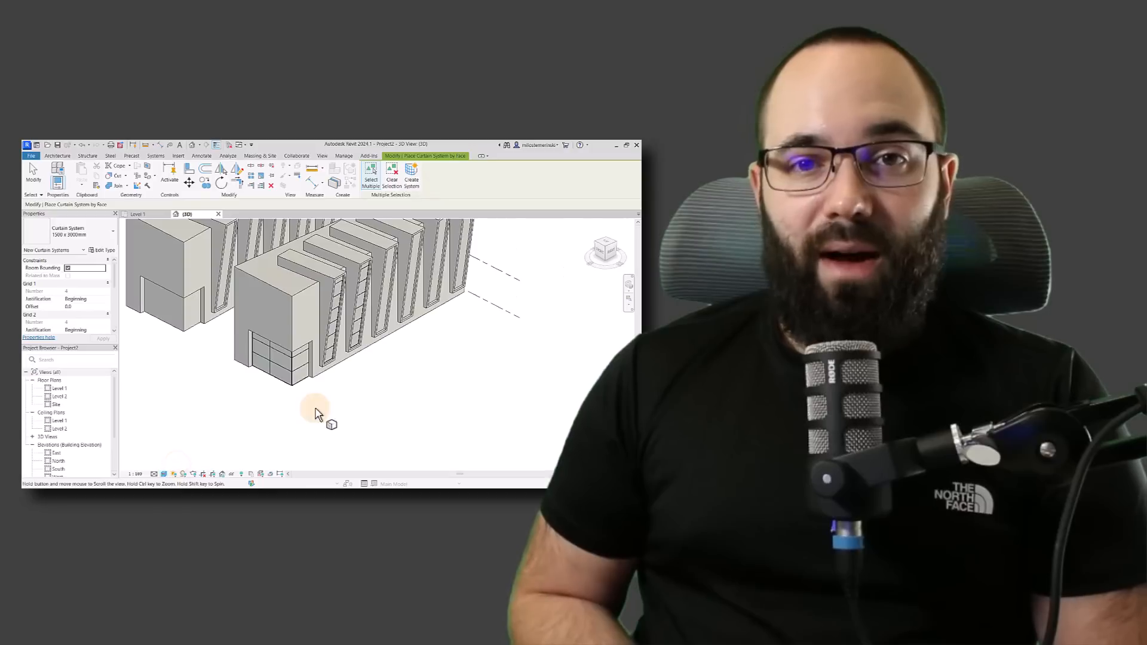
- Create walls by face on the end and side faces of the front building mass
click(203, 158)
click(253, 157)
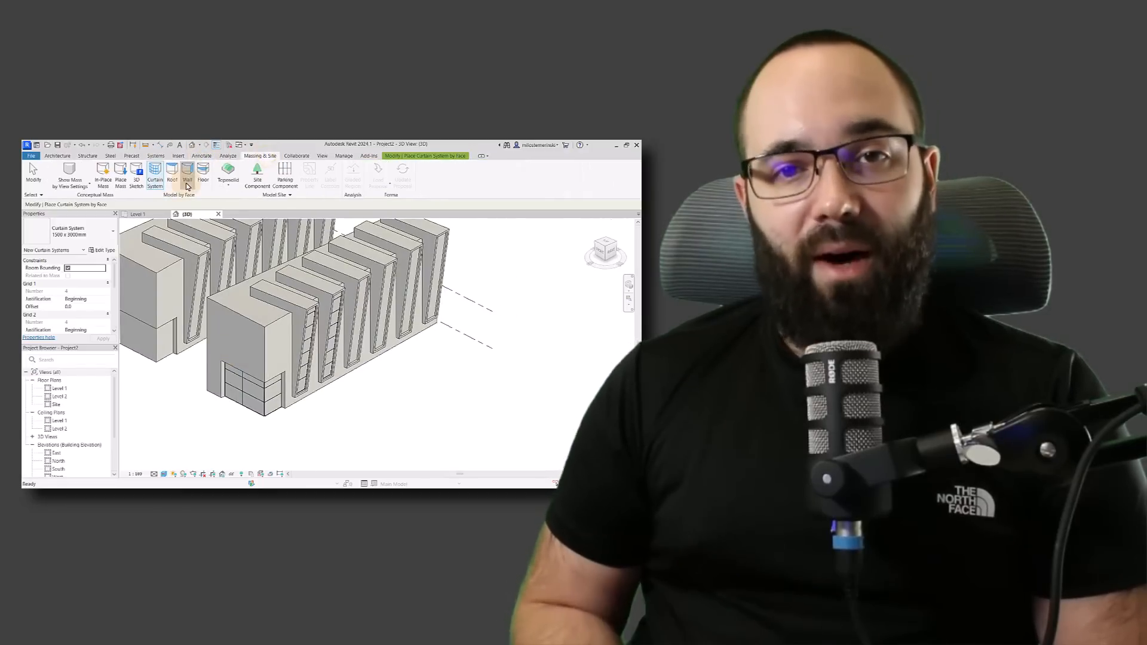
click(186, 177)
click(215, 327)
click(277, 326)
mouse_move(359, 403)
middle_down()
mouse_move(350, 410)
mouse_move(317, 383)
mouse_move(350, 402)
middle_up()
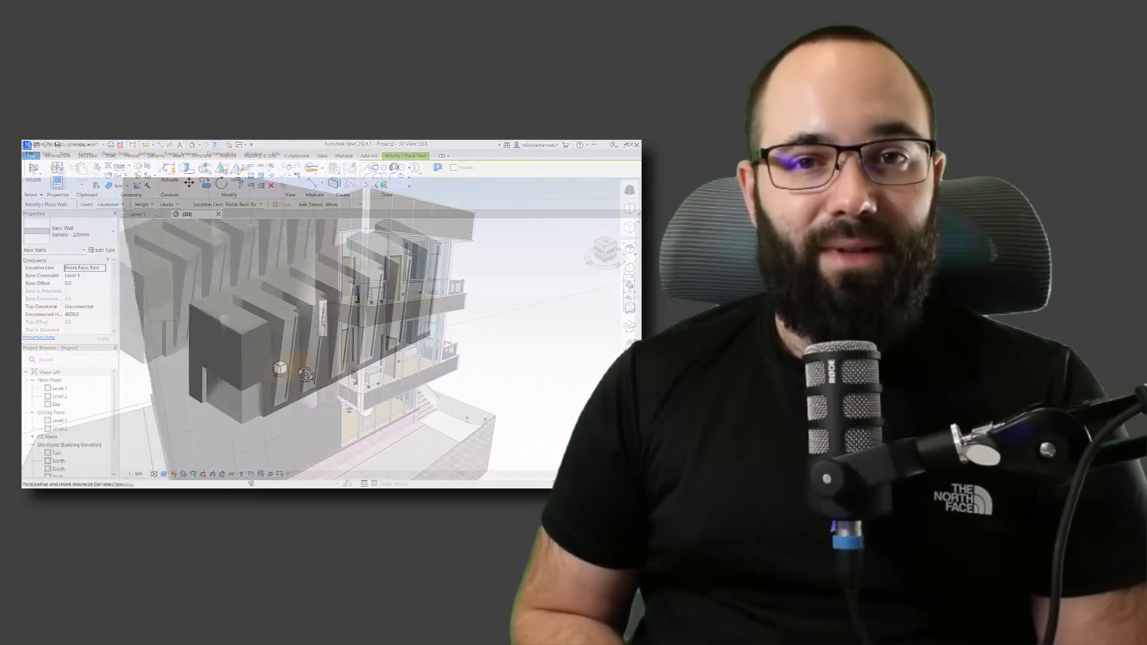
click(334, 171)
mouse_move(438, 182)
click(470, 210)
- In FormIt, sketch a closed four-sided line profile at the lower end of the light wall block
drag(261, 303, 361, 307)
right_drag(351, 311, 293, 304)
scroll(293, 304, down, 2)
scroll(237, 379, up, 5)
click(163, 168)
click(232, 362)
click(251, 345)
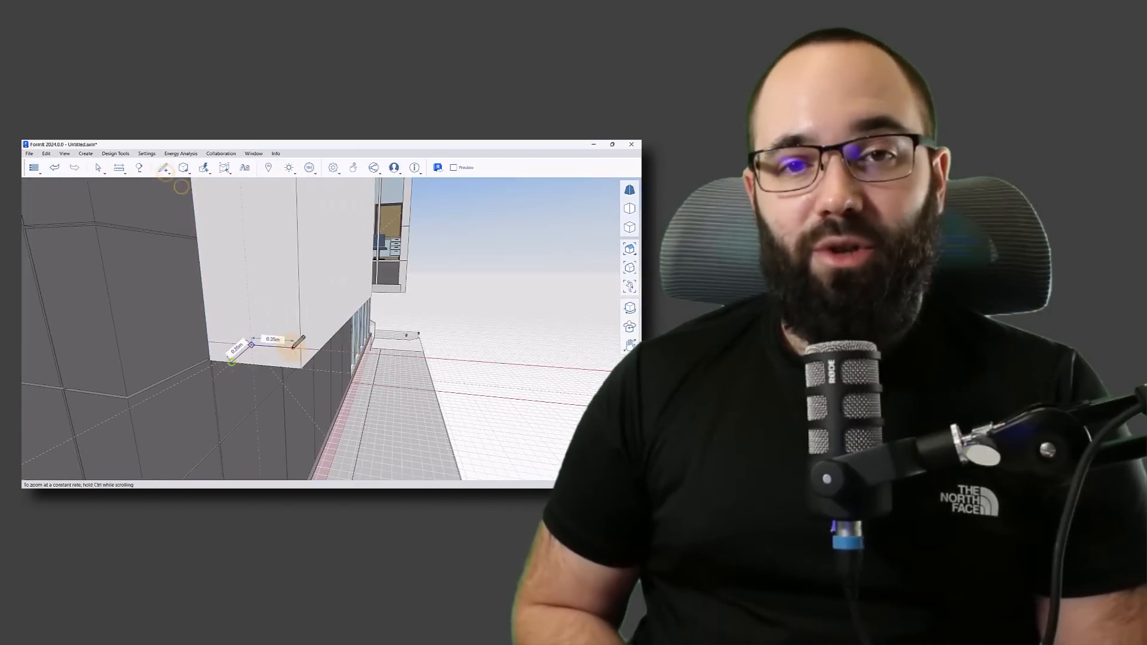
click(301, 349)
click(302, 369)
click(232, 362)
- Push/pull the sketched four-sided face at the end of the light wall block
right_drag(267, 361, 256, 372)
drag(257, 373, 358, 325)
scroll(358, 327, up, 3)
mouse_move(333, 338)
right_down()
mouse_move(198, 362)
mouse_move(222, 348)
right_up()
- Sketch an arc across the light face's upper corner and close it with edge lines, the vertical one about 0.28 m long
click(164, 168)
click(218, 189)
click(232, 307)
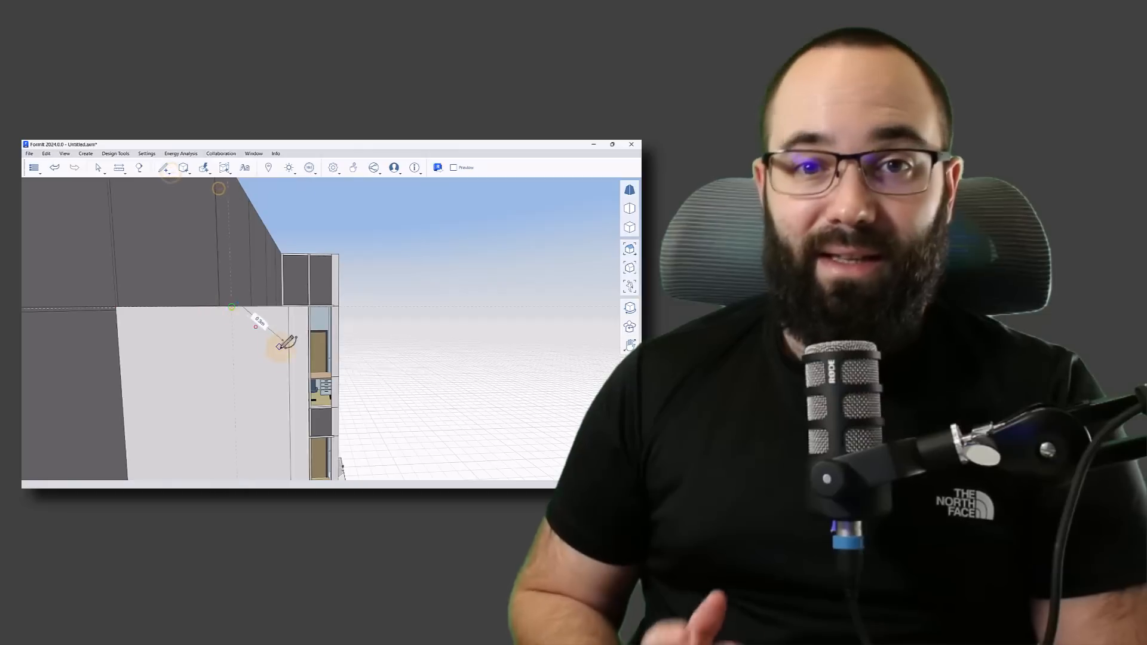
click(163, 169)
click(181, 186)
click(233, 308)
click(289, 307)
click(288, 359)
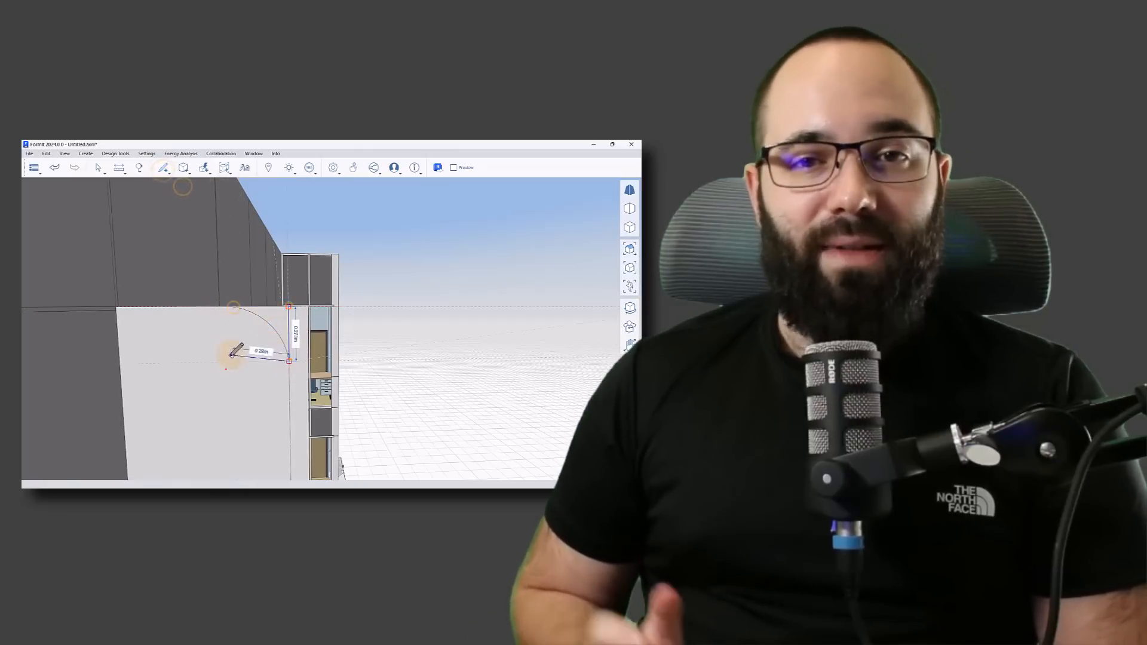
- Push/pull the small corner area outside the arc to round the edge of the light block
click(282, 320)
right_drag(282, 320, 203, 387)
drag(230, 320, 472, 200)
scroll(358, 335, down, 4)
right_drag(359, 353, 317, 293)
scroll(278, 306, down, 2)
scroll(295, 282, up, 3)
right_click(294, 281)
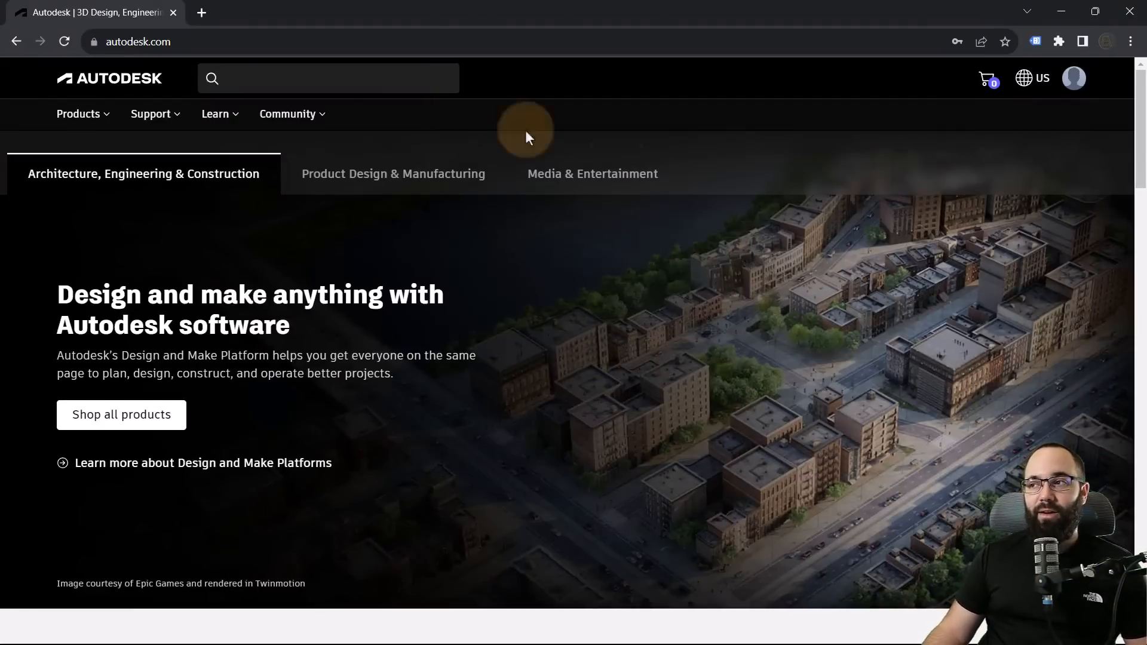
- Open the Autodesk account's products and services list and search it for "Formi"
click(1074, 84)
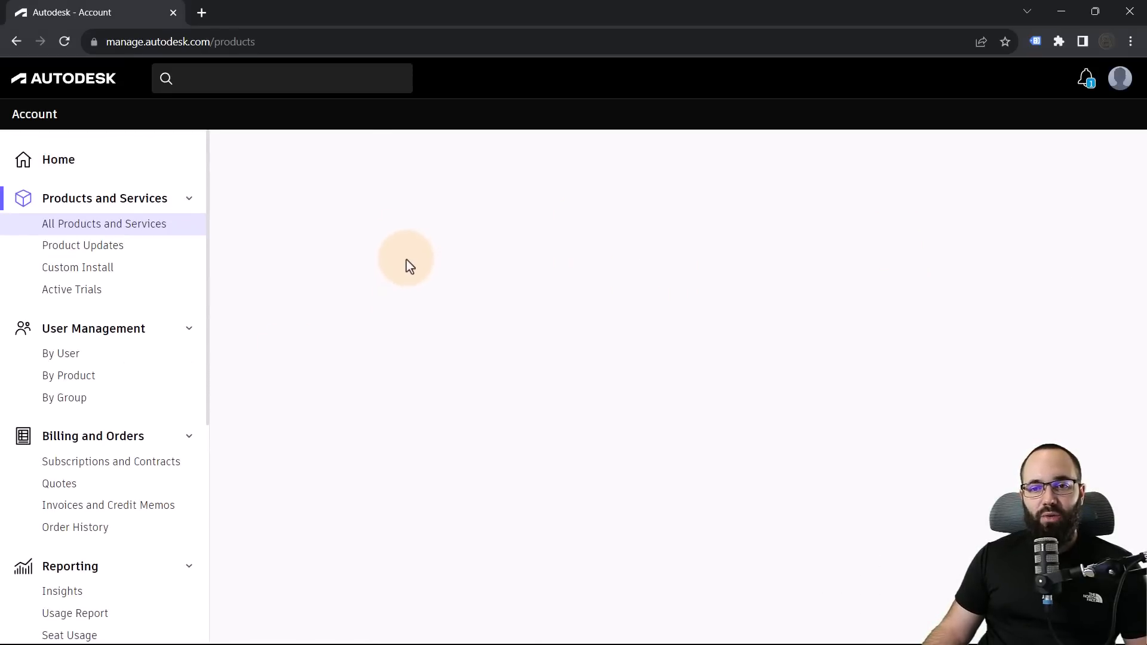
click(375, 244)
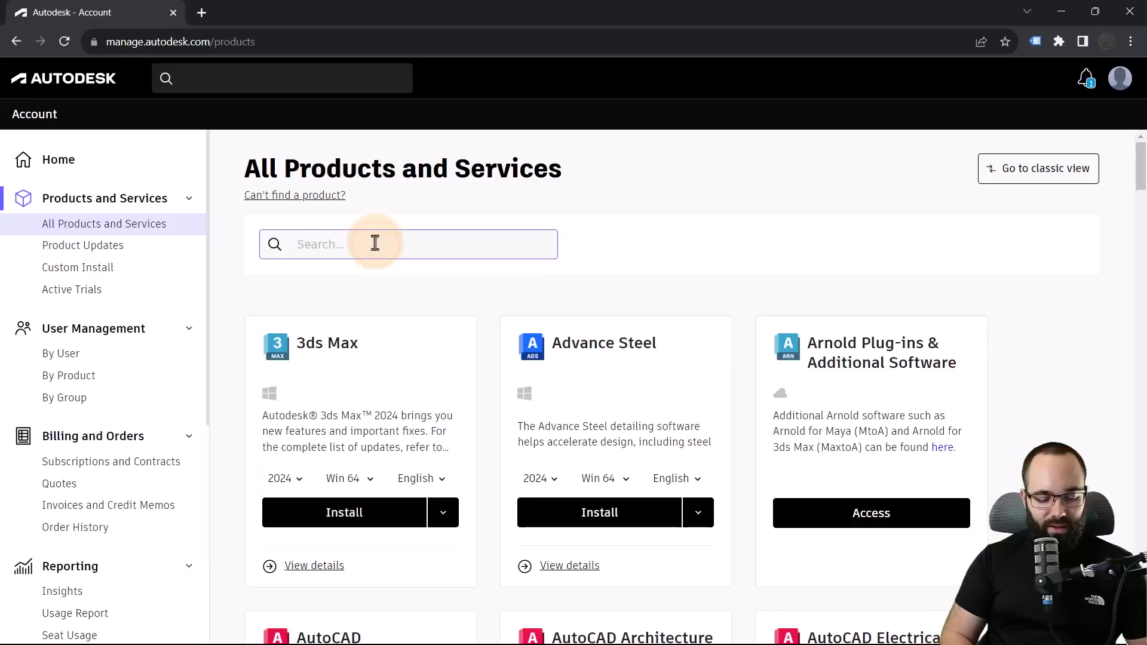
text(For)
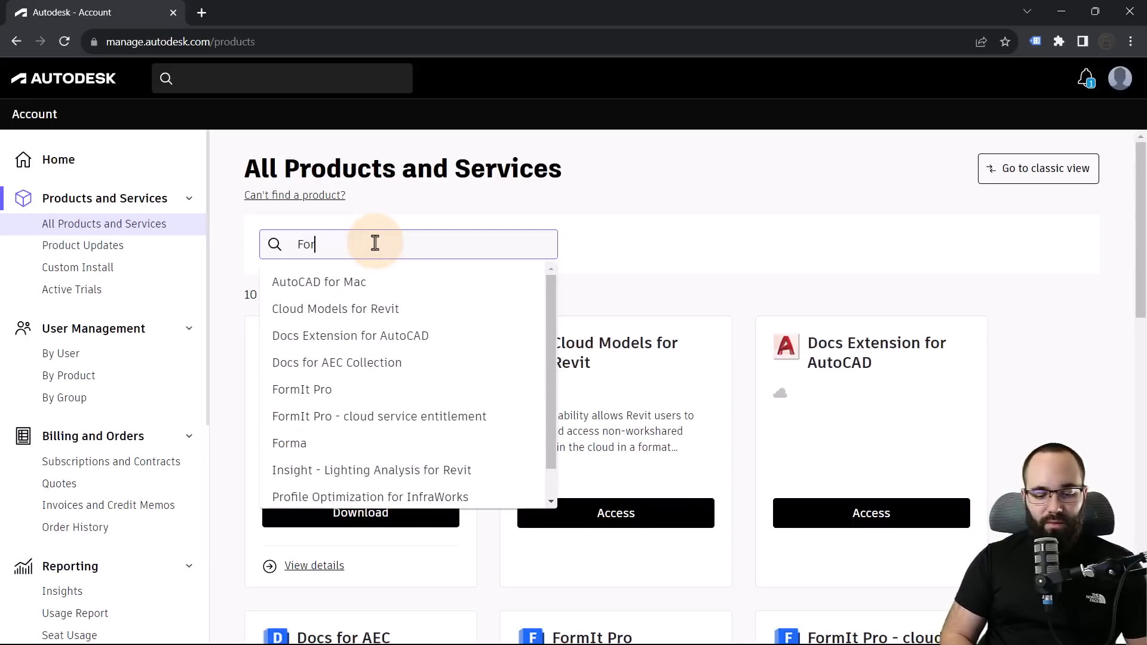
text(mI)
click(688, 282)
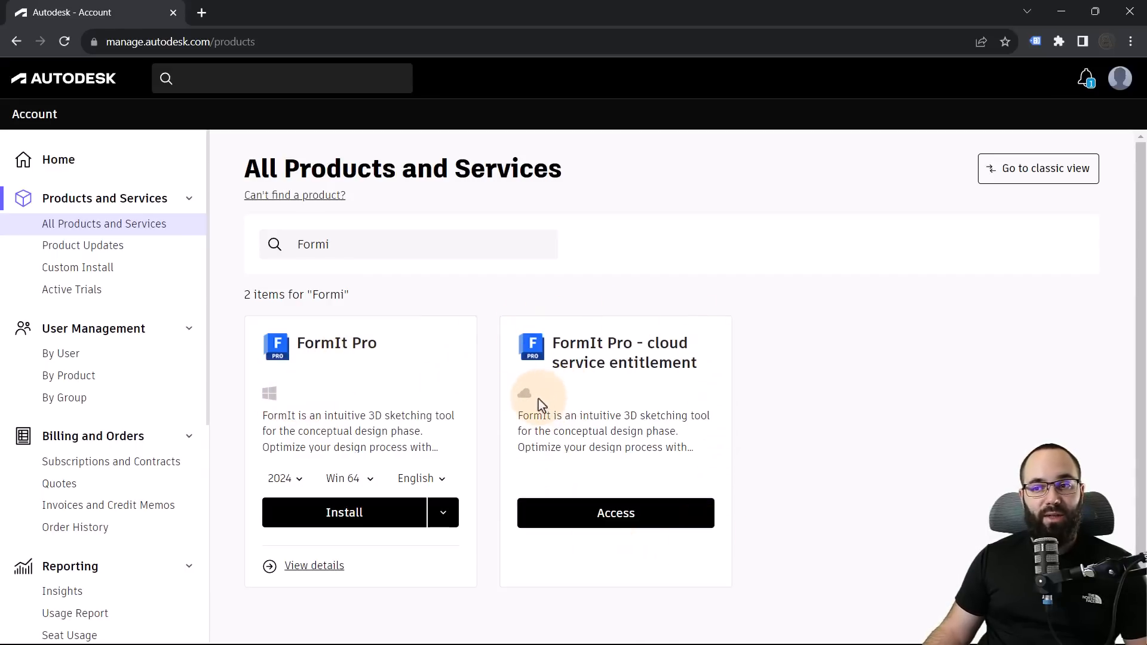
- Launch the FormIt Pro cloud service in the browser and collapse the side panel beside the canvas
click(637, 523)
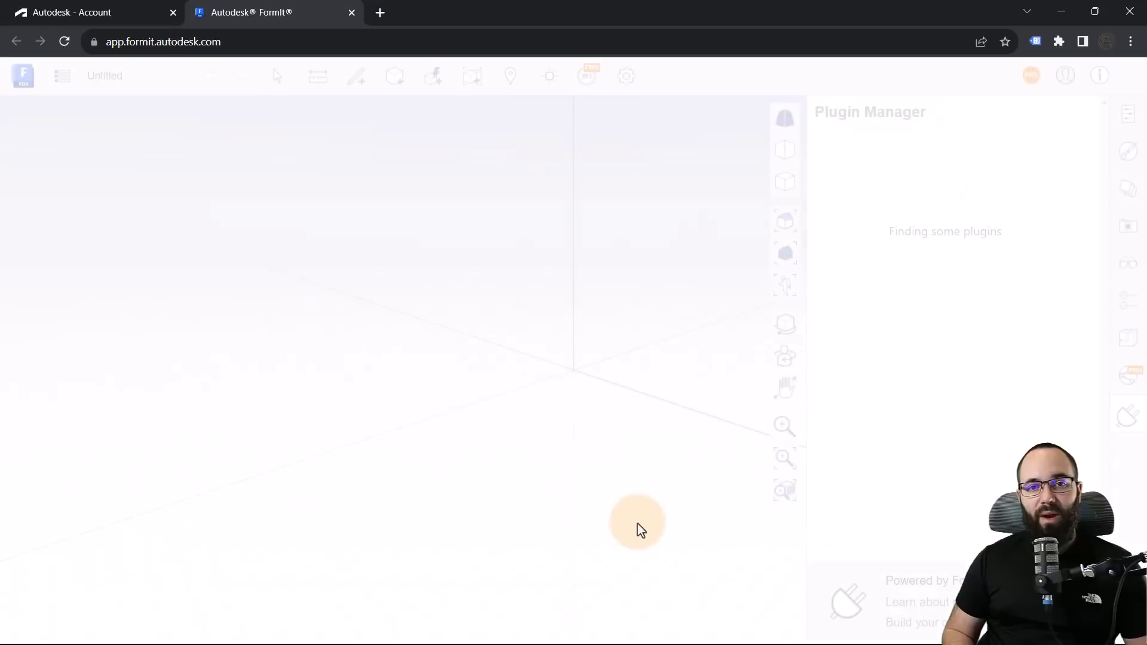
middle_drag(433, 427, 376, 425)
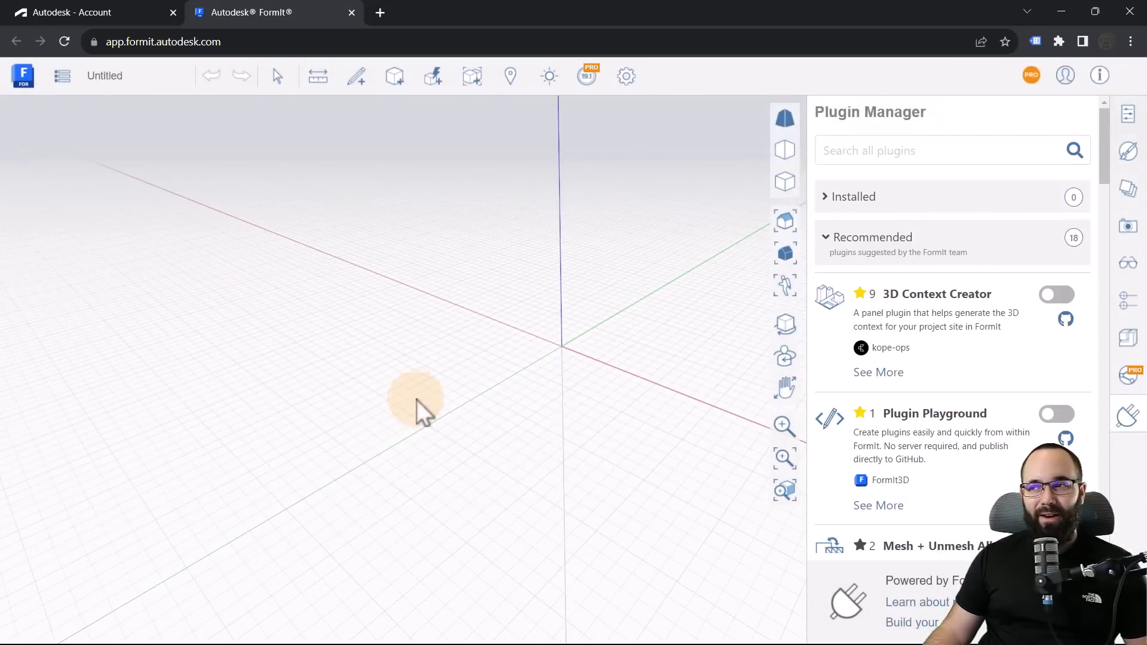
click(1131, 117)
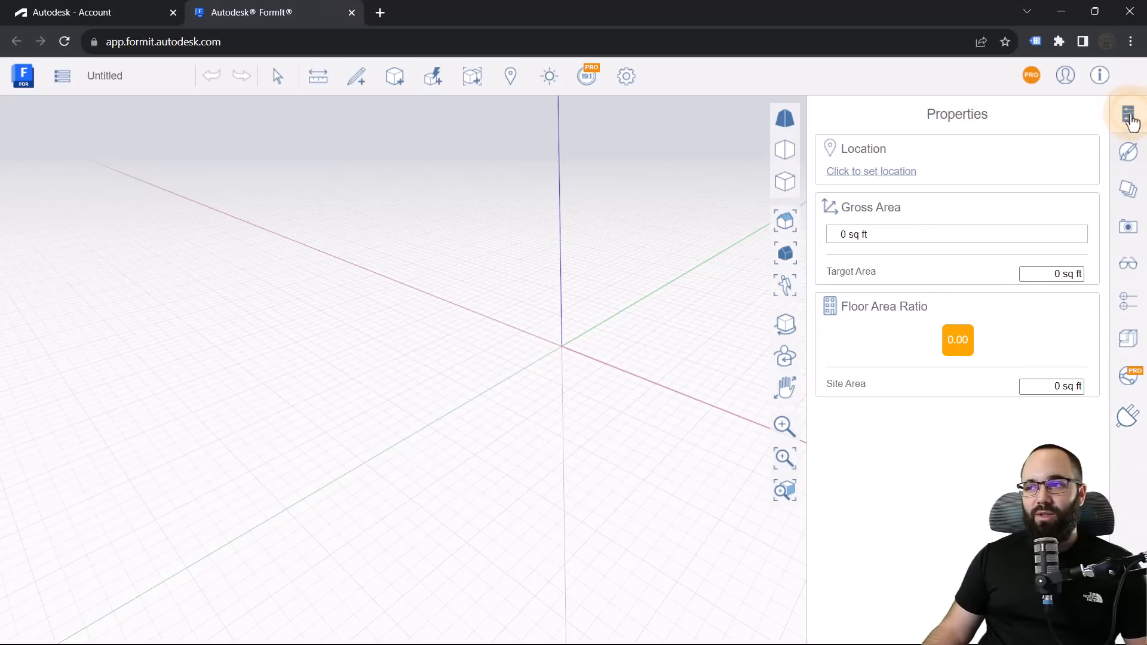
click(1131, 117)
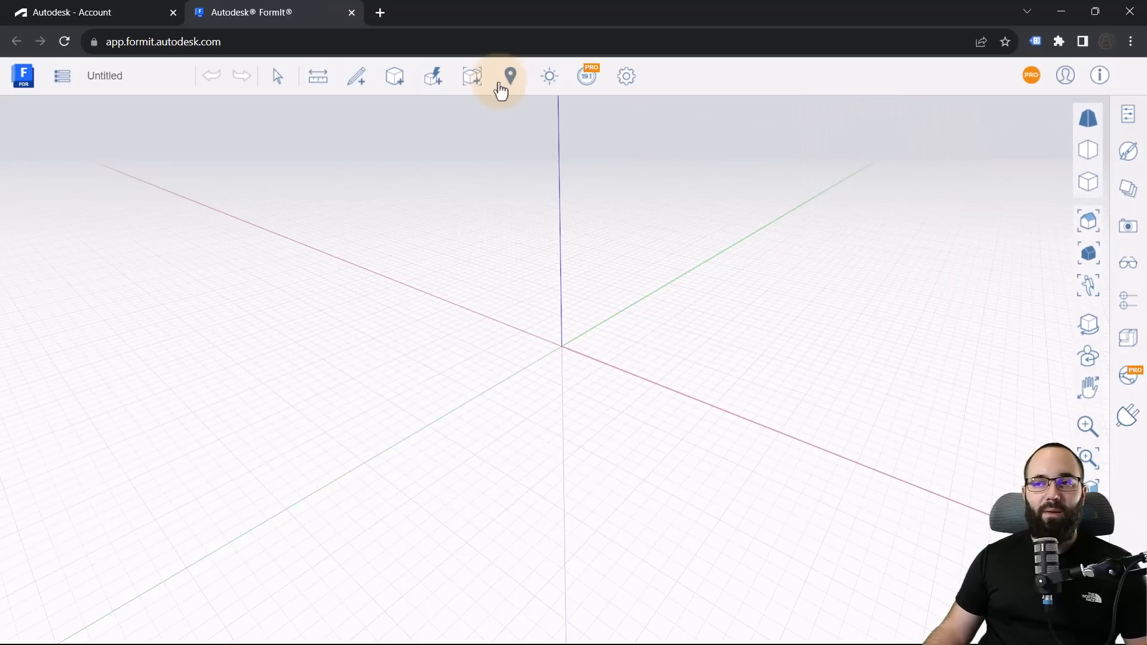
- Look at the satellite map for the project location and close it without setting a location
click(511, 77)
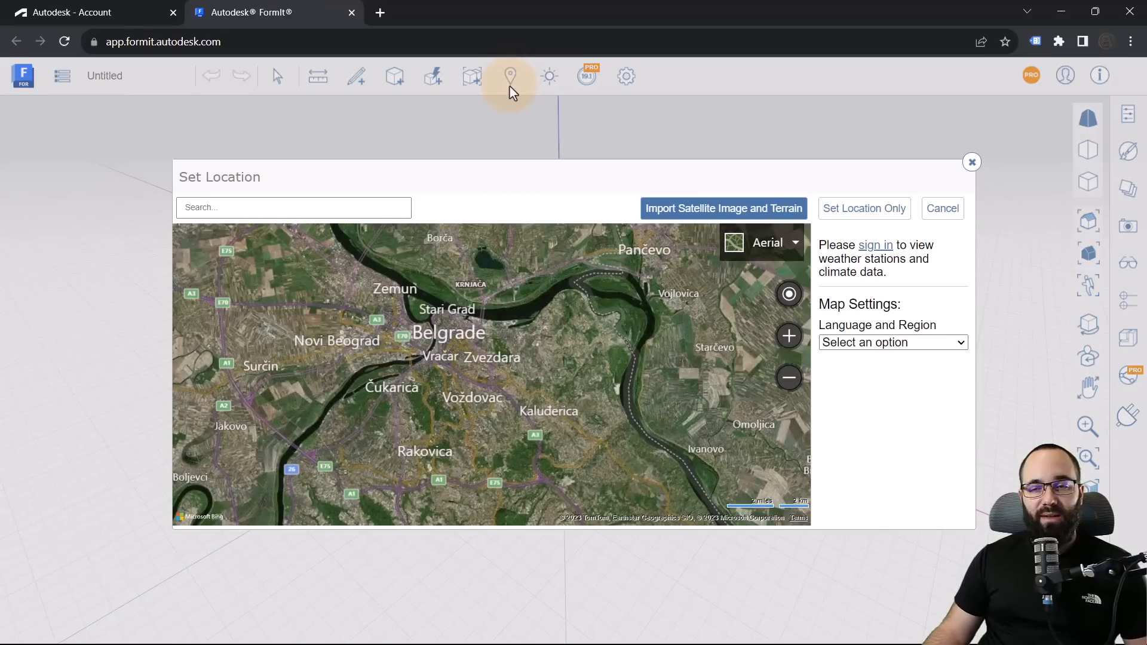
scroll(440, 367, up, 3)
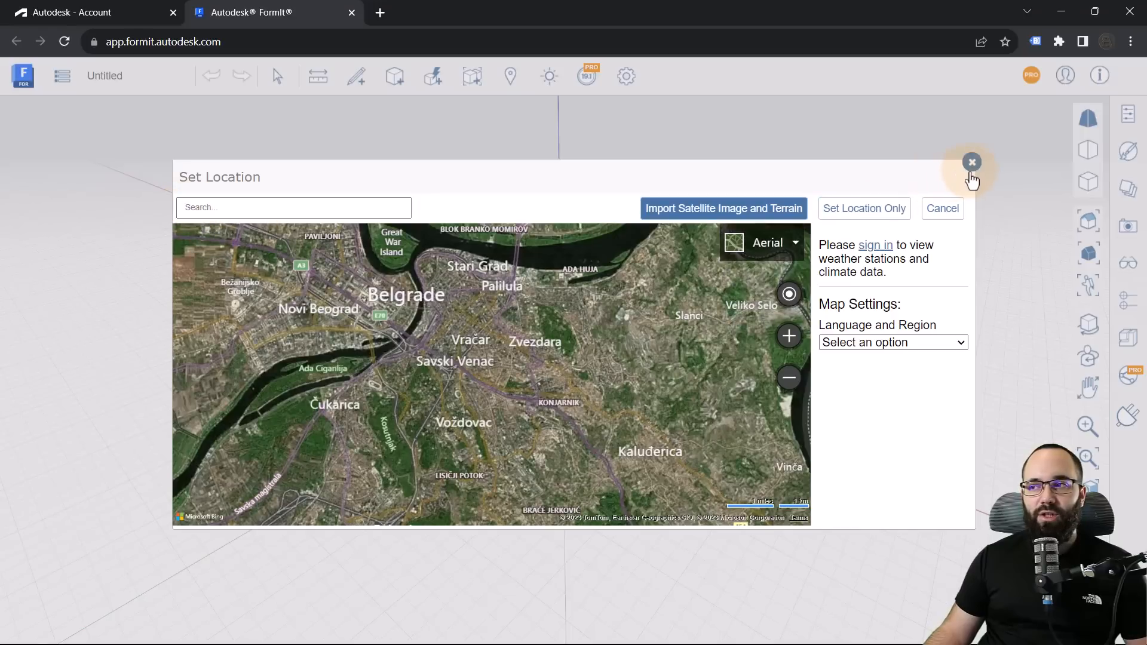
click(973, 163)
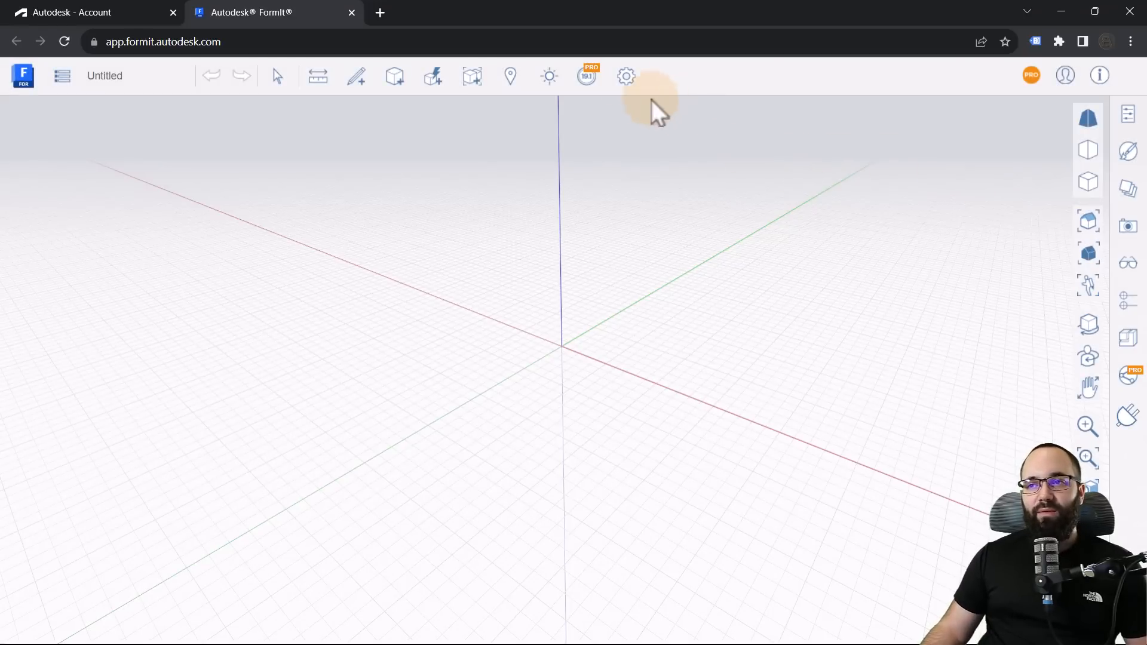
- Set the sketch units to Metric (meters)
click(627, 84)
click(651, 146)
click(848, 190)
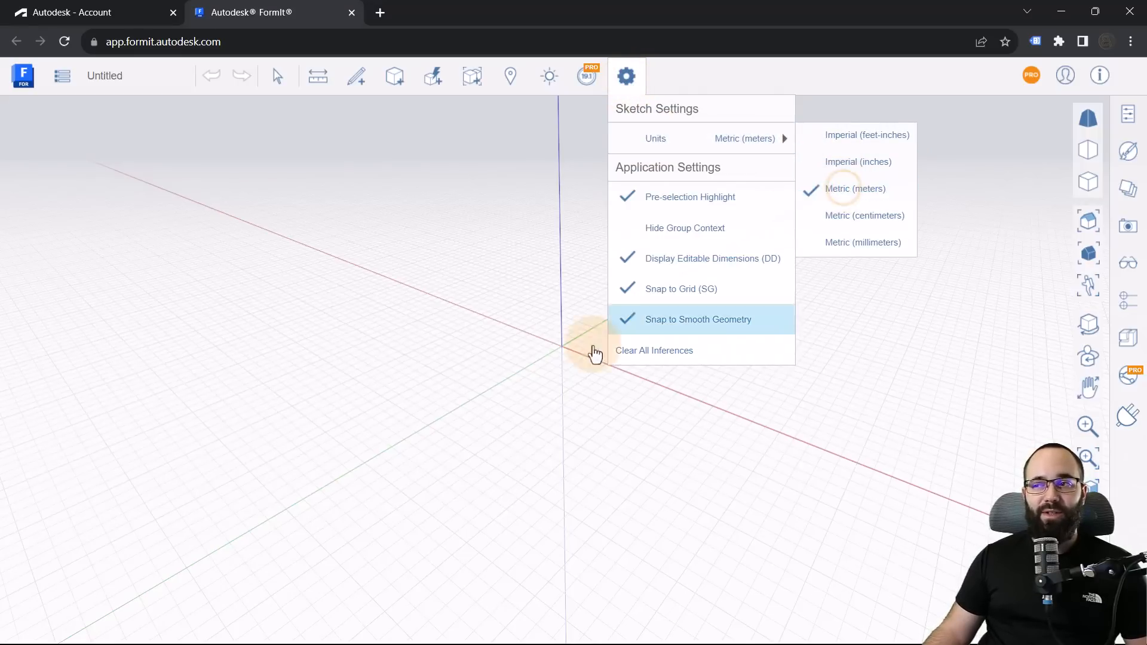
click(434, 417)
right_drag(541, 405, 590, 419)
middle_drag(574, 379, 476, 389)
scroll(543, 379, up, 2)
scroll(544, 379, down, 2)
scroll(526, 360, down, 1)
scroll(469, 364, up, 2)
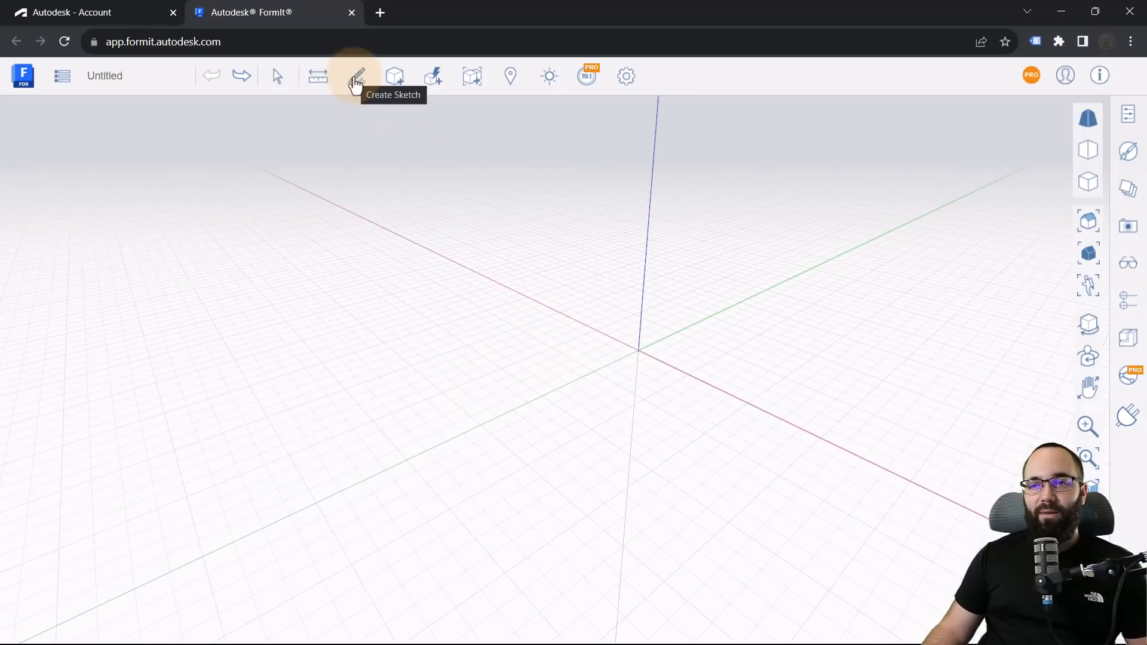
- Draw a line from the origin along the X axis as a 3 m segment followed by a 5 m segment
click(355, 81)
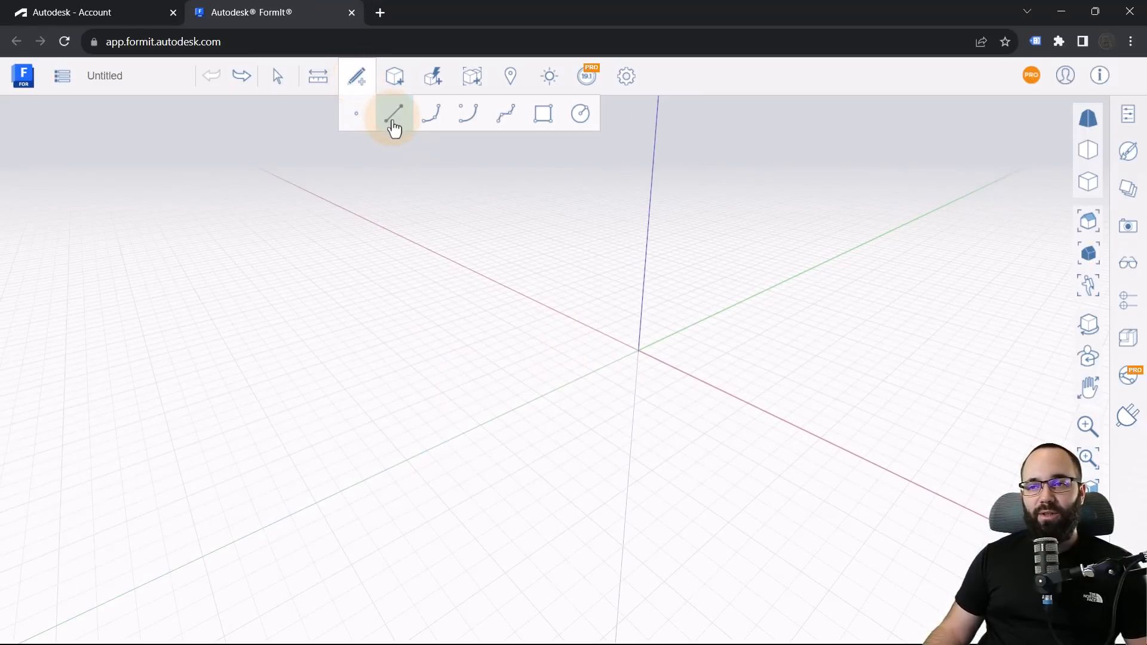
click(394, 119)
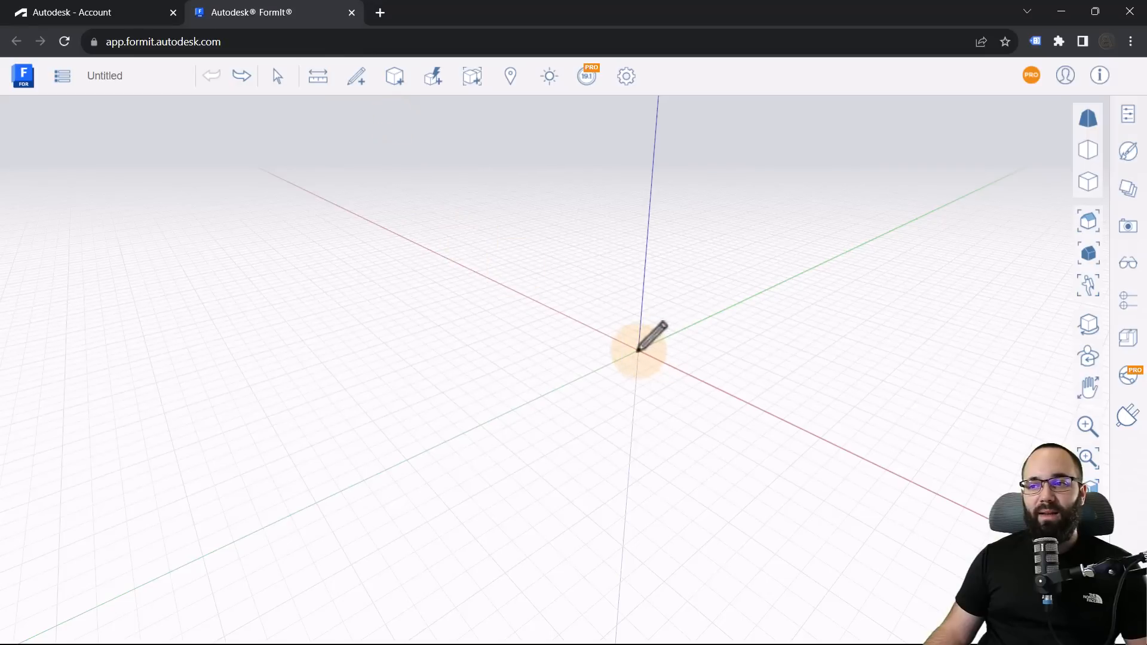
click(640, 350)
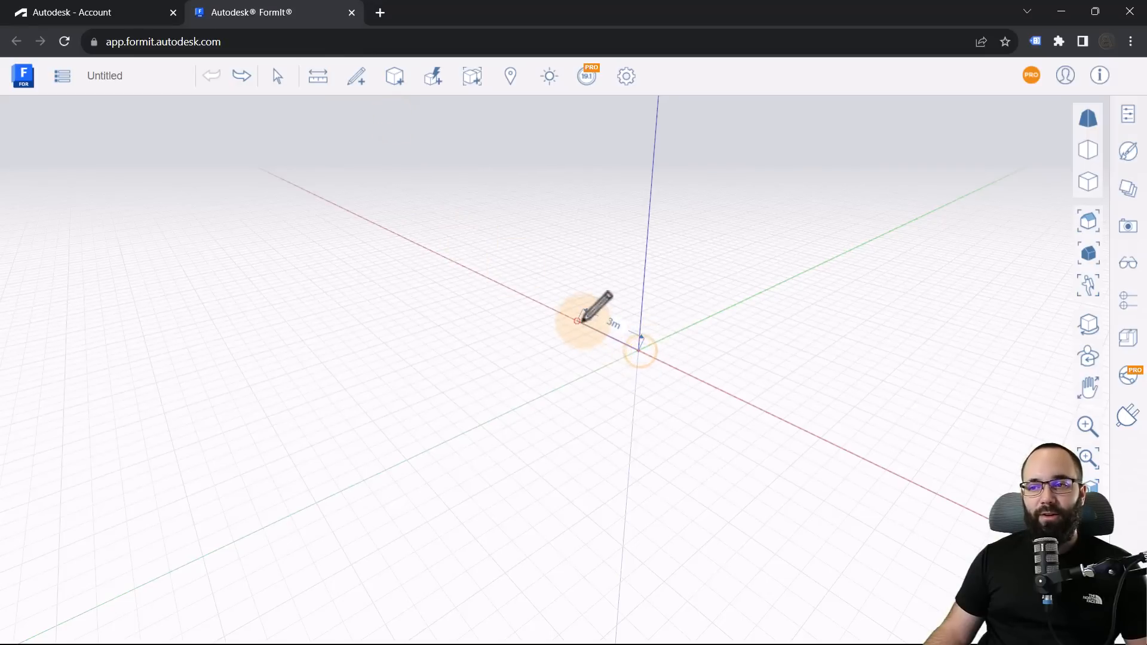
scroll(583, 331, up, 3)
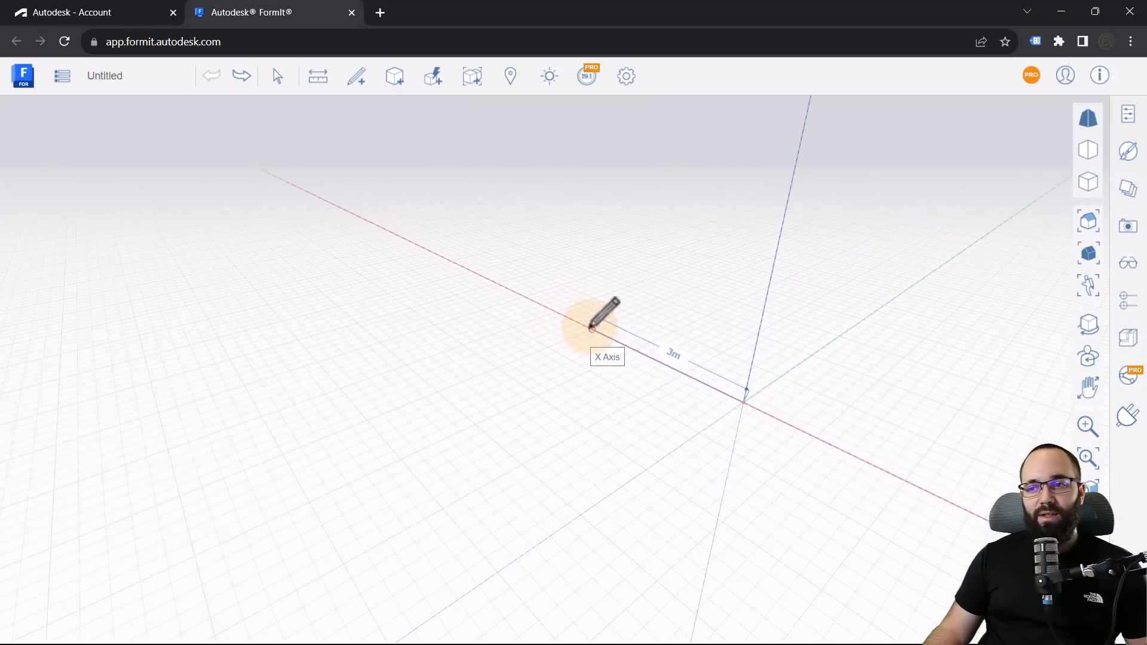
click(592, 329)
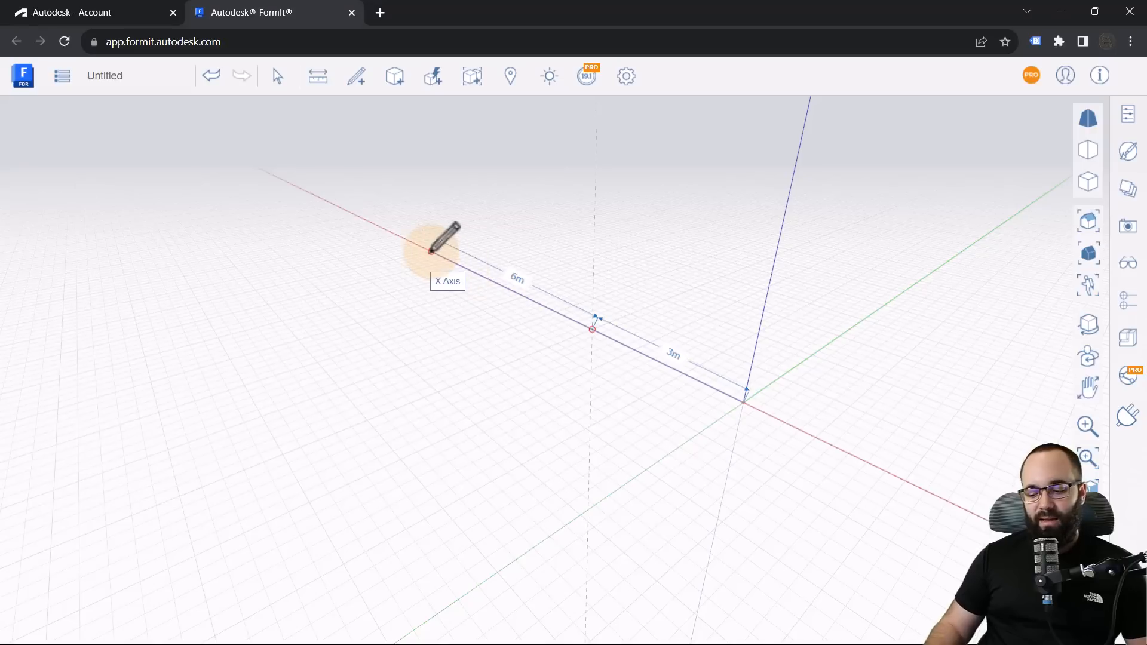
text(5)
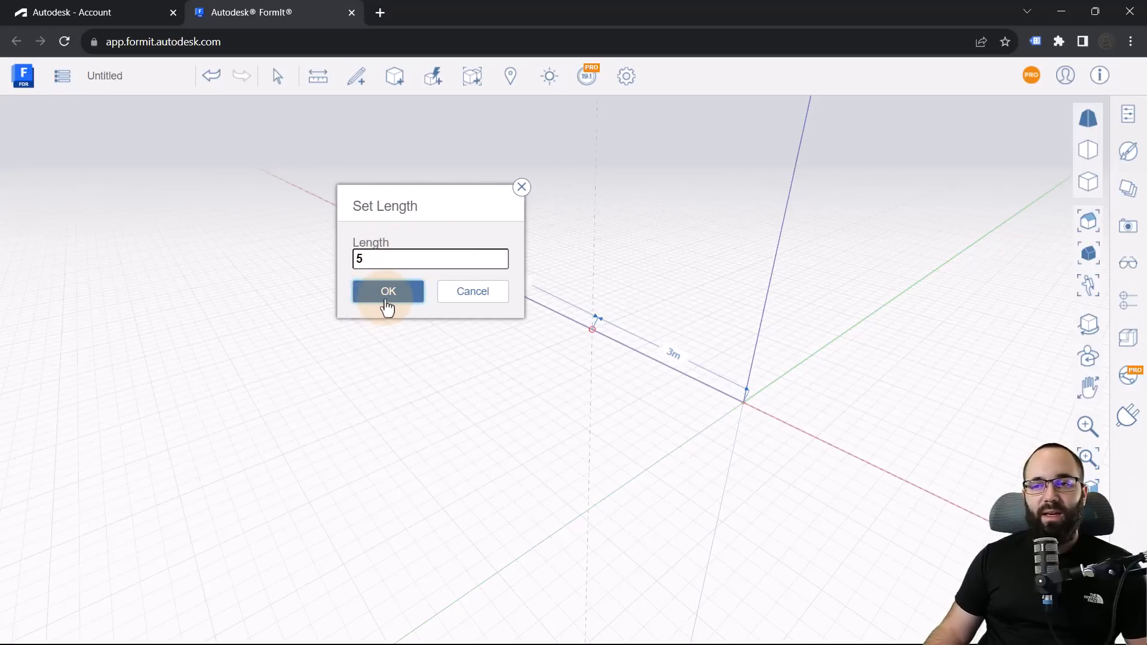
click(387, 293)
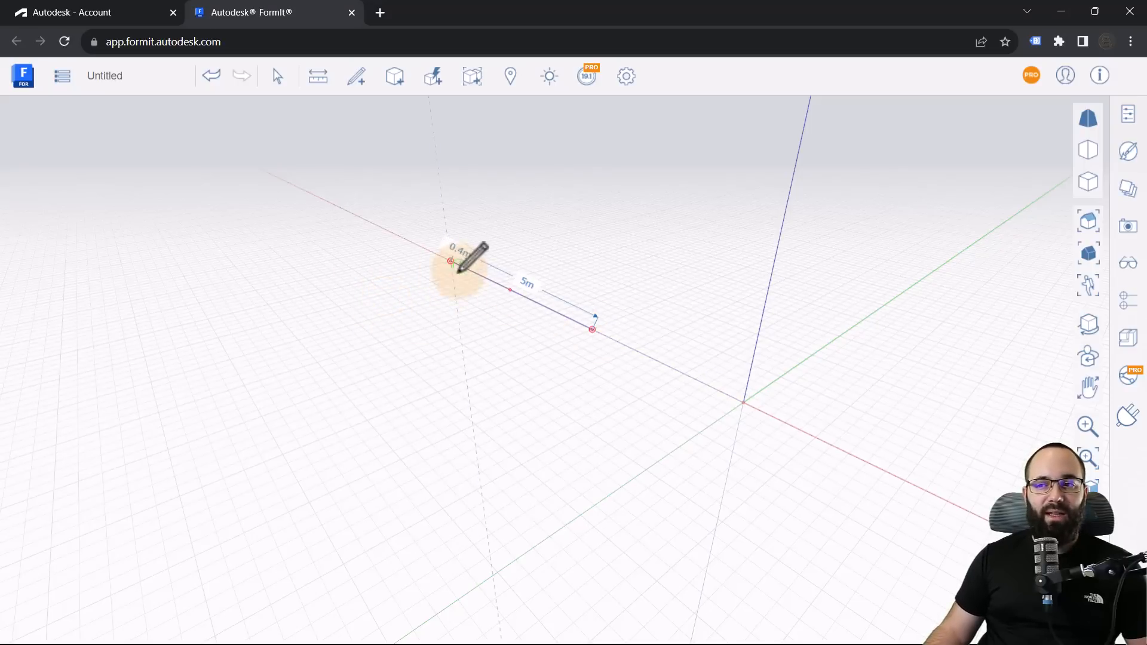
scroll(655, 382, down, 5)
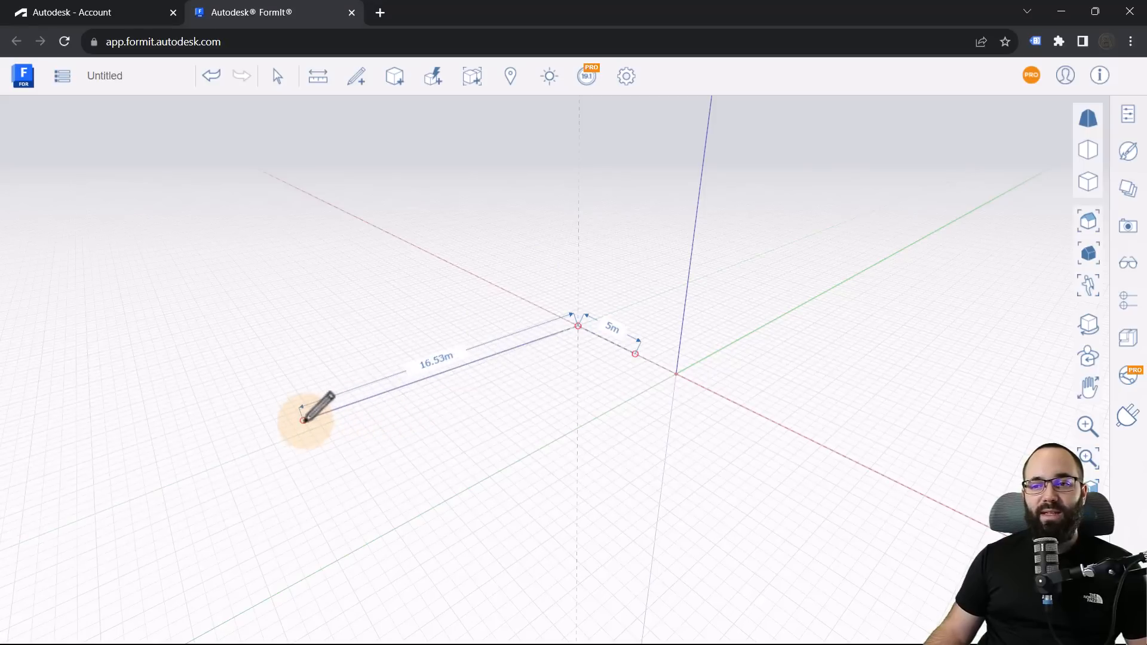
- Continue the outline with a 25 m segment from the X axis and an 8 m segment parallel to the X axis
text(25)
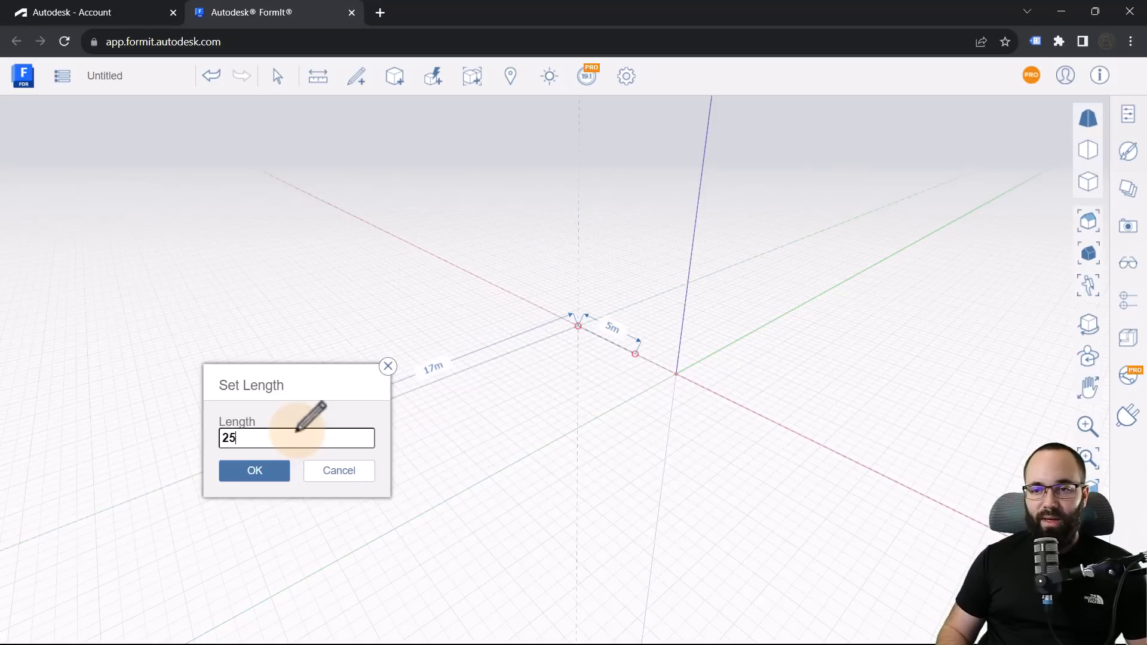
key(Return)
scroll(546, 276, down, 3)
scroll(289, 441, up, 1)
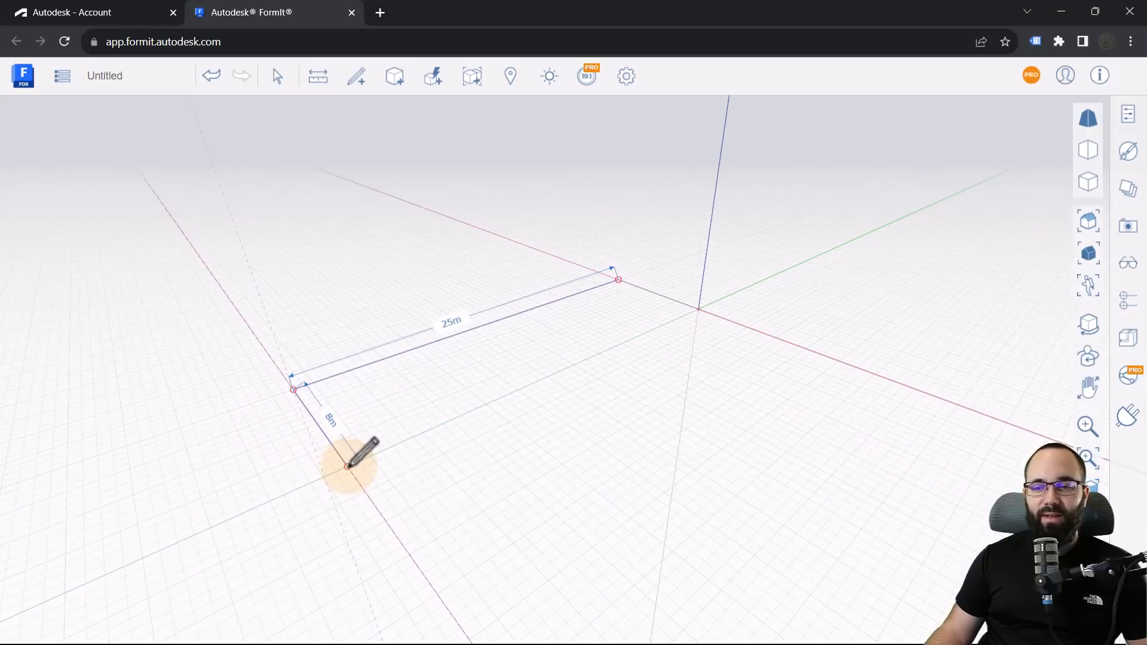
click(348, 466)
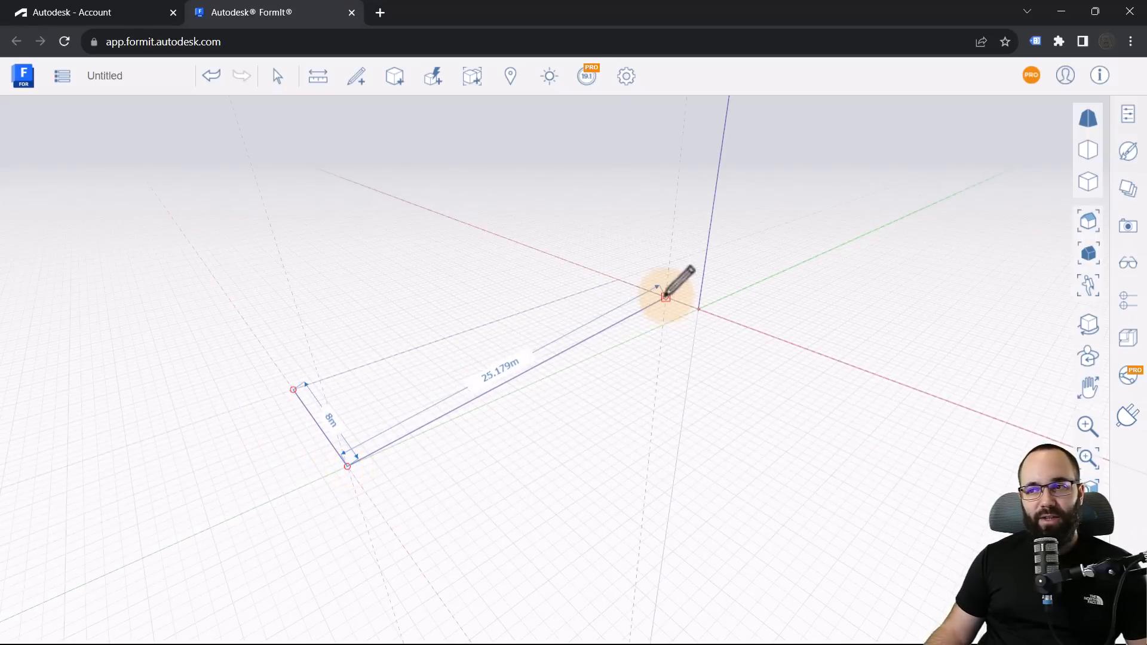
- Close the outline at the shared endpoint of the 3 m and 5 m segments on the X axis and end the Line tool
scroll(663, 299, up, 3)
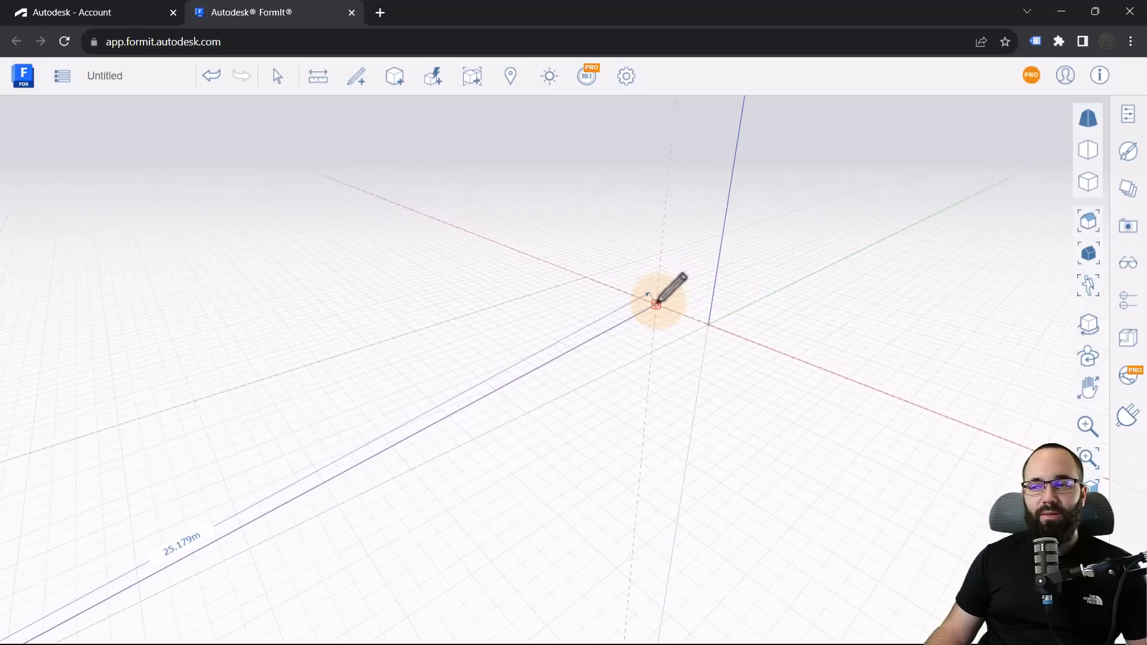
click(657, 304)
scroll(681, 362, down, 3)
middle_drag(684, 369, 681, 414)
key(Escape)
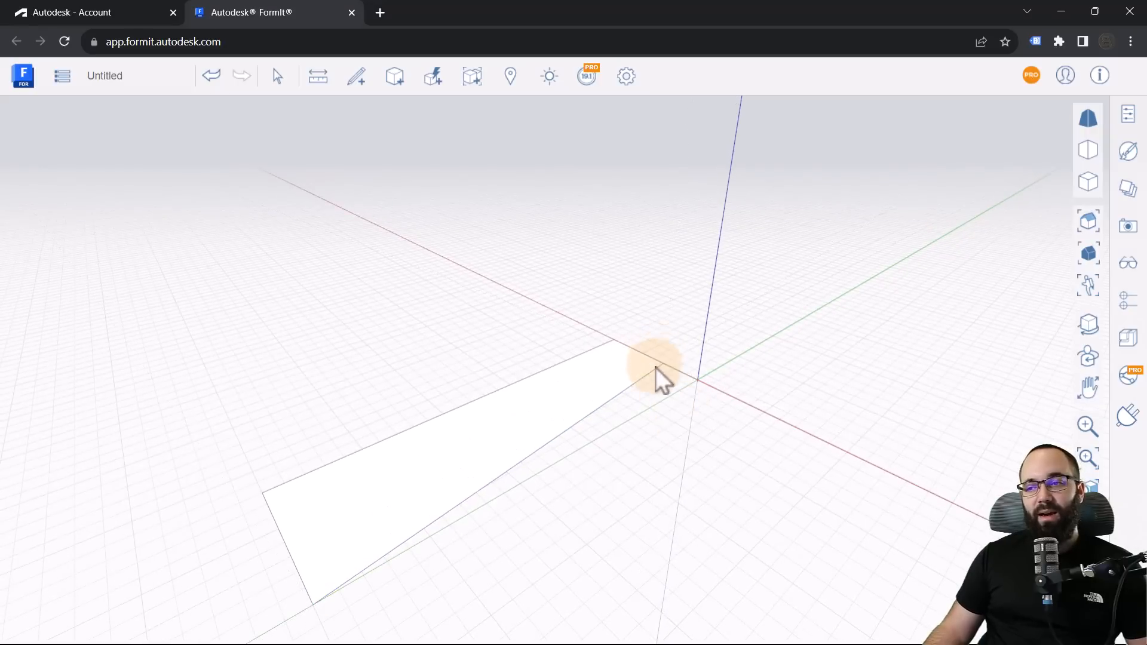
middle_drag(655, 362, 662, 403)
scroll(611, 231, down, 3)
scroll(653, 394, up, 2)
scroll(638, 339, up, 3)
scroll(639, 339, down, 1)
right_drag(638, 339, 573, 349)
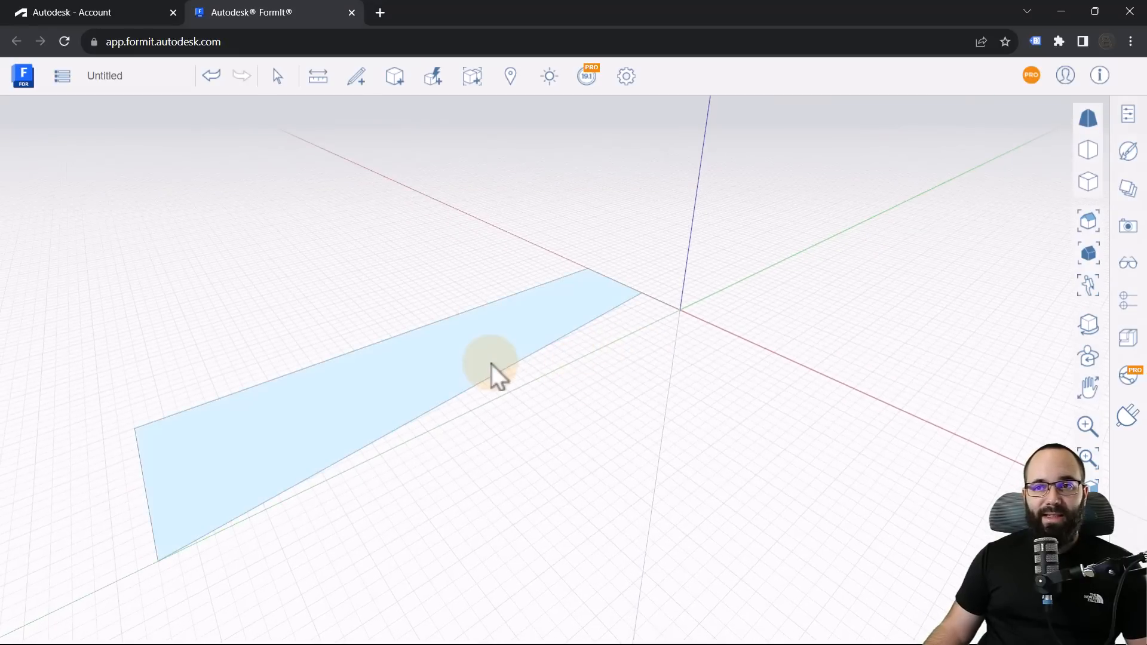
- Select the closed four-sided face and extrude it upward to a height of 10 m
click(282, 79)
click(304, 112)
click(553, 208)
click(653, 302)
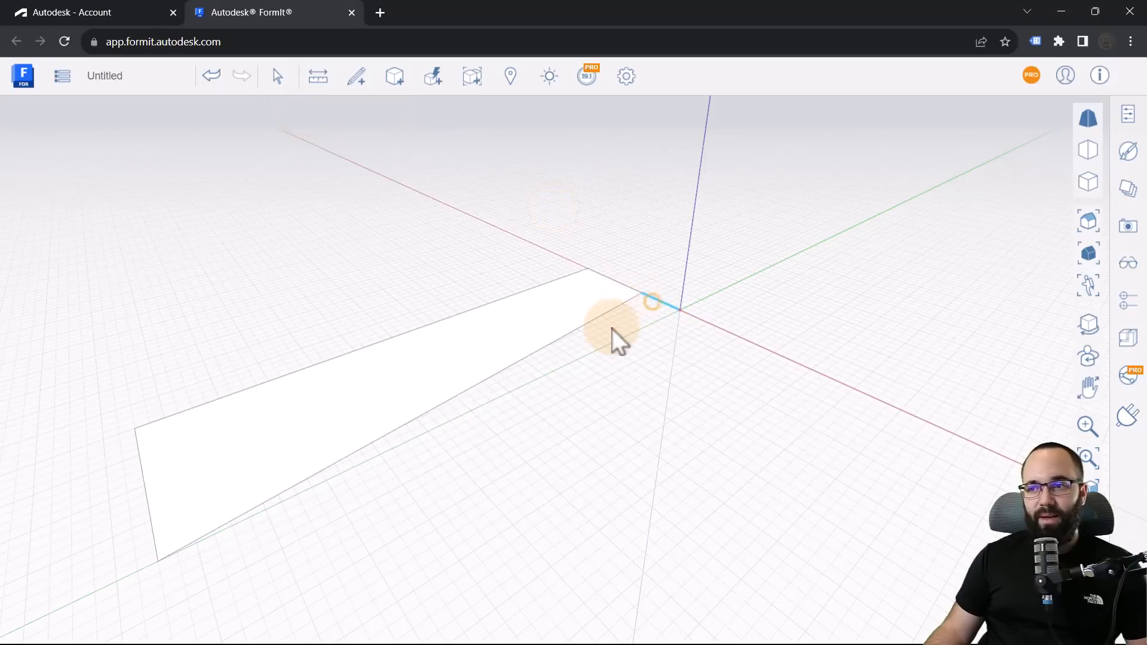
click(568, 326)
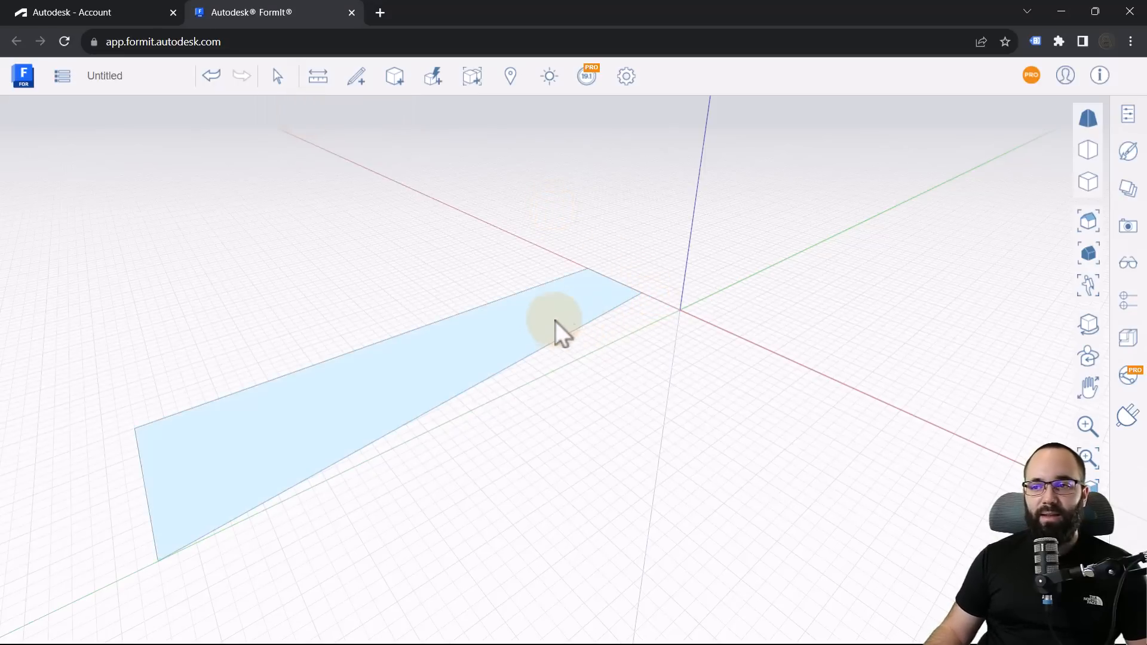
click(457, 332)
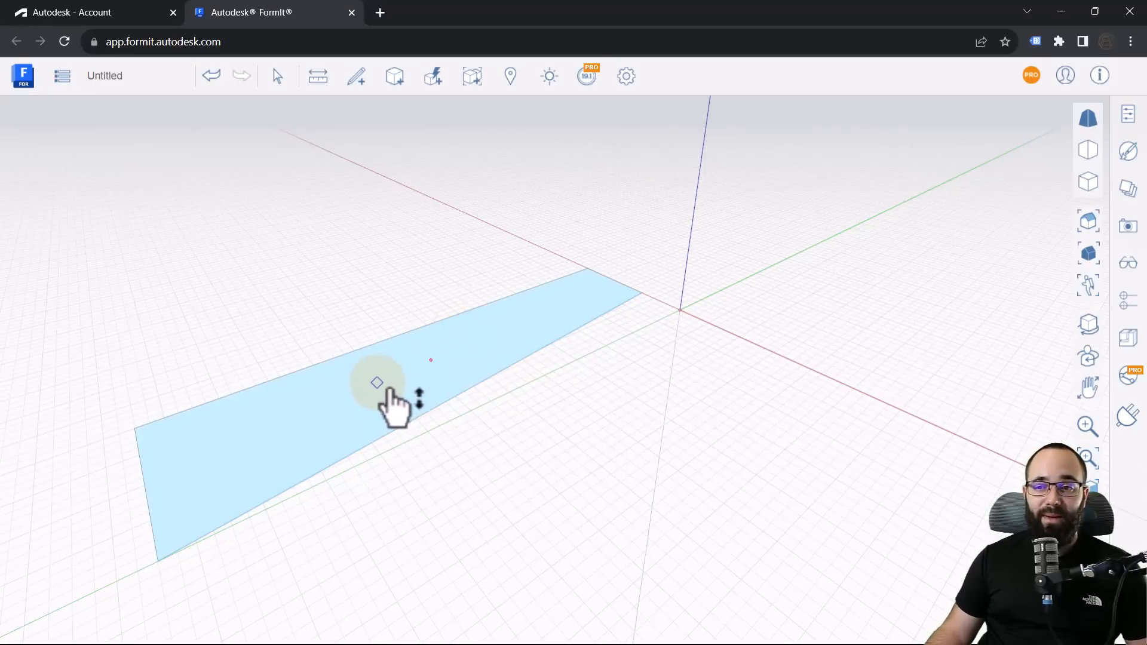
drag(378, 394, 374, 243)
scroll(442, 281, down, 2)
text(10)
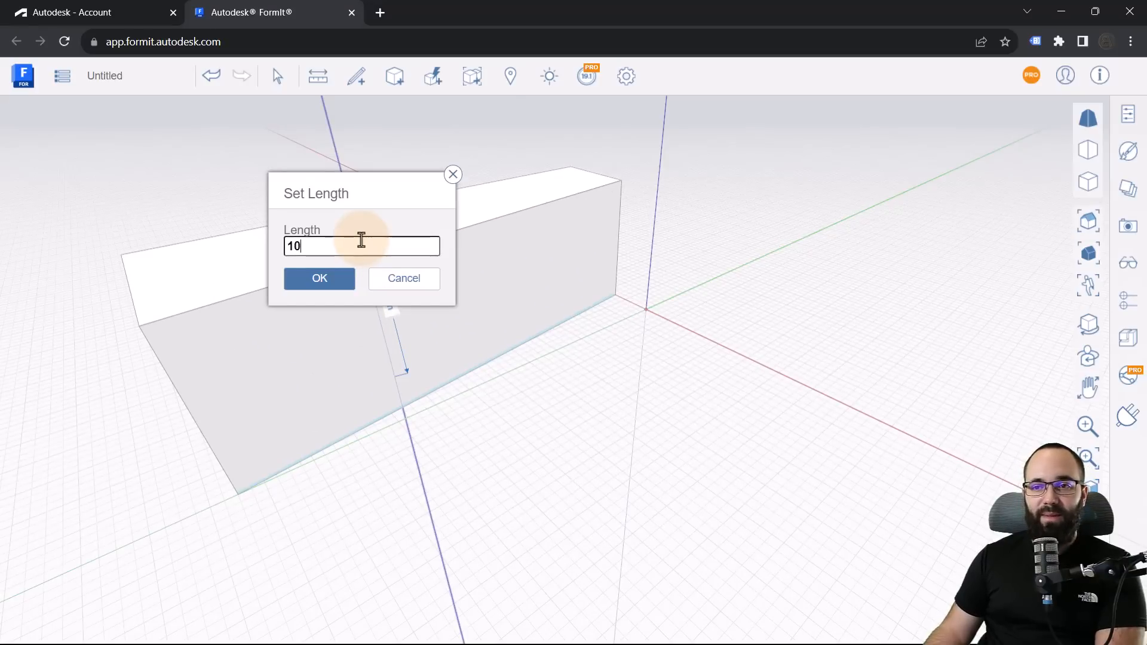
click(322, 280)
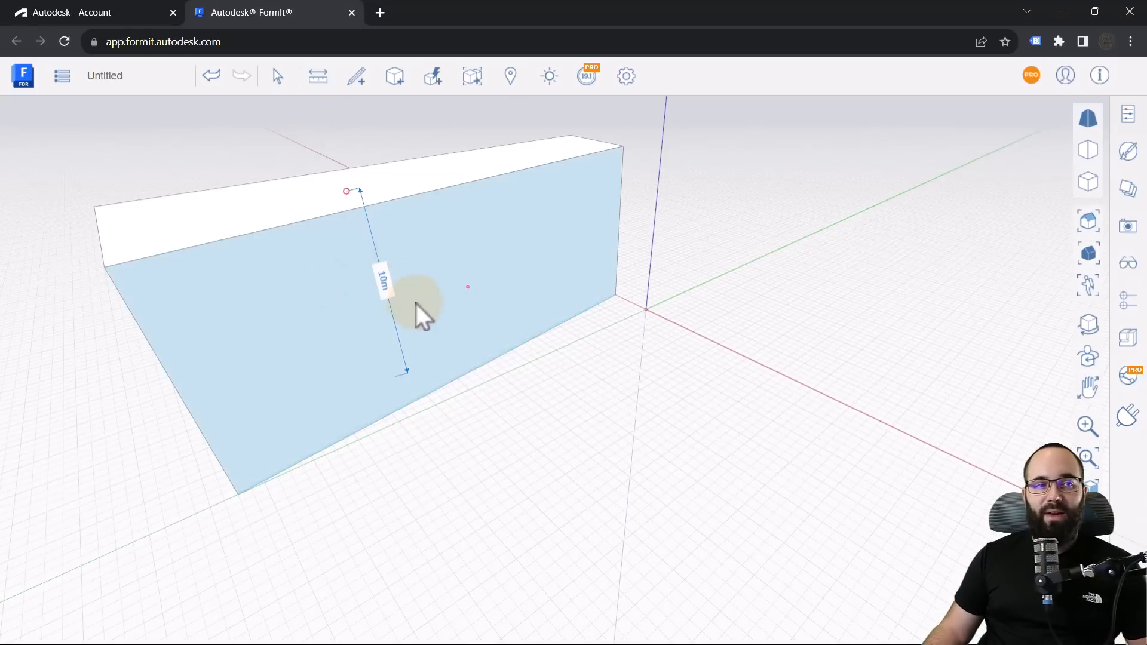
- Clear the selection and examine the extruded block around its wide end face
scroll(454, 325, down, 3)
mouse_move(453, 325)
middle_down()
mouse_move(469, 340)
mouse_move(569, 317)
mouse_move(460, 321)
middle_up()
scroll(460, 321, down, 4)
scroll(216, 371, up, 3)
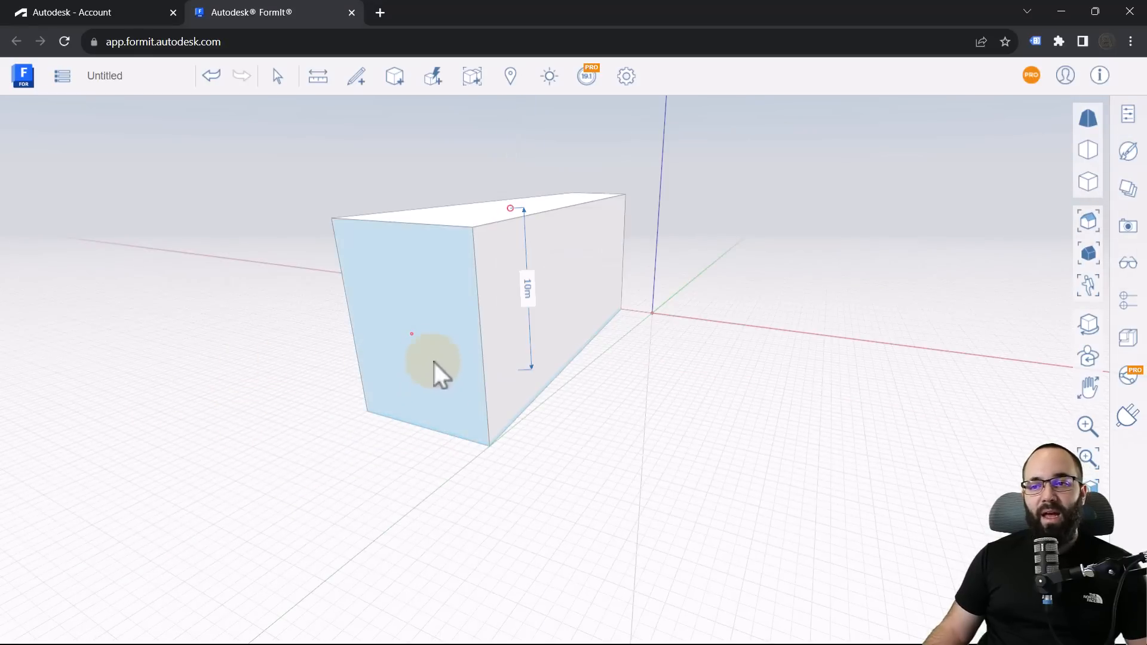
click(406, 450)
right_drag(515, 456, 524, 422)
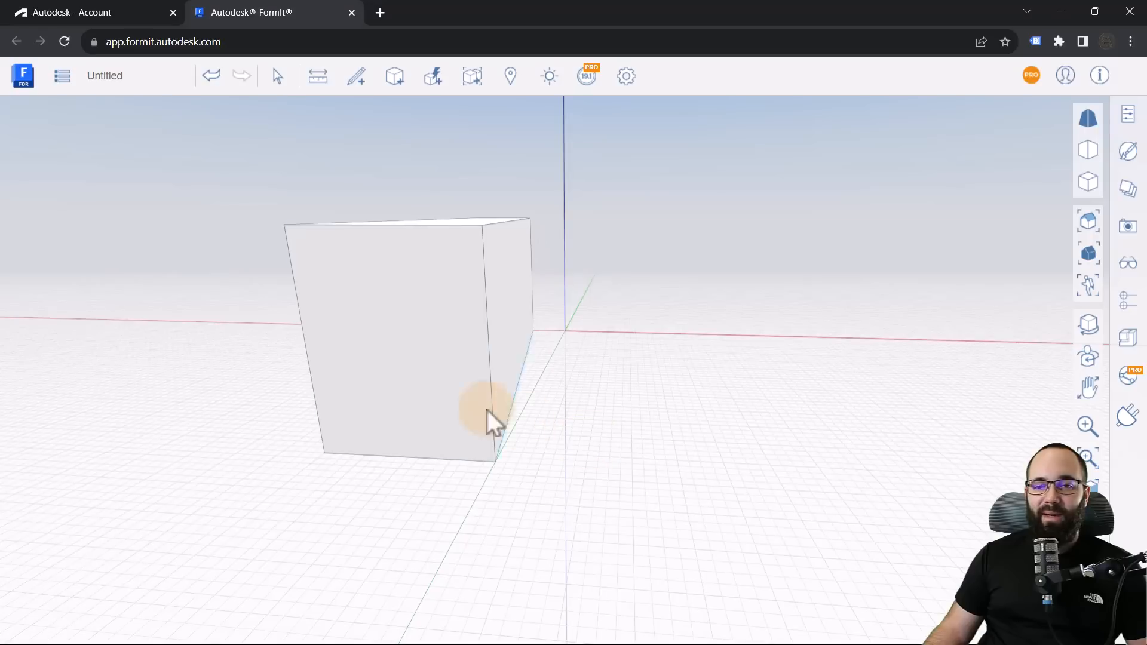
right_drag(405, 428, 368, 303)
scroll(368, 303, up, 2)
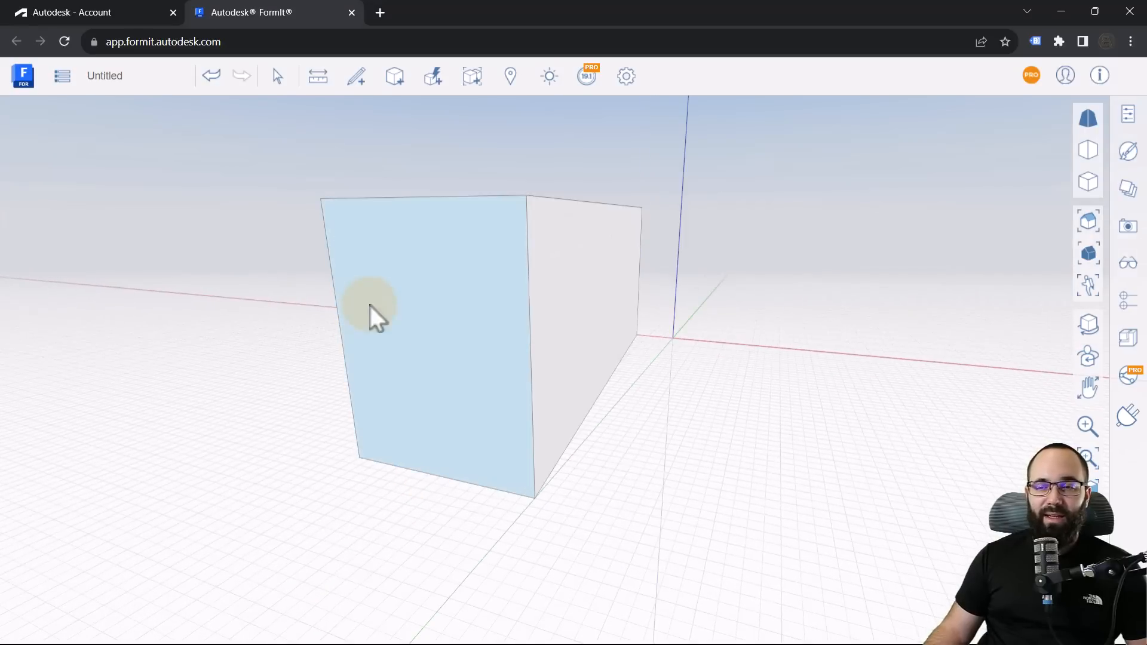
- Draw a rectangle 4 m high and 6 m wide on the wide end face, starting from the lower corner at the long side
click(357, 83)
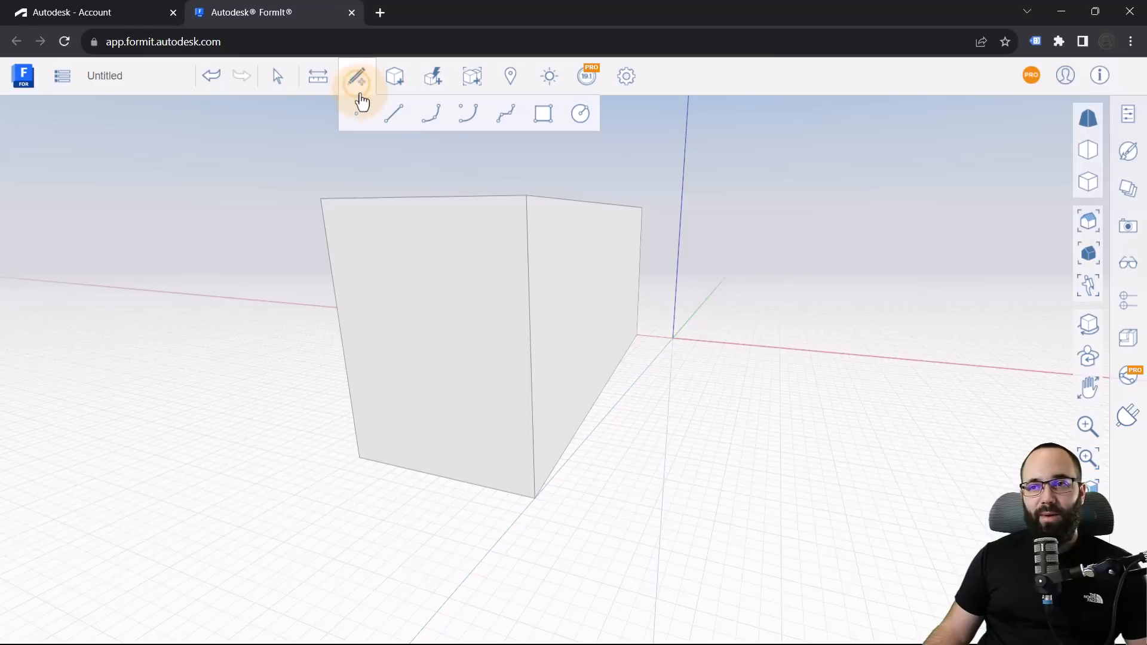
click(545, 126)
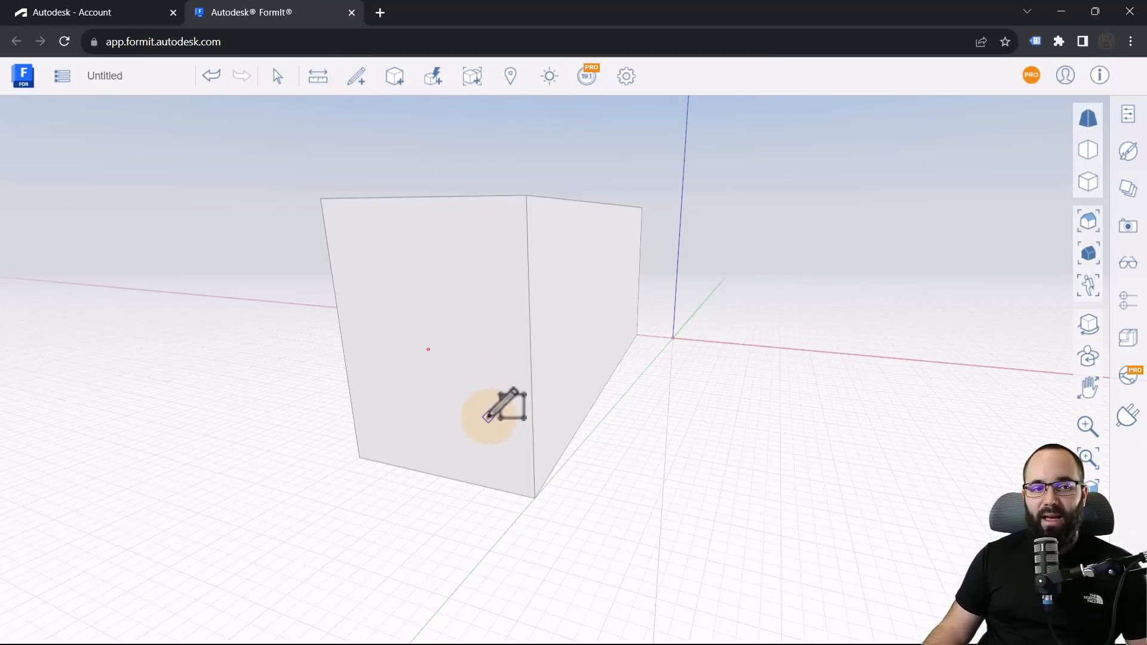
click(535, 497)
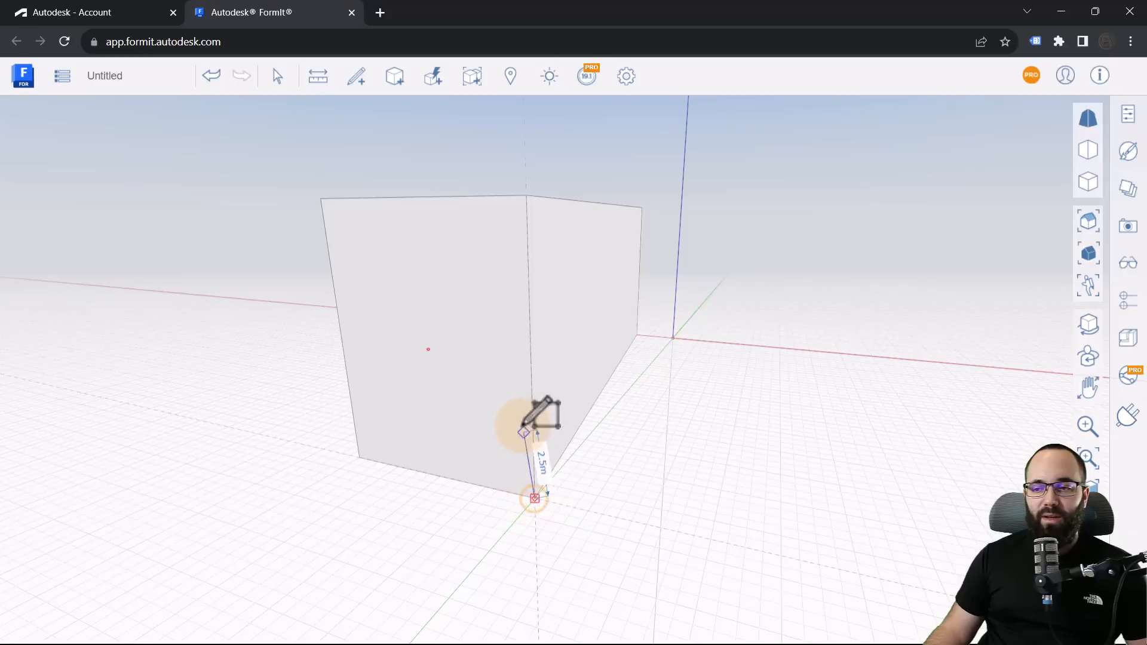
click(531, 391)
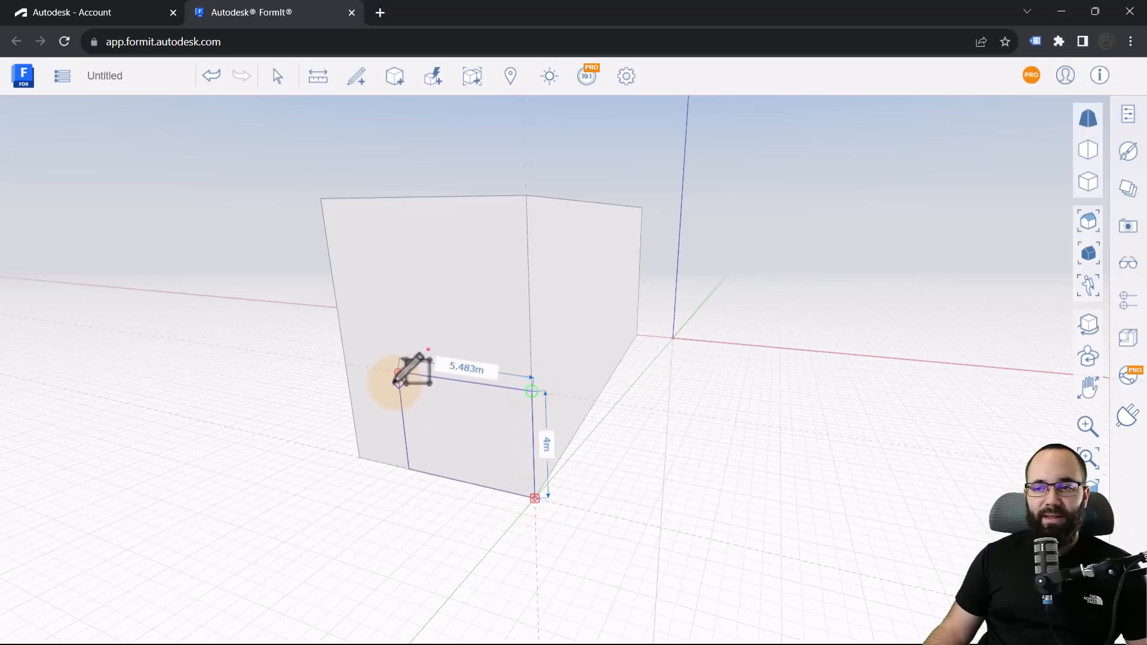
text(6)
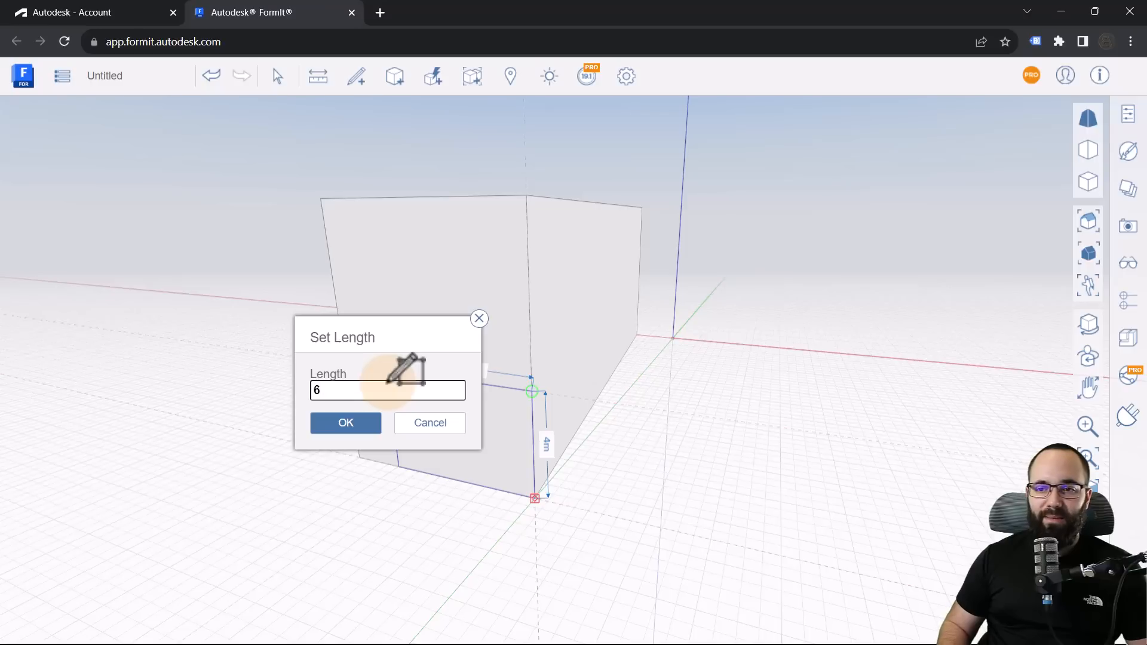
key(Return)
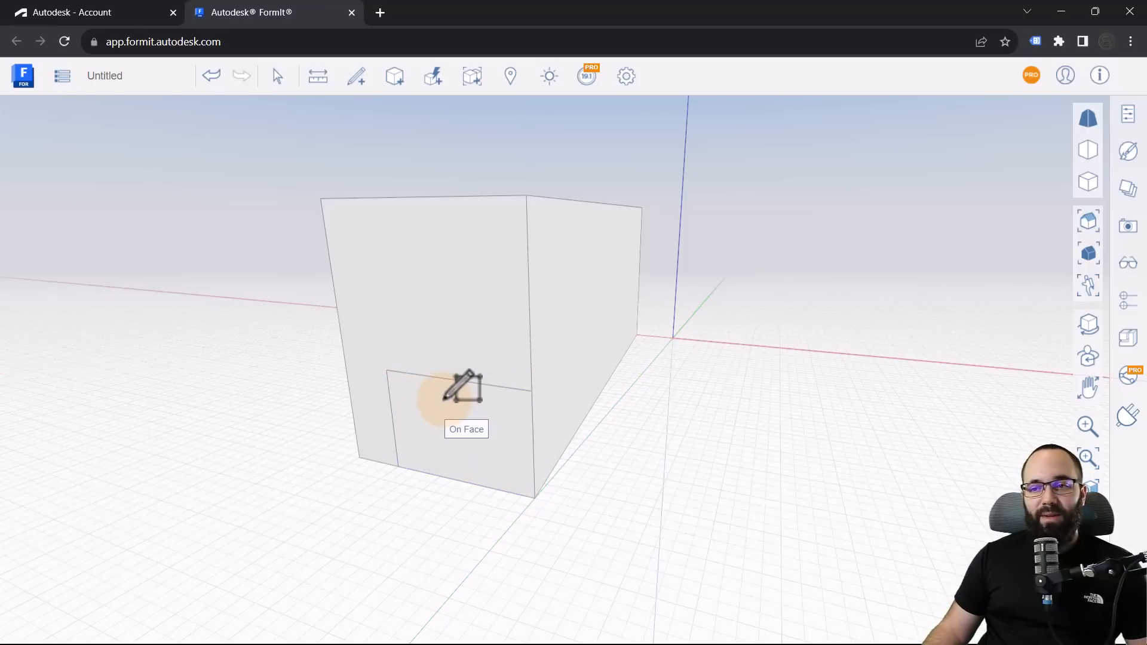
- Push the 6 m wide rectangle on the end face inward by 0.5 m
click(445, 398)
drag(438, 411, 472, 449)
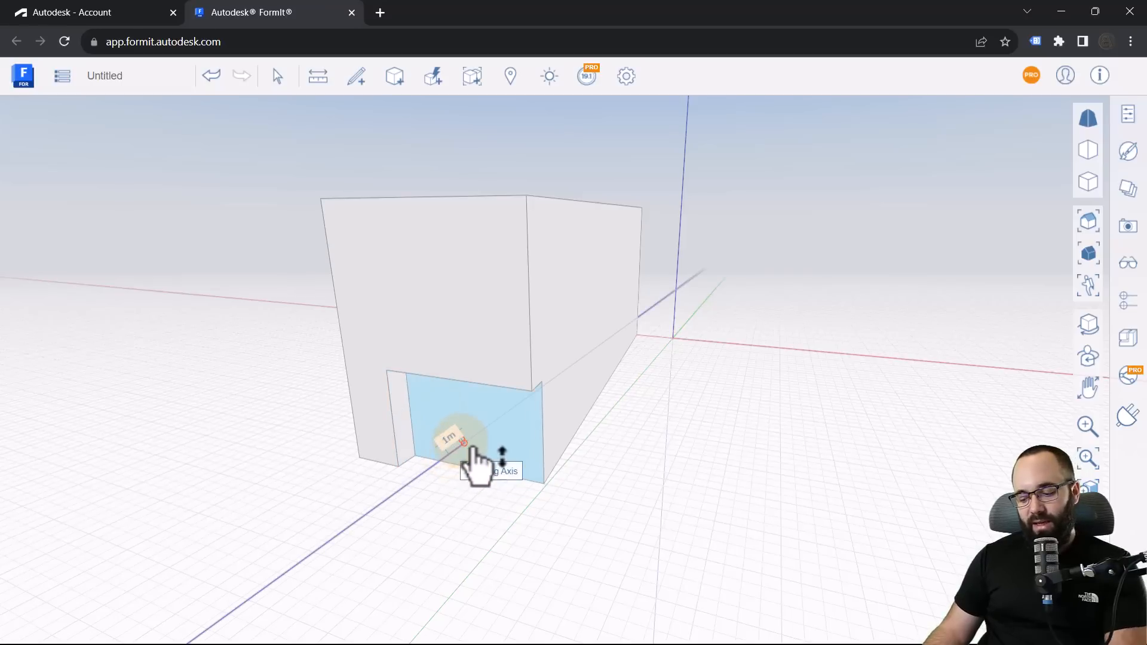
text(0.5)
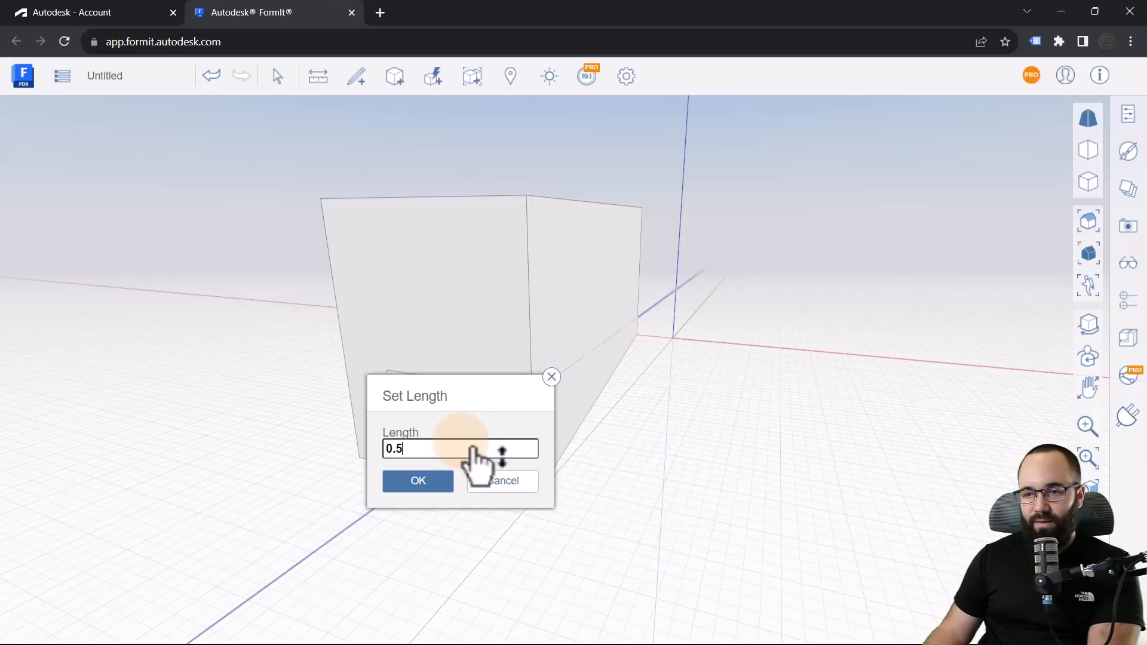
key(Return)
- Try to draw a rectangle 4 m high and 2.5 m wide along the Y axis from the recess corner on the long side
middle_drag(542, 505, 431, 520)
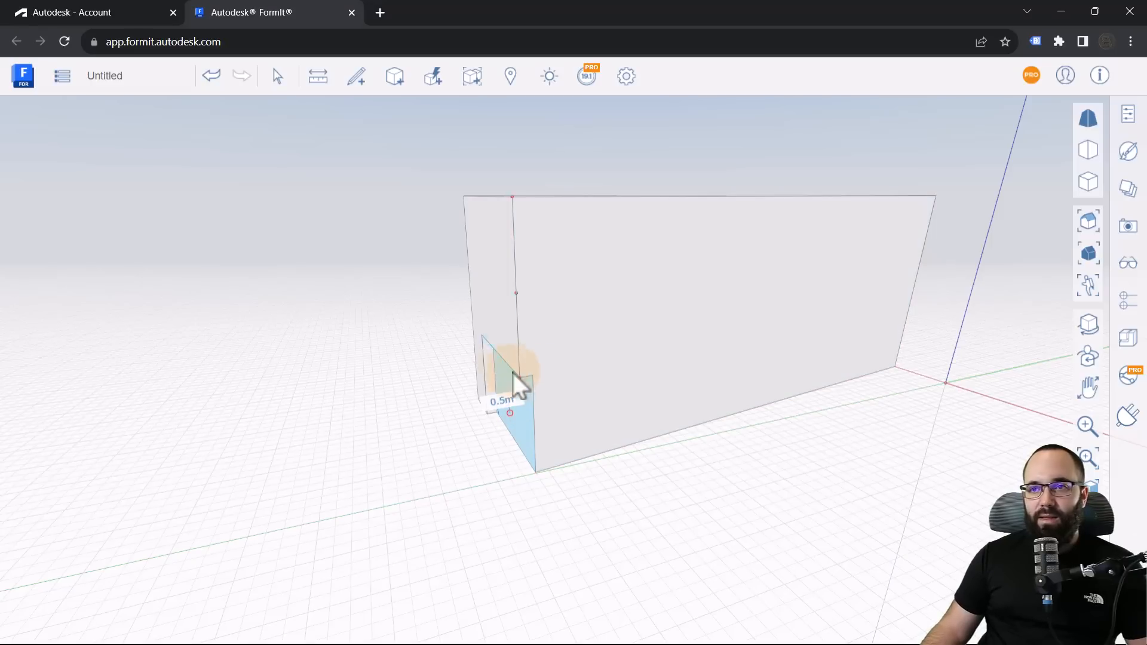
click(358, 78)
click(535, 118)
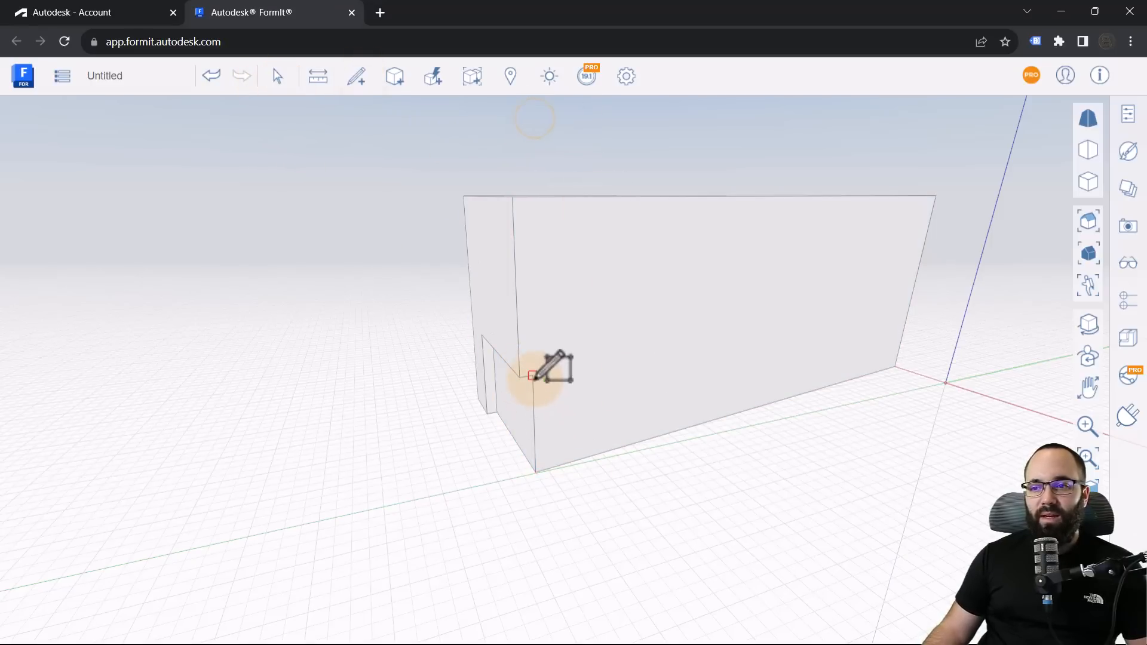
click(536, 472)
click(533, 376)
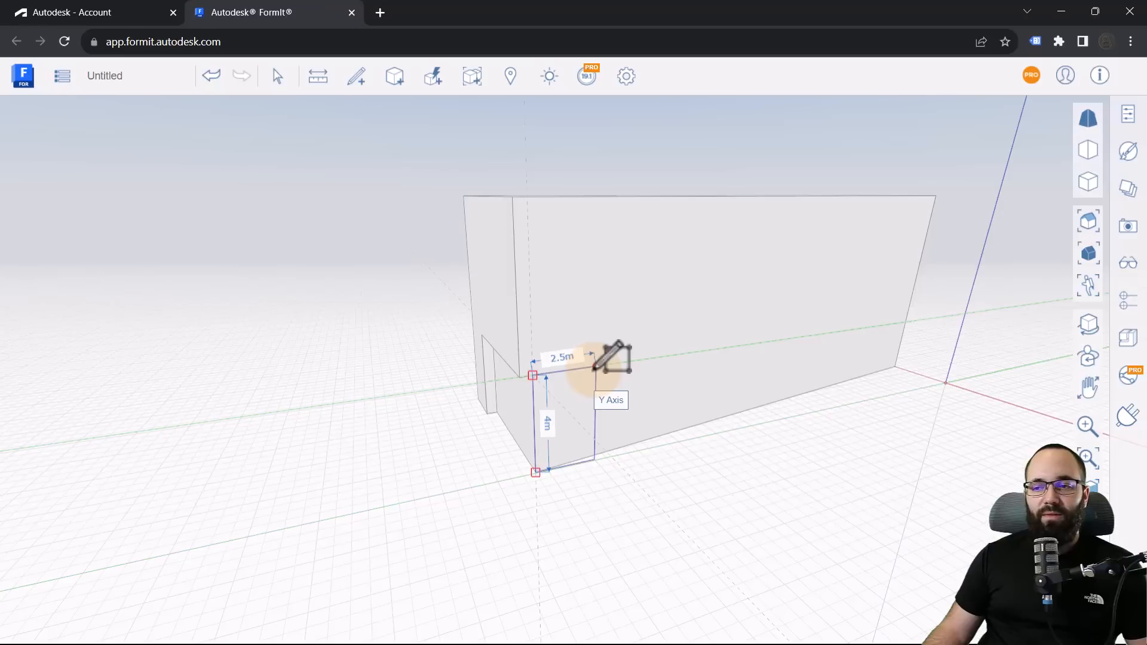
click(595, 369)
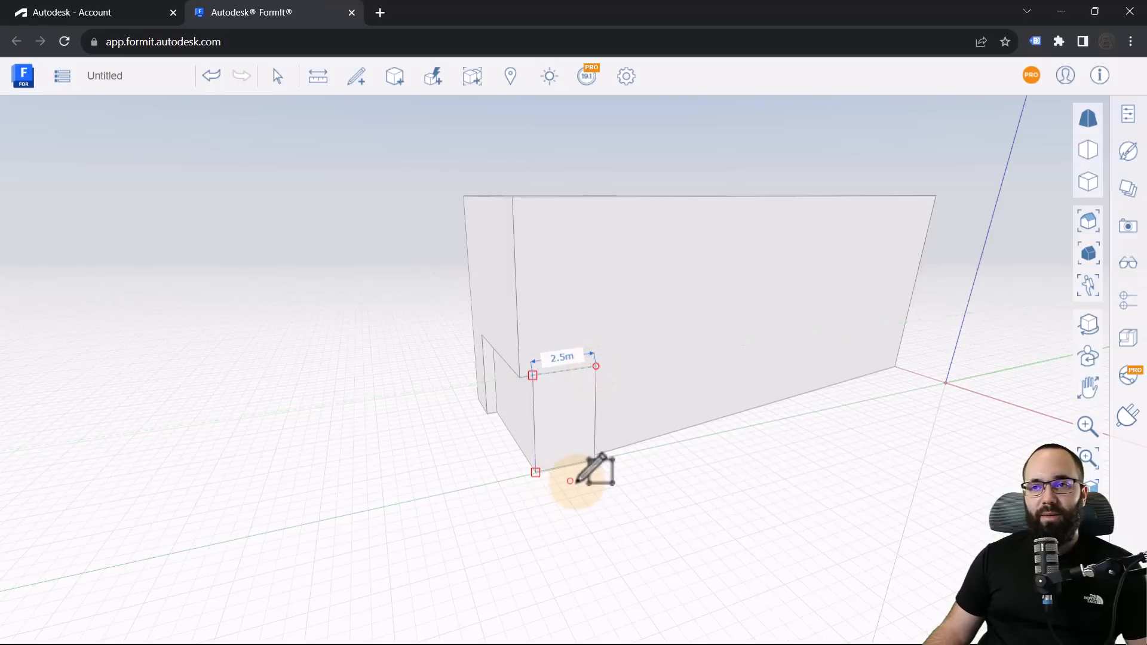
- Inspect the new rectangle and the sliver face above it, and undo the rectangle
click(278, 76)
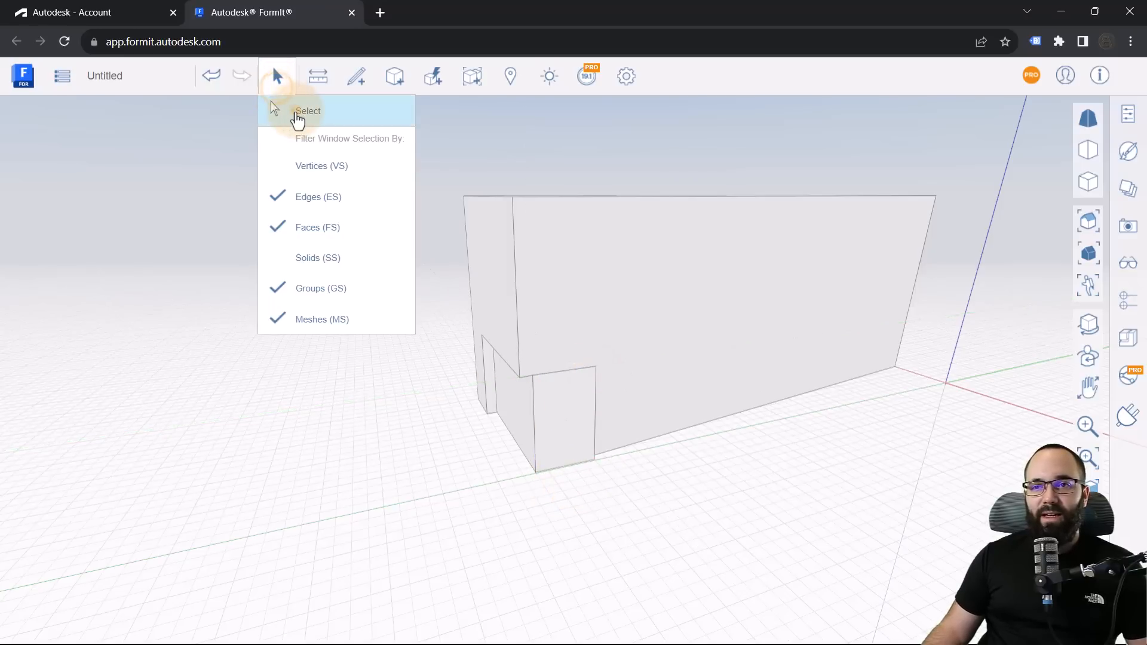
click(565, 451)
mouse_move(566, 439)
mouse_down()
mouse_move(528, 412)
mouse_move(563, 455)
mouse_move(573, 451)
mouse_move(562, 442)
mouse_up()
middle_drag(594, 486, 666, 494)
scroll(612, 371, up, 5)
scroll(605, 353, up, 3)
click(557, 373)
scroll(623, 411, down, 8)
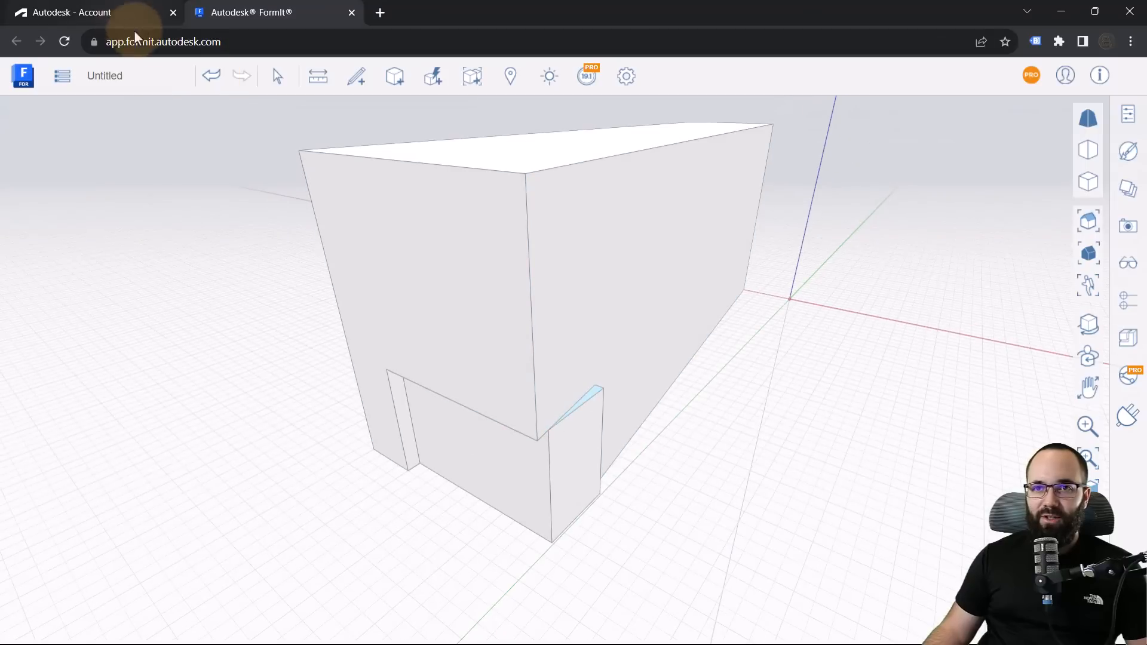
click(207, 83)
- Draw a rectangle 4 m high and 2.5 m wide flush on the long side face, starting from the recess corner
middle_drag(633, 456, 657, 465)
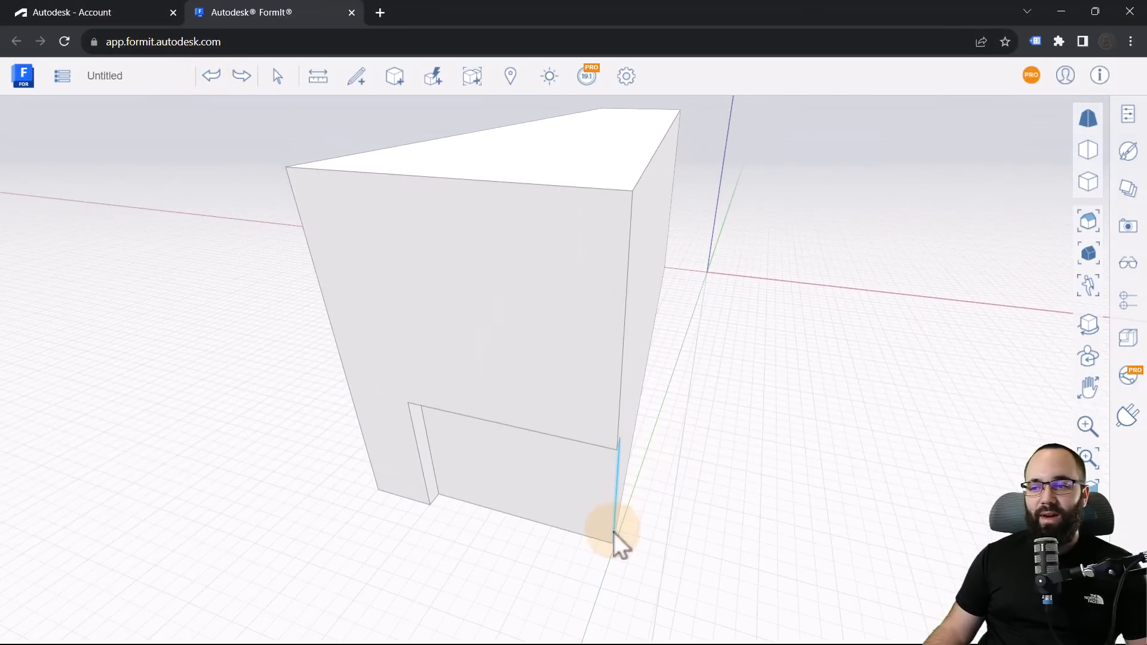
middle_drag(638, 503, 551, 459)
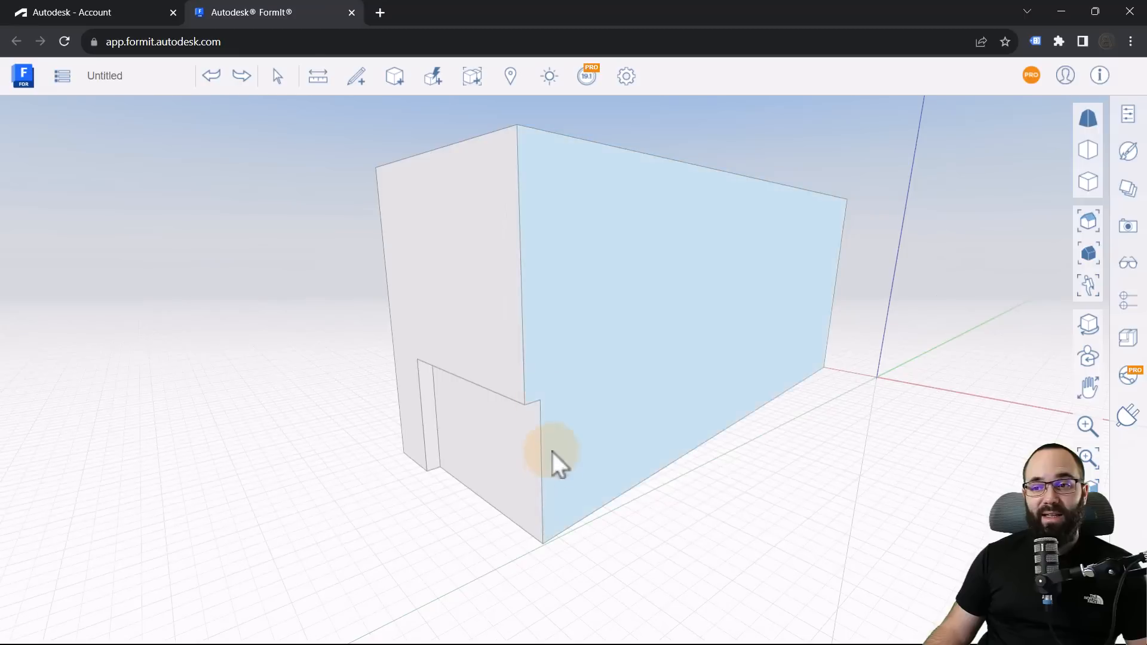
click(355, 82)
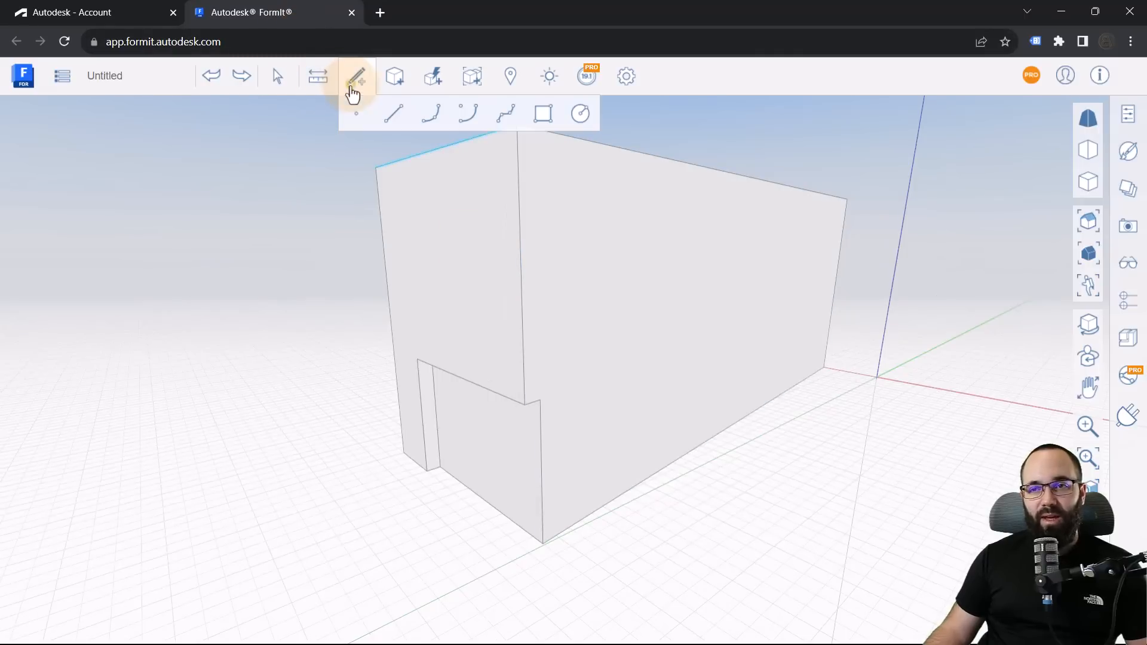
click(543, 131)
click(542, 544)
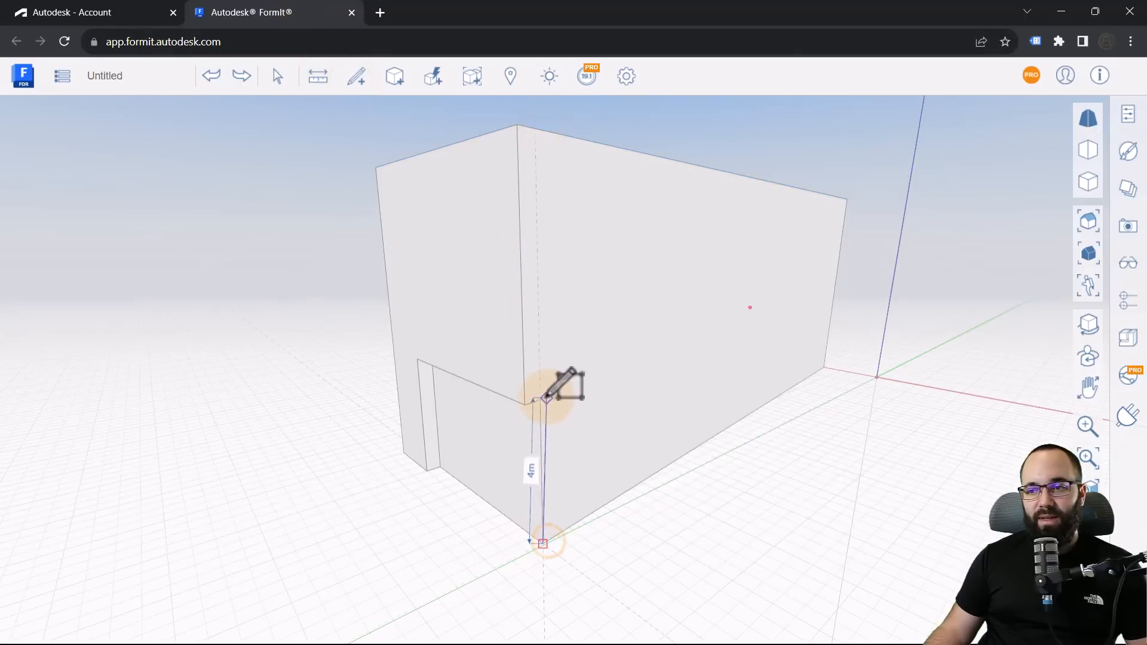
click(542, 399)
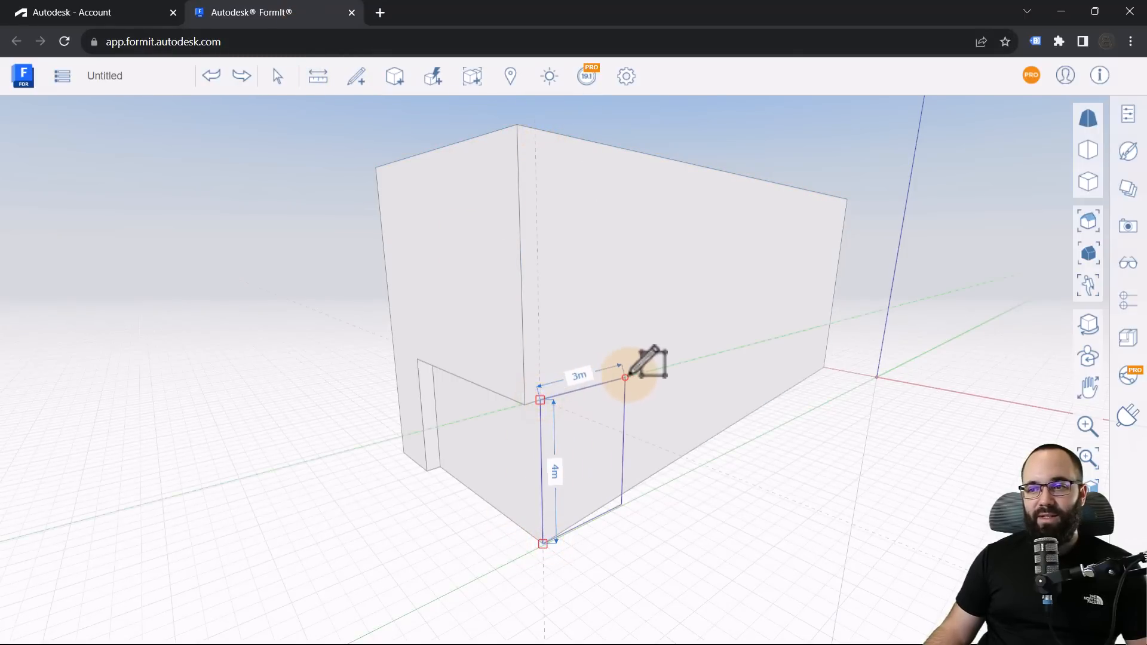
right_drag(617, 371, 397, 382)
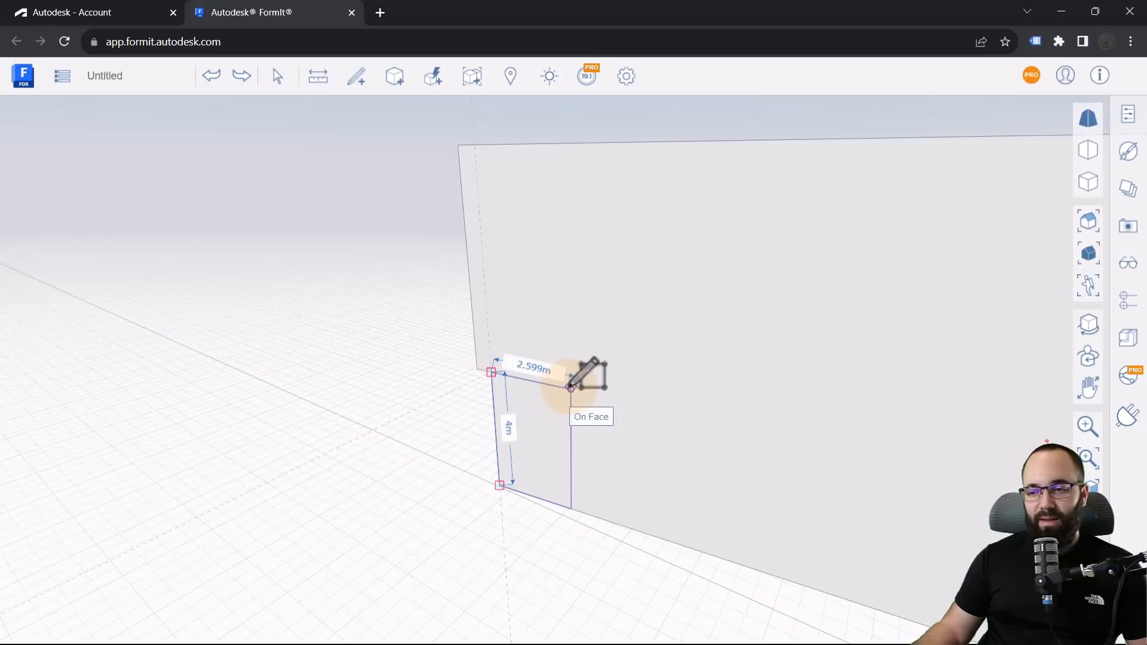
text(2.5)
key(Return)
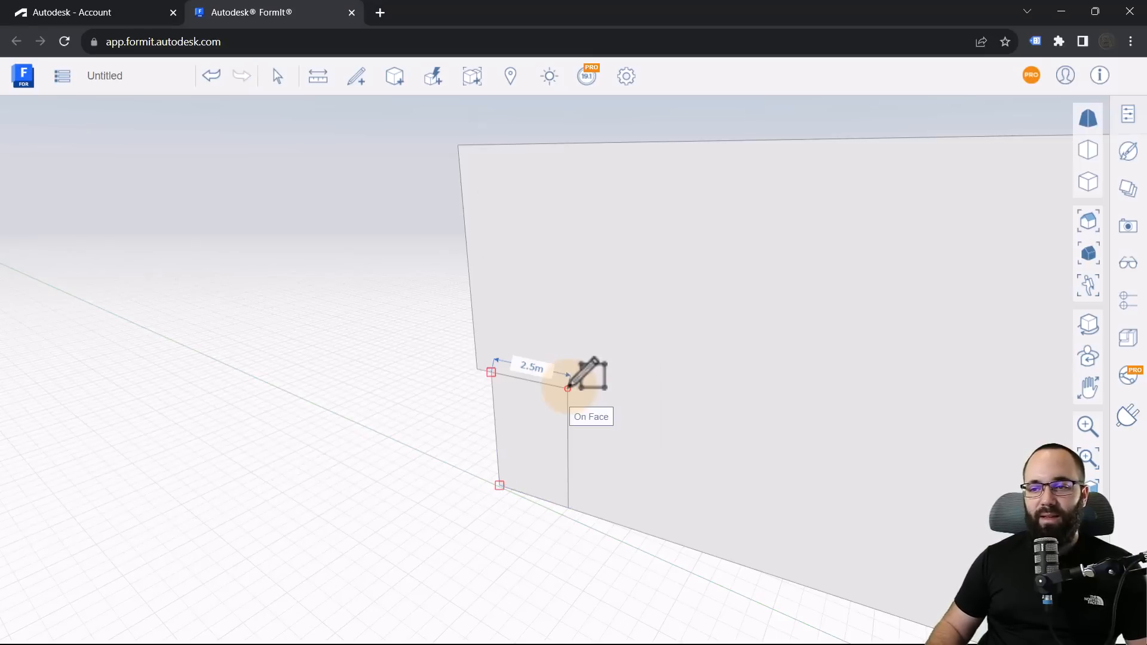
- Push the 4 m high rectangle at the ground-floor corner of the long side inward by 0.5 m
mouse_move(520, 405)
middle_down()
mouse_move(706, 445)
mouse_move(684, 413)
middle_up()
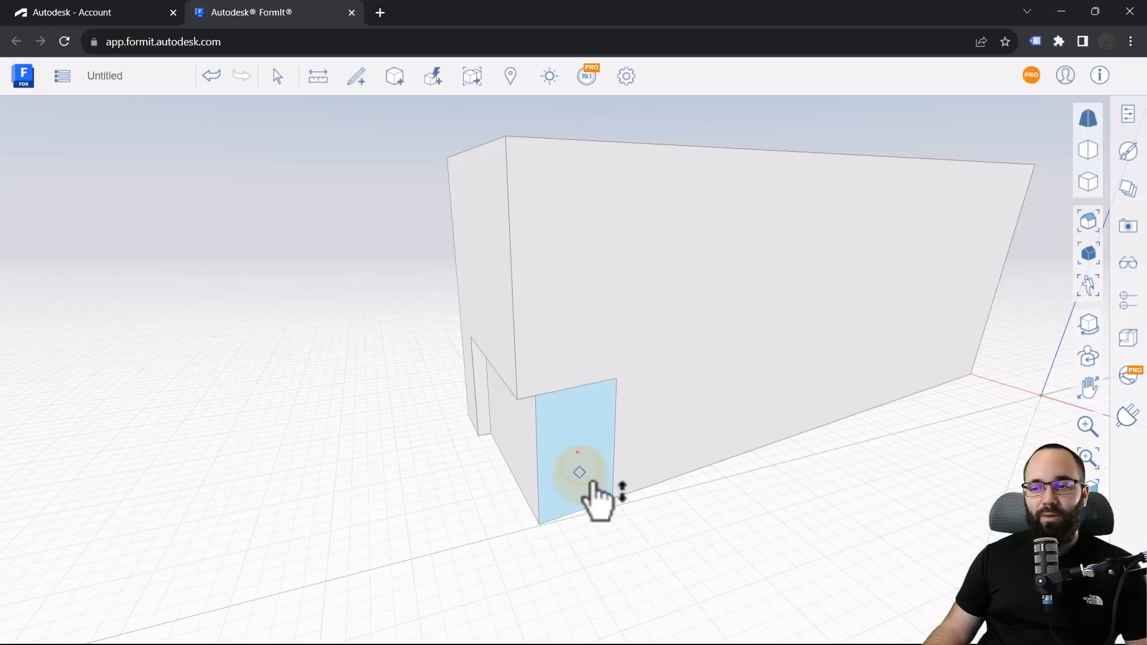
drag(579, 470, 566, 459)
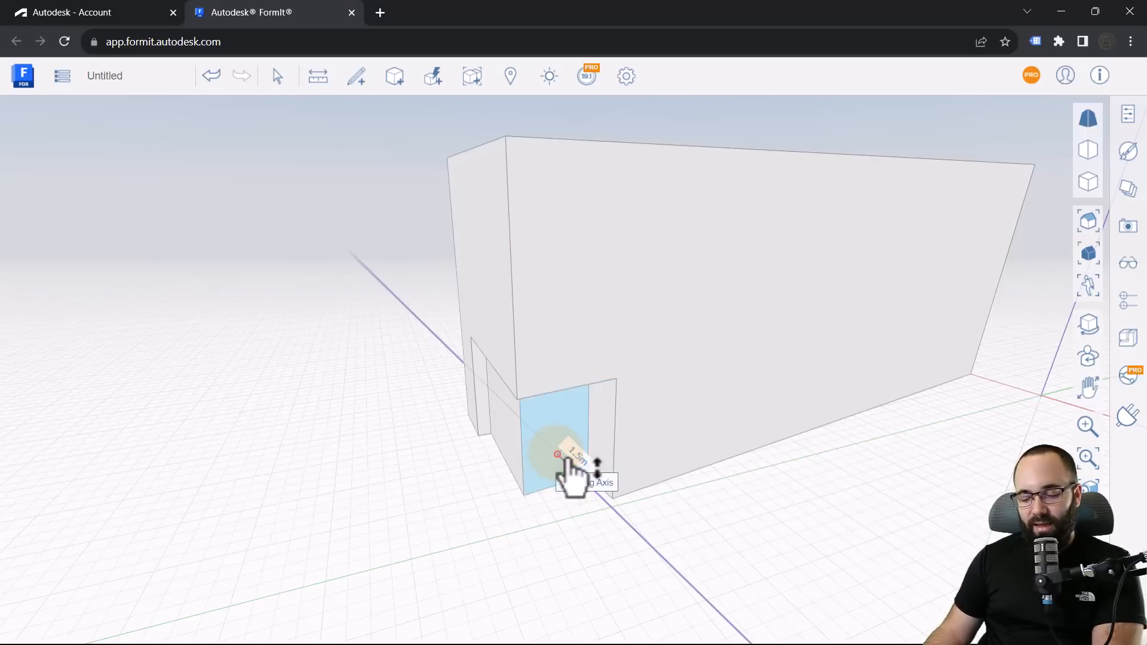
text(0.56)
key(Return)
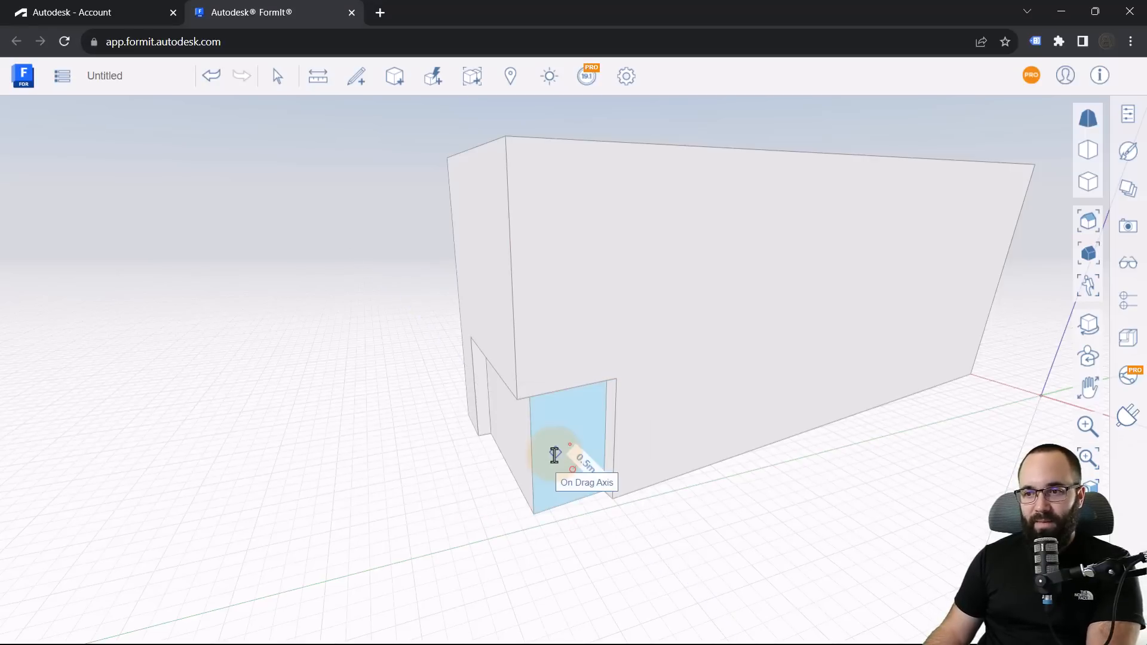
middle_drag(537, 487, 623, 538)
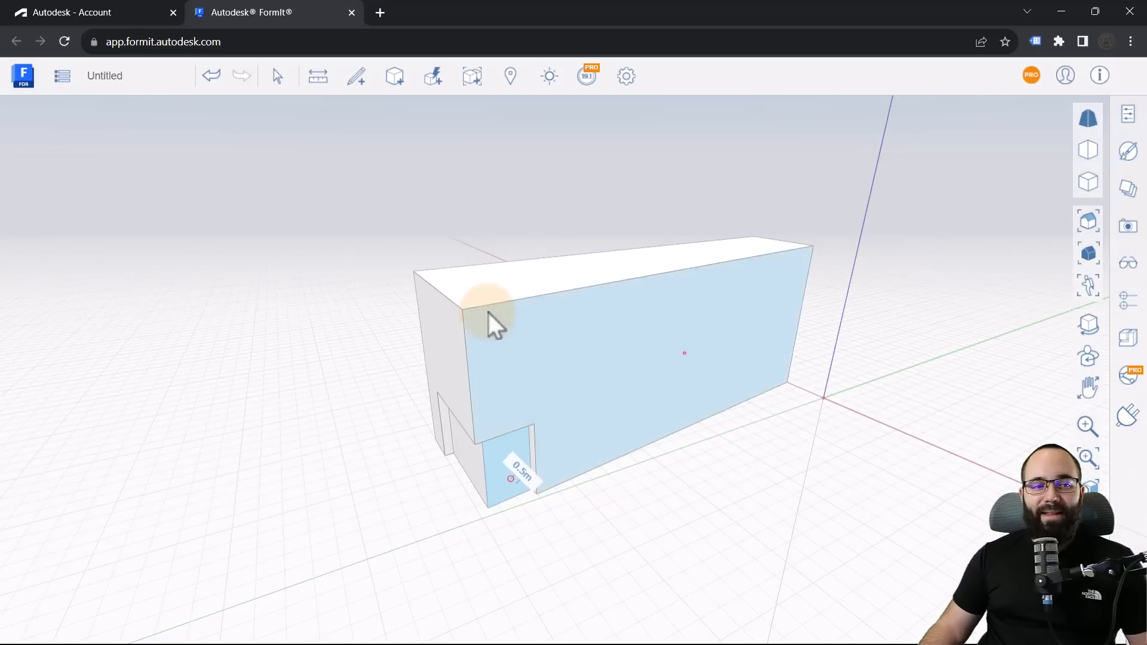
middle_drag(629, 520, 654, 520)
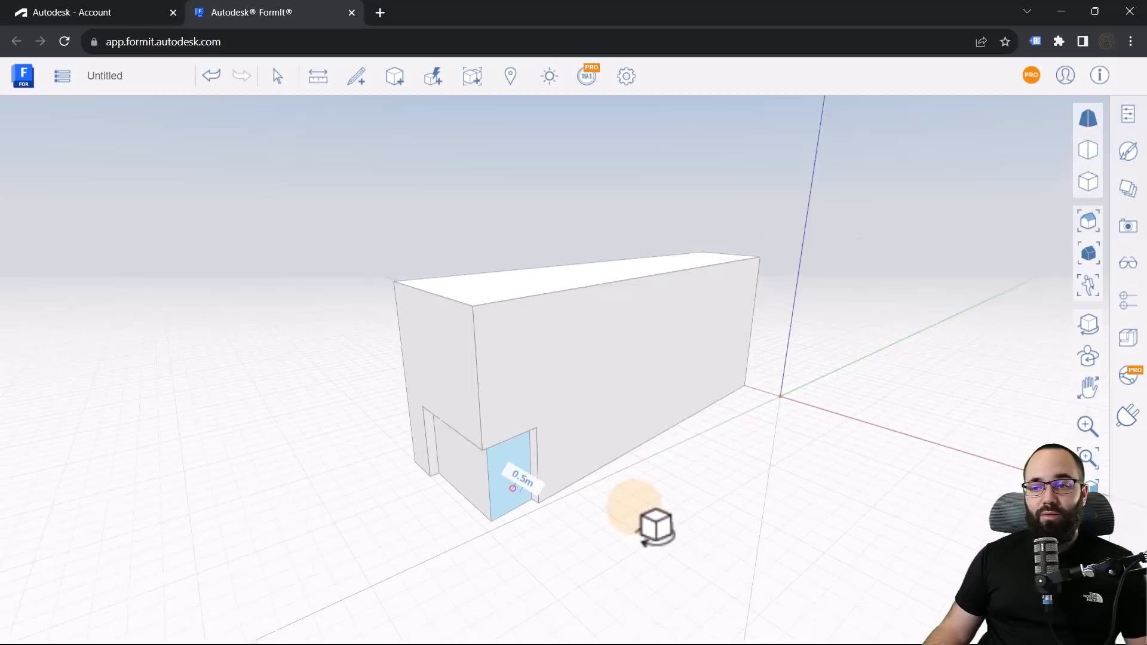
scroll(423, 525, down, 3)
scroll(564, 538, up, 3)
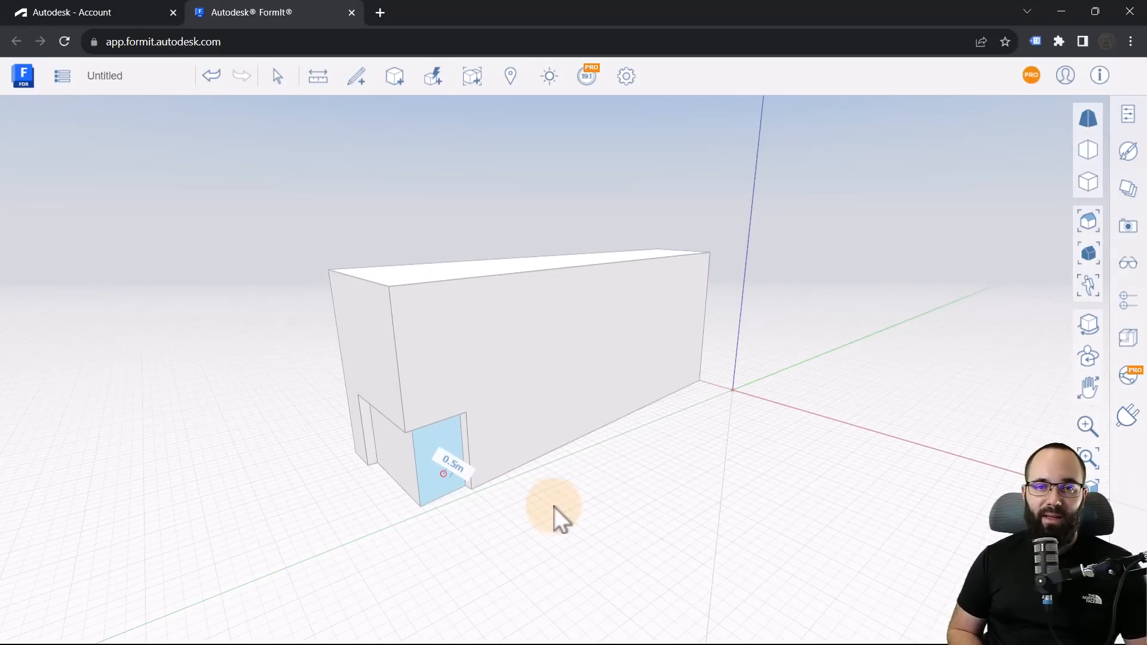
click(357, 75)
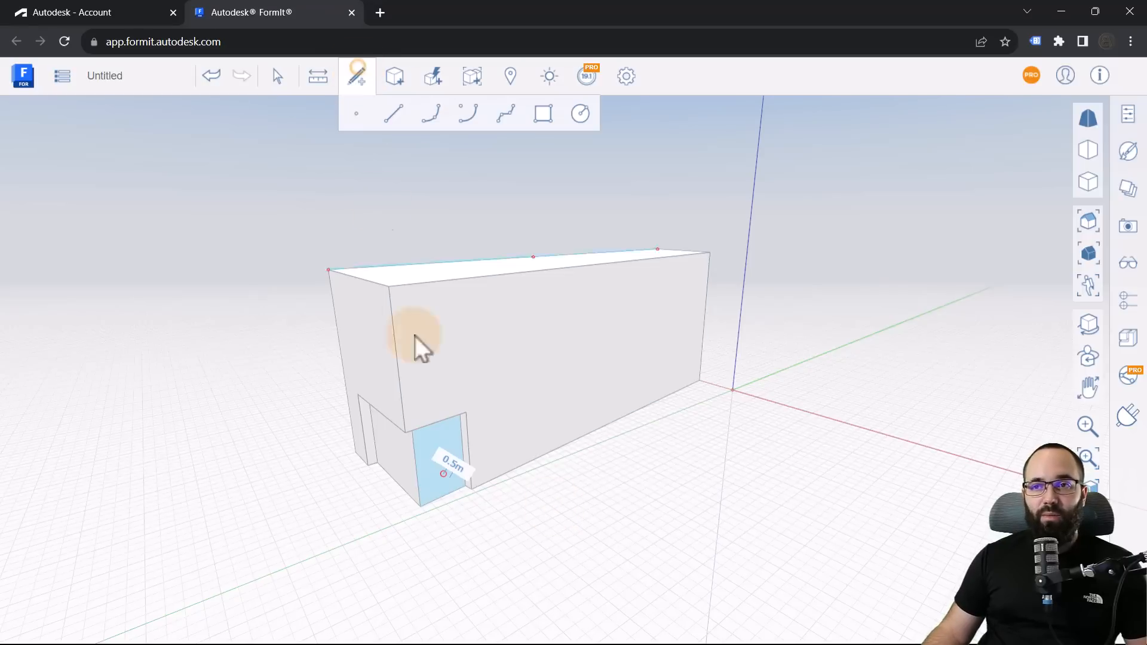
click(522, 504)
key(Escape)
click(515, 444)
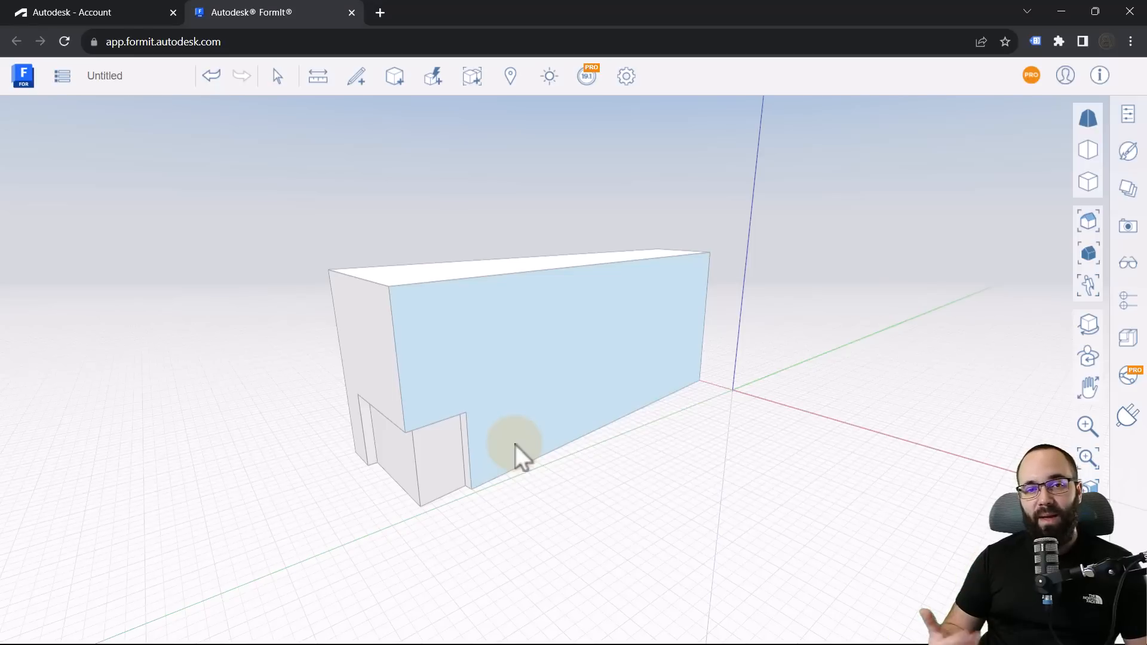
click(258, 195)
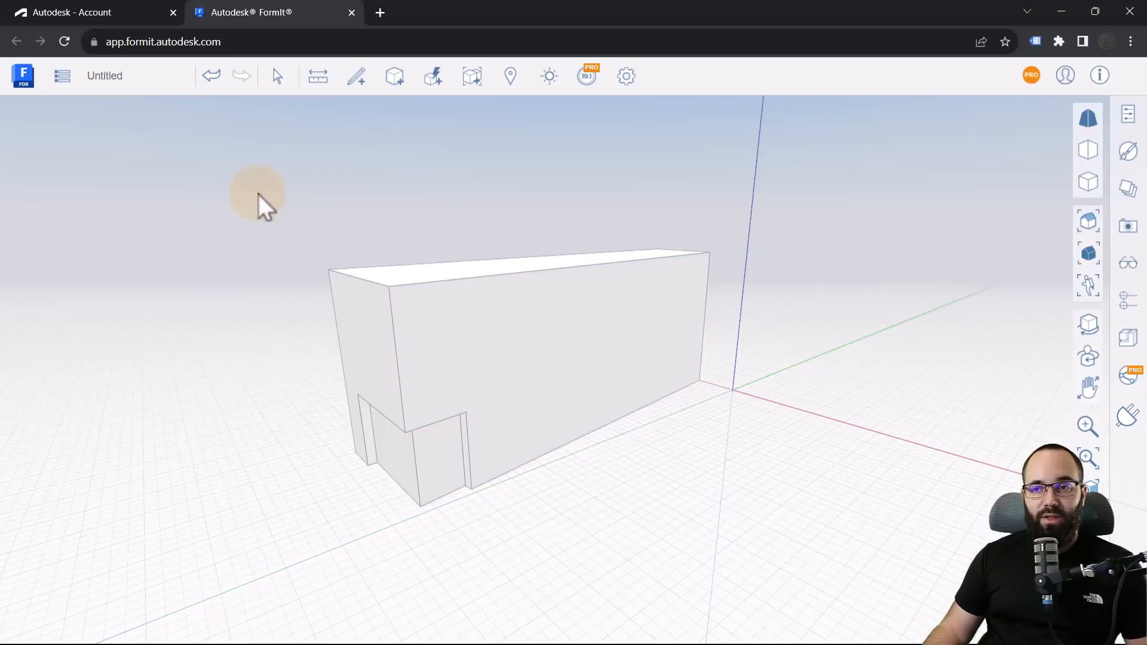
- Select the entire building mass, turn it into a group and clear the selection
double_click(496, 329)
middle_drag(481, 376, 487, 409)
scroll(530, 397, down, 3)
middle_drag(487, 408, 510, 364)
scroll(480, 351, up, 2)
scroll(479, 350, up, 1)
shift+middle_drag(510, 364, 477, 367)
scroll(472, 397, down, 2)
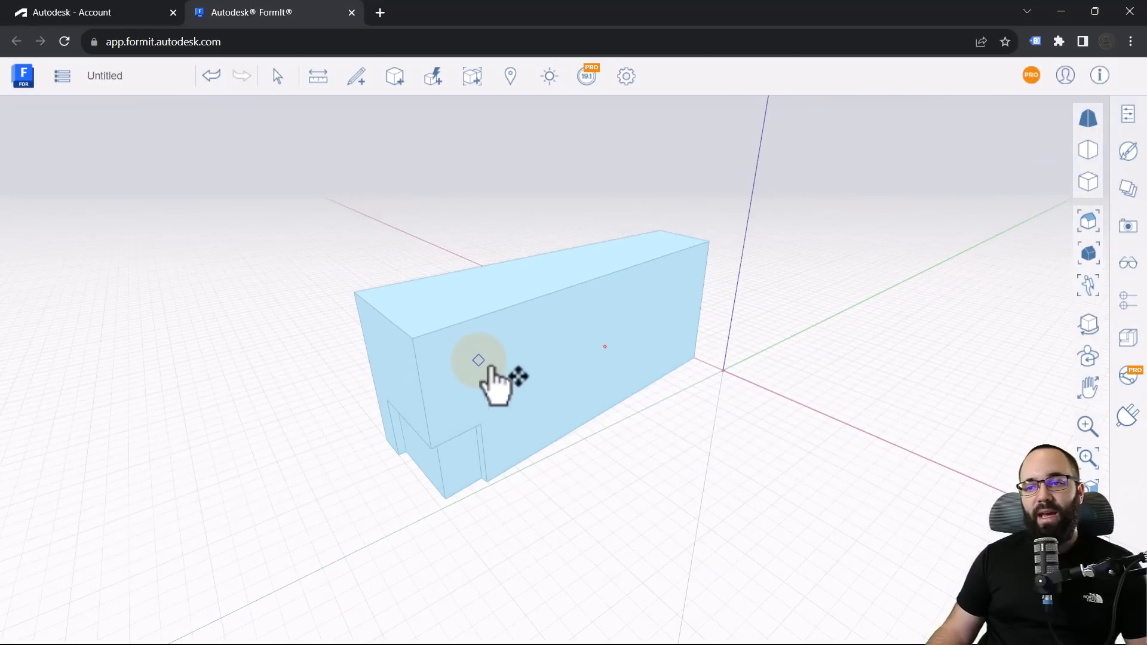
right_click(493, 368)
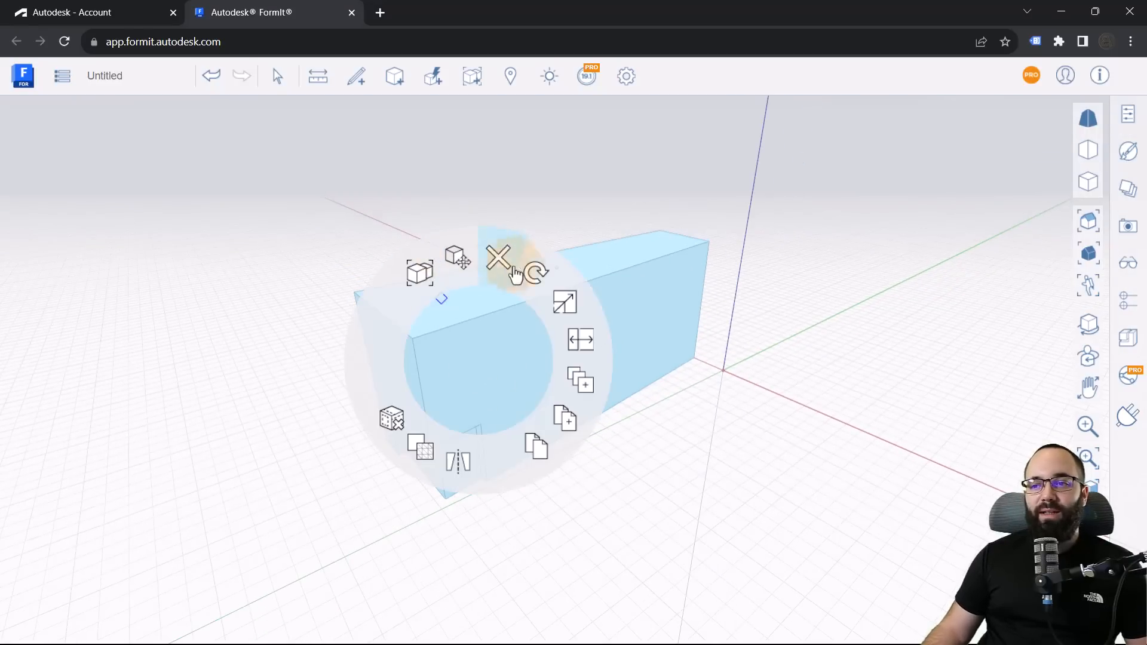
click(415, 275)
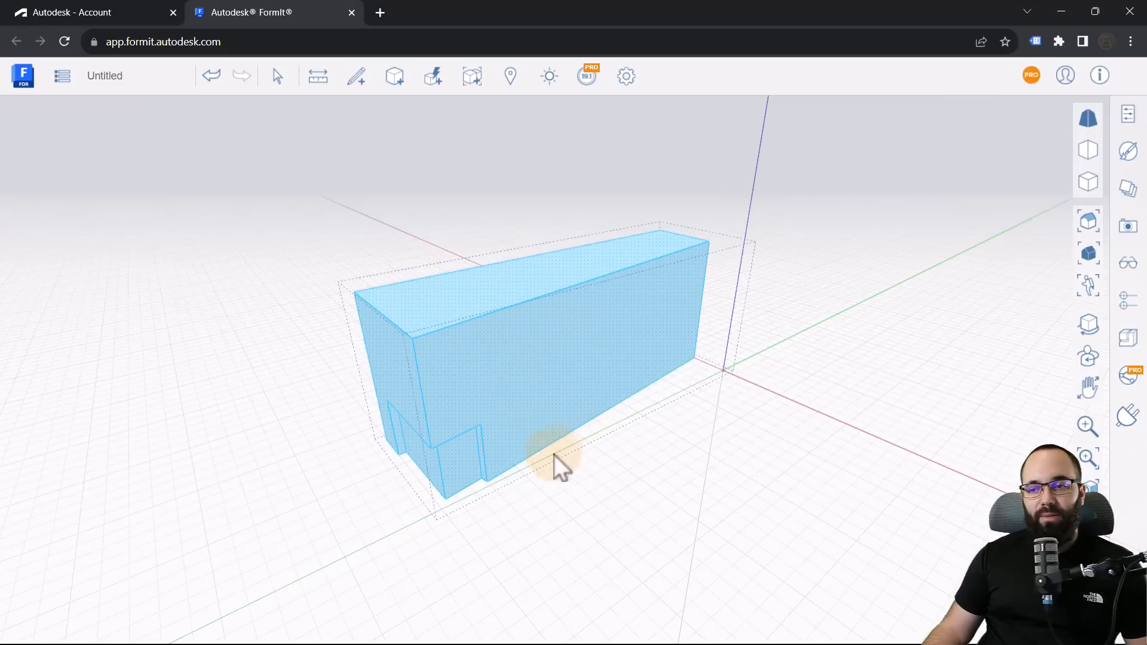
click(584, 485)
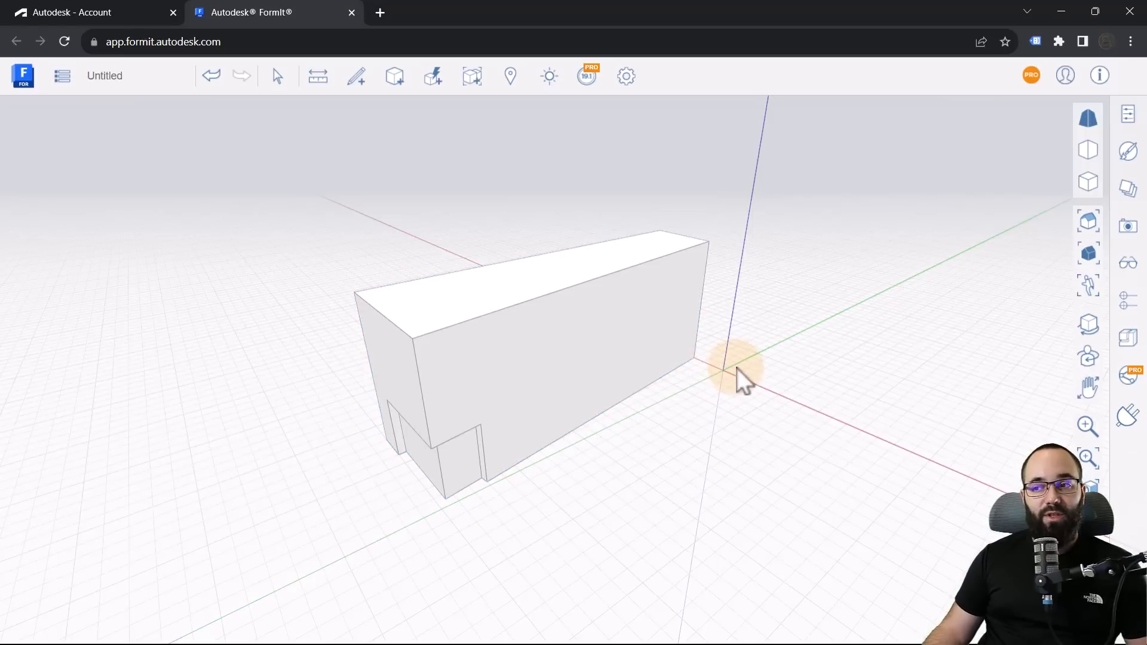
- Set the axes with their origin at the ground corner where the recess meets the long side, aligning the X axis with that side's base edge
right_click(318, 271)
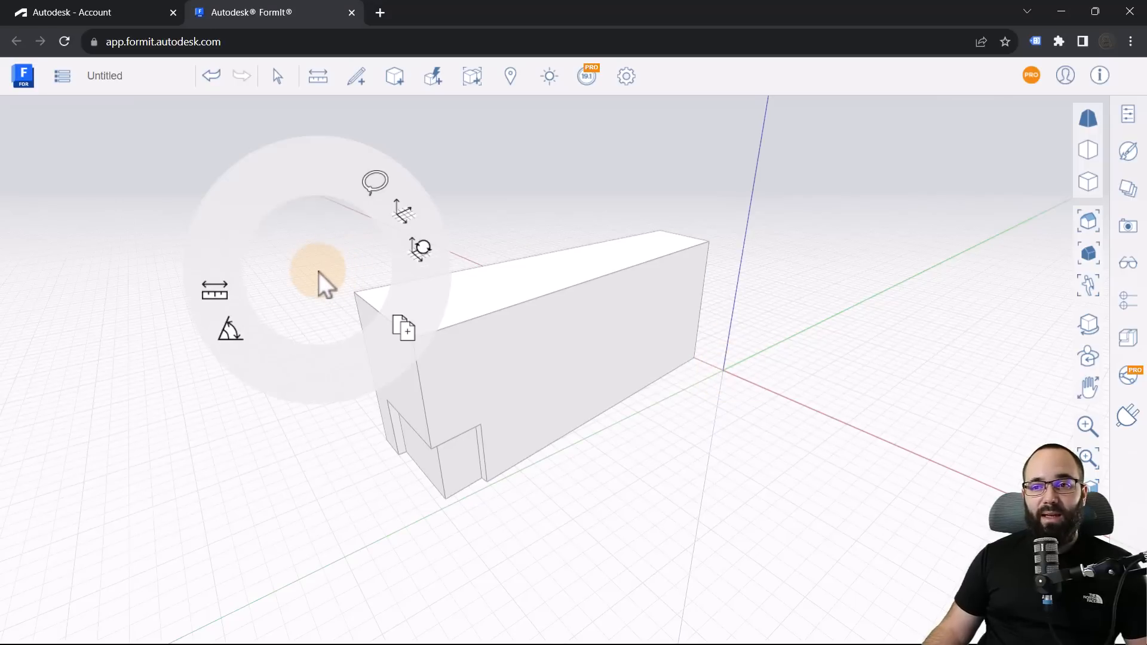
click(400, 224)
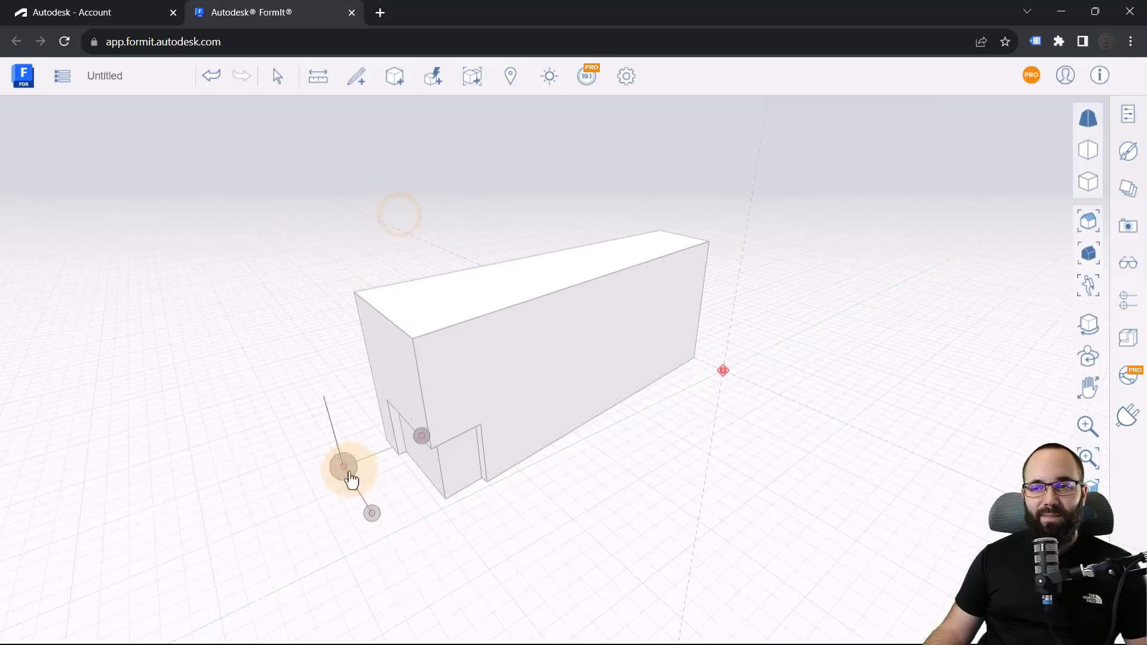
scroll(505, 479, up, 5)
scroll(472, 491, up, 2)
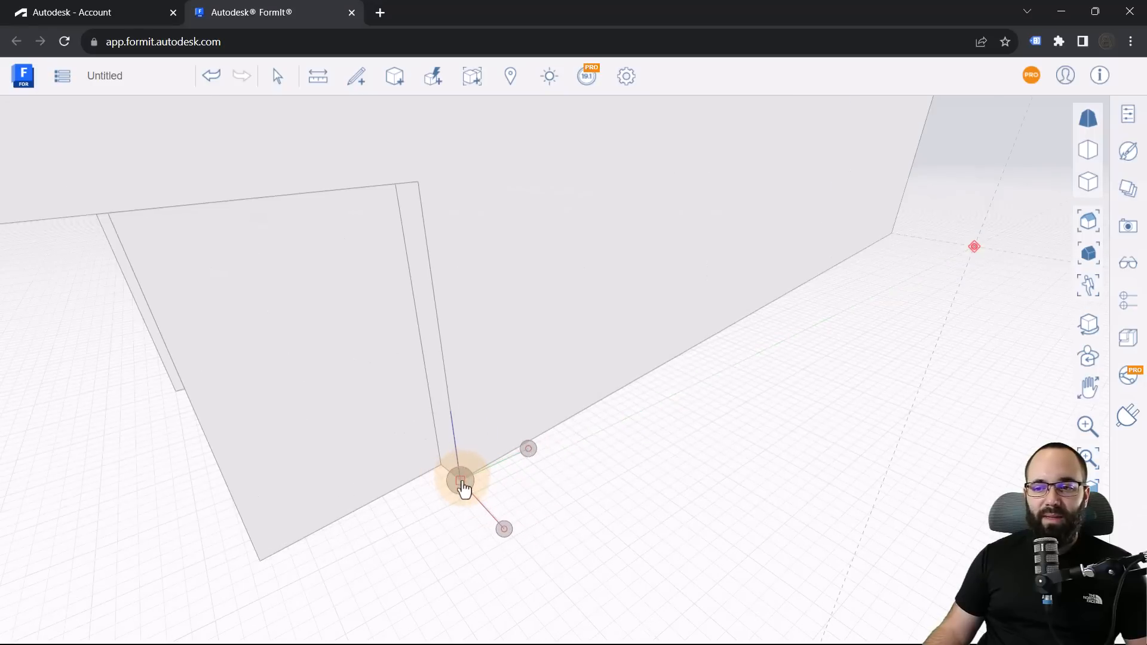
click(463, 485)
click(505, 534)
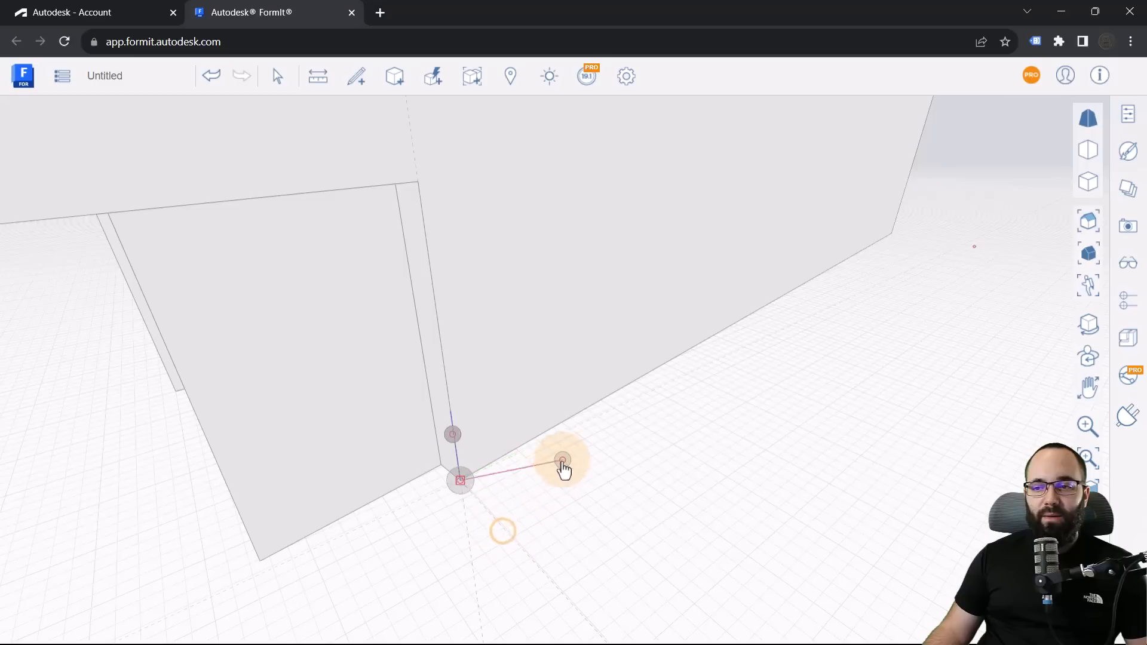
click(578, 415)
click(575, 349)
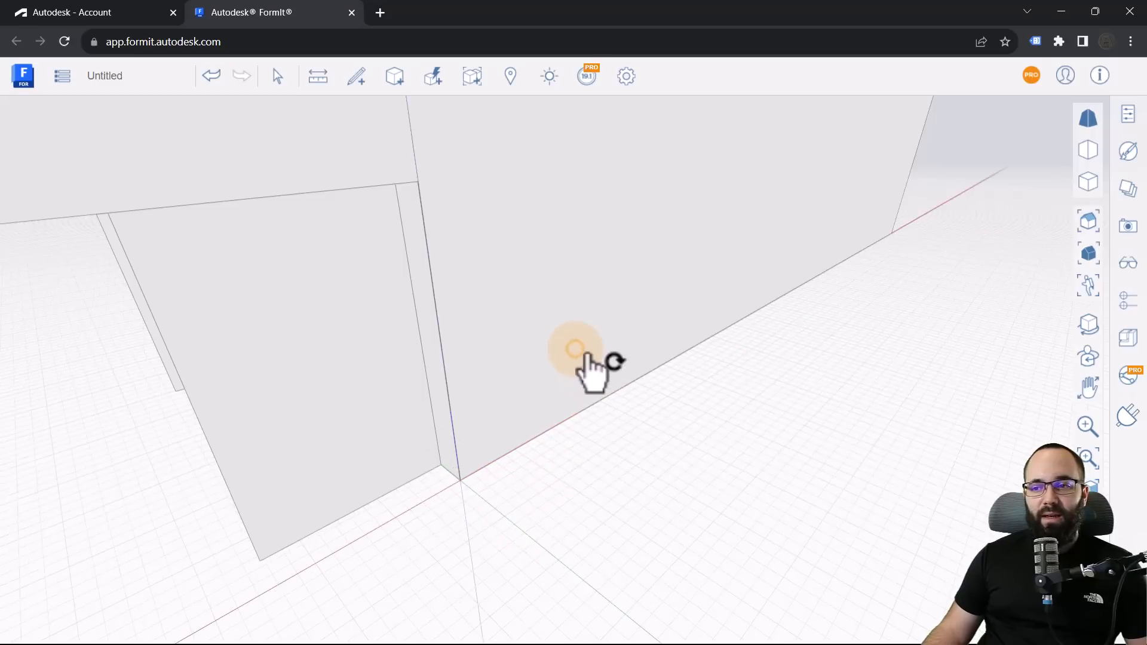
- Examine the grouped building and its alignment with the relocated axes from several angles
scroll(517, 532, down, 10)
middle_drag(540, 522, 528, 498)
scroll(416, 531, down, 3)
scroll(634, 484, up, 5)
click(402, 509)
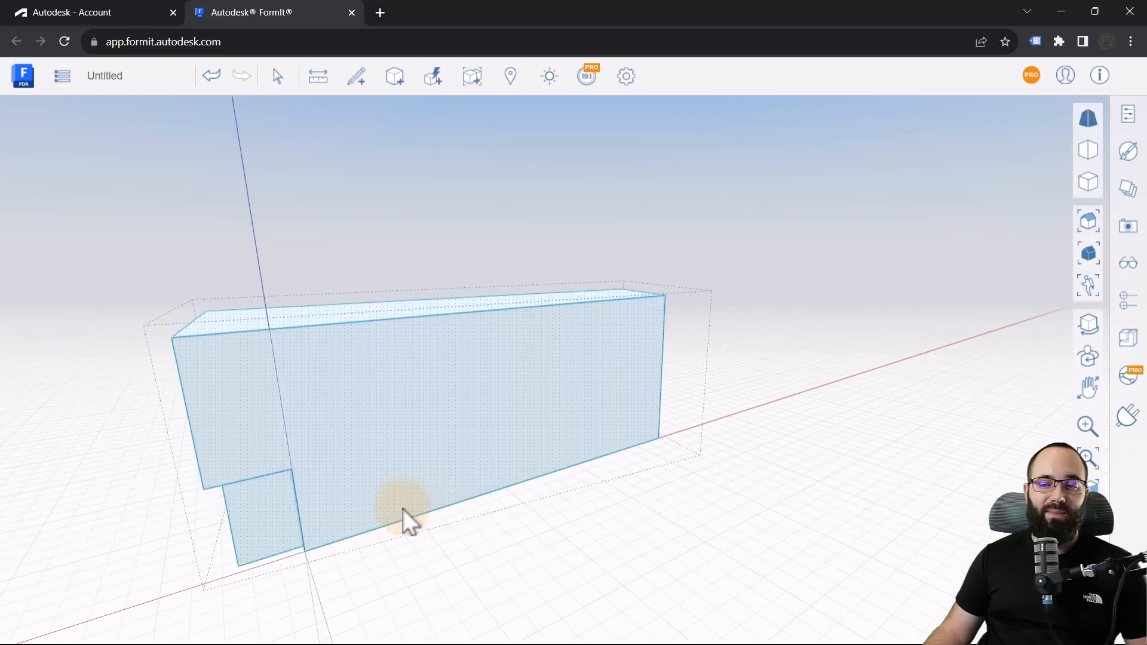
scroll(562, 472, down, 3)
scroll(576, 461, up, 5)
middle_drag(415, 474, 486, 511)
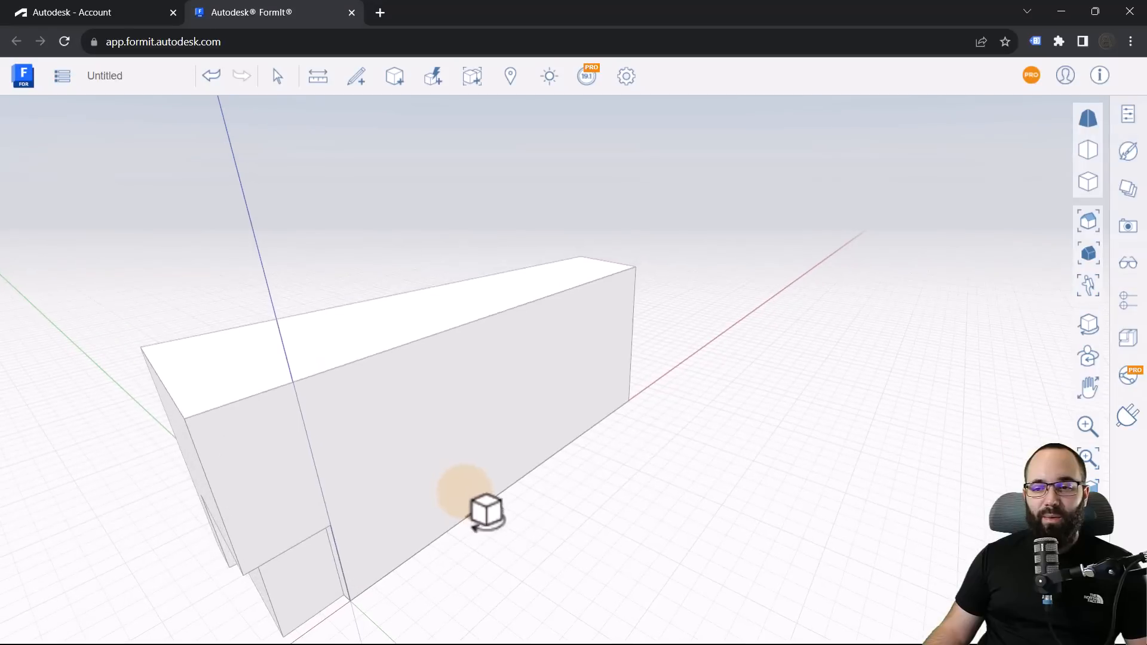
click(489, 333)
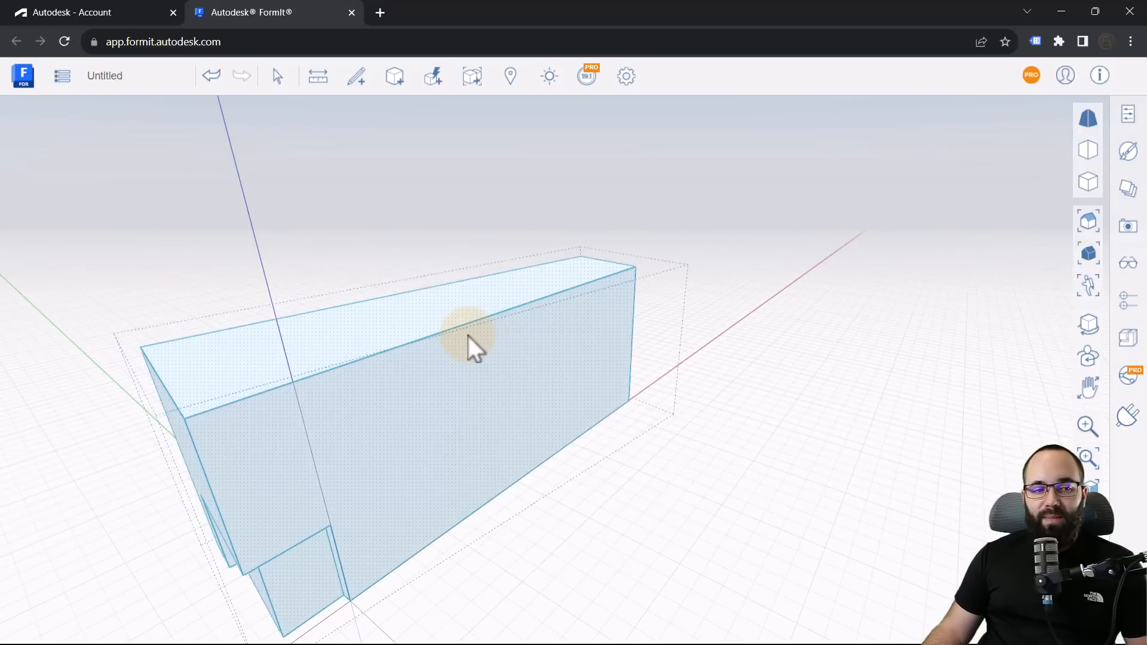
scroll(468, 336, down, 3)
scroll(359, 418, up, 2)
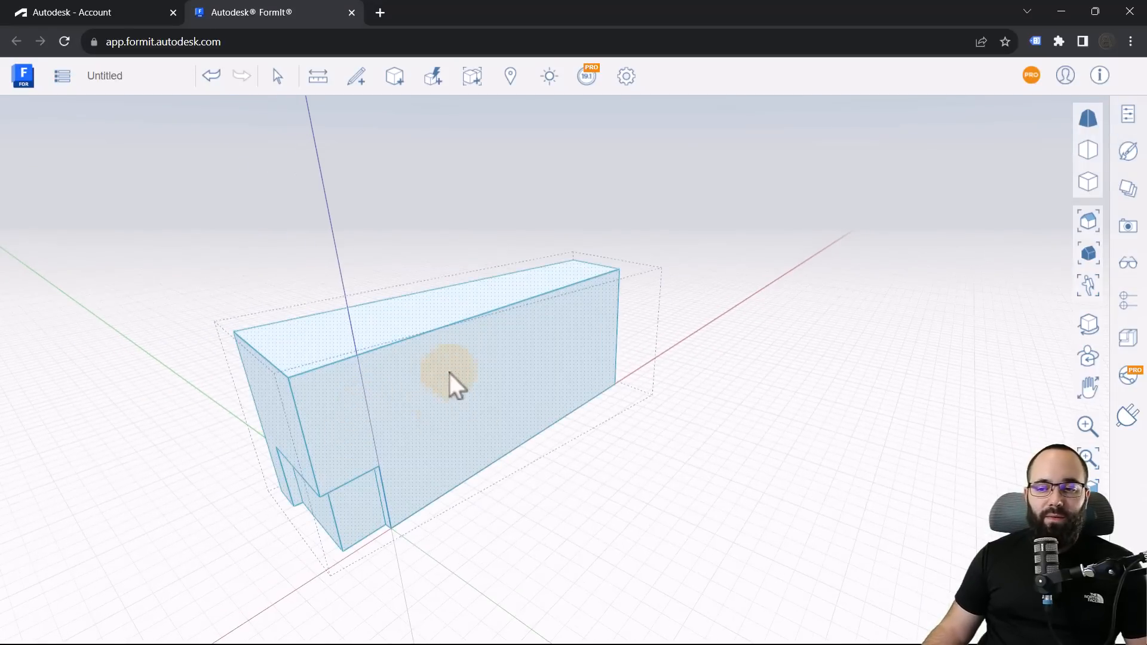
scroll(435, 383, down, 1)
scroll(358, 361, up, 1)
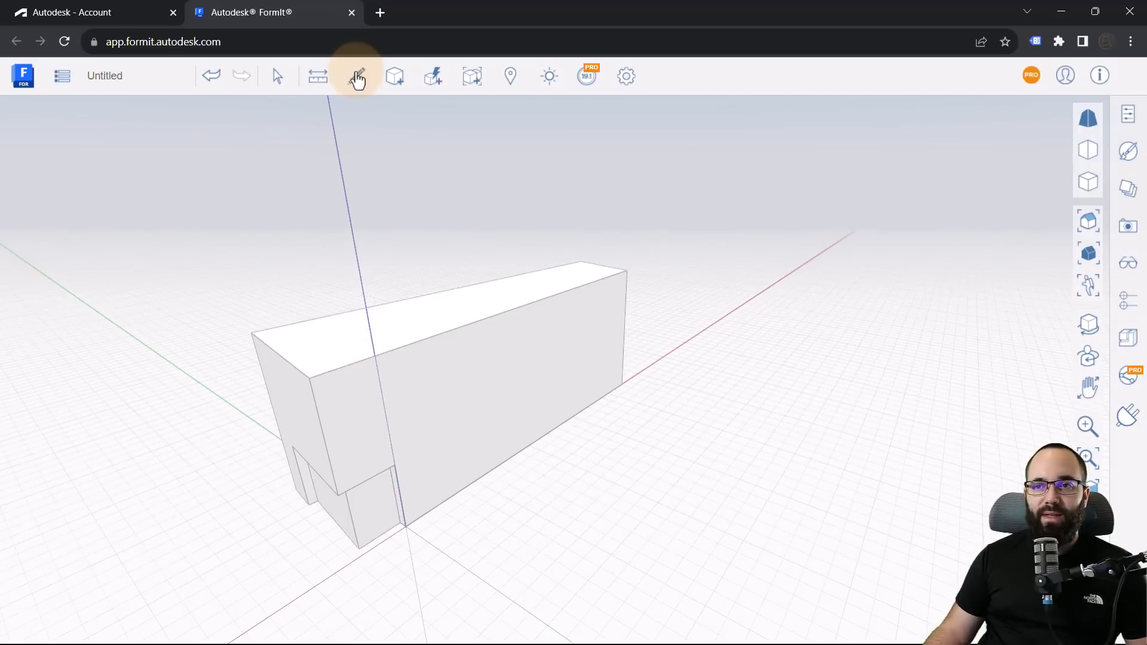
- Draw a vertical rectangle 12 m high and 20 m wide along the Y axis, crossing the building at the recess edge
mouse_move(357, 90)
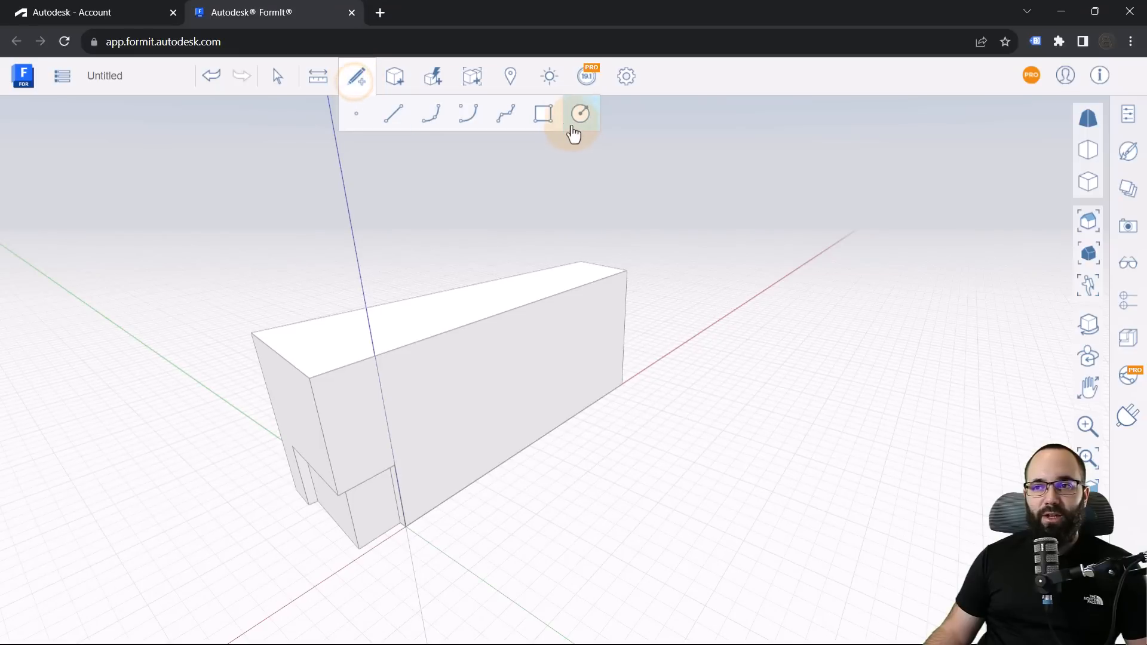
click(543, 117)
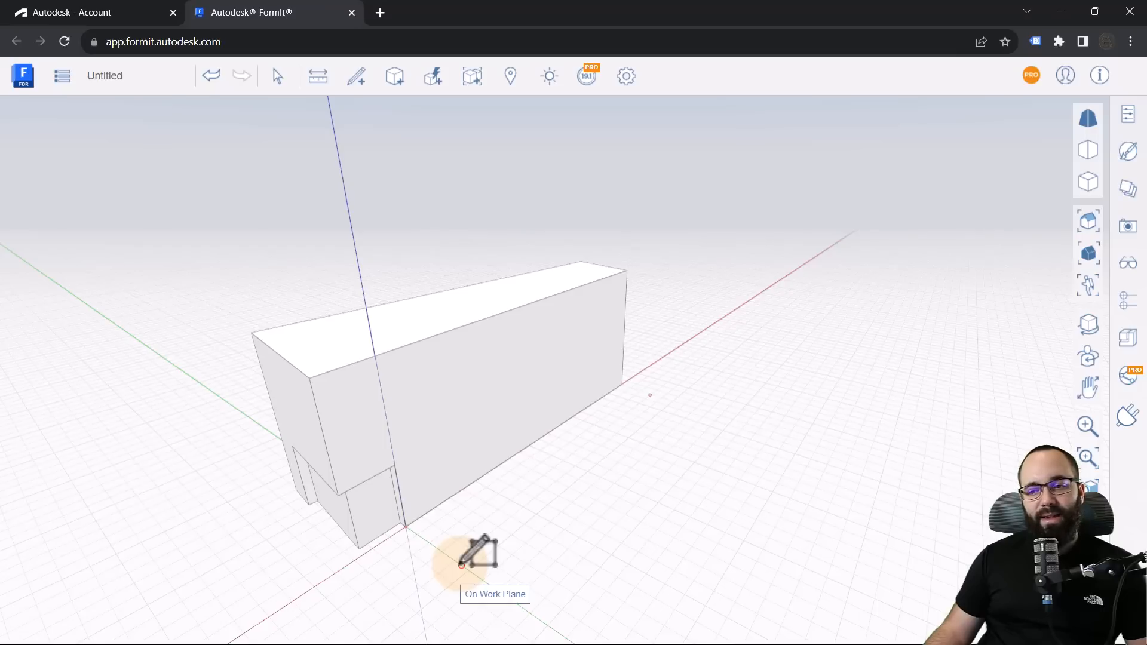
middle_drag(460, 541, 628, 505)
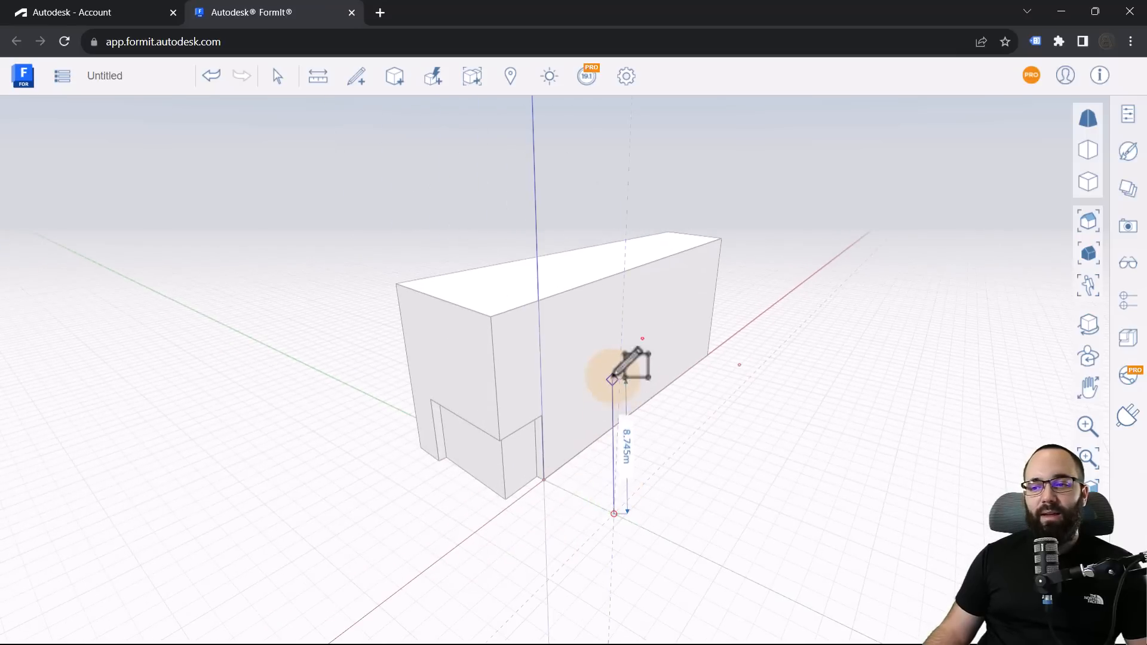
click(624, 270)
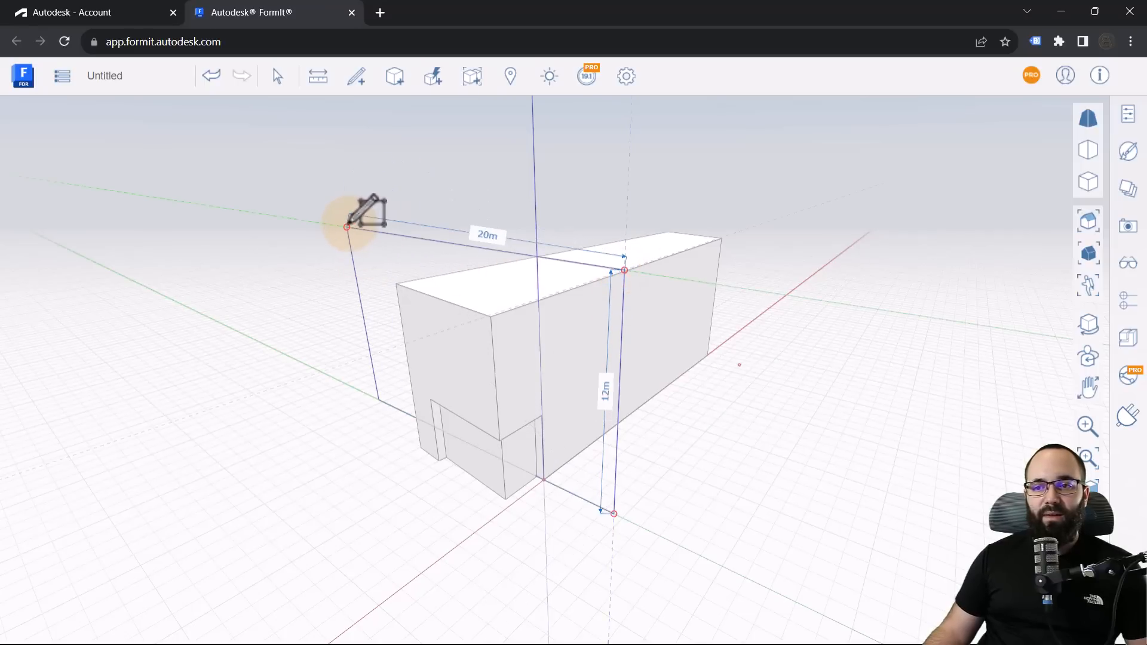
click(348, 227)
- Extrude the vertical rectangle by 0.8 m to form a wall slab through the building
mouse_move(743, 440)
middle_down()
mouse_move(576, 453)
mouse_move(508, 559)
mouse_move(736, 476)
mouse_move(509, 486)
mouse_move(587, 302)
middle_up()
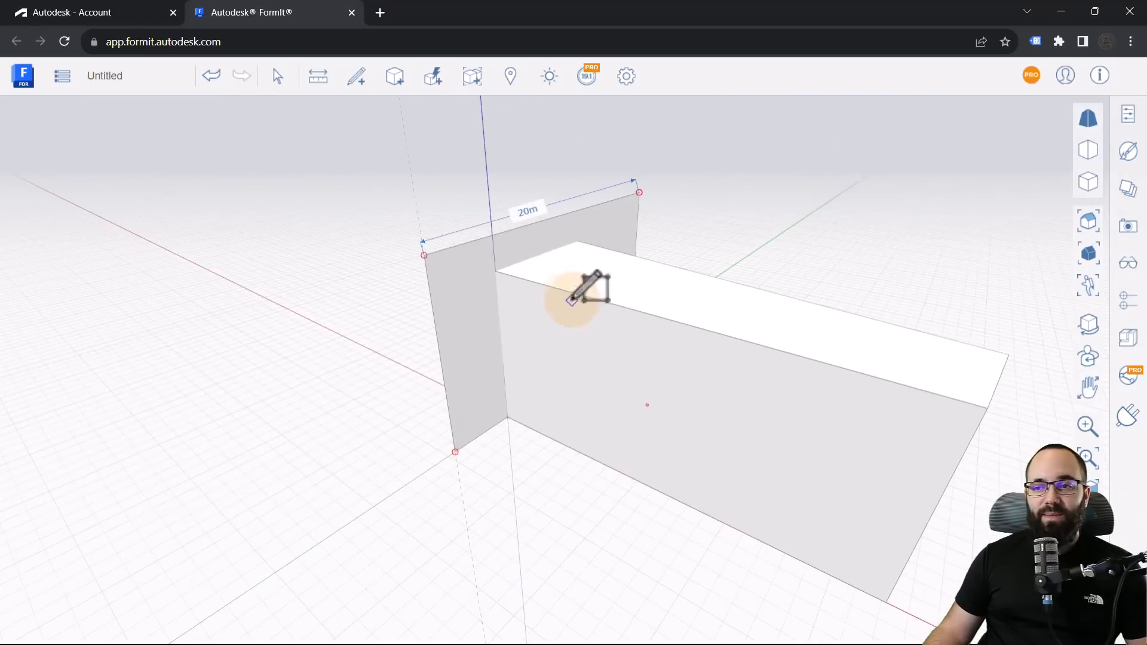
mouse_move(530, 376)
middle_down()
mouse_move(609, 404)
mouse_move(746, 390)
middle_up()
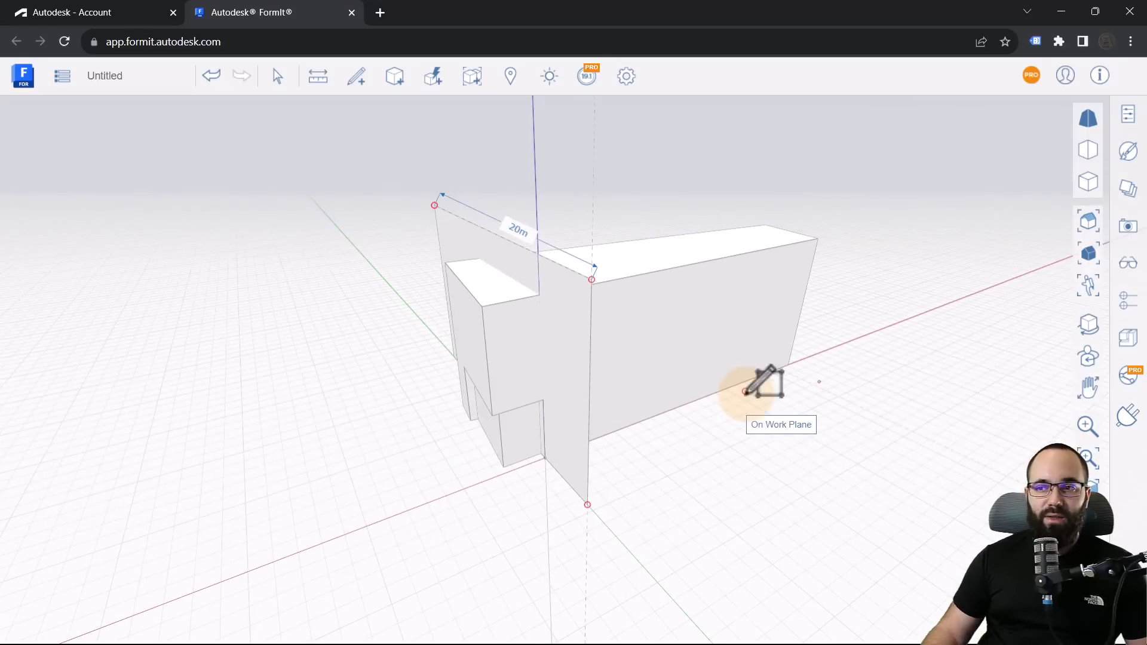
middle_drag(653, 392, 456, 410)
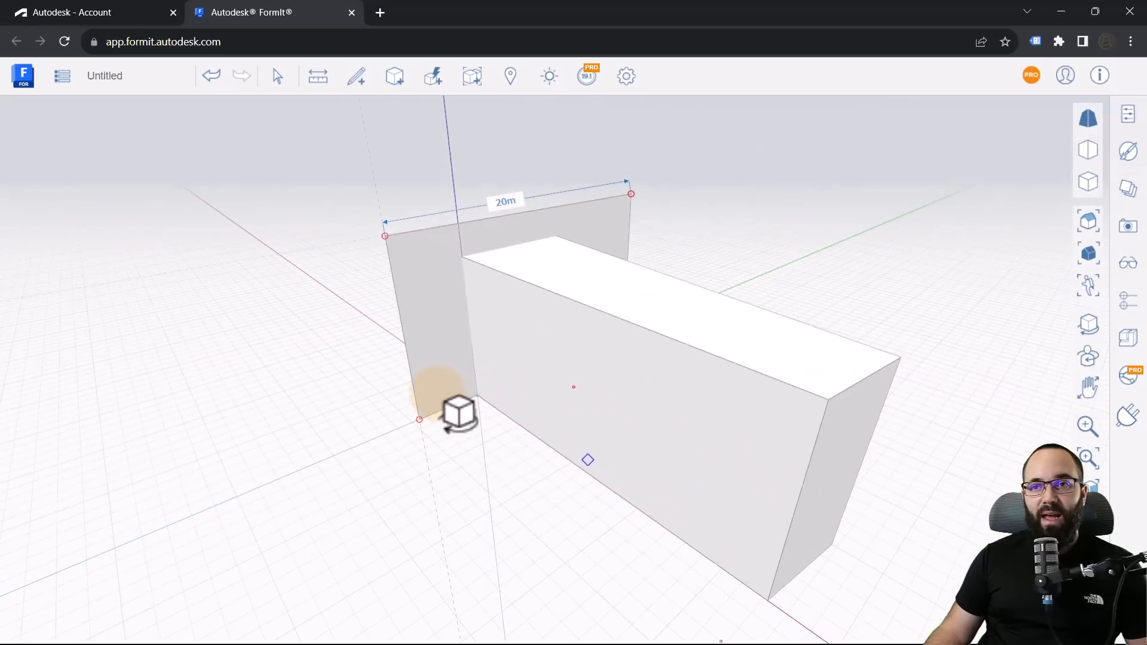
drag(422, 287, 466, 346)
text(0.8)
key(Return)
middle_drag(394, 384, 436, 418)
key(Escape)
- Select the whole wall slab and turn it into a group
double_click(440, 293)
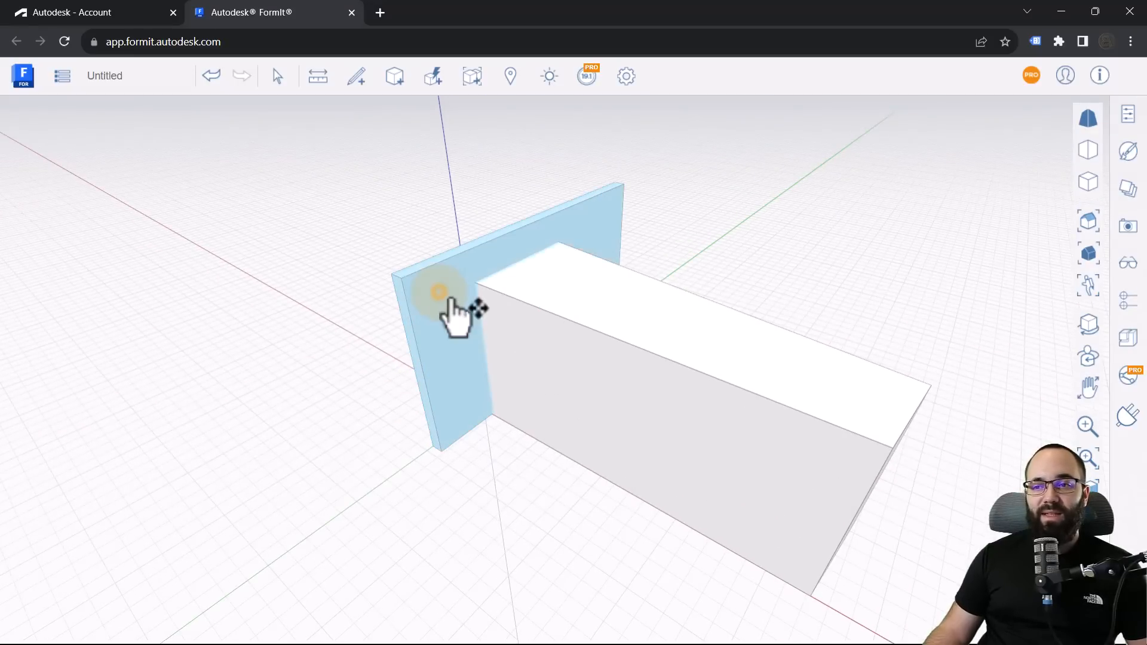
right_click(448, 304)
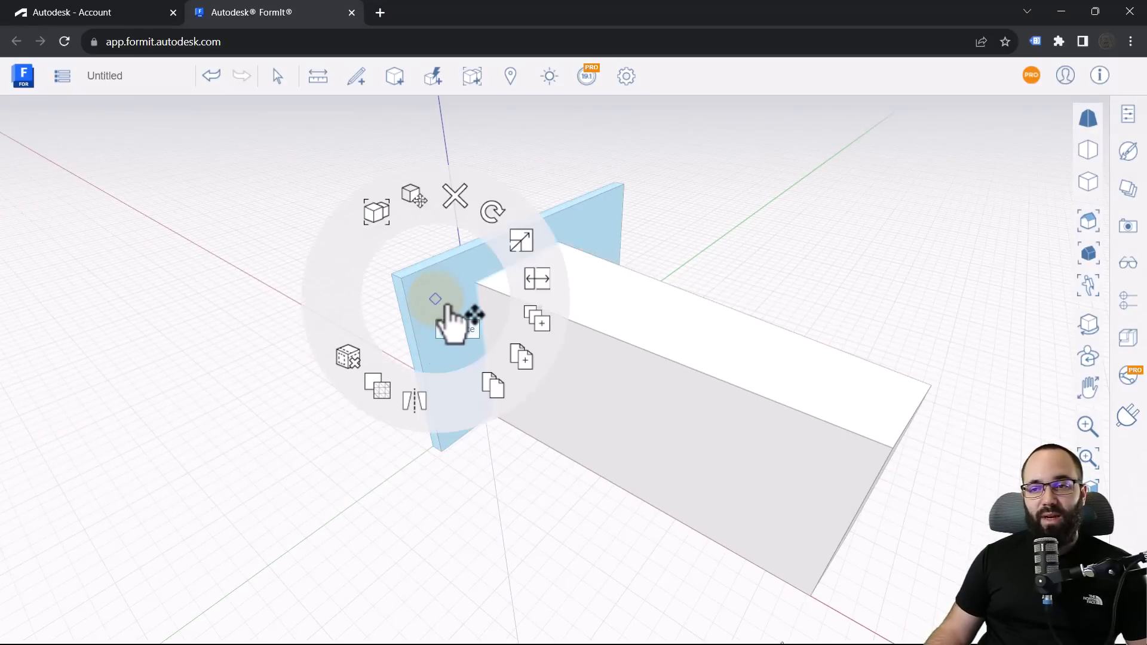
click(378, 214)
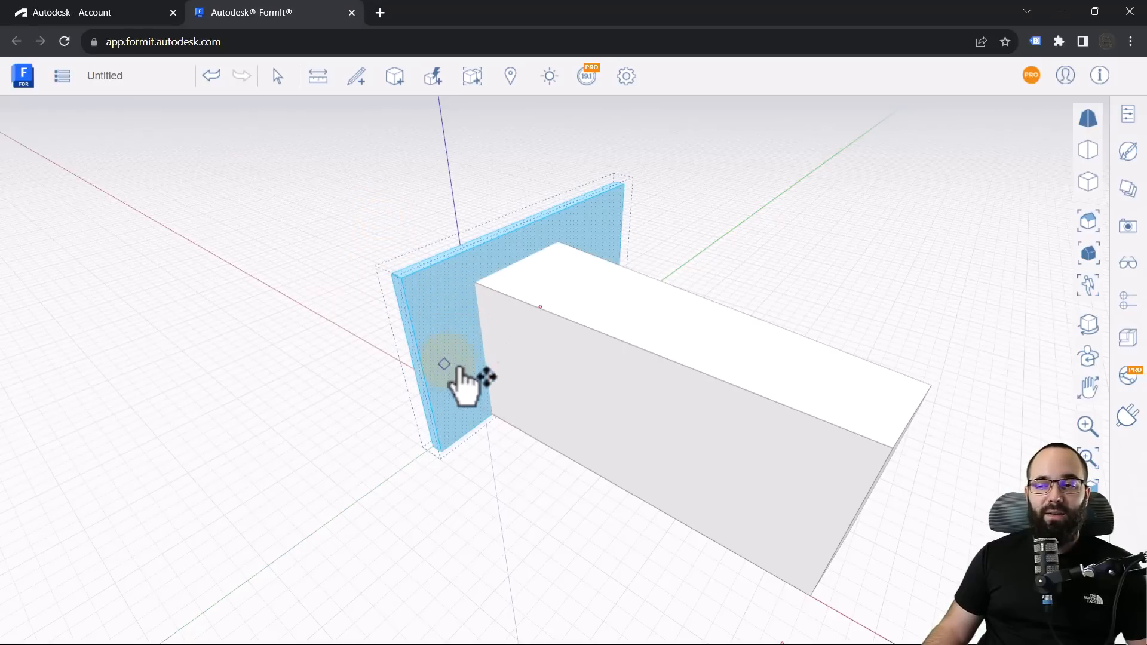
- Cut the building volume out of the wall slab with a Boolean cut
middle_drag(481, 438, 558, 410)
scroll(532, 351, up, 5)
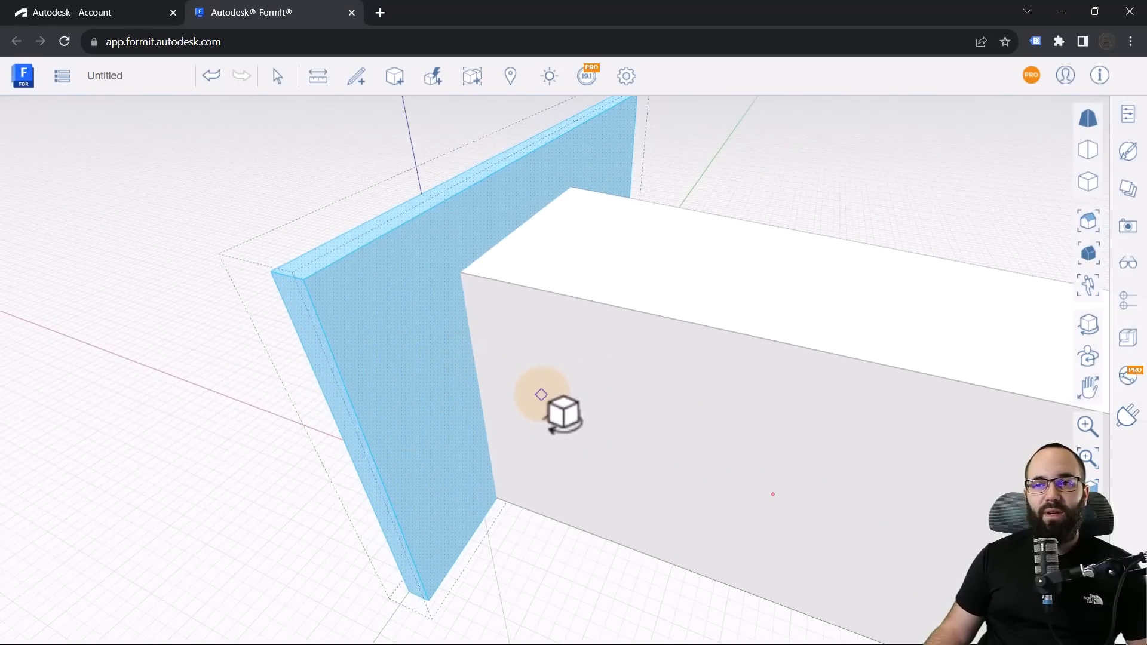
click(436, 84)
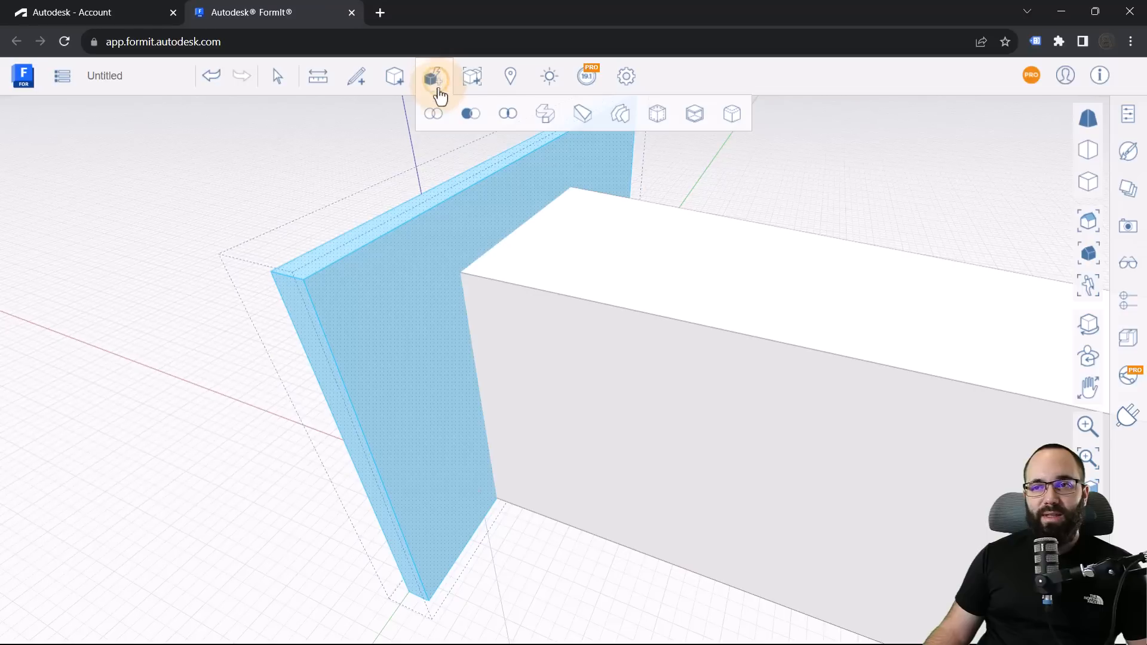
click(471, 115)
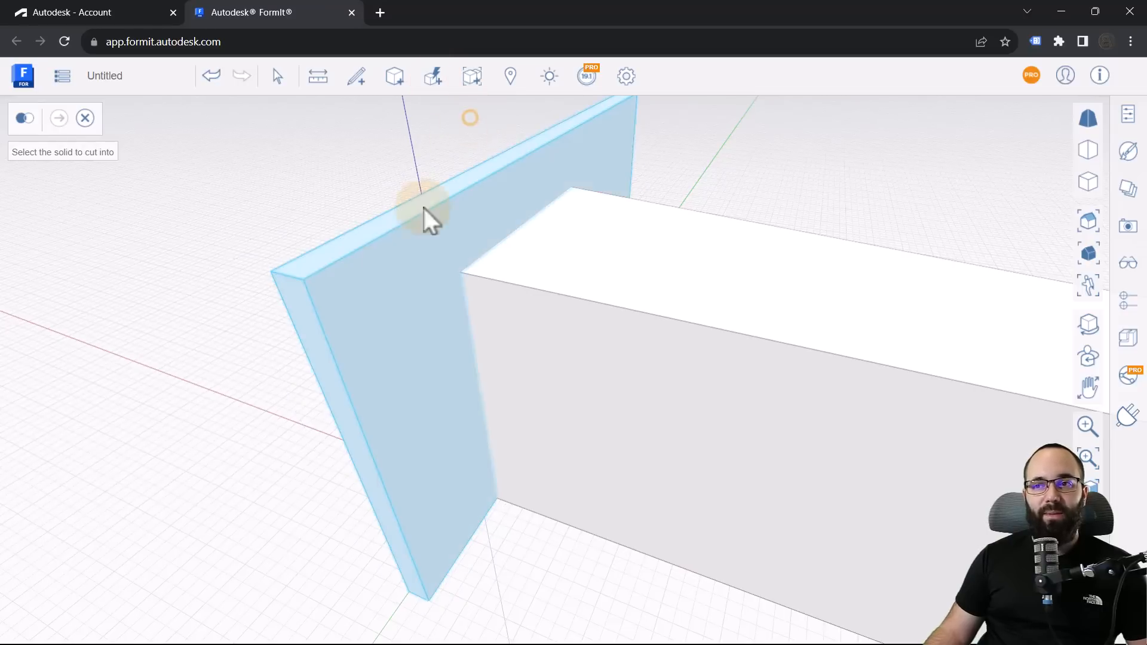
scroll(377, 323, down, 3)
click(382, 264)
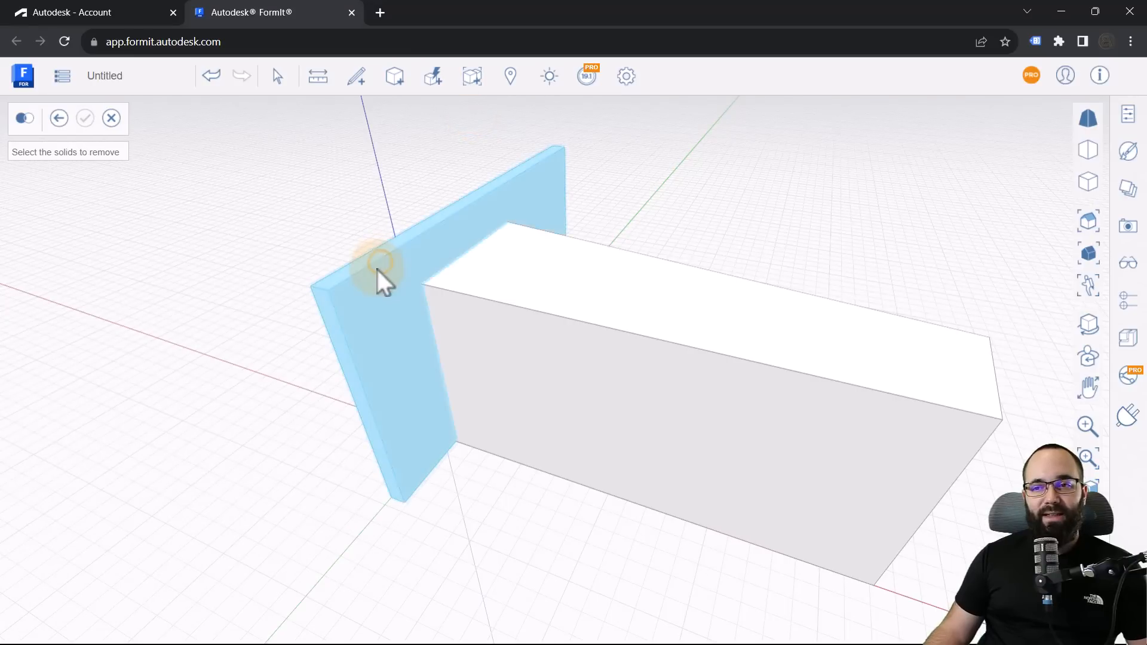
click(483, 299)
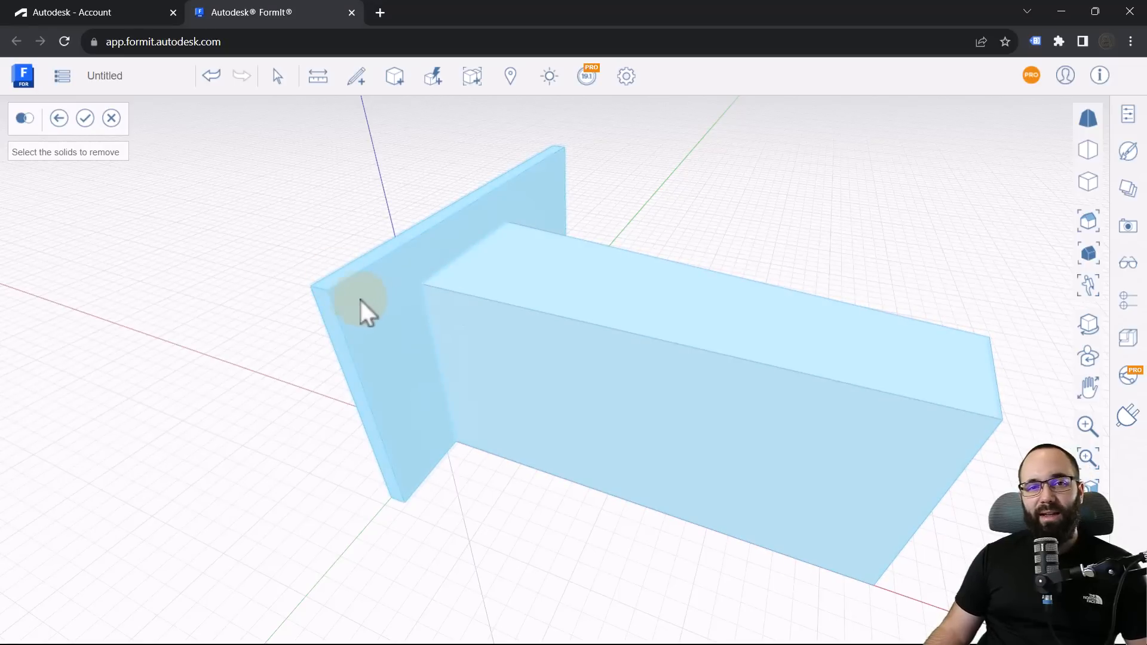
click(84, 119)
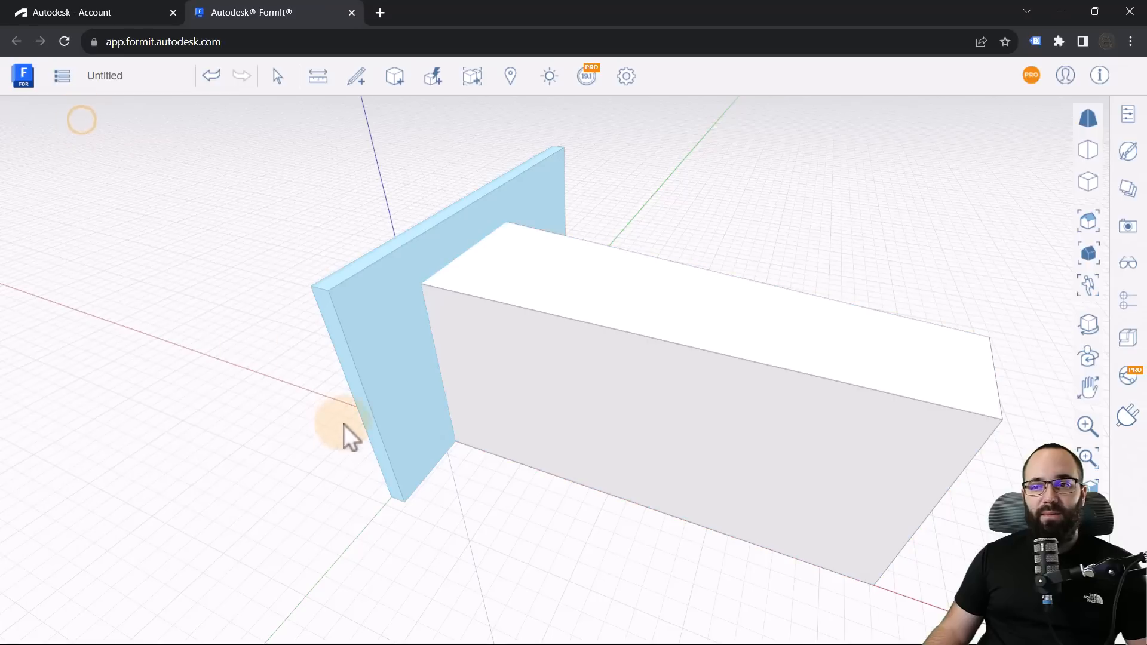
- Move the wall slab away from the building to inspect the cut, and undo the move
click(368, 429)
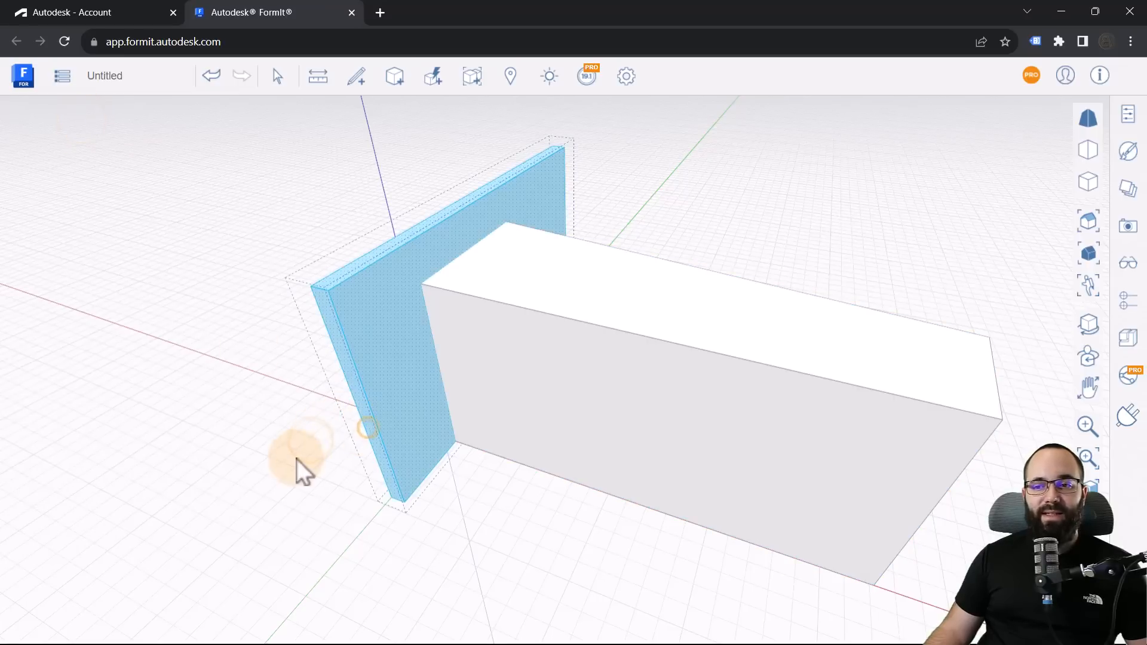
scroll(384, 335, down, 2)
drag(393, 383, 354, 360)
click(212, 78)
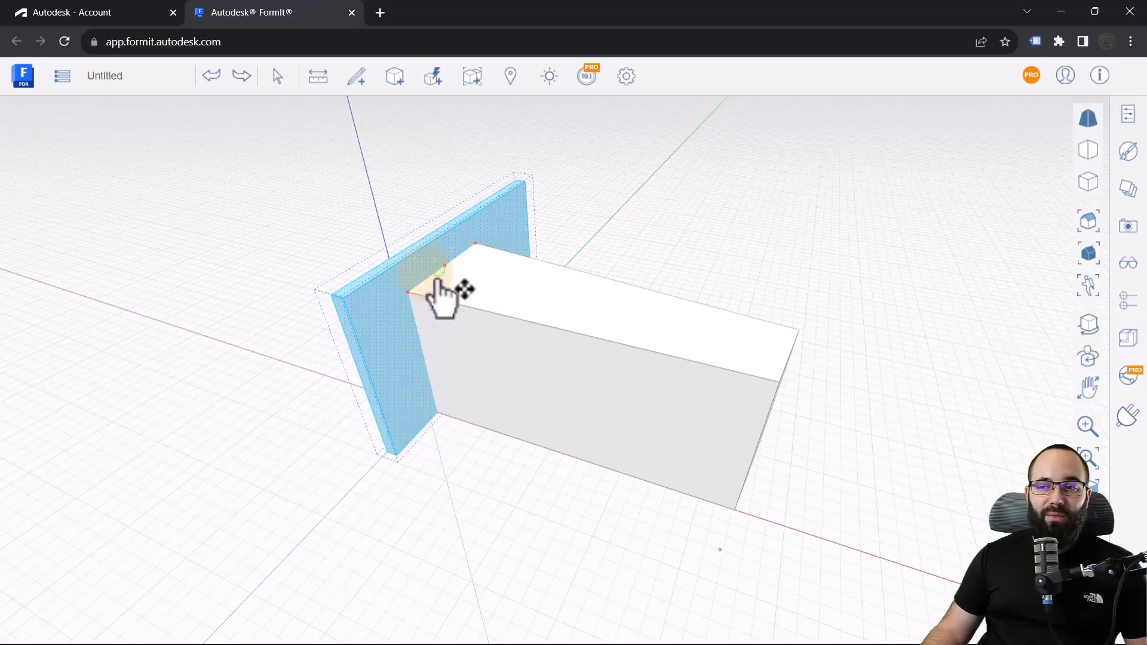
click(286, 233)
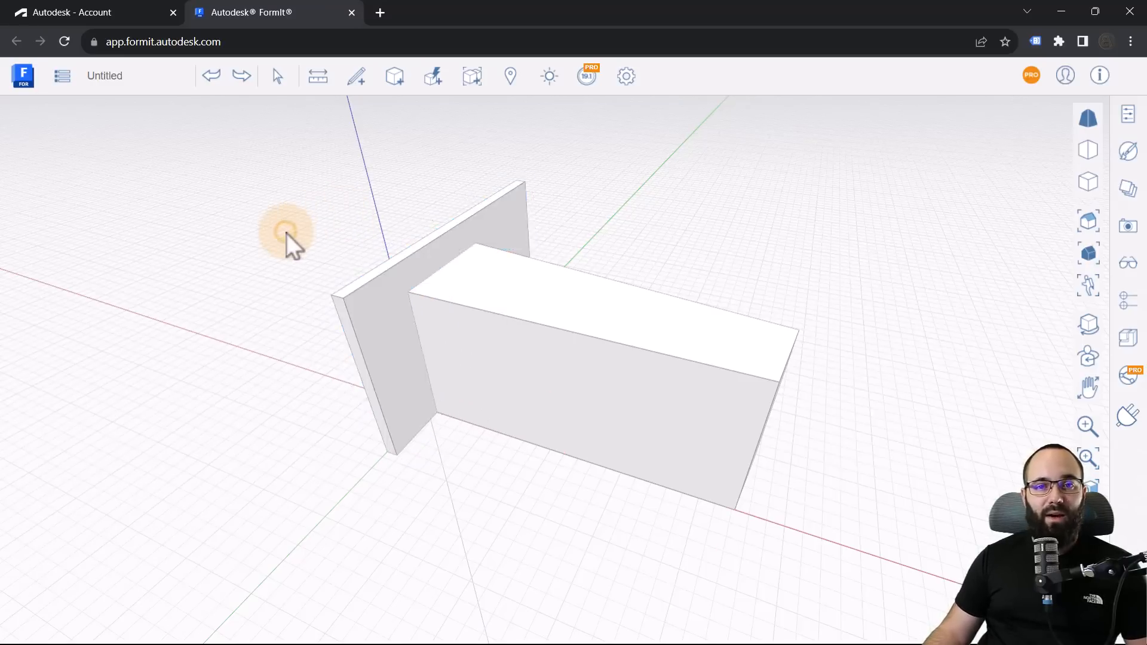
- Draw a line 10 m up the building's corner from its base beside the slab, and continue it 5 m across the roof
click(358, 78)
click(396, 116)
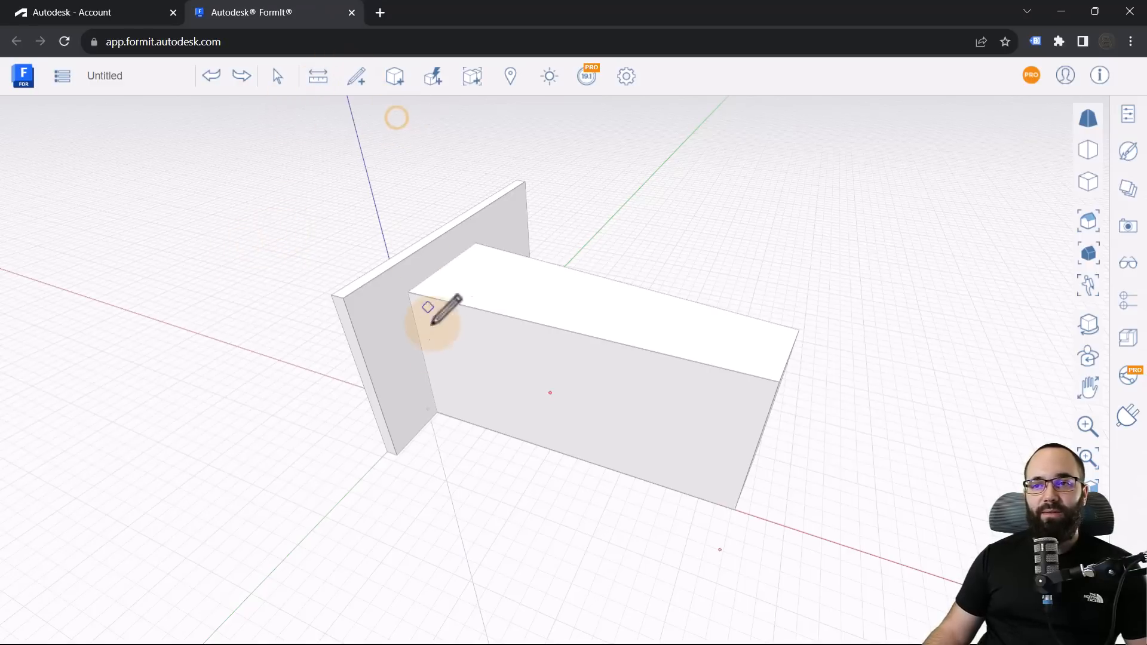
click(437, 413)
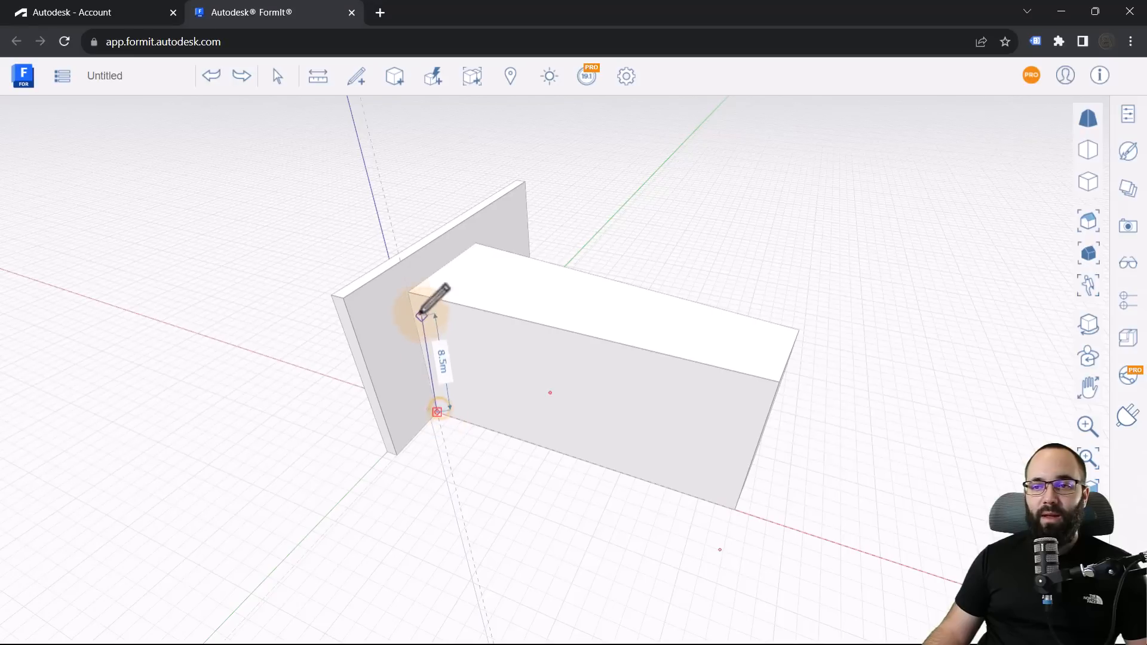
click(409, 292)
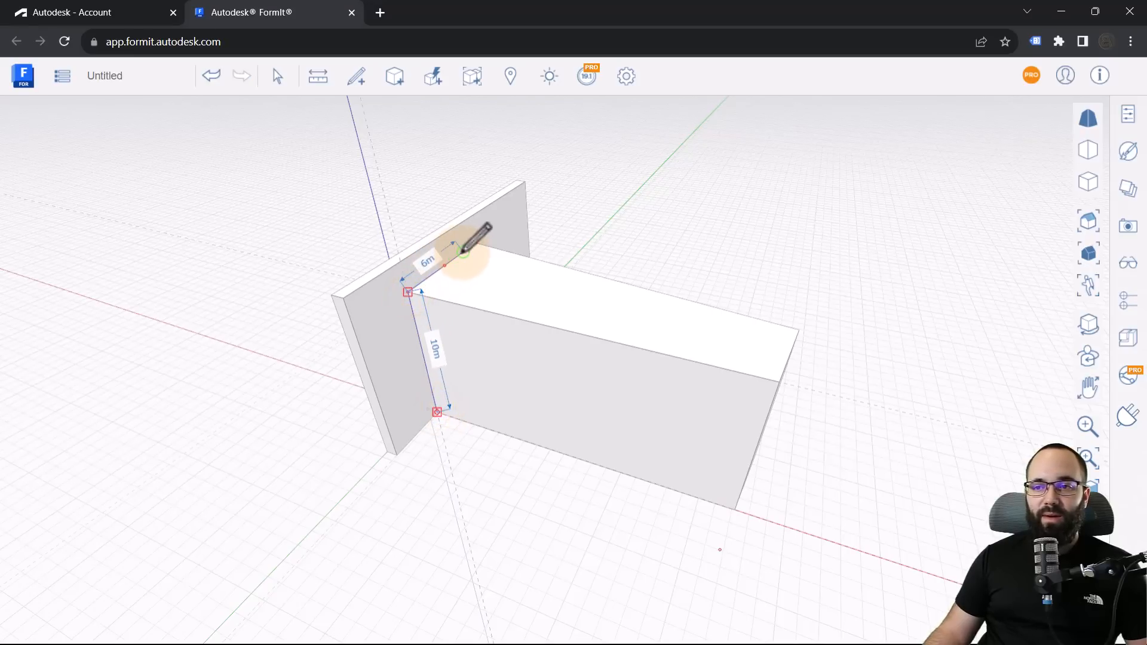
text(5)
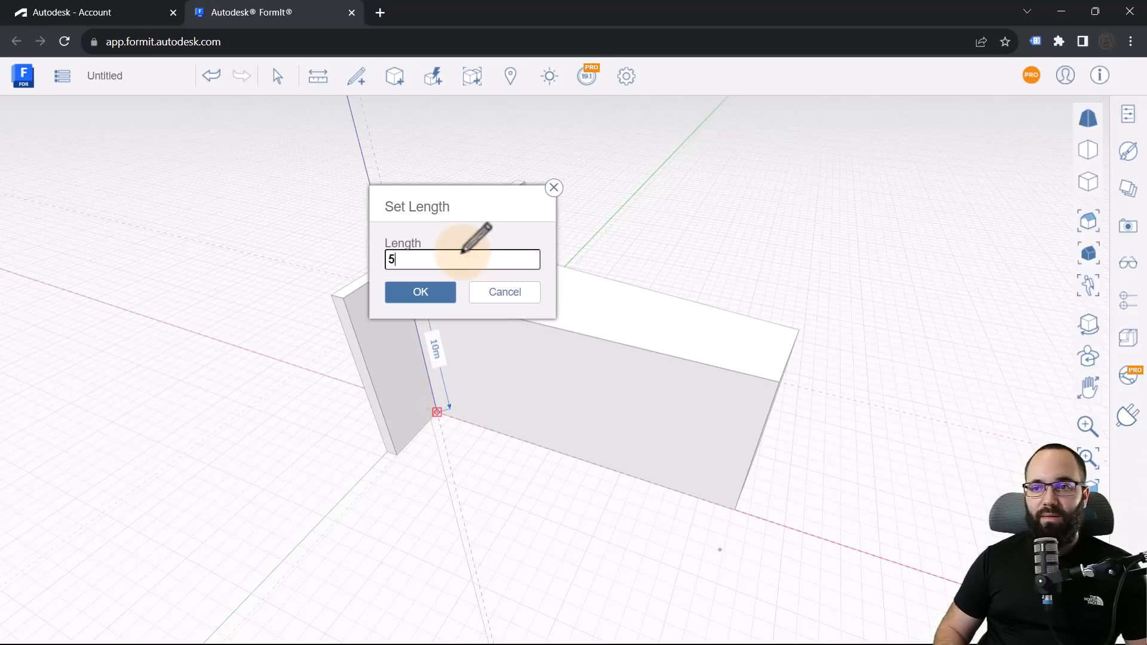
key(Return)
- Continue the outline 1 m up, 7 m back past the corner and about 11.1 m slanting down to the ground, closing it at the base corner
scroll(472, 257, up, 3)
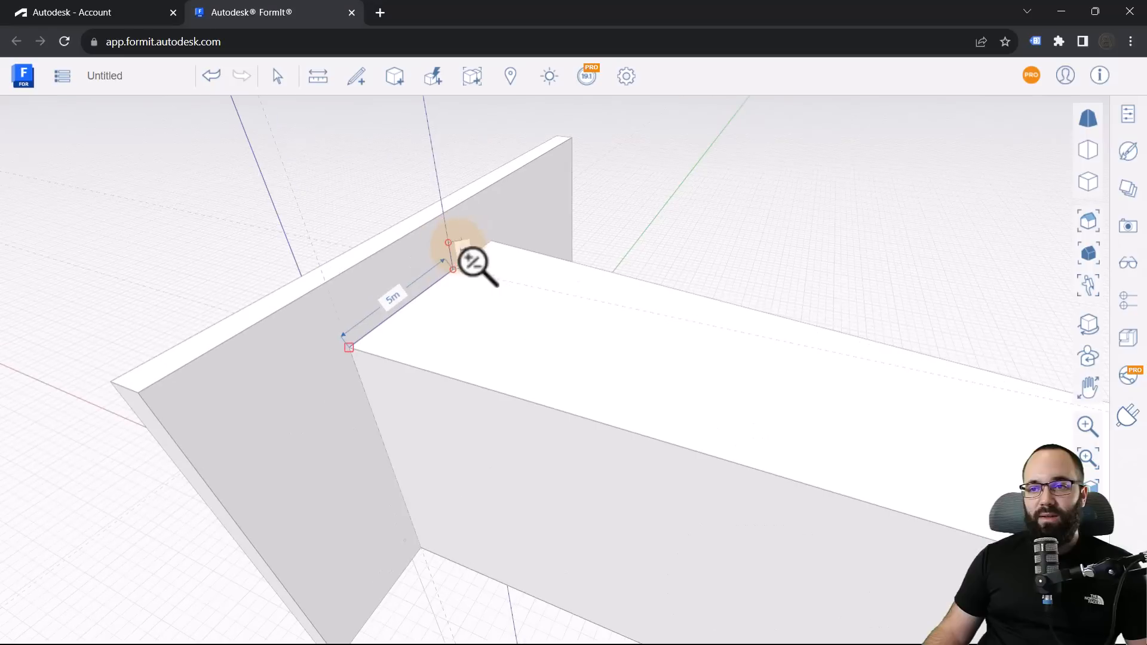
click(448, 242)
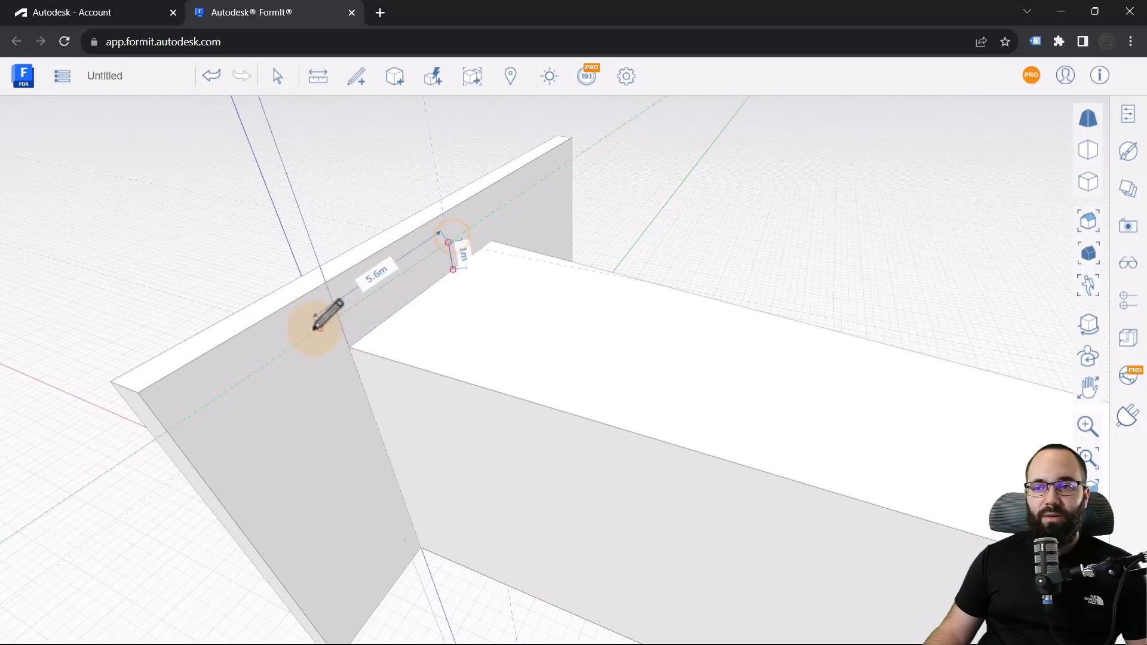
text(7)
key(Return)
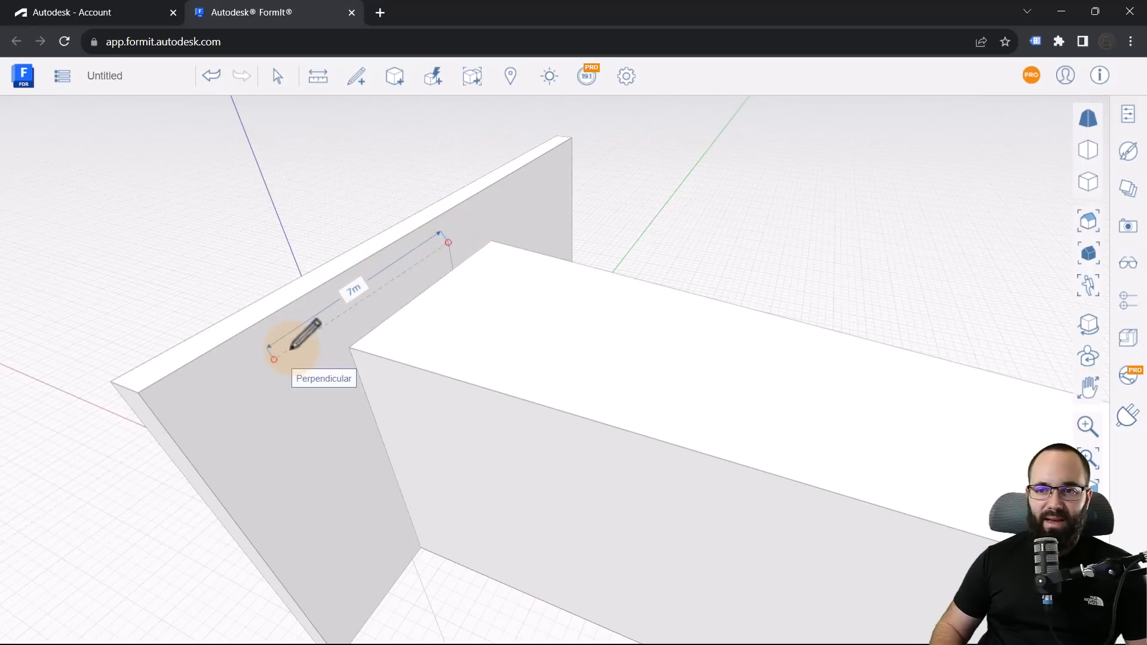
scroll(428, 563, up, 5)
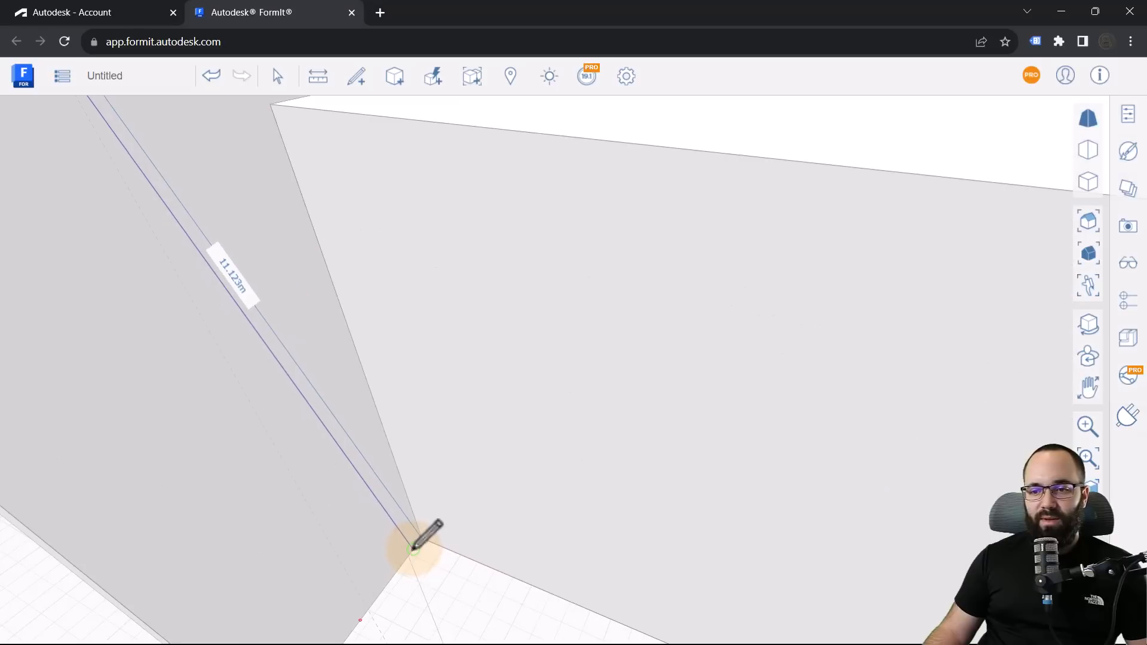
scroll(425, 535, up, 3)
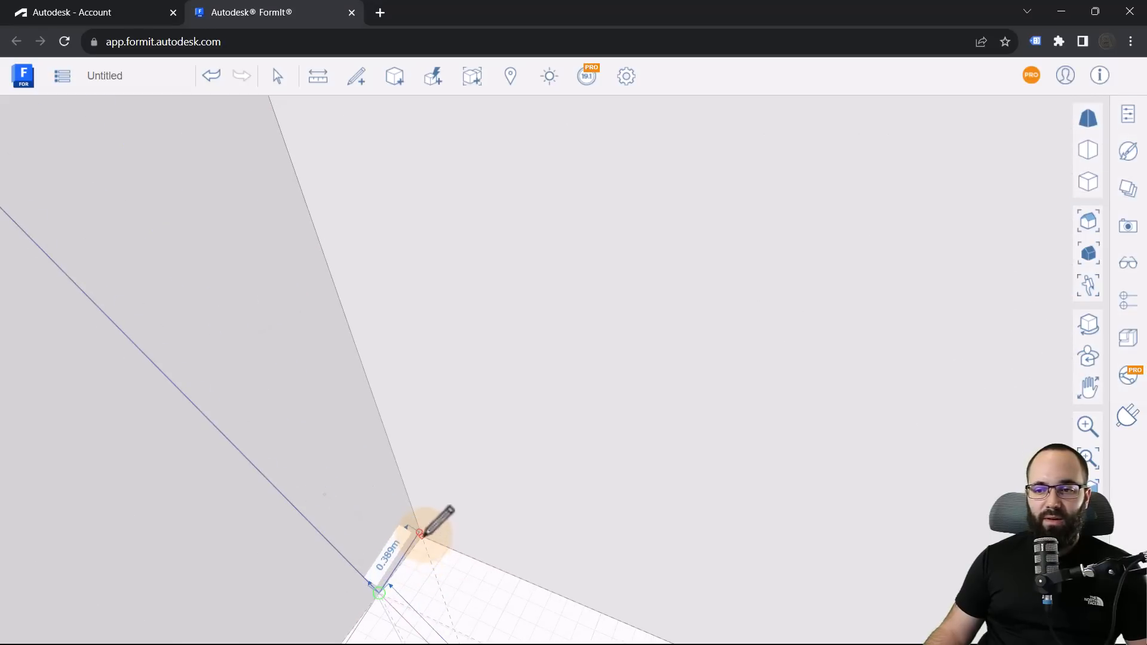
click(422, 536)
scroll(469, 478, down, 2)
scroll(481, 476, down, 5)
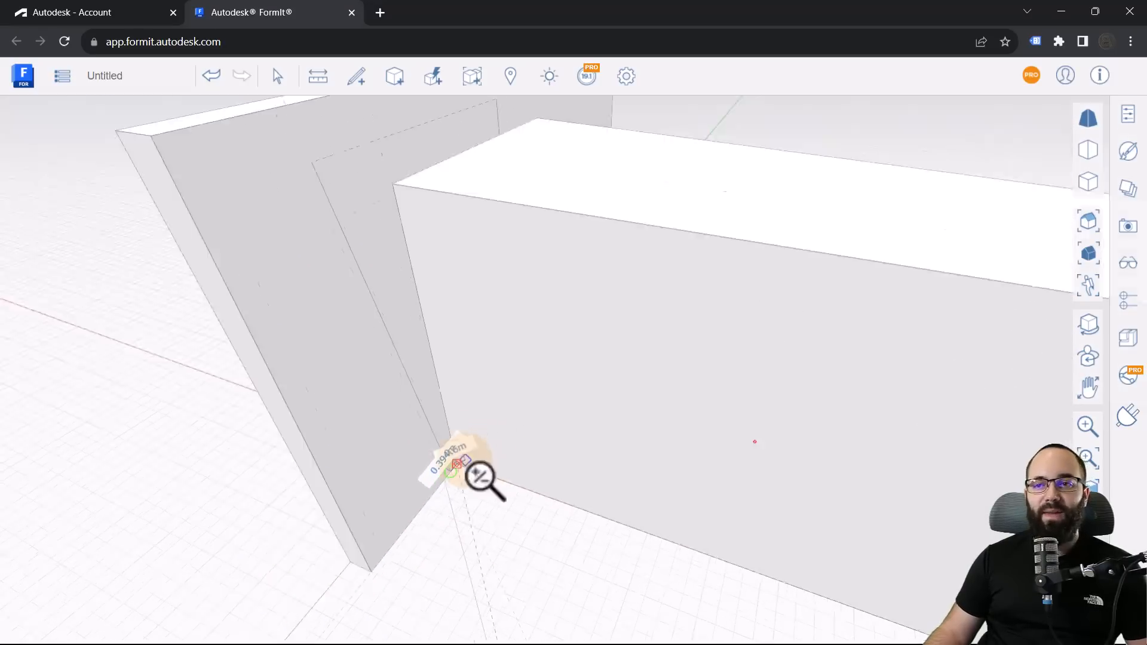
key(Escape)
- Extrude the slanted L-shaped profile outward from the slab by 0.8 m
double_click(555, 475)
middle_drag(555, 474, 511, 481)
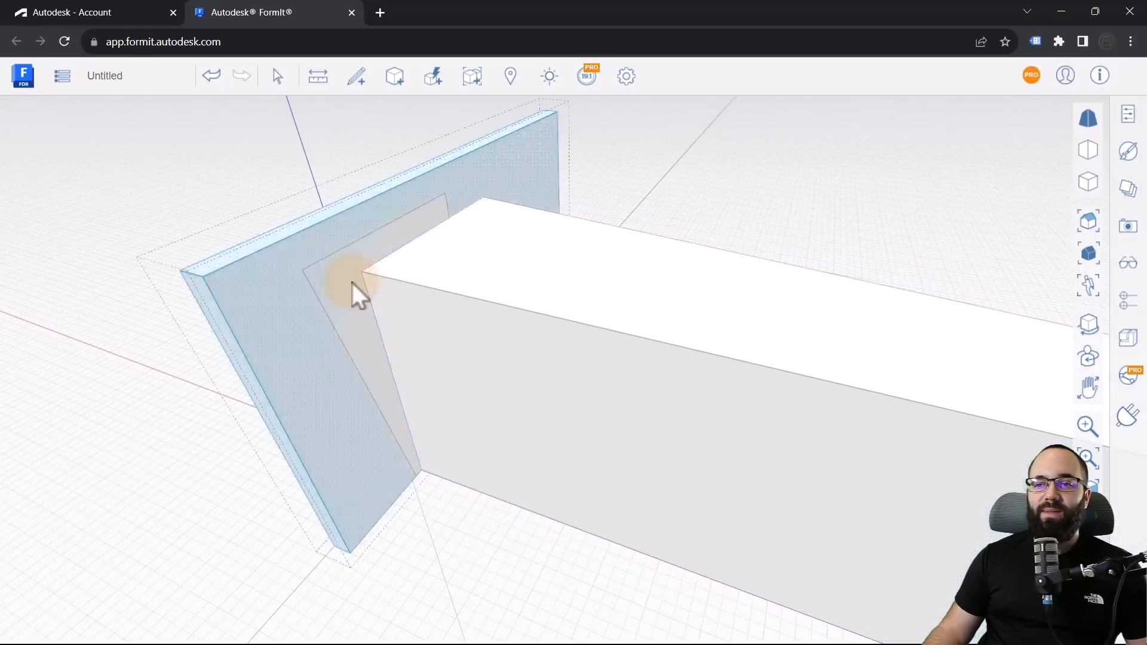
click(324, 271)
drag(361, 317, 431, 347)
text(0.8)
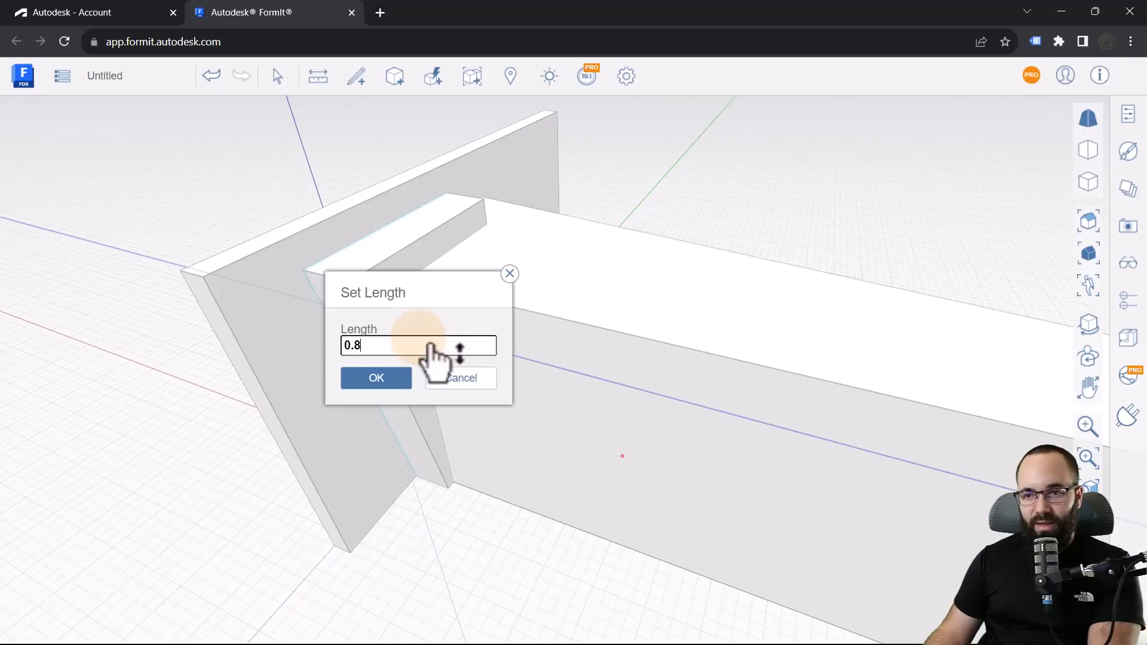
key(Return)
scroll(306, 441, down, 3)
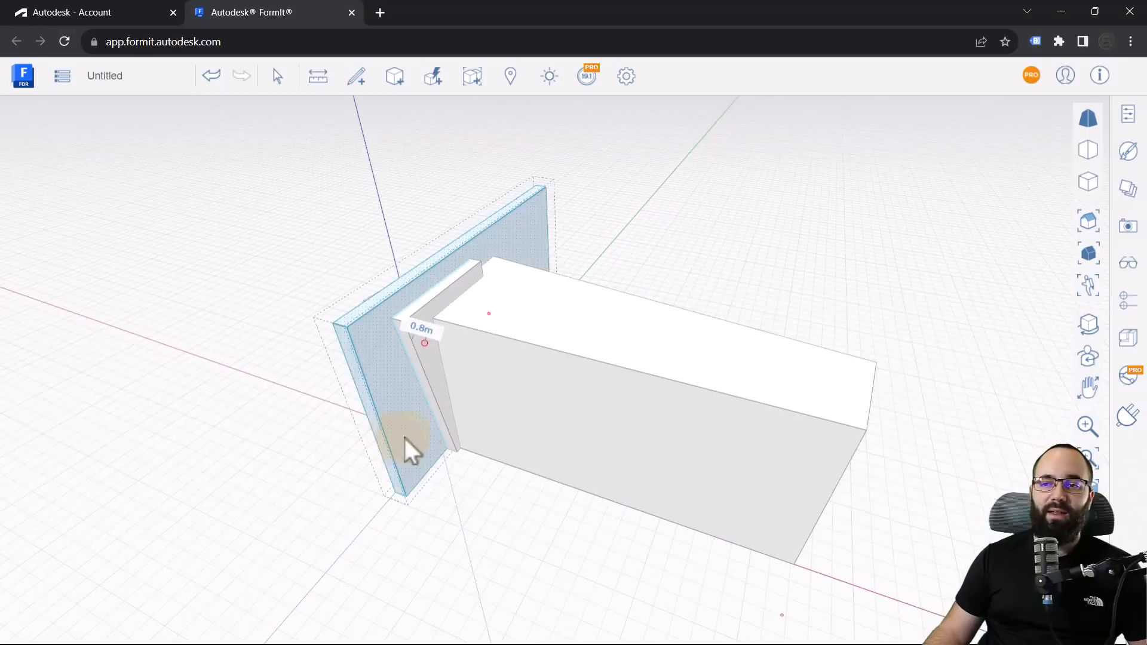
- Delete the grouped wall slab behind the L-shaped frame
click(390, 418)
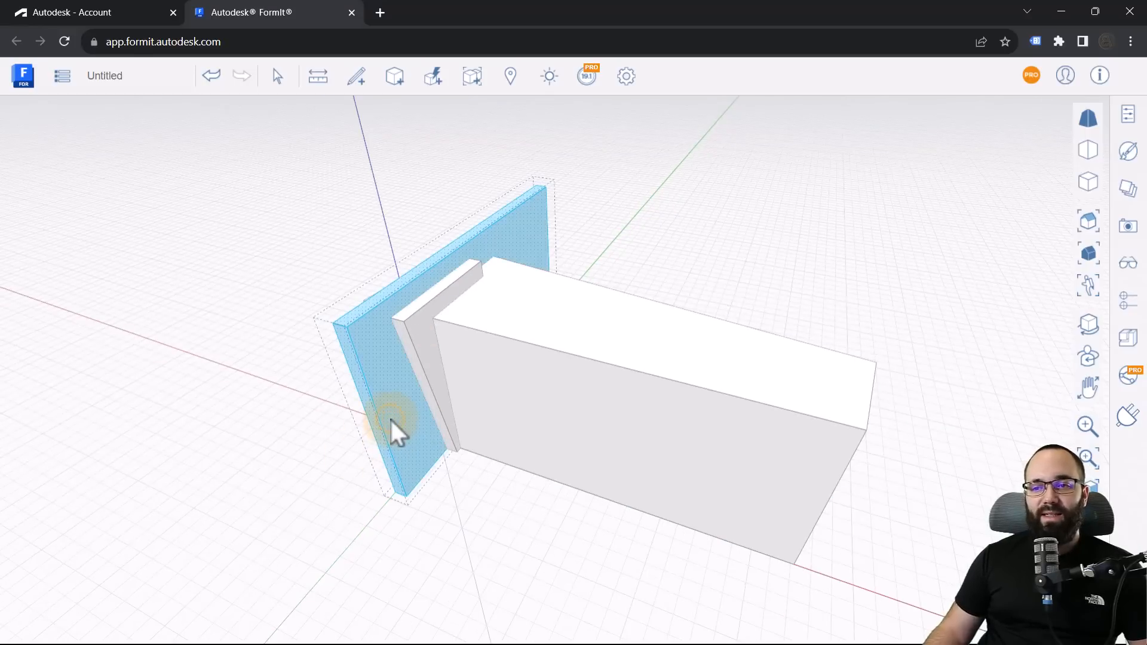
key(Delete)
middle_drag(390, 421, 387, 446)
- Thicken the L-shaped frame by pulling its front face out about 0.5 m along the building
click(427, 334)
scroll(435, 345, up, 3)
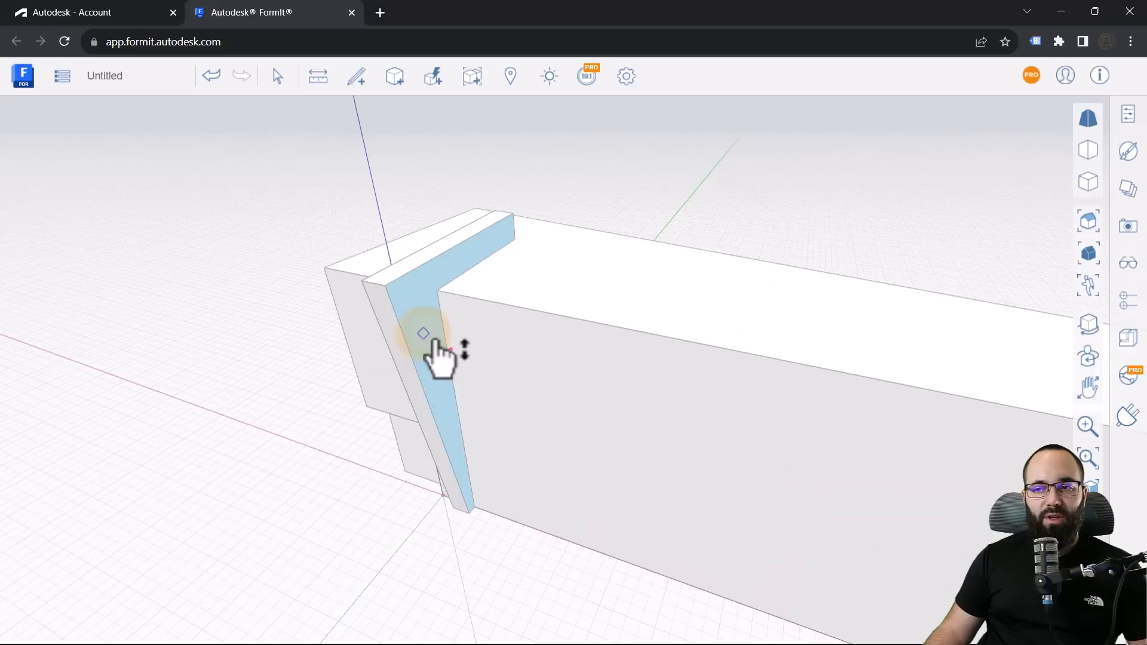
click(422, 333)
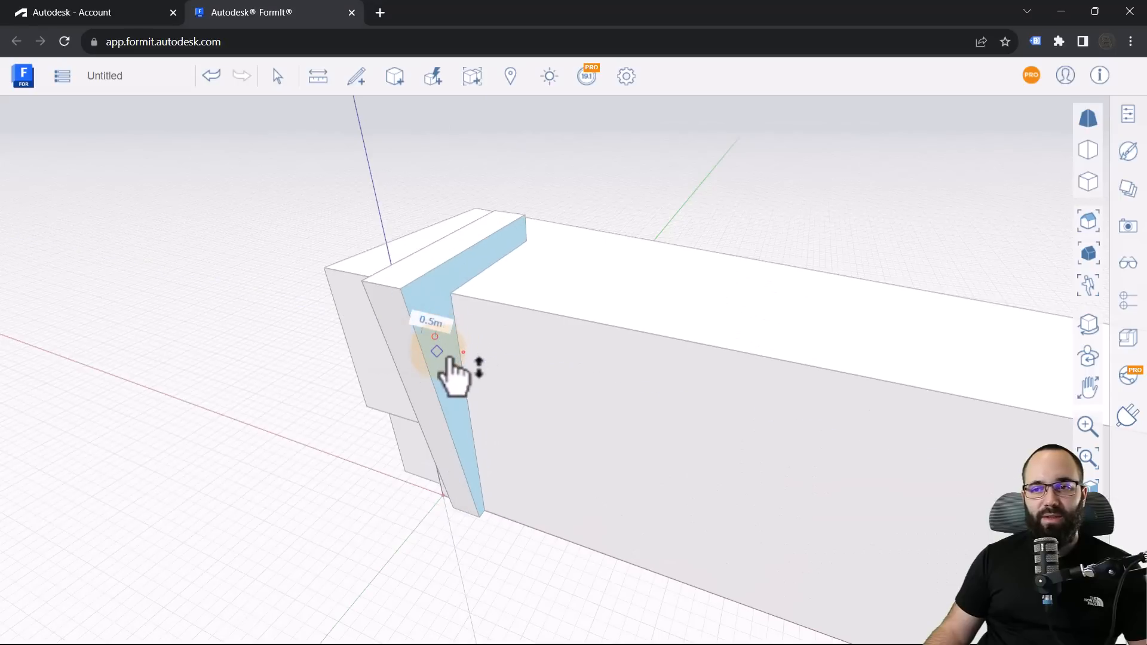
click(441, 356)
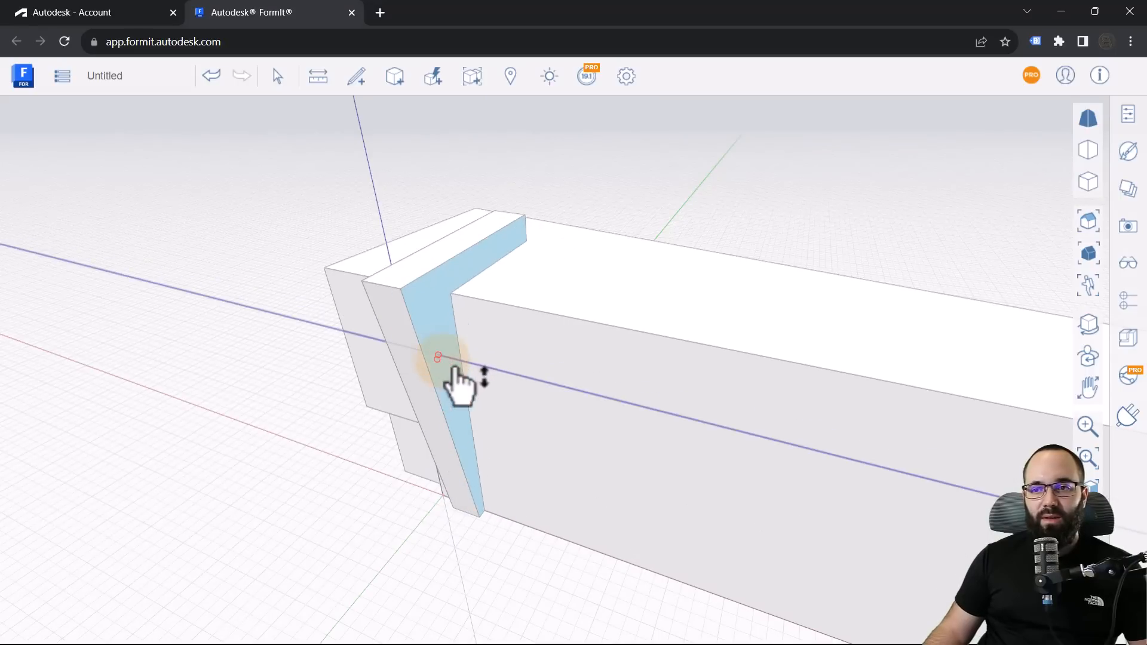
click(446, 361)
right_drag(469, 417, 621, 431)
click(560, 296)
scroll(560, 296, down, 3)
mouse_move(528, 411)
right_down()
mouse_move(568, 430)
mouse_move(533, 419)
right_up()
- Examine the commands available for the L-shaped frame, for empty space and for the building group
double_click(490, 291)
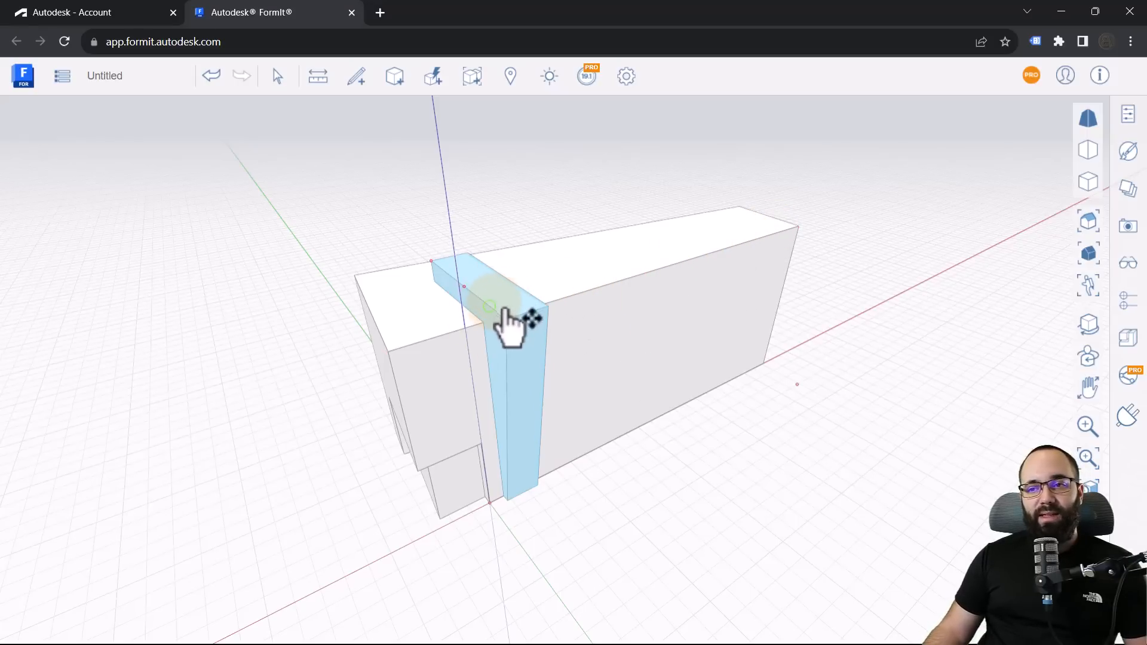
click(618, 475)
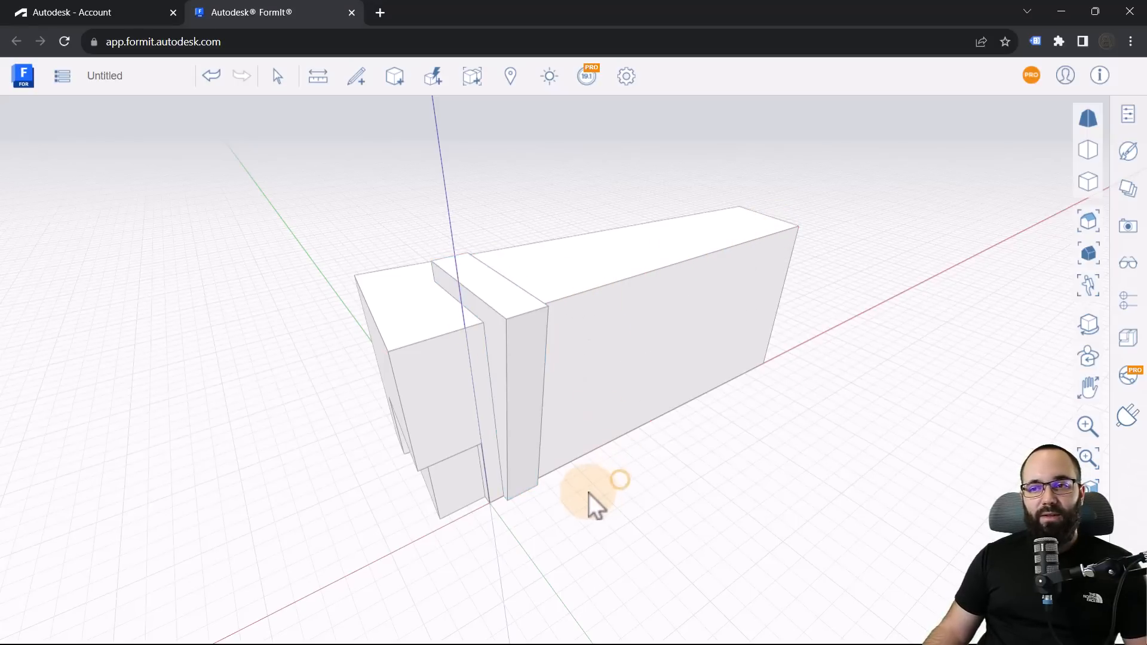
double_click(519, 401)
right_click(492, 294)
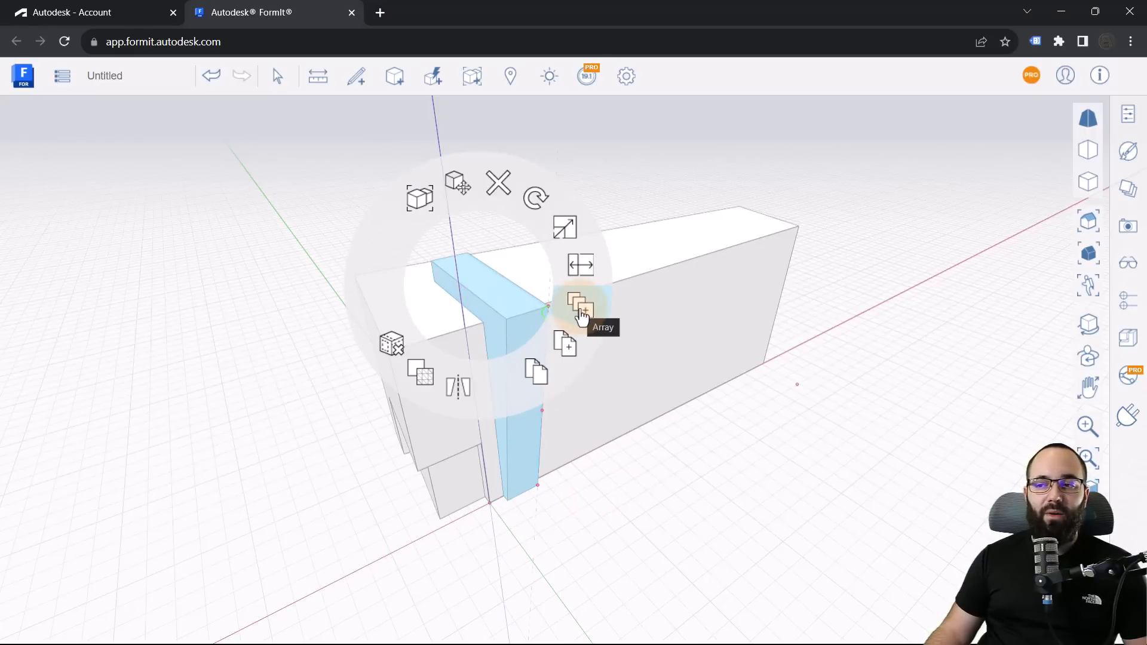
click(607, 176)
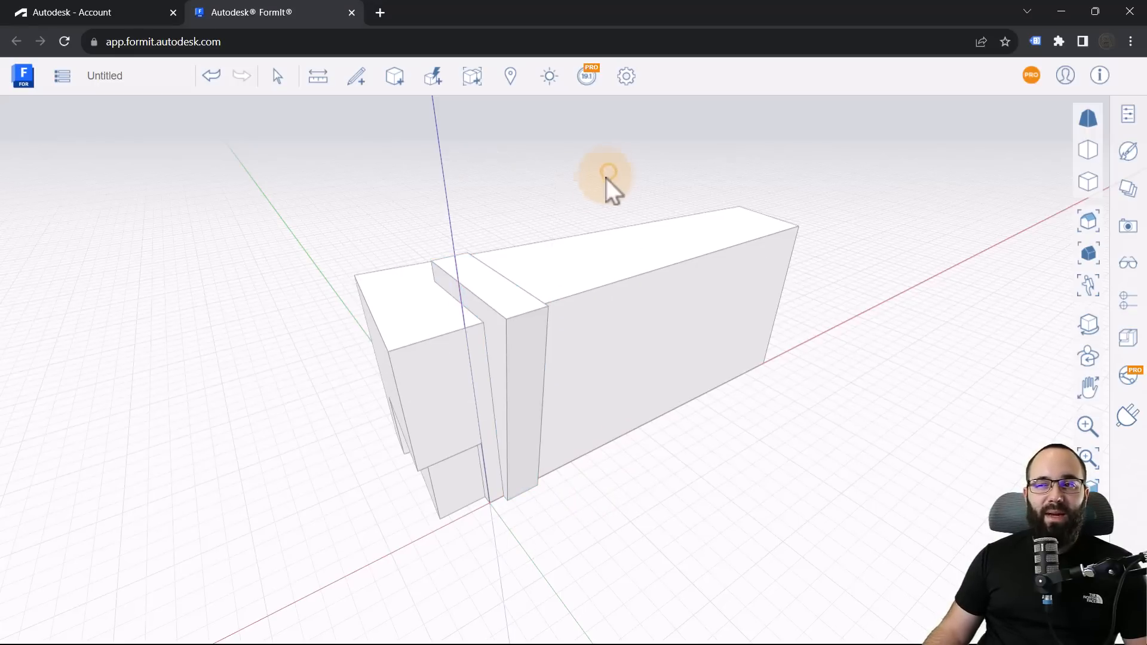
right_click(590, 187)
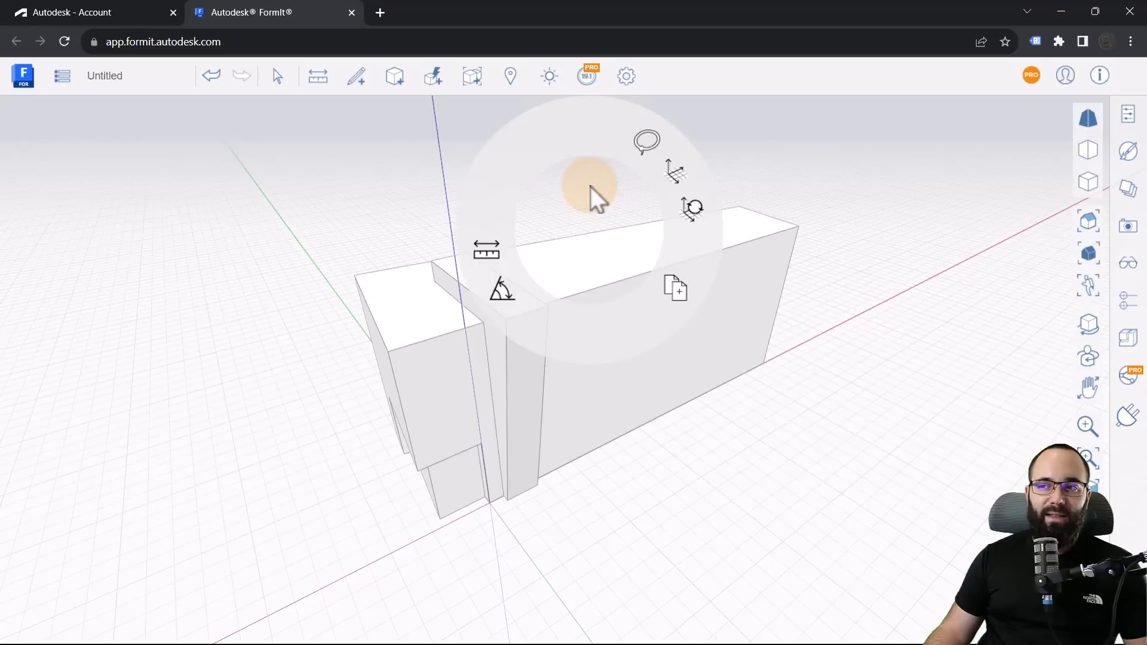
click(377, 317)
right_click(385, 328)
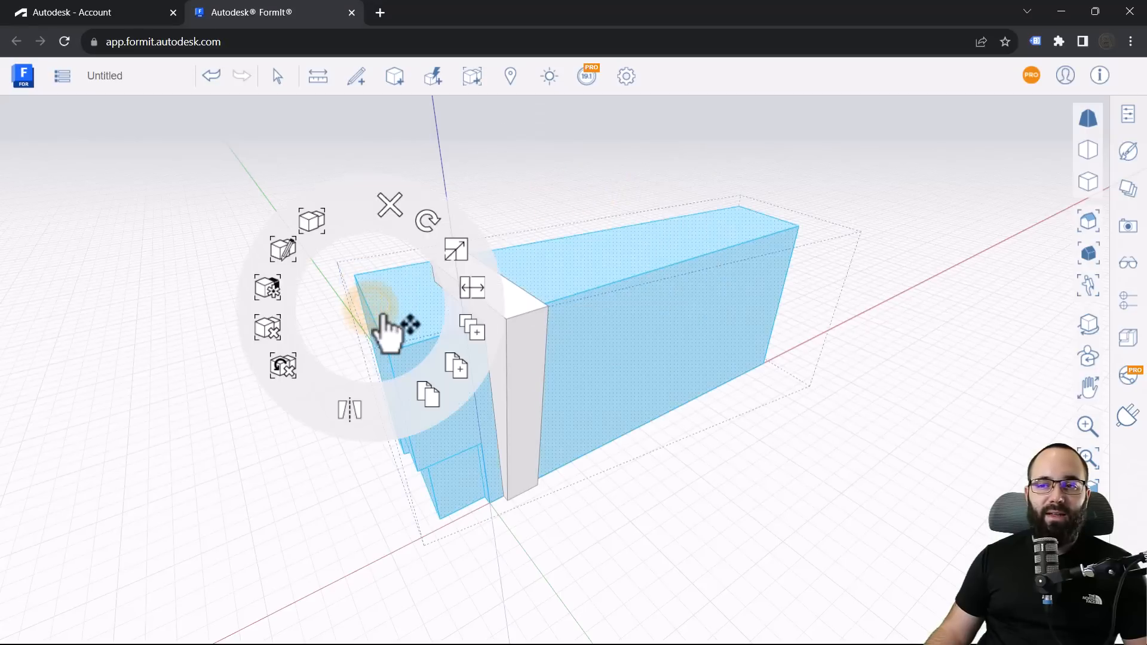
- Array the L-shaped frame linearly along the building with 5 copies over a total length of about 18.5 m, grouping each solid
click(520, 418)
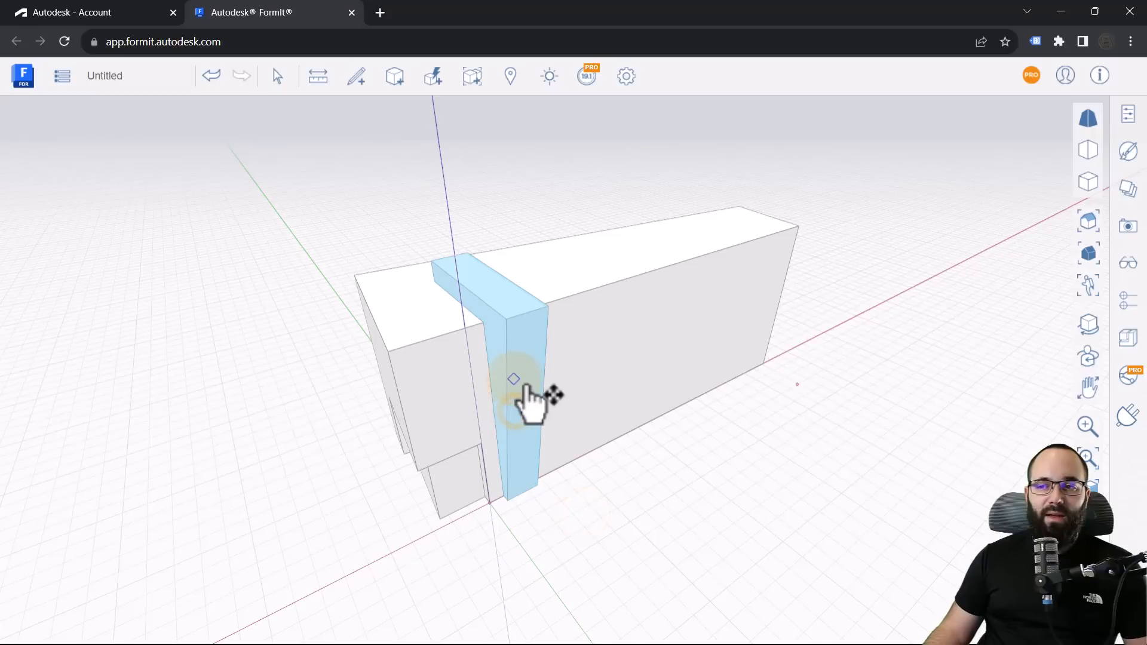
right_click(525, 397)
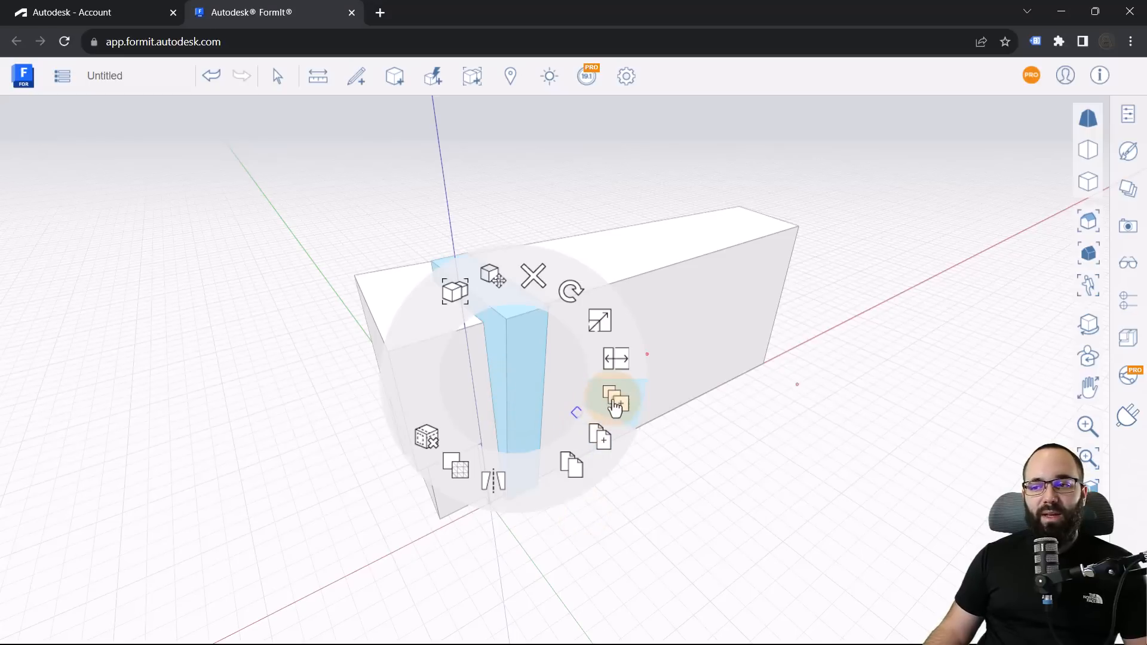
click(614, 403)
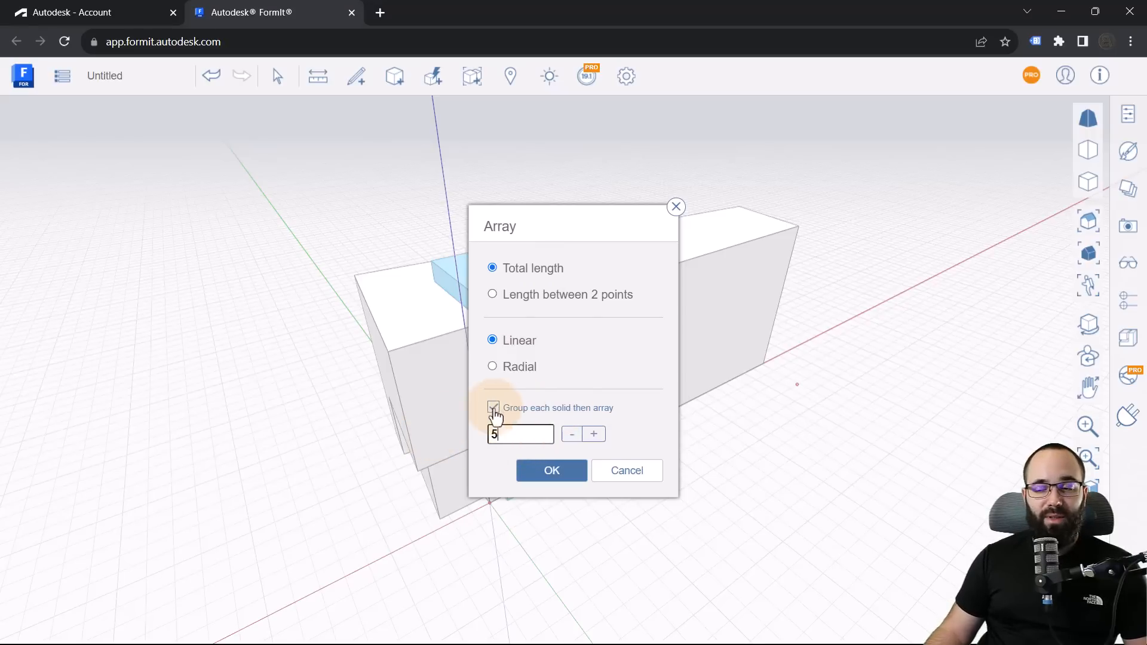
click(551, 471)
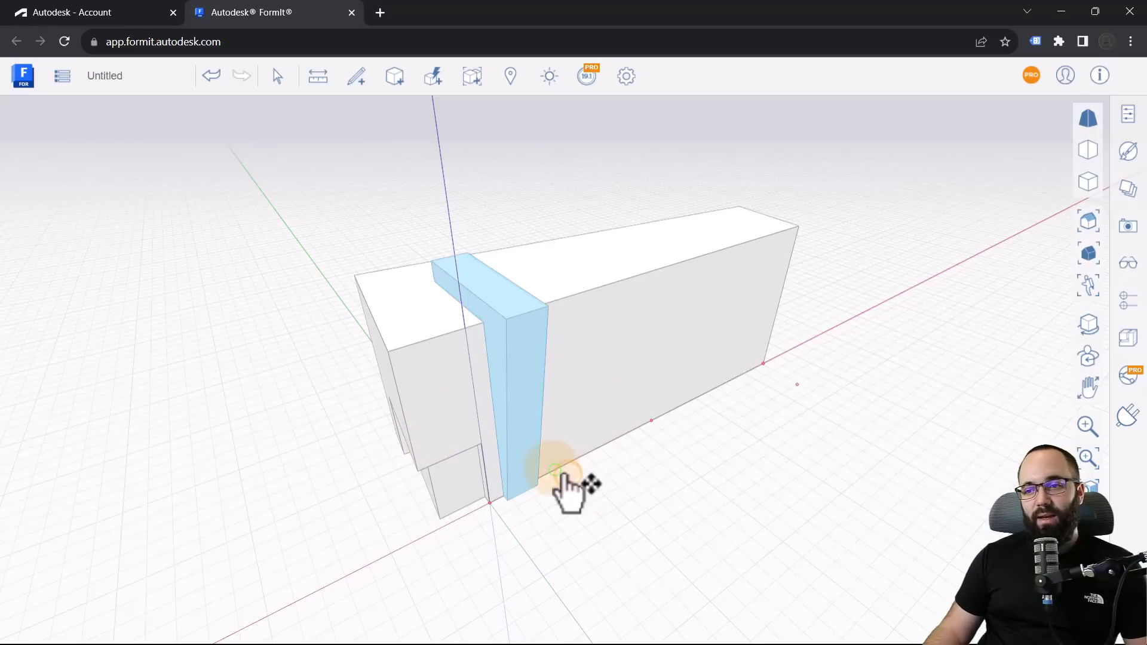
middle_drag(606, 481, 476, 456)
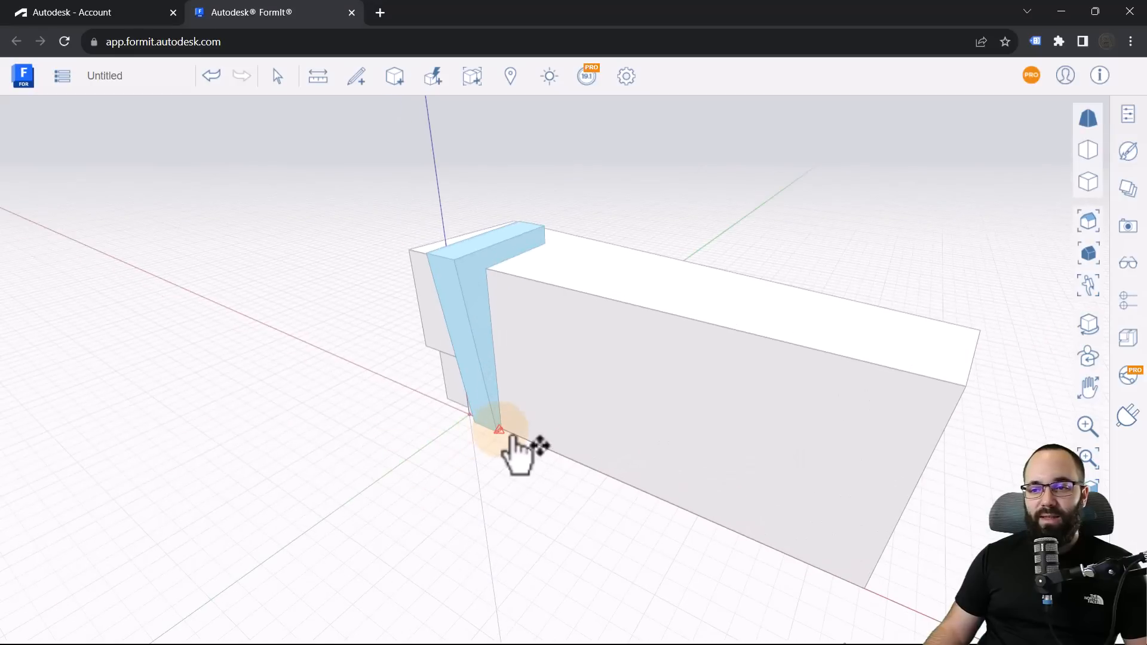
scroll(514, 440, up, 5)
scroll(522, 435, down, 5)
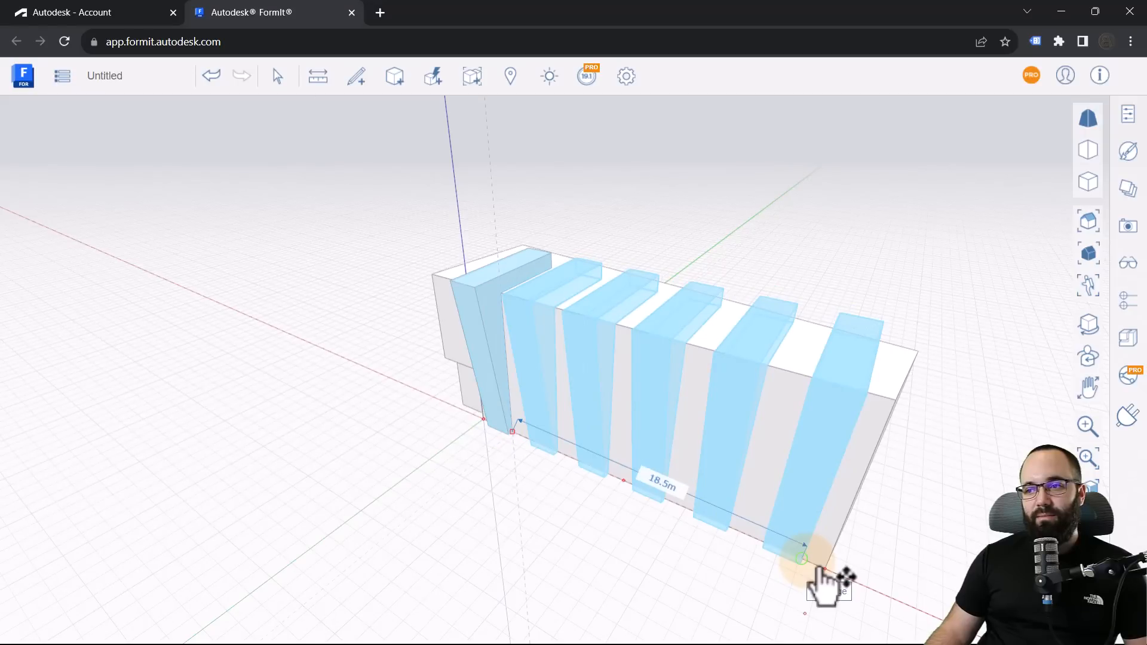
click(828, 585)
middle_drag(436, 403, 651, 402)
click(500, 222)
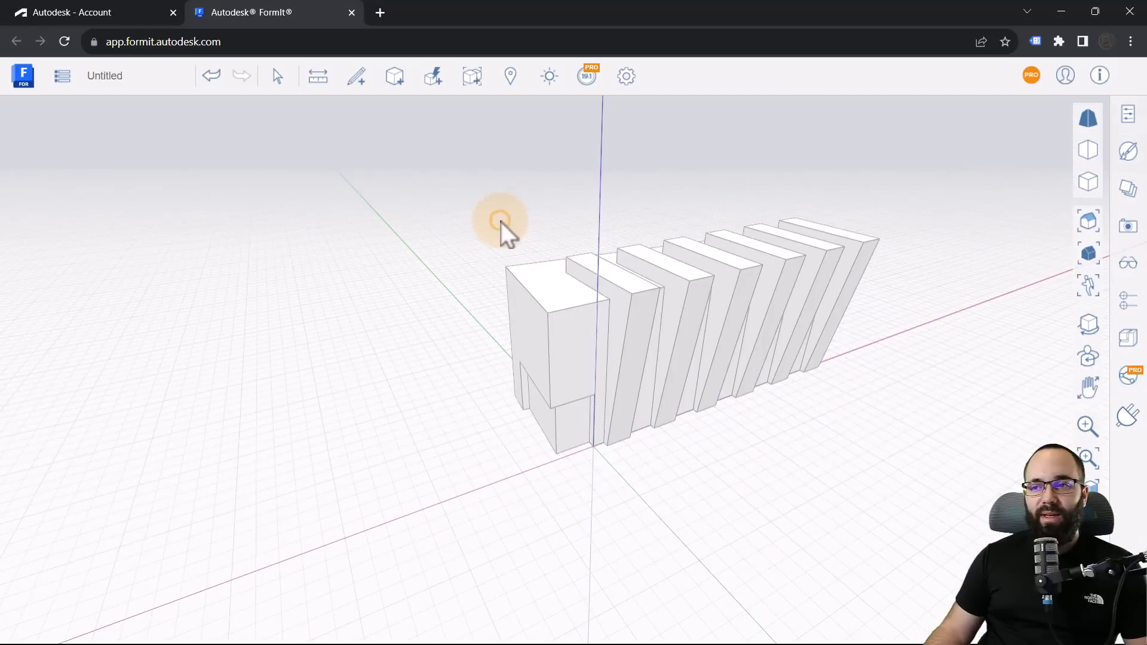
- Open the first arrayed frame's group for editing
middle_drag(497, 224, 378, 245)
scroll(219, 287, down, 3)
scroll(673, 294, up, 6)
middle_drag(251, 353, 556, 351)
scroll(476, 248, down, 3)
click(359, 274)
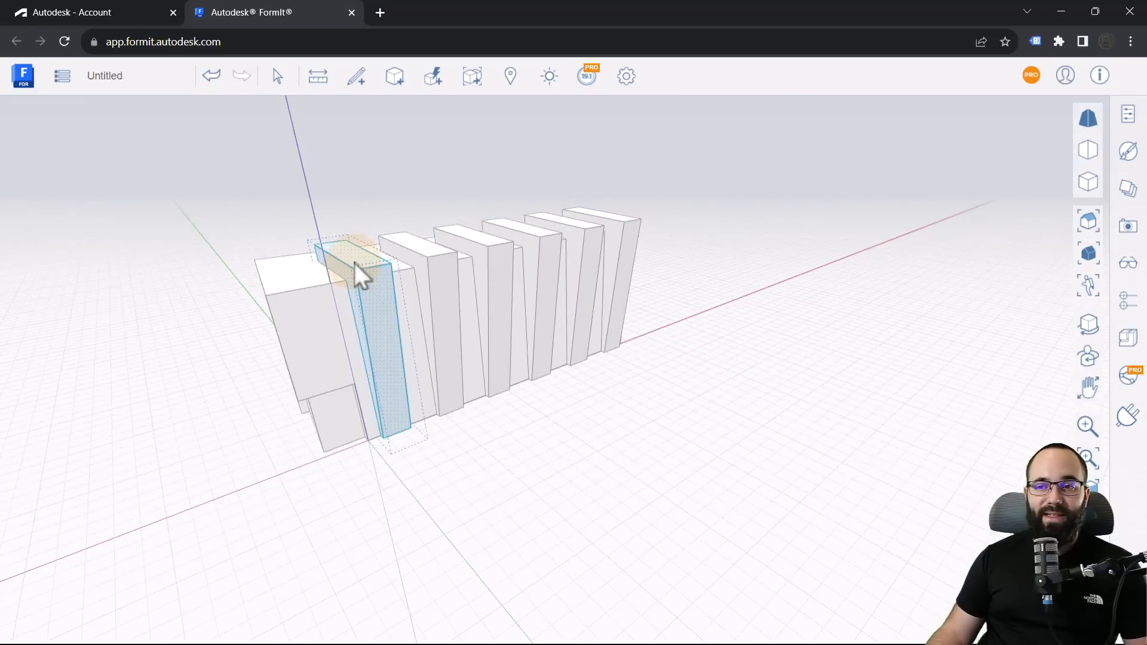
double_click(388, 392)
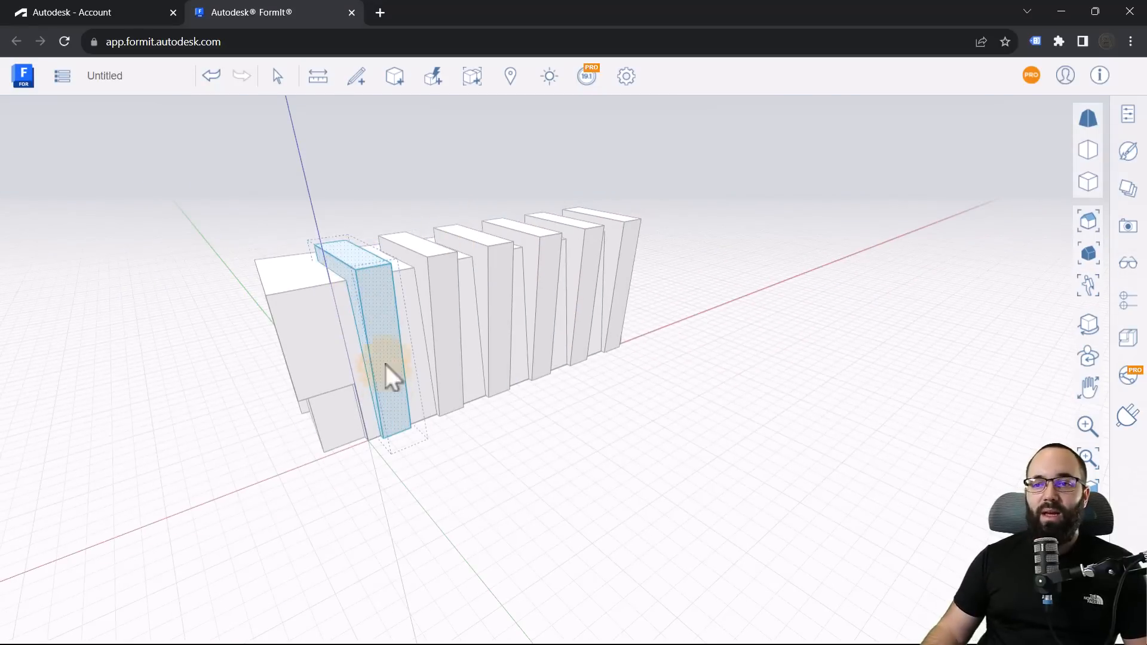
scroll(390, 386, up, 4)
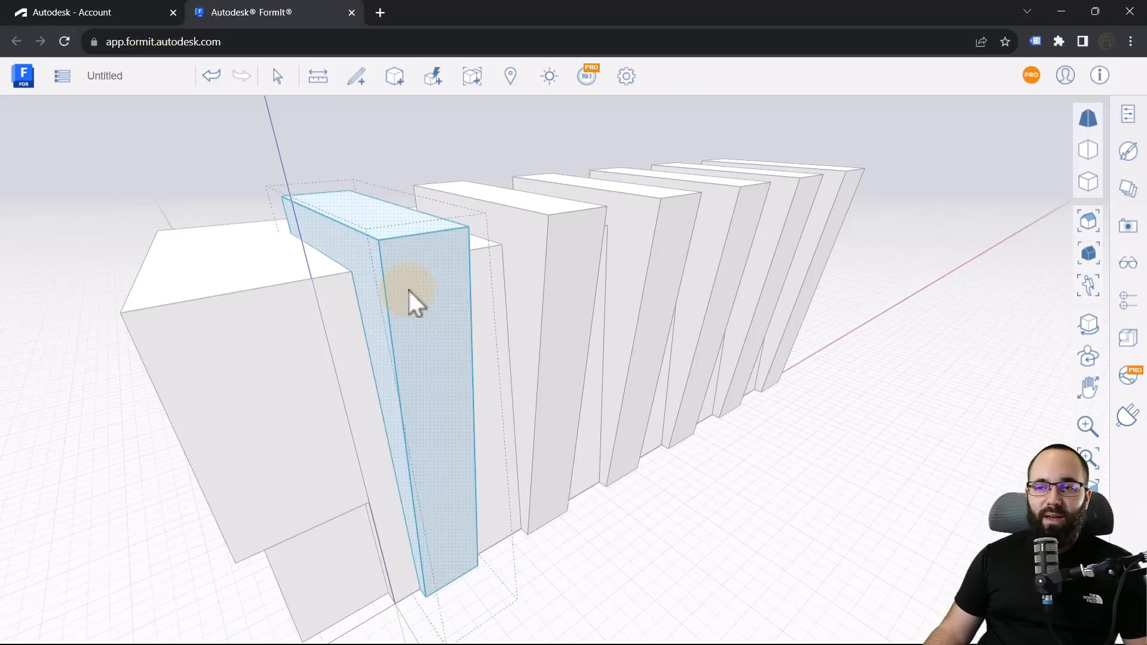
click(410, 293)
right_click(411, 297)
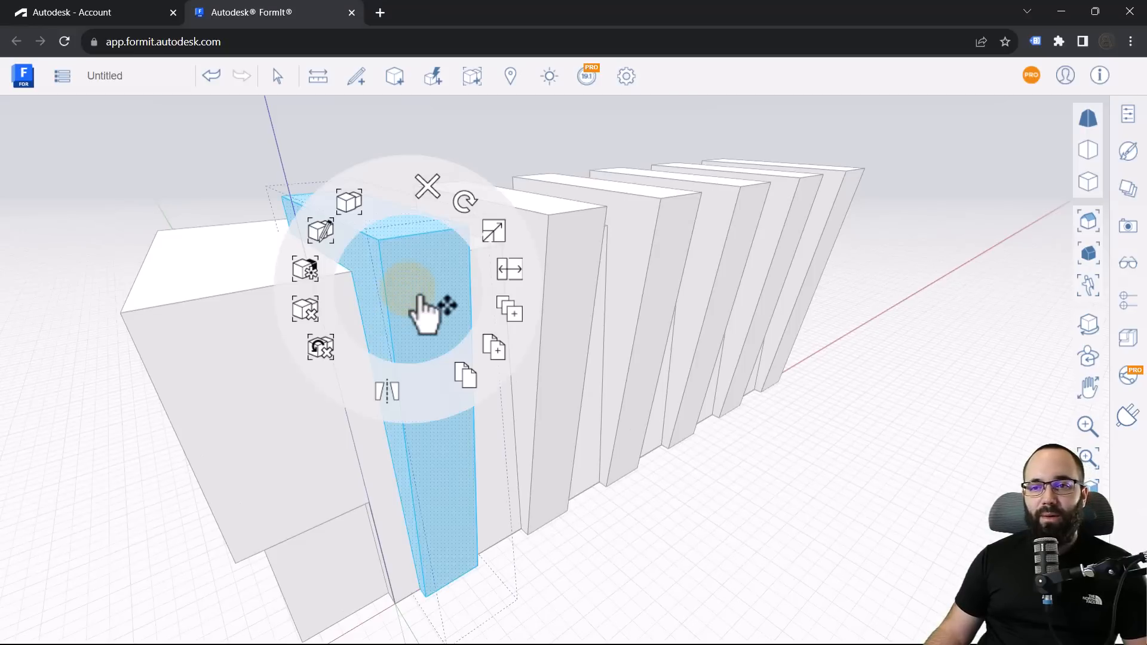
click(321, 236)
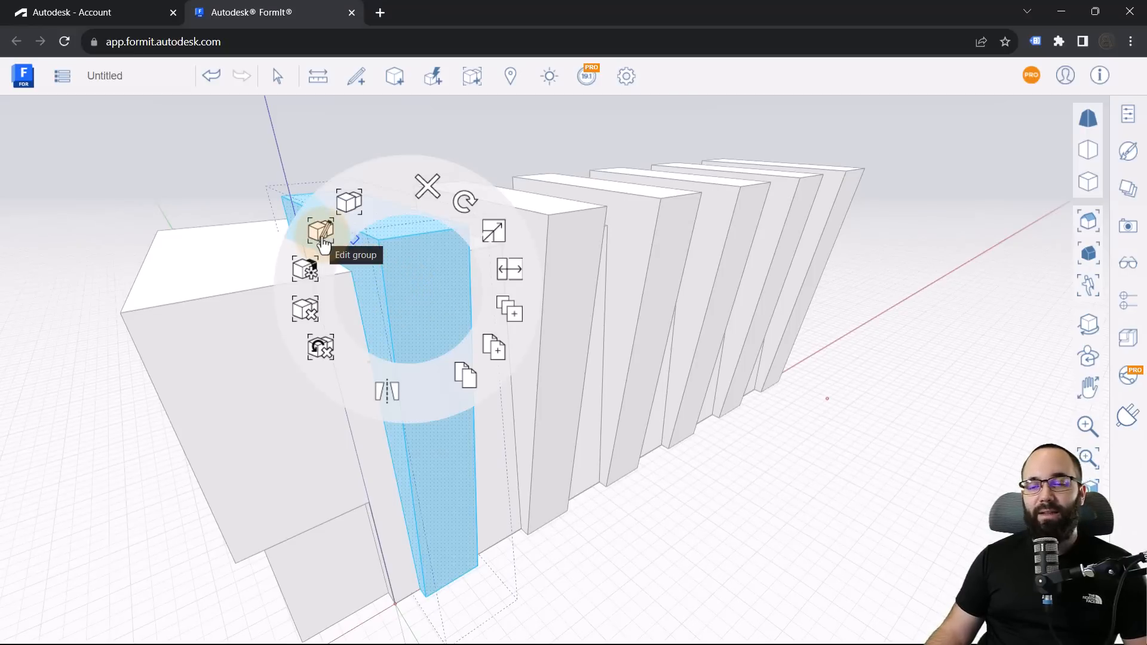
click(322, 237)
- Draw a rectangle about 1 m high and 0.8 m wide at the foot of the first frame's side face
right_drag(404, 378, 489, 362)
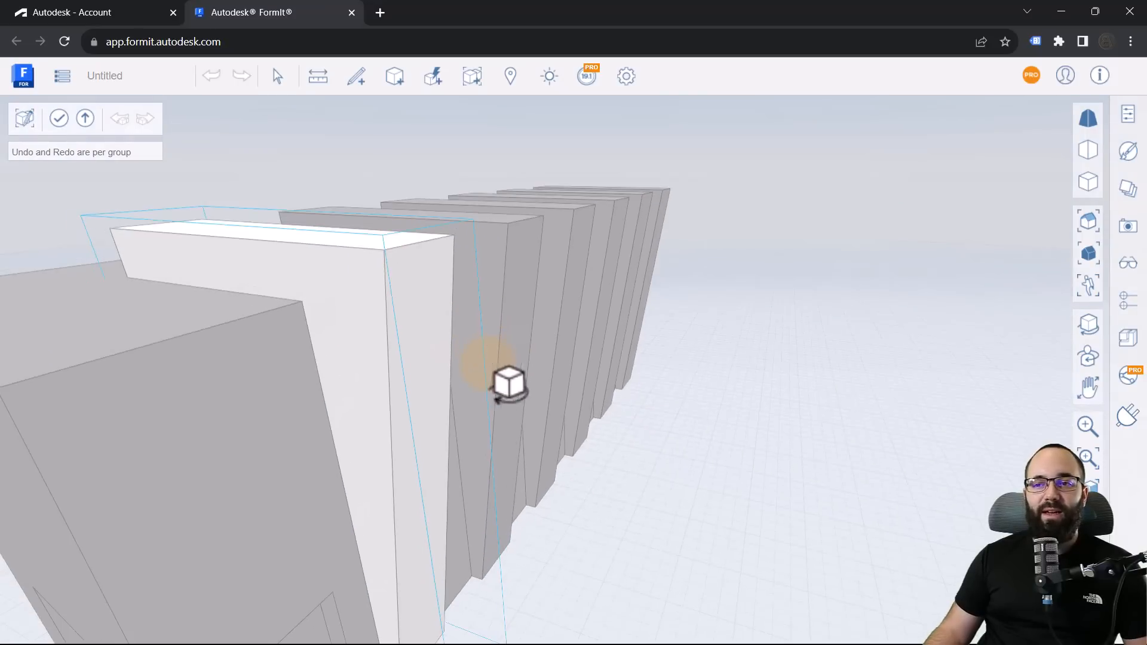
scroll(549, 263, down, 5)
scroll(457, 435, up, 4)
scroll(504, 484, up, 3)
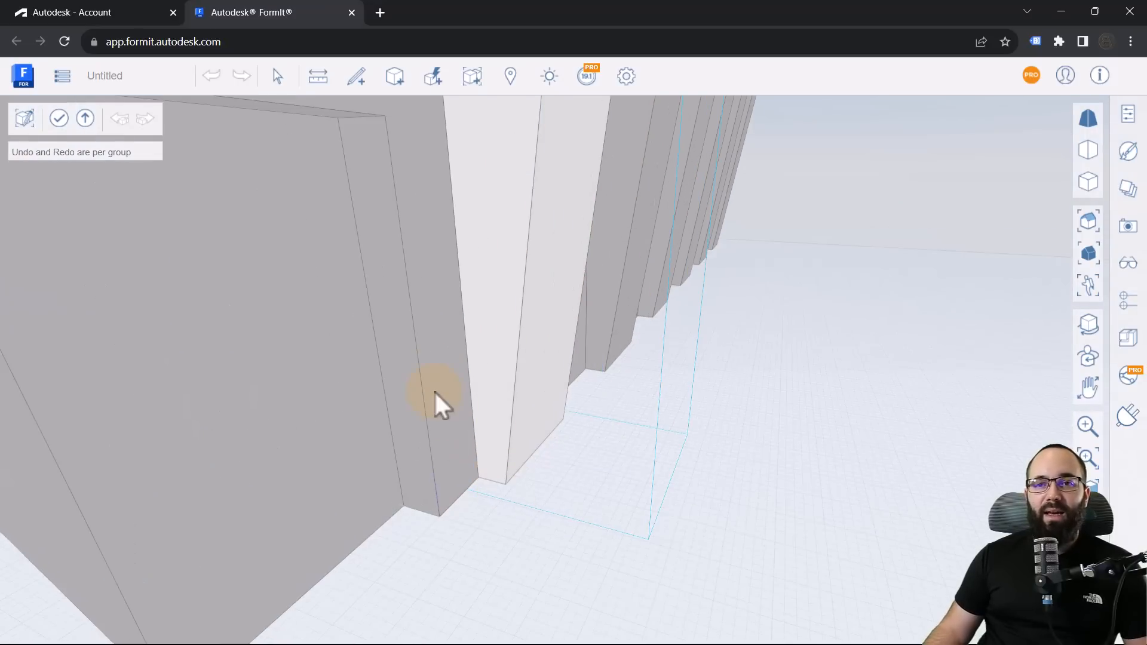
click(356, 83)
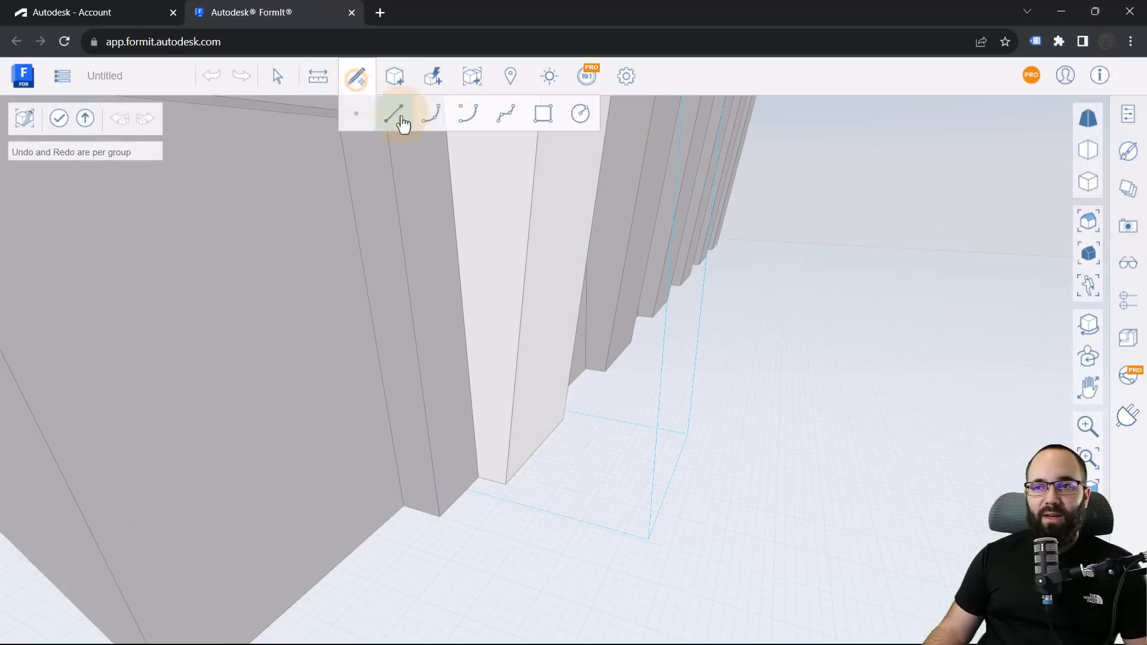
click(543, 117)
click(478, 477)
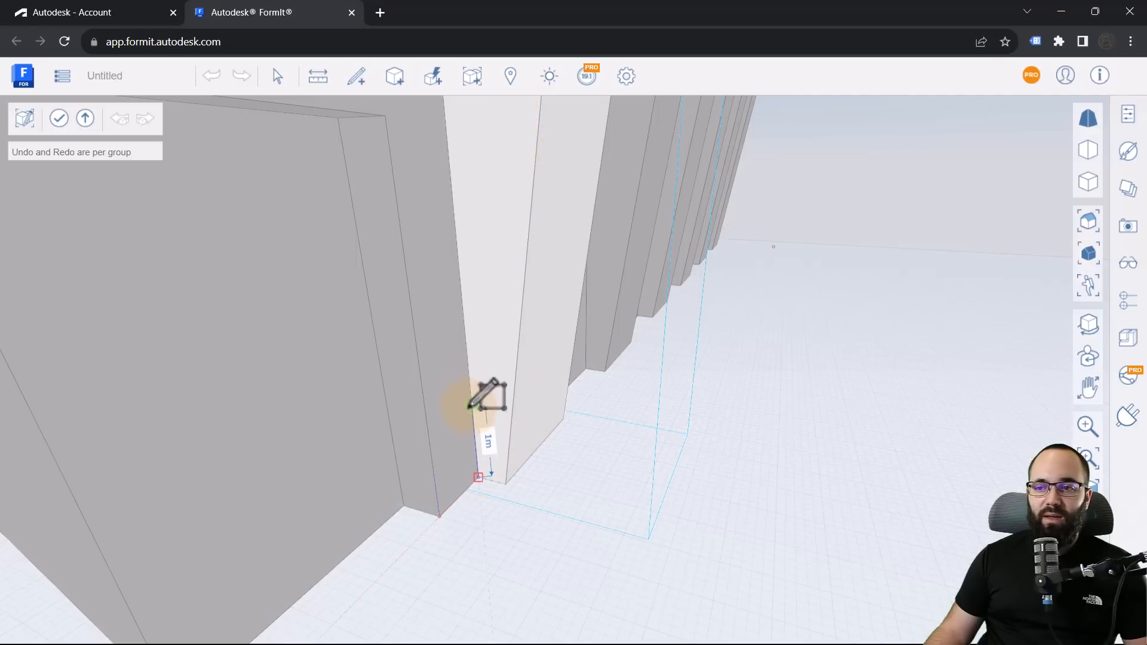
click(471, 408)
click(532, 419)
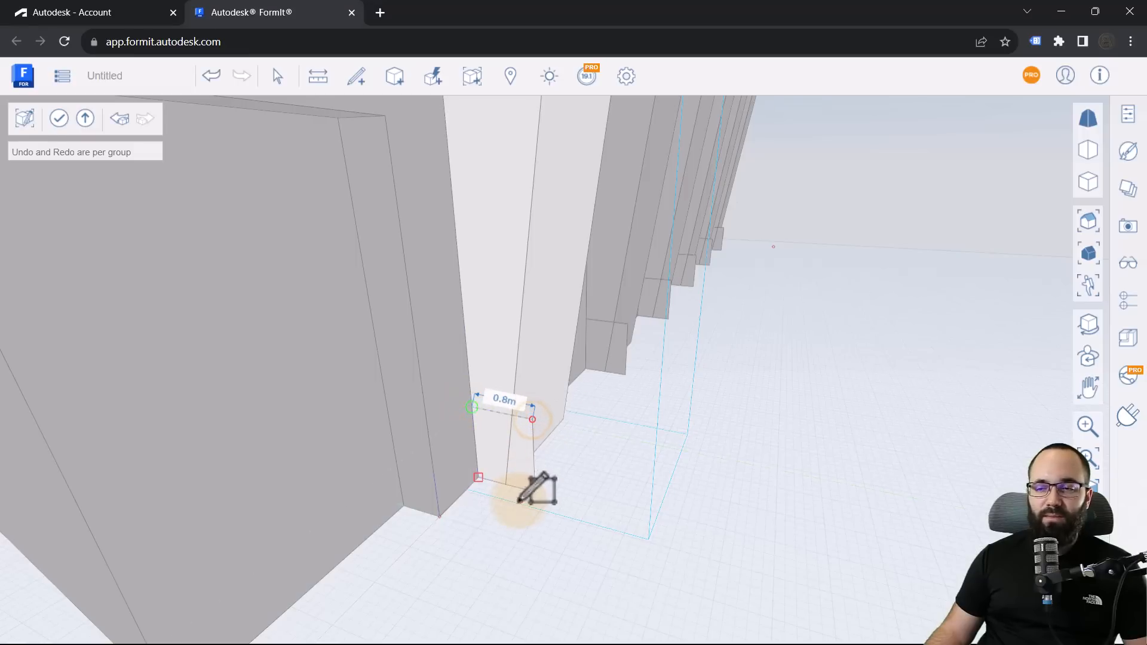
key(Escape)
key(Escape)
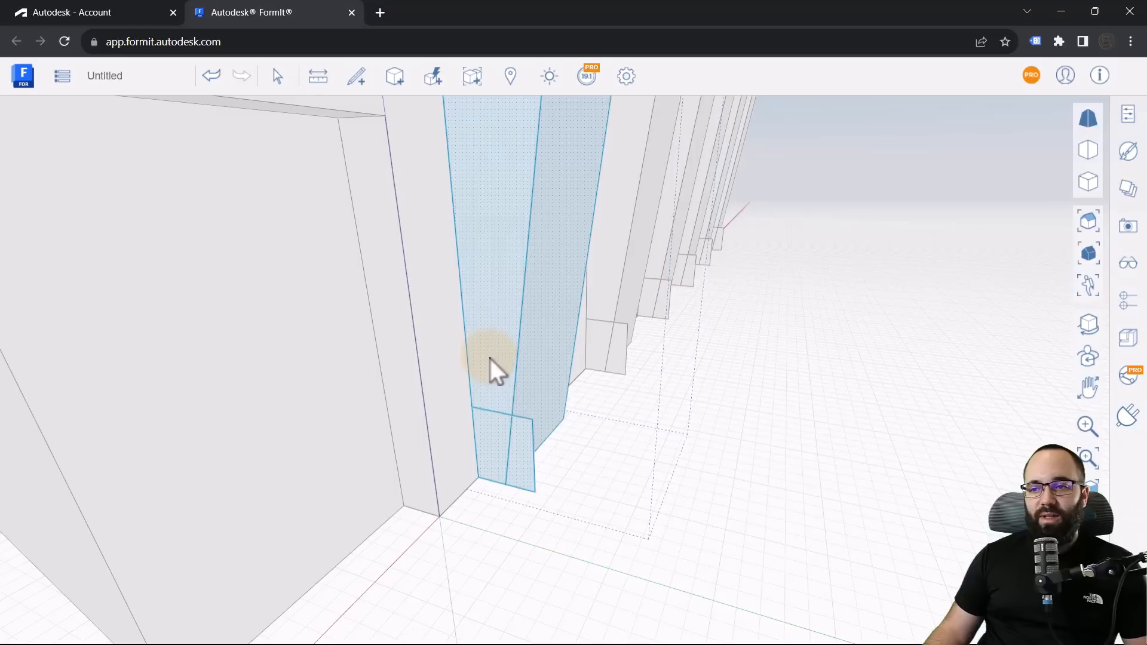
- Reopen the first frame's group and cut off the frame's foot up to the drawn line about 1 m above ground
click(525, 442)
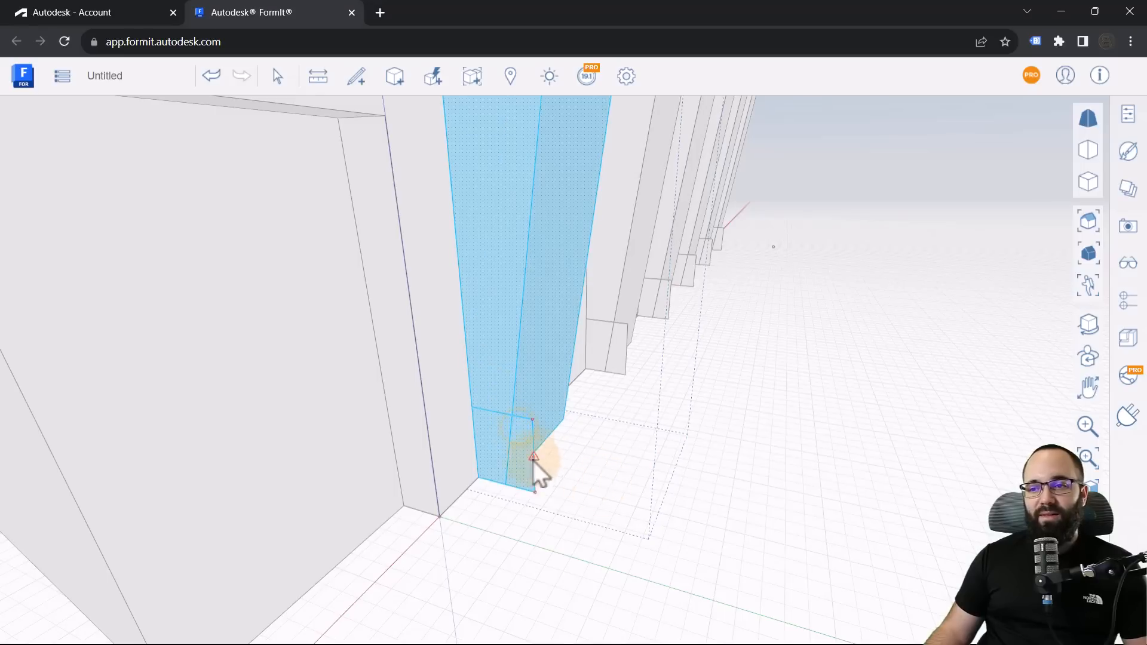
scroll(514, 447, down, 2)
scroll(514, 447, up, 2)
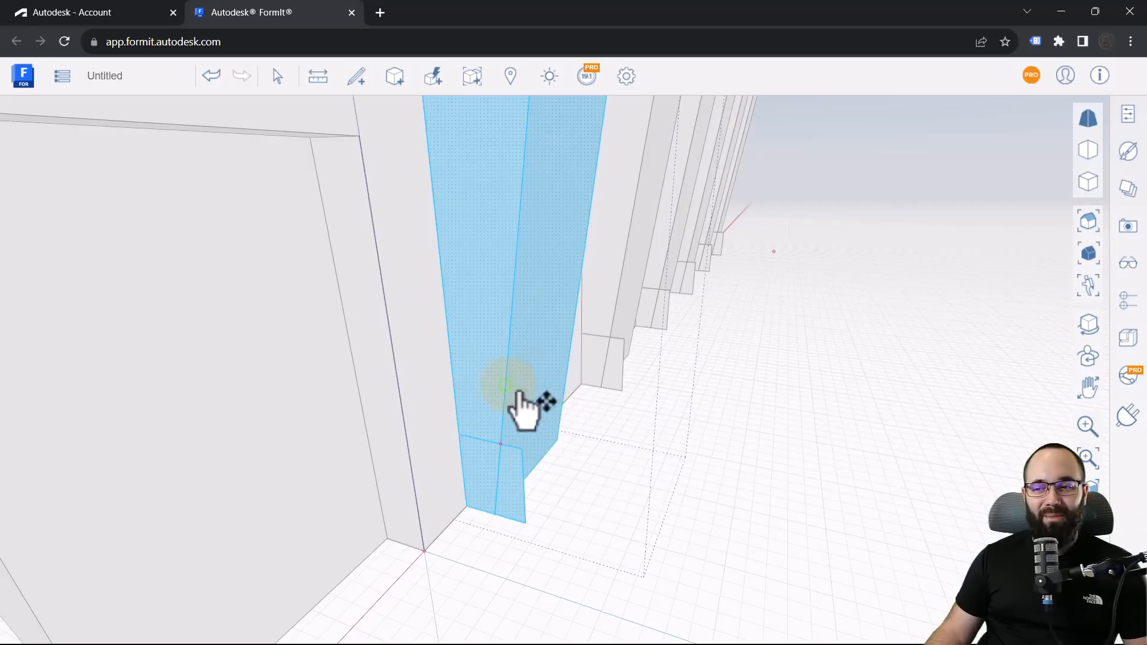
right_click(501, 278)
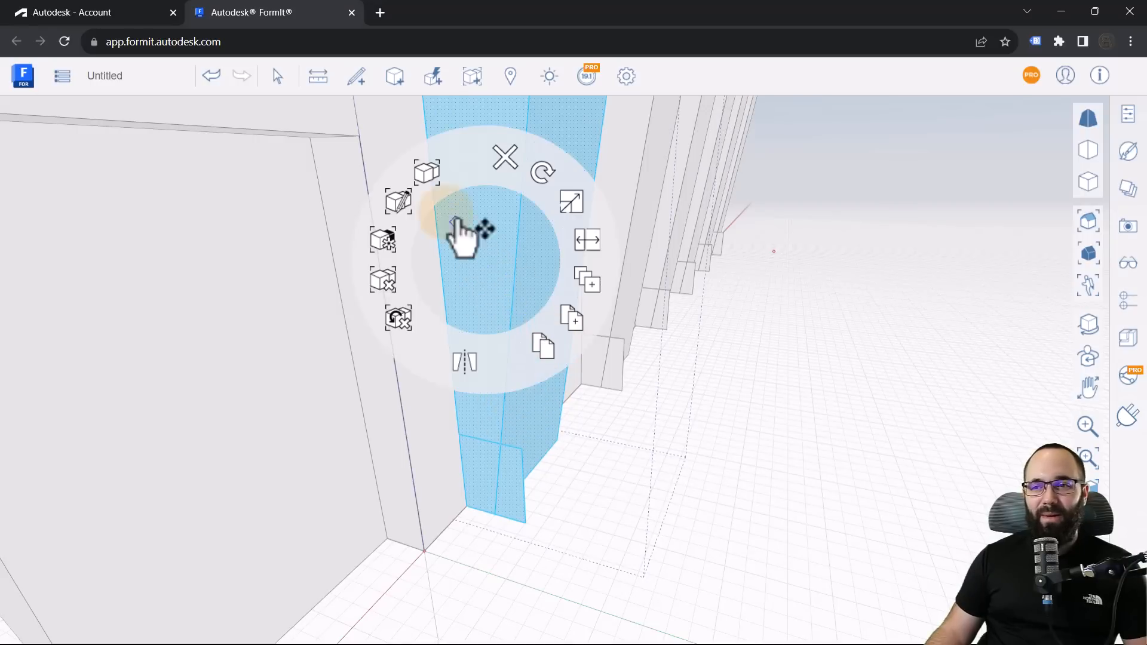
click(398, 203)
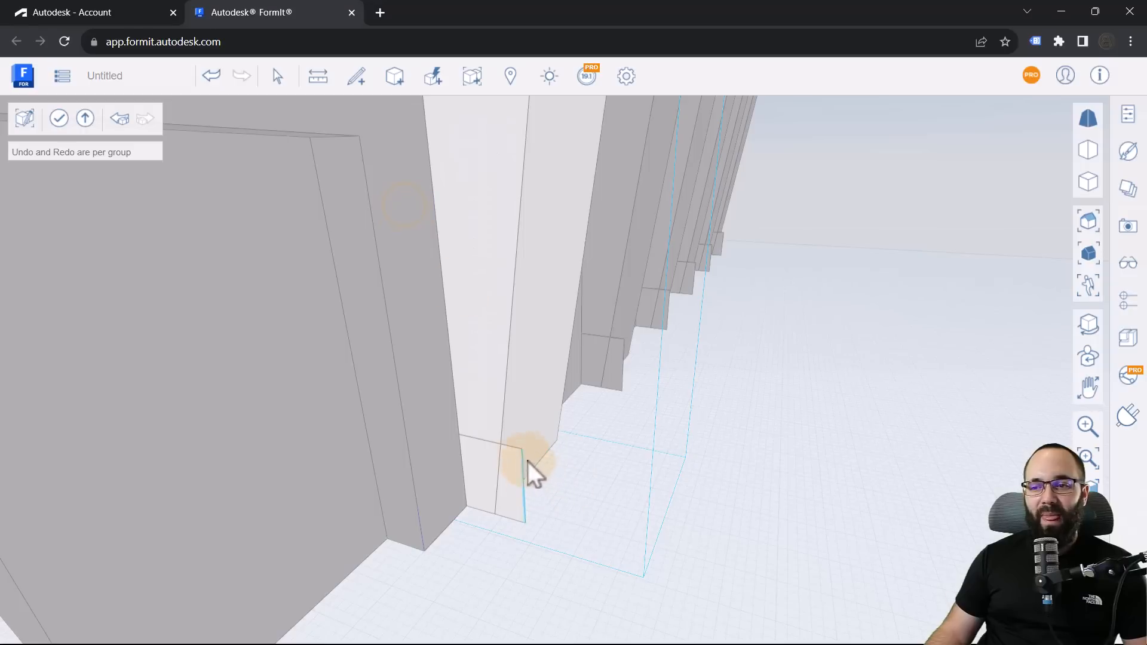
mouse_move(604, 366)
middle_down()
mouse_move(568, 367)
mouse_move(589, 359)
middle_up()
middle_drag(472, 410, 460, 442)
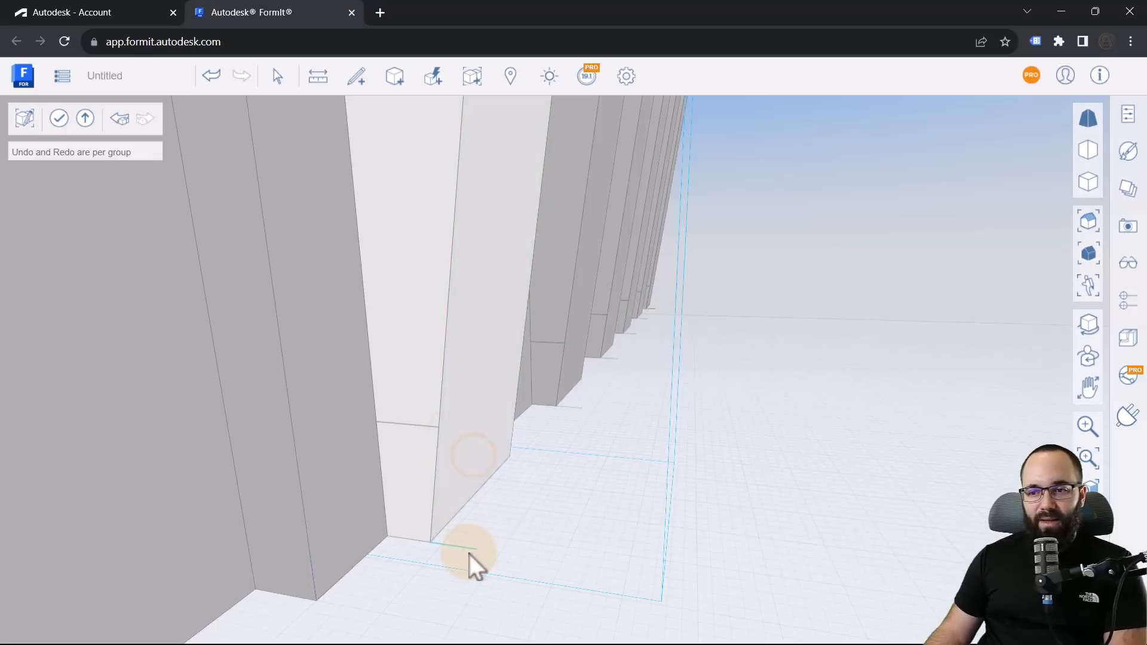
drag(413, 501, 525, 465)
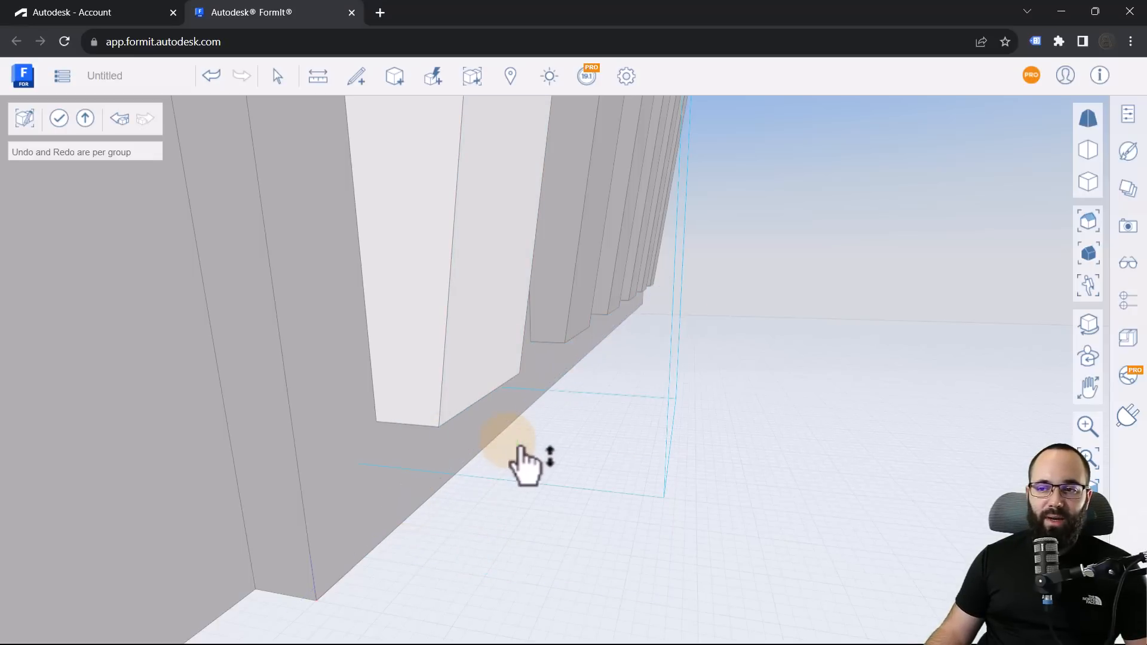
- Offset the slanted front face of the first frame inward by 0.2 m
scroll(553, 423, down, 8)
right_drag(532, 423, 435, 419)
click(564, 228)
right_drag(512, 335, 362, 341)
scroll(429, 357, down, 3)
right_drag(437, 370, 484, 361)
scroll(530, 307, up, 8)
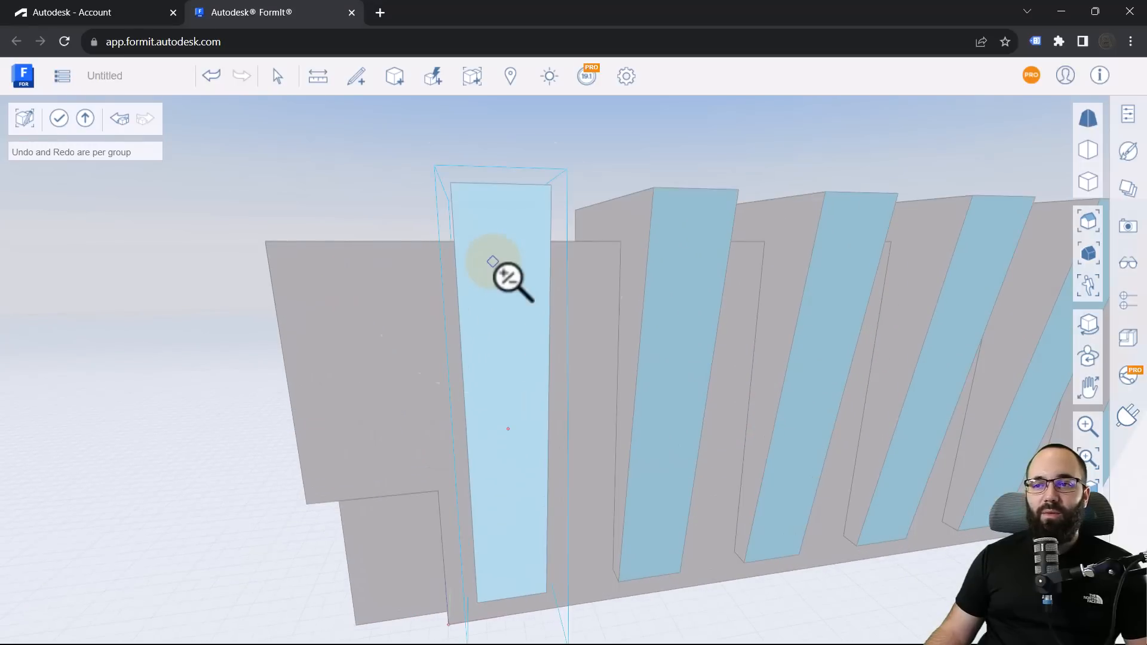
right_click(494, 262)
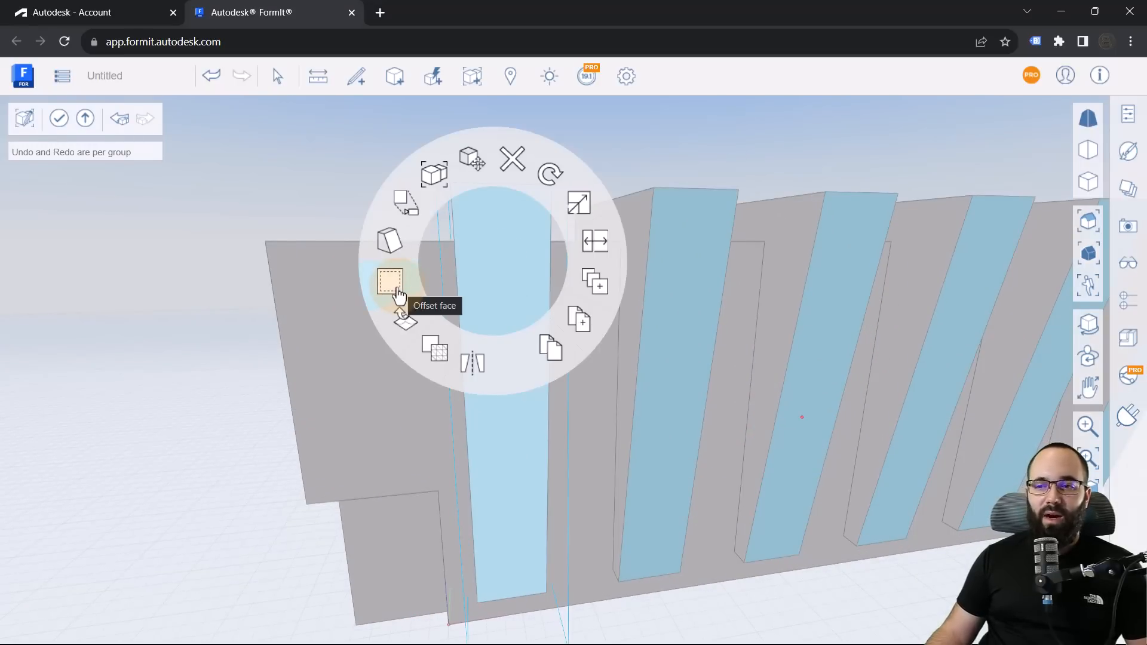
click(397, 294)
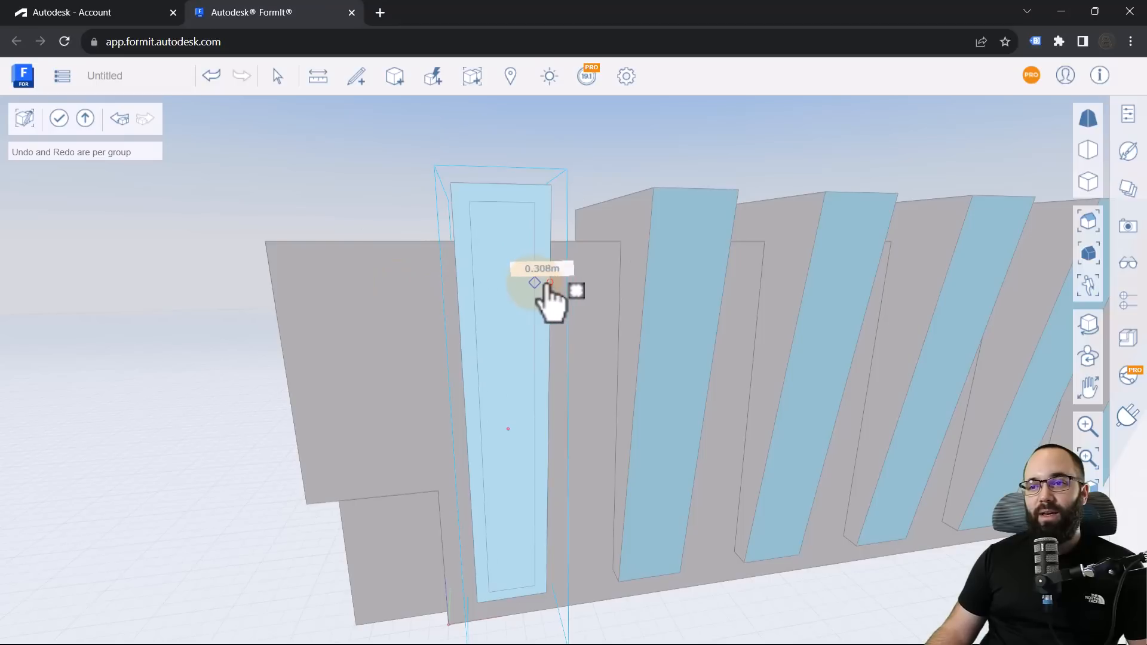
text(.2)
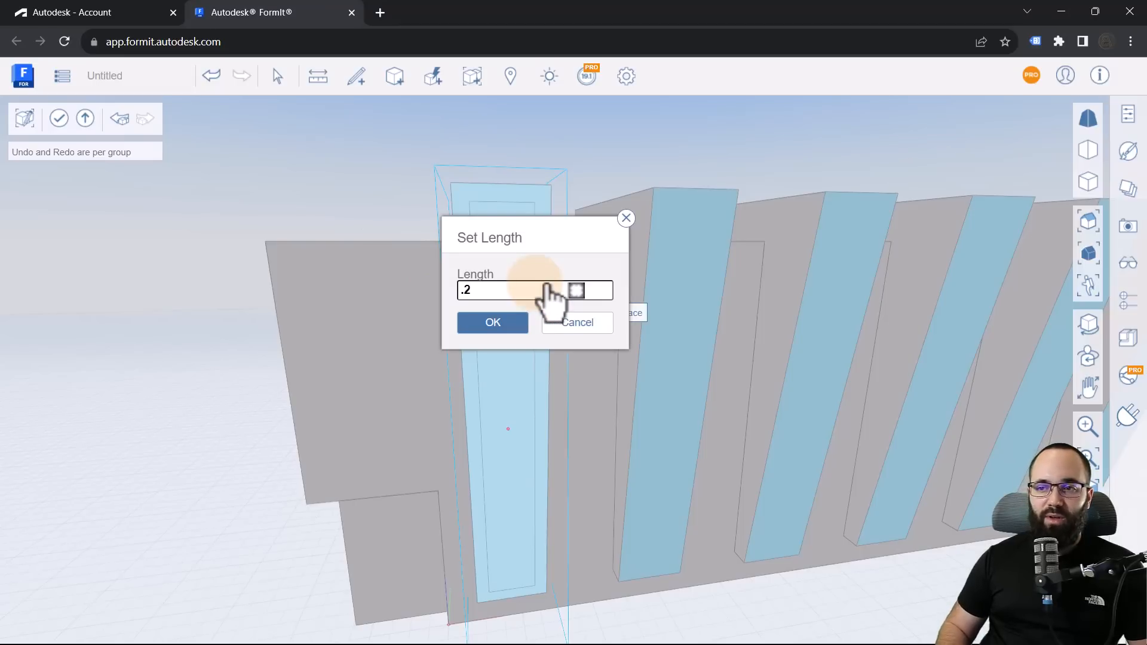
key(Return)
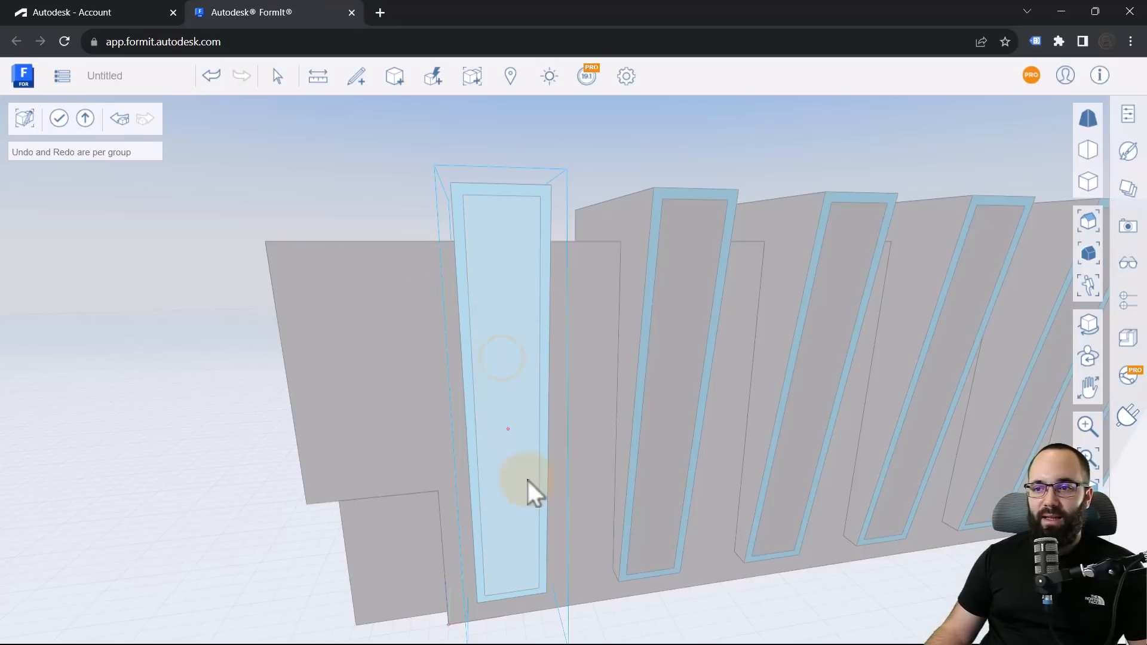
- Recess the inner front face of the frame by about 0.2 m and finish editing the group
click(508, 473)
drag(526, 478, 519, 476)
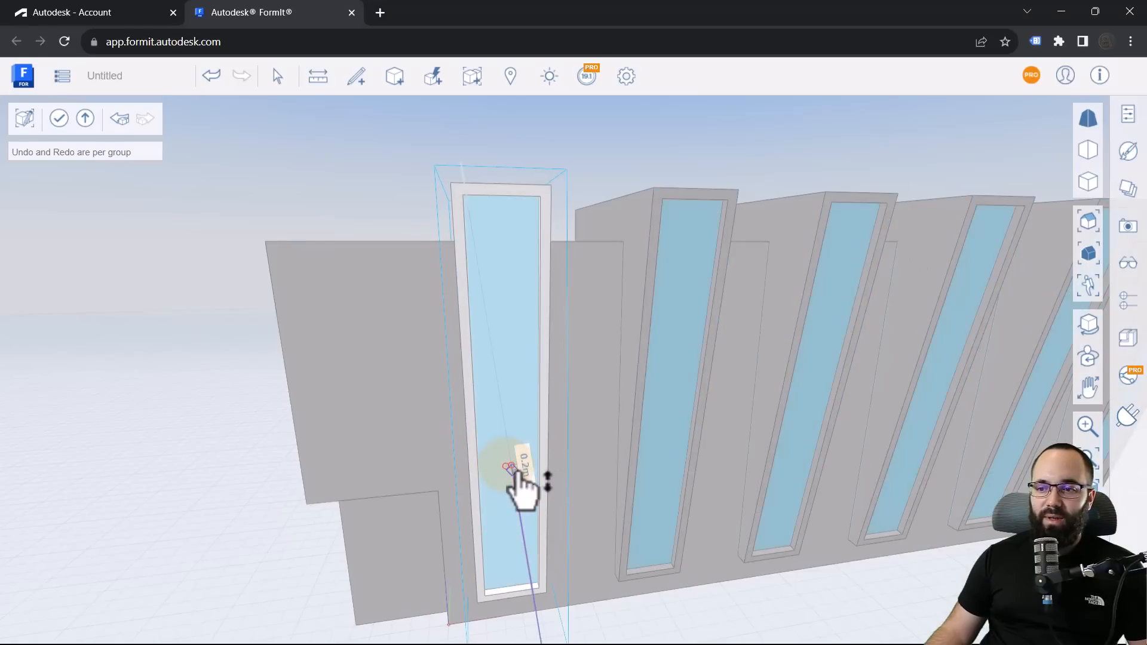
middle_drag(562, 493, 538, 389)
scroll(464, 315, down, 3)
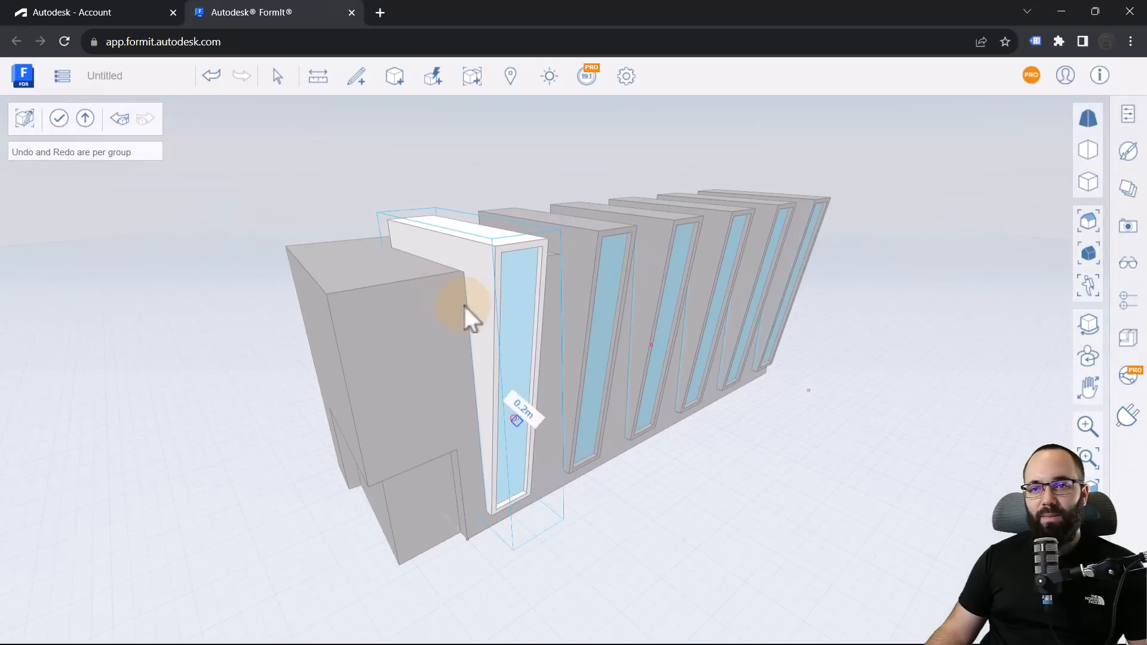
click(59, 118)
- Examine the arrayed frames and their recessed front faces from around the building
middle_drag(466, 358, 637, 487)
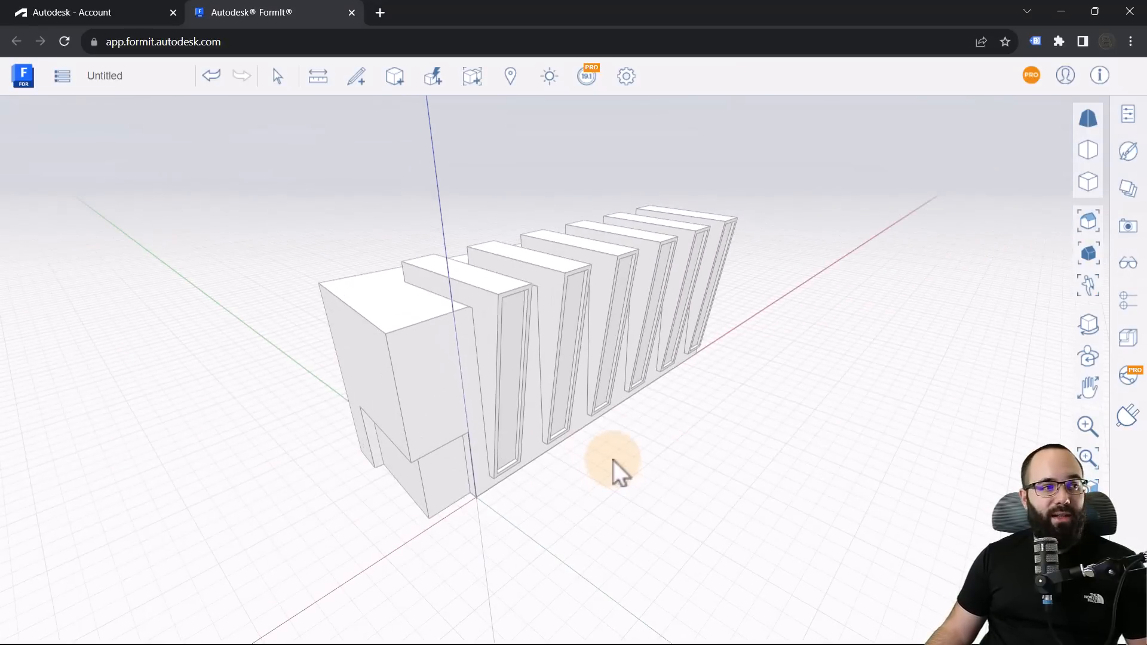
scroll(569, 325, up, 3)
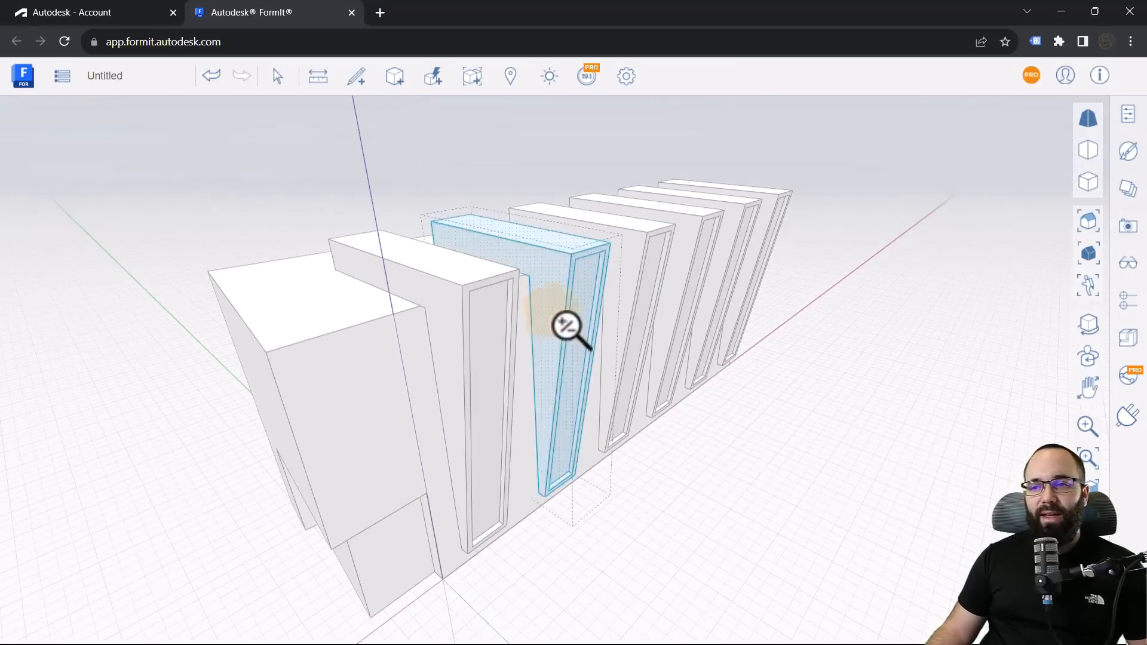
mouse_move(646, 461)
middle_down()
mouse_move(743, 390)
mouse_move(648, 478)
mouse_move(640, 472)
middle_up()
scroll(473, 360, up, 2)
middle_drag(418, 338, 532, 292)
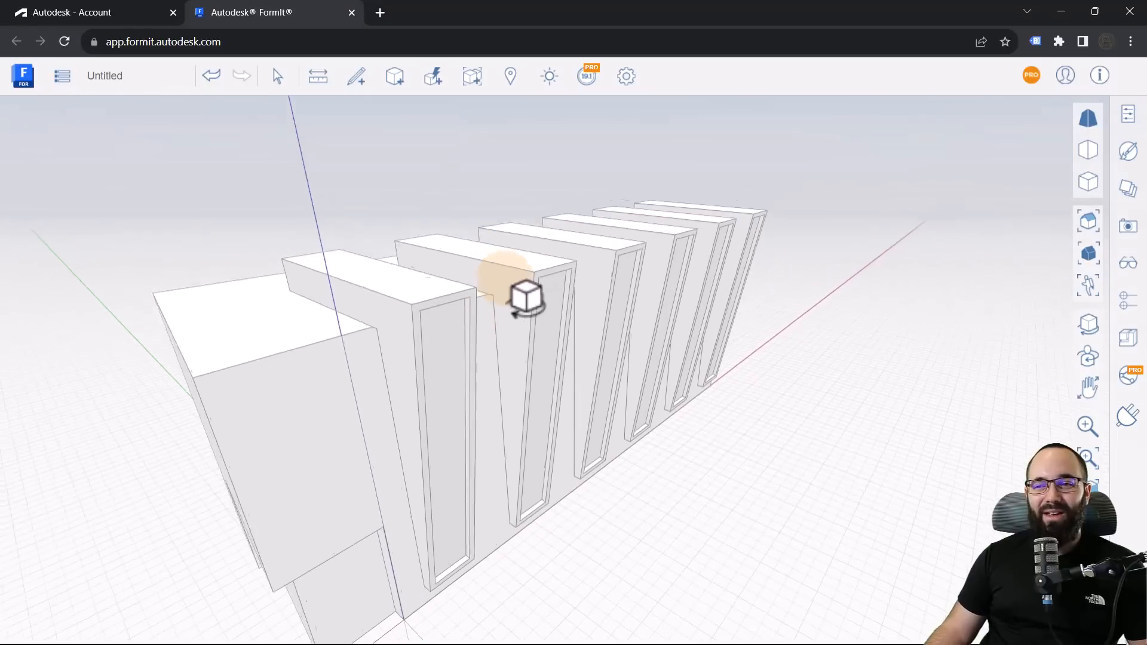
scroll(522, 384, down, 2)
middle_drag(522, 384, 563, 380)
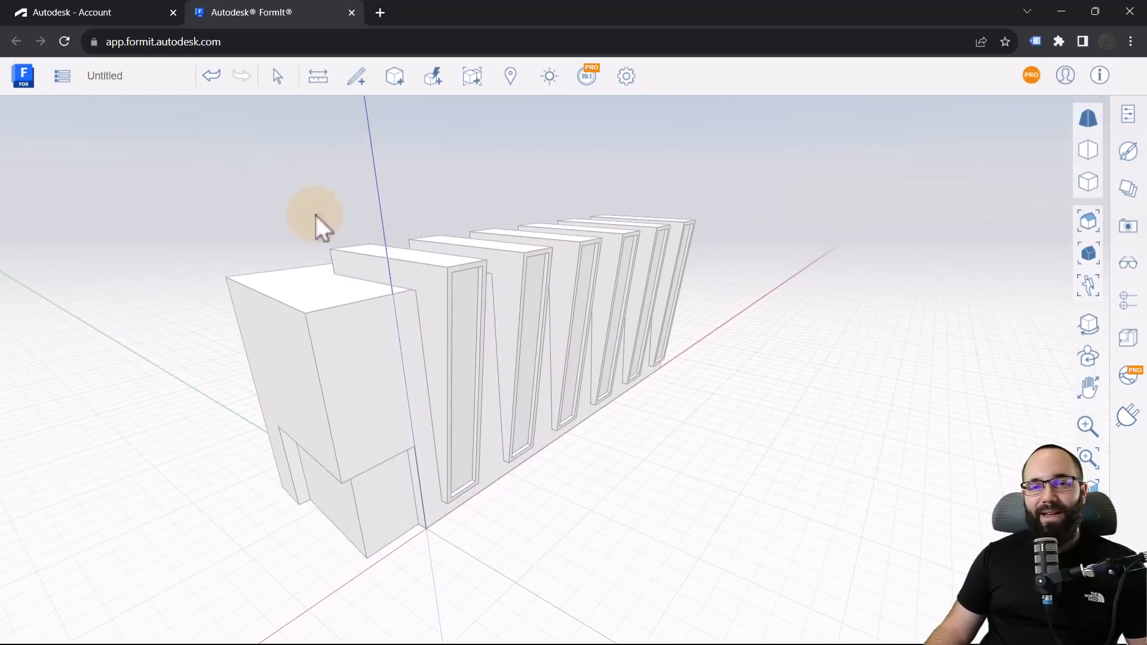
- Save the sketch locally as Test Project and show the downloaded file in its folder
click(68, 81)
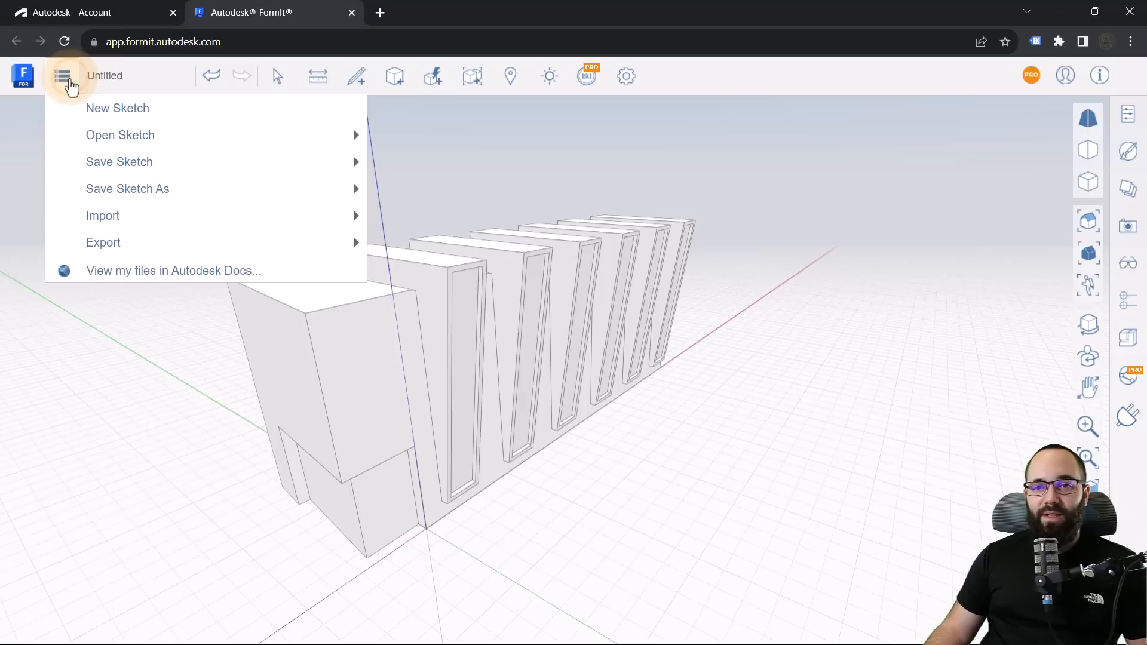
mouse_move(77, 159)
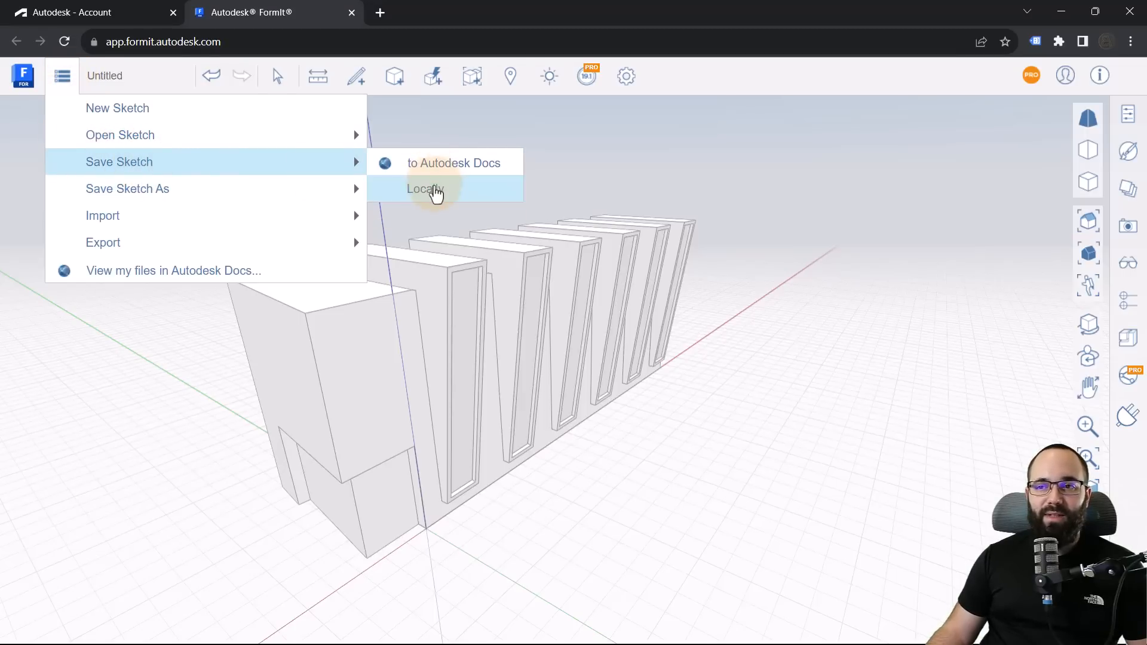
click(435, 191)
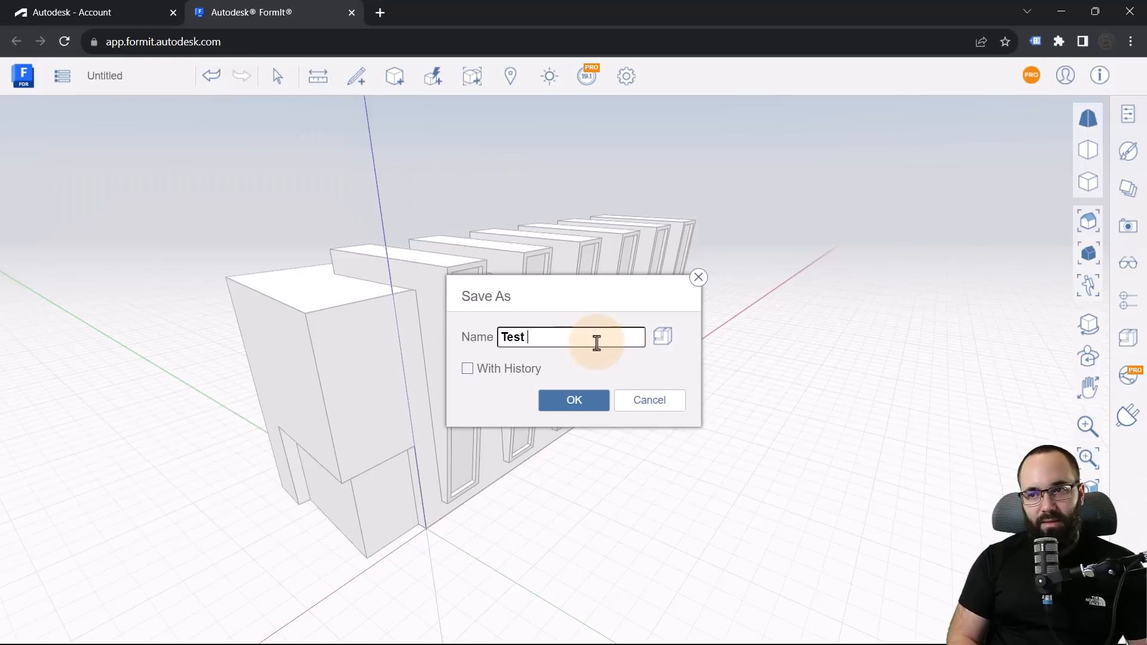
text(Test Project)
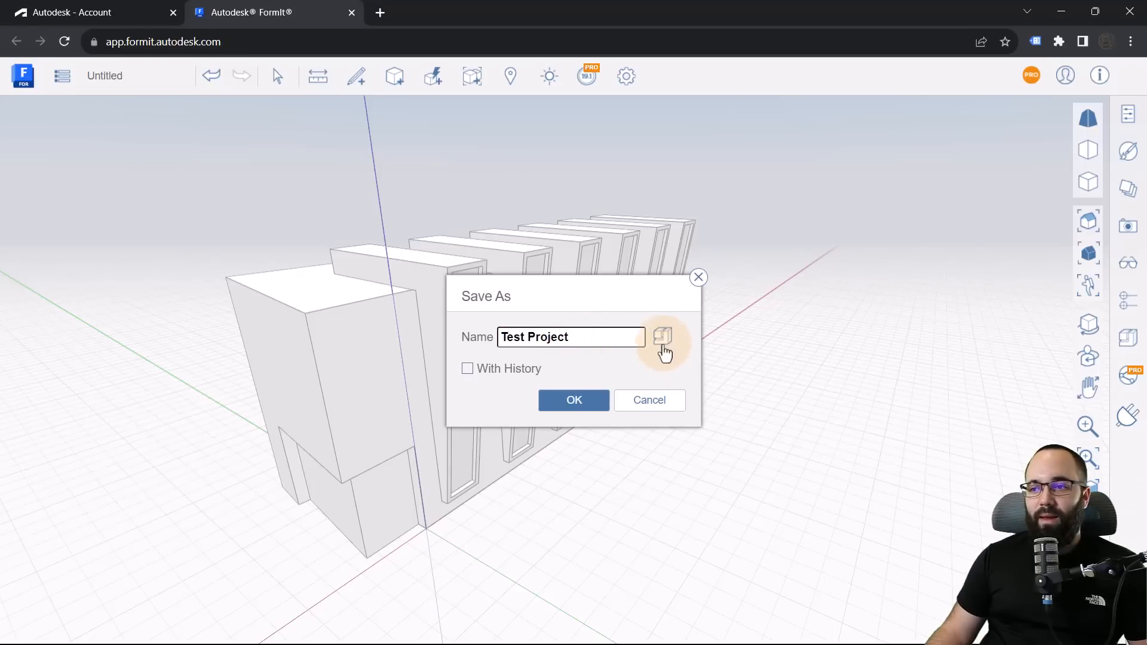
click(574, 401)
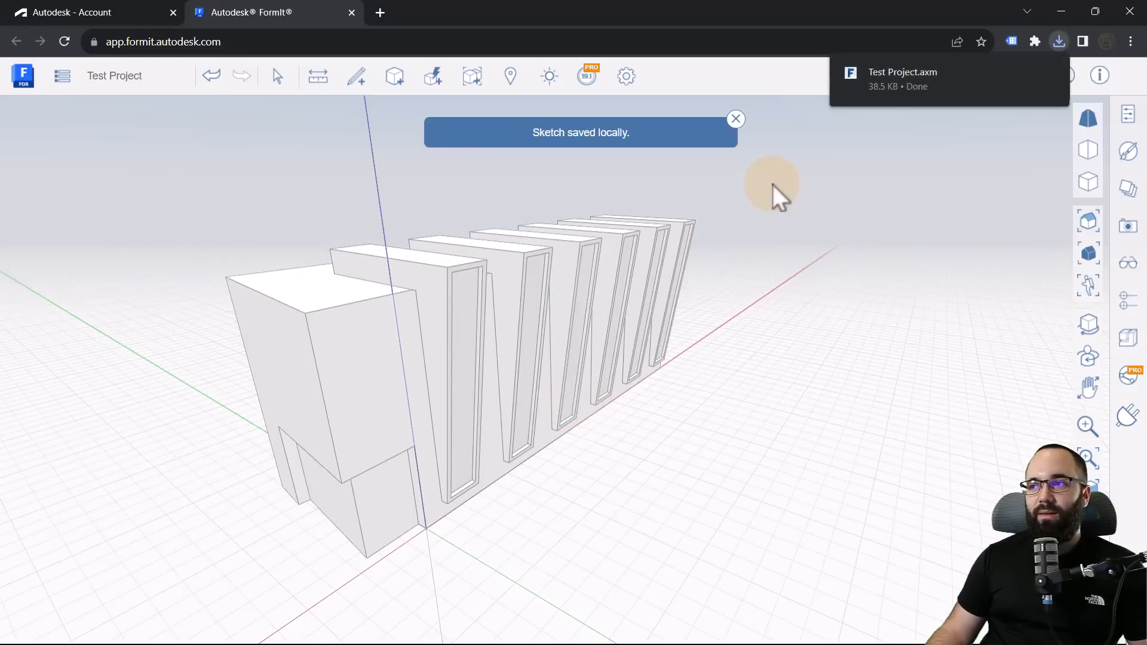
mouse_move(888, 88)
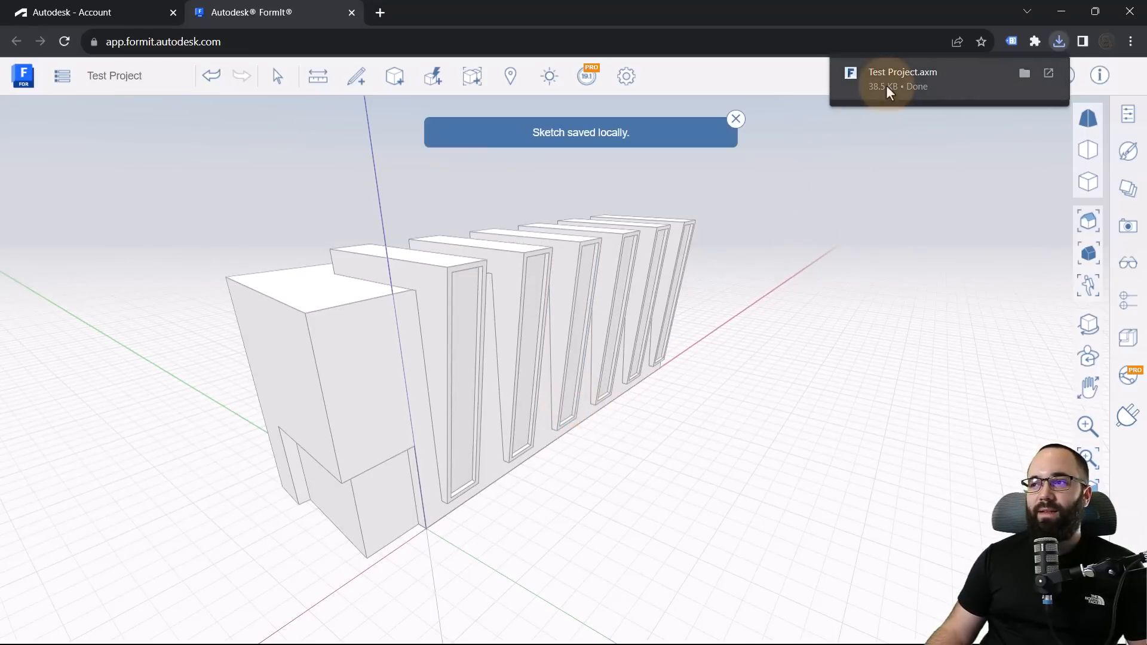
click(1025, 74)
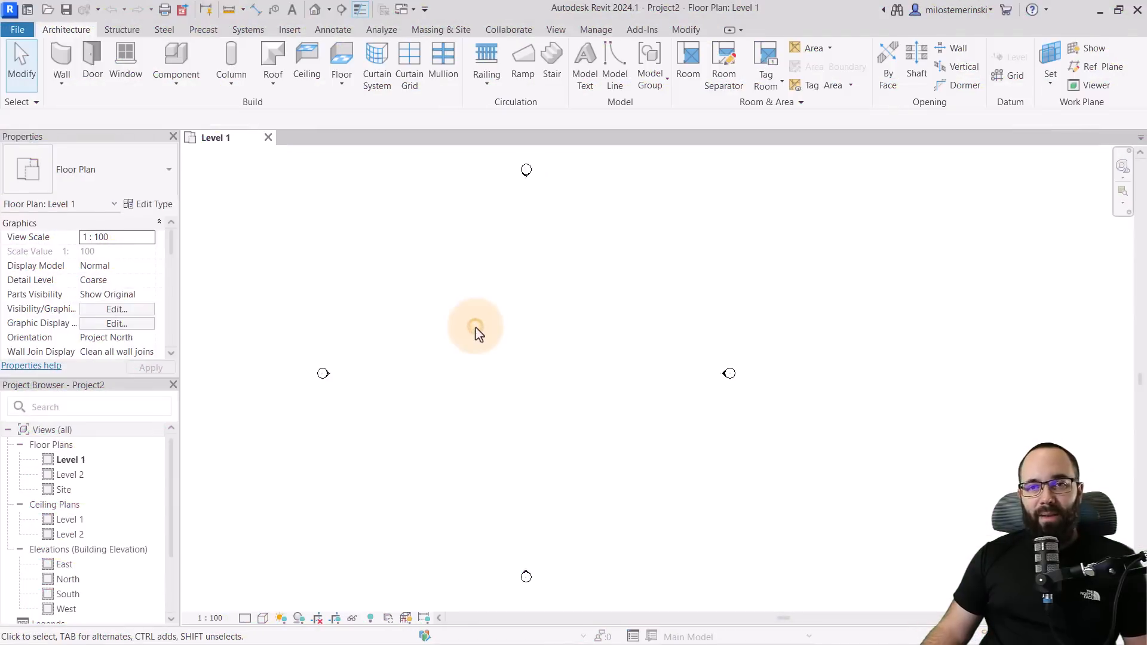
- In Revit, import the FormIt file Test Project.axm from the Downloads folder into the Level 1 floor plan
click(290, 30)
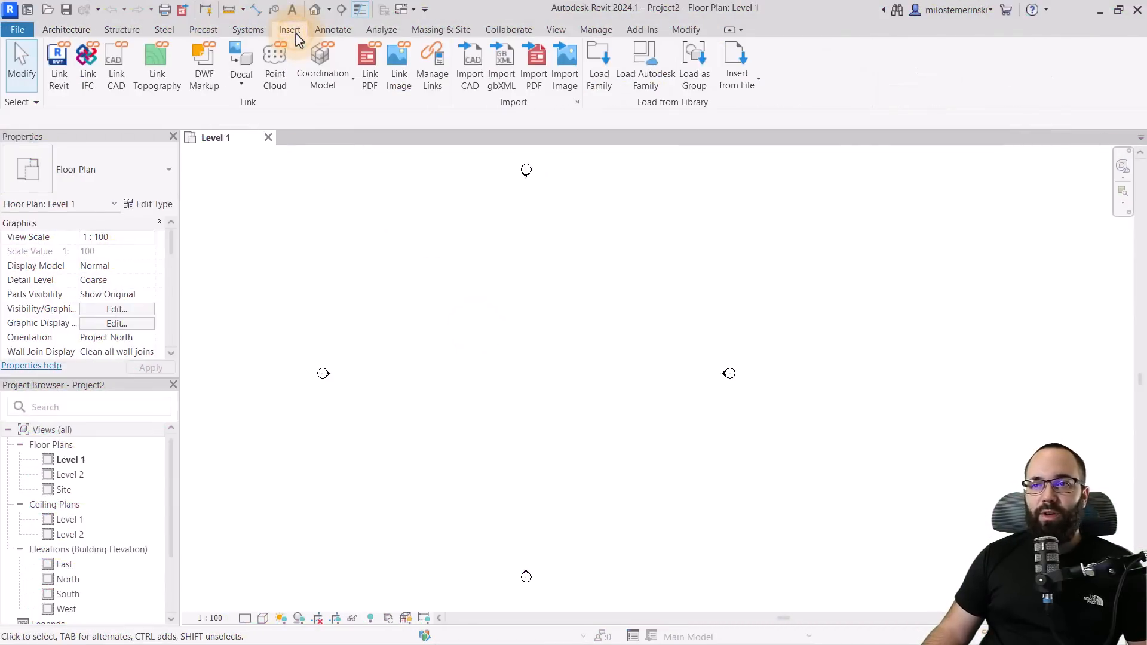
click(470, 91)
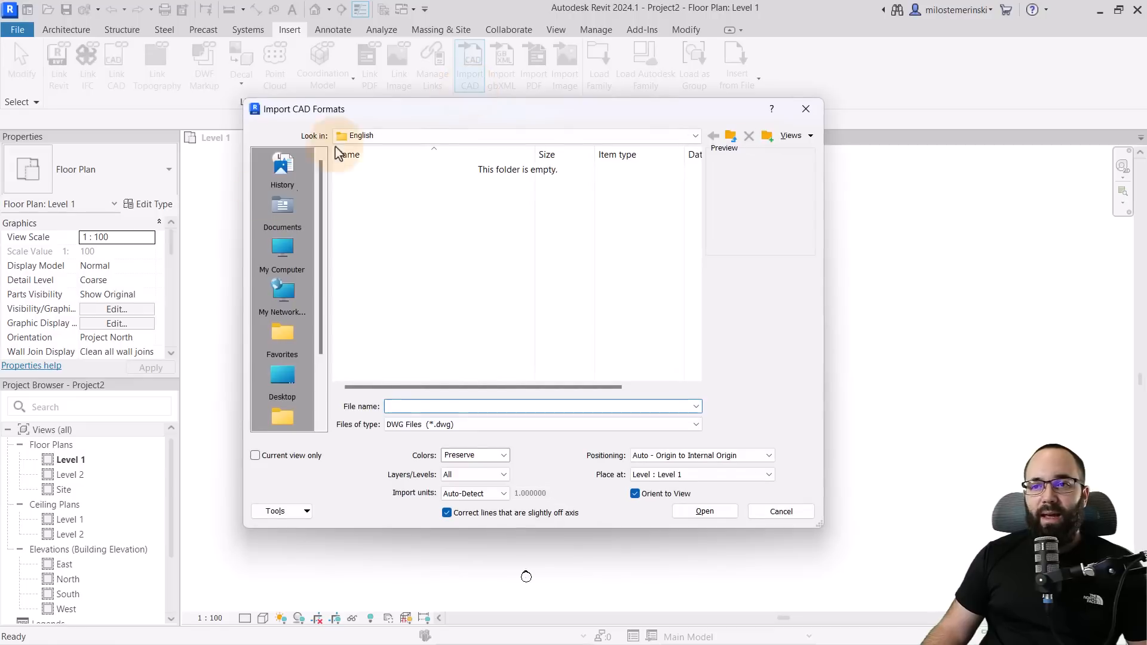
click(280, 251)
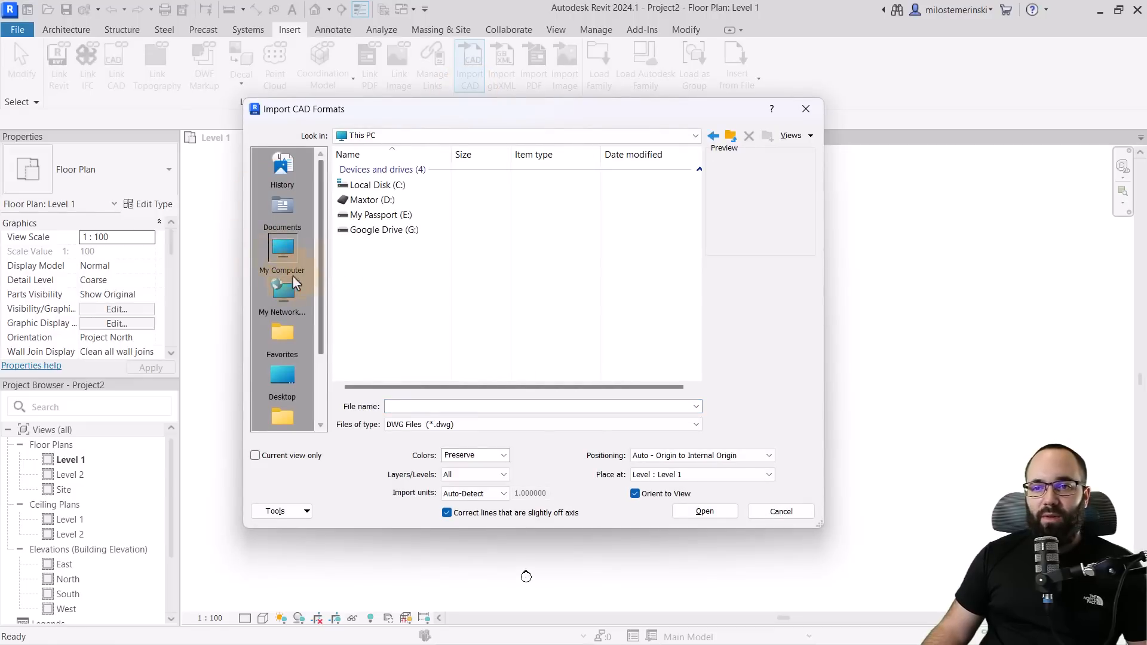
click(293, 374)
double_click(383, 226)
click(505, 425)
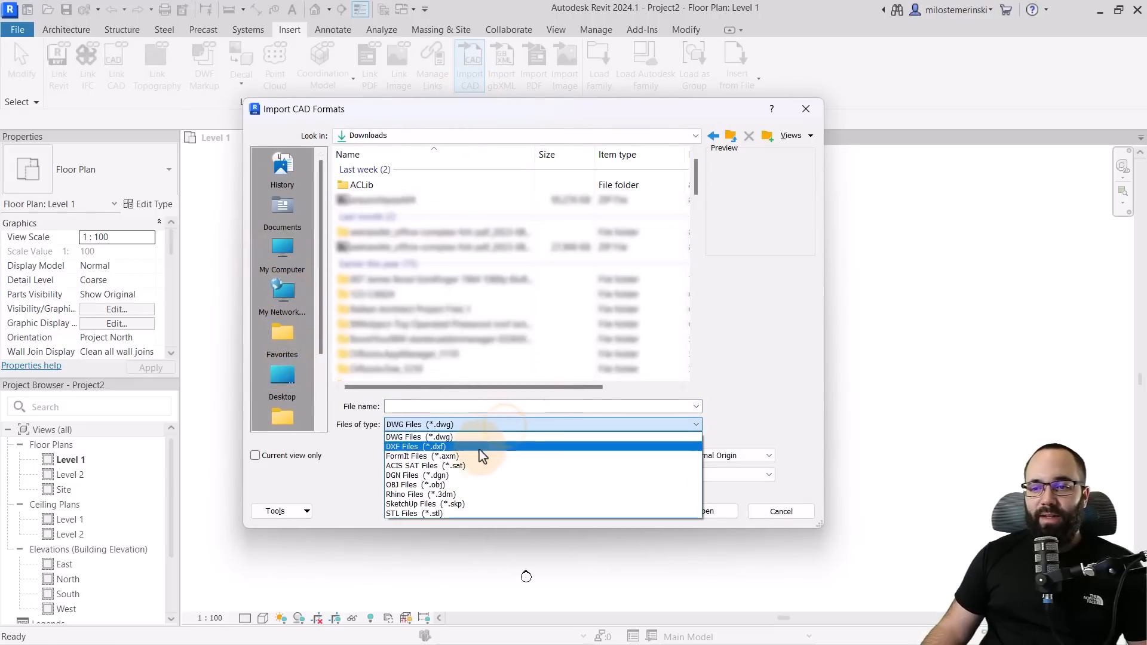
click(410, 457)
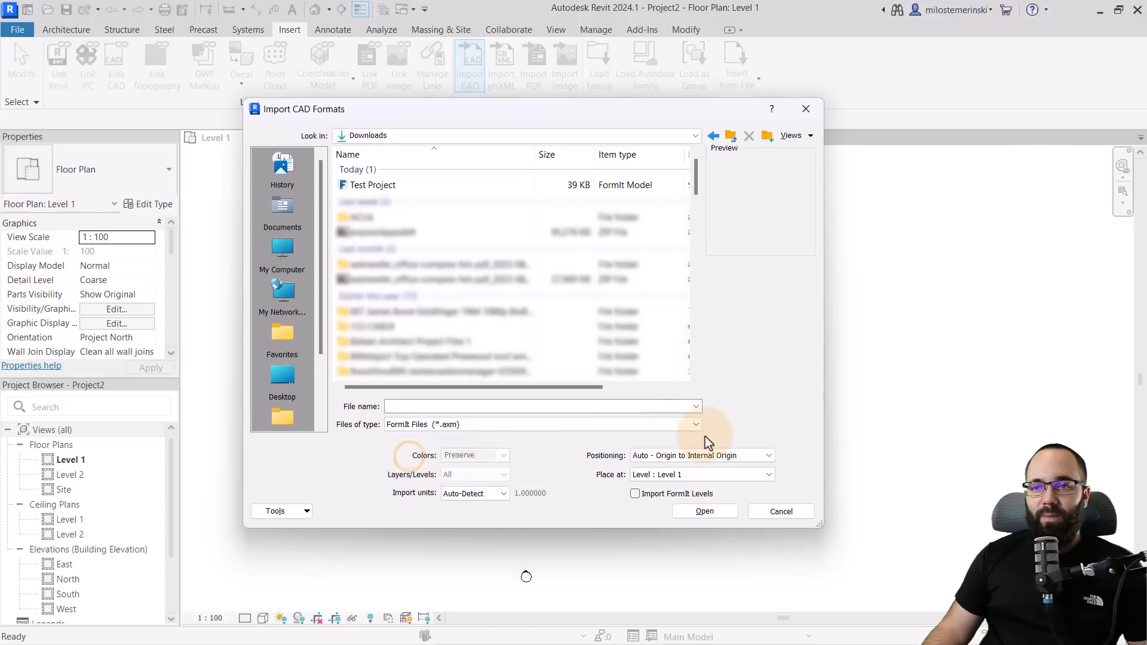
click(368, 186)
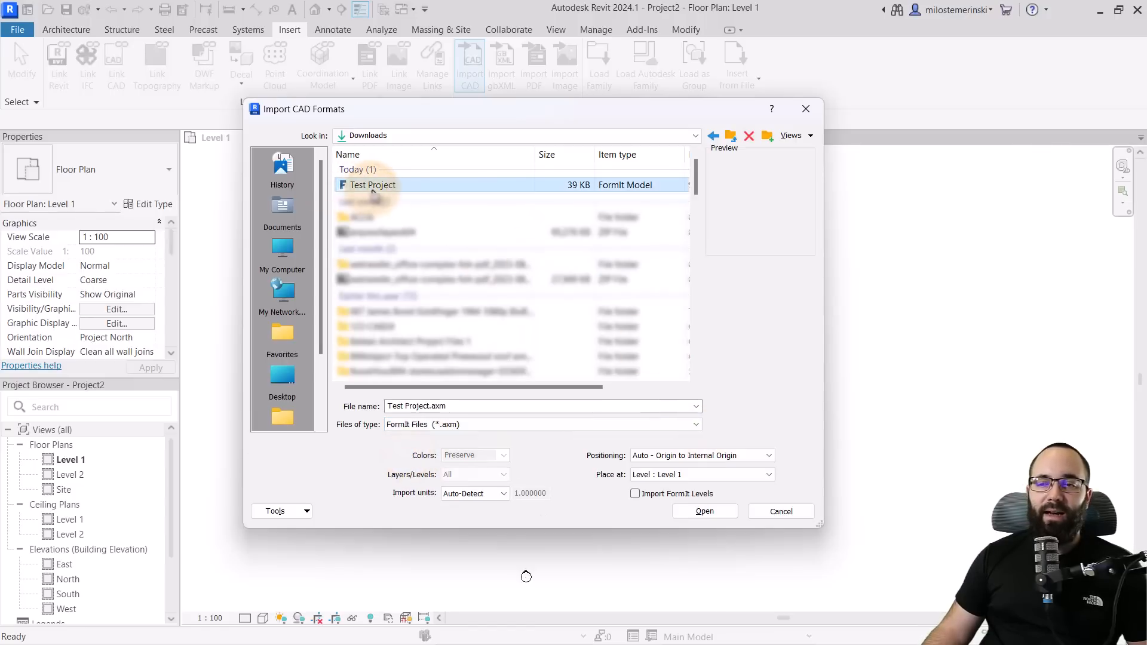
click(700, 510)
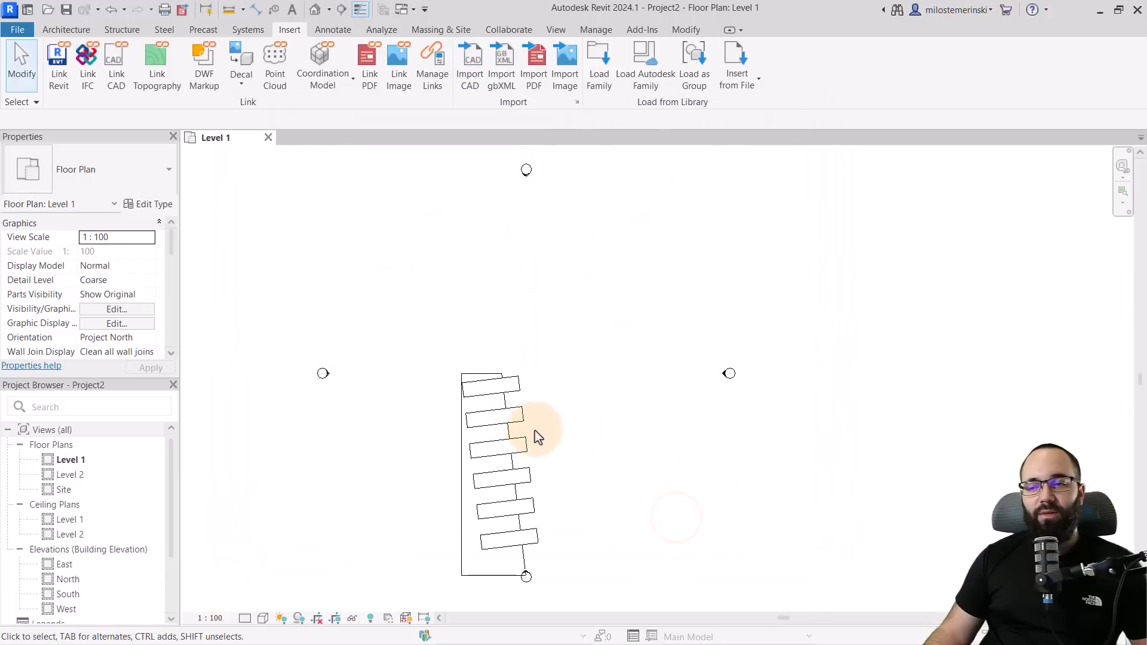
- Move the imported model to the middle of the area between the four elevation markers and pin it
click(472, 448)
drag(507, 482, 553, 375)
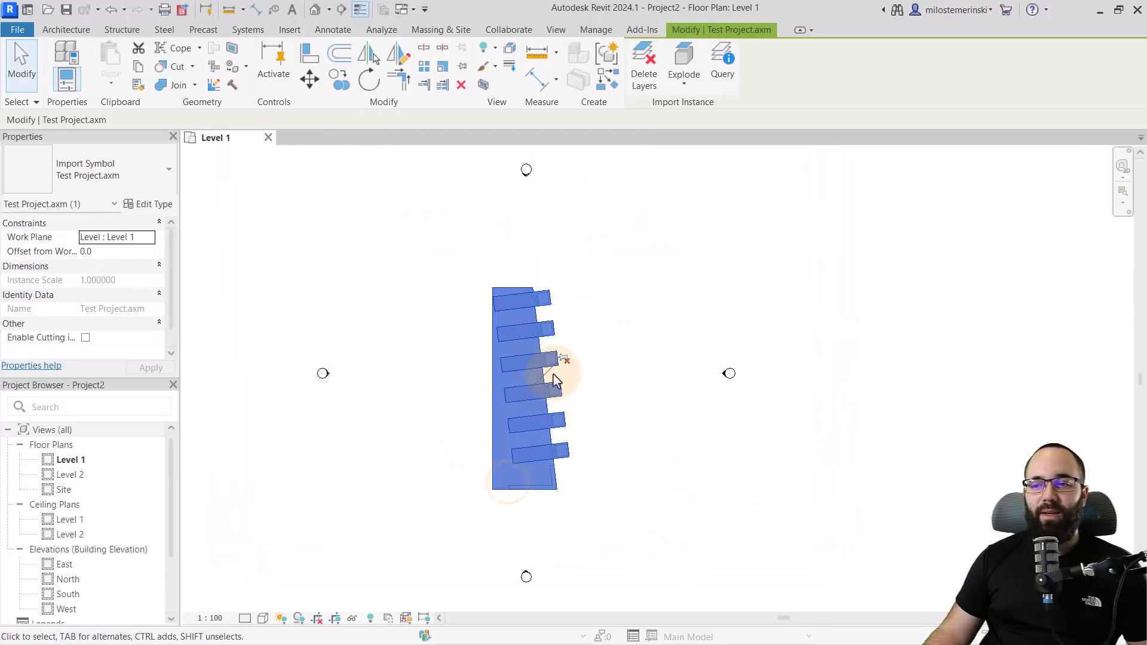
click(560, 358)
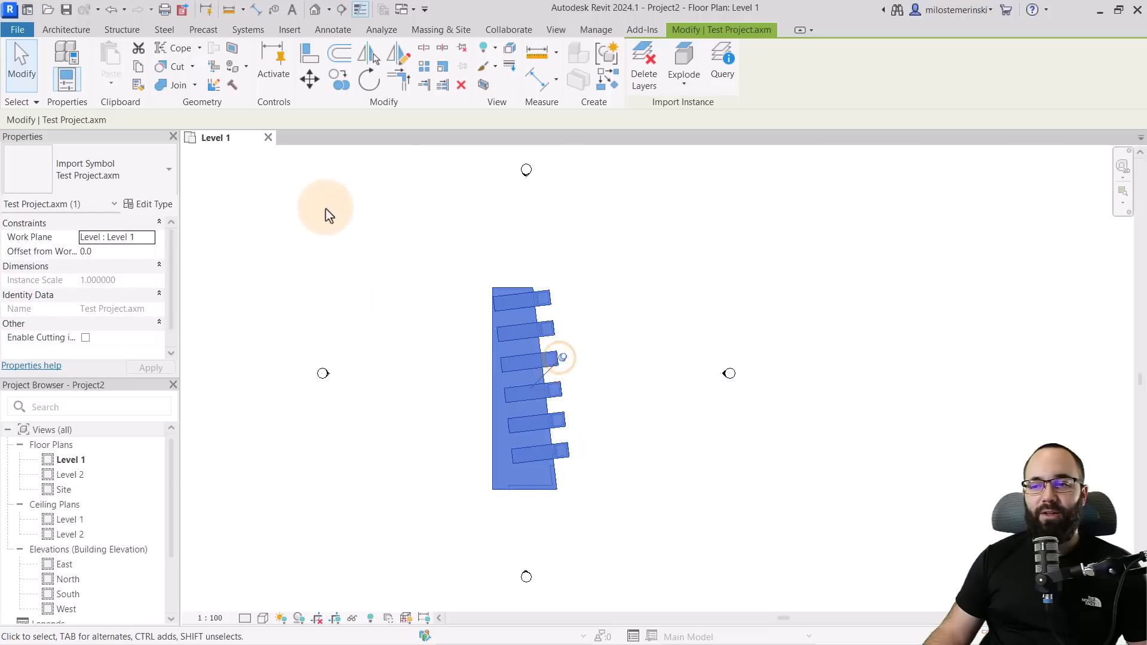
- Open the default 3D view and examine the imported building from its front corner
click(314, 10)
shift+middle_drag(743, 443, 375, 381)
scroll(712, 441, up, 3)
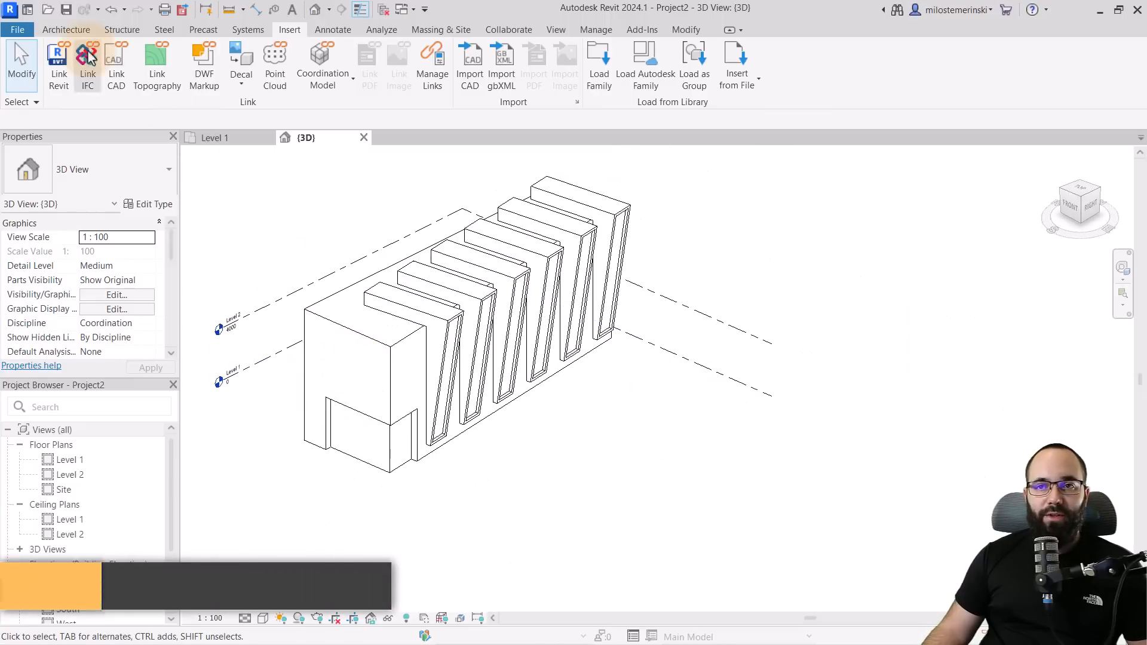
- Place an 8000 mm high Generic - 200mm wall by picking the bottom edge of the building's front
key(w)
key(a)
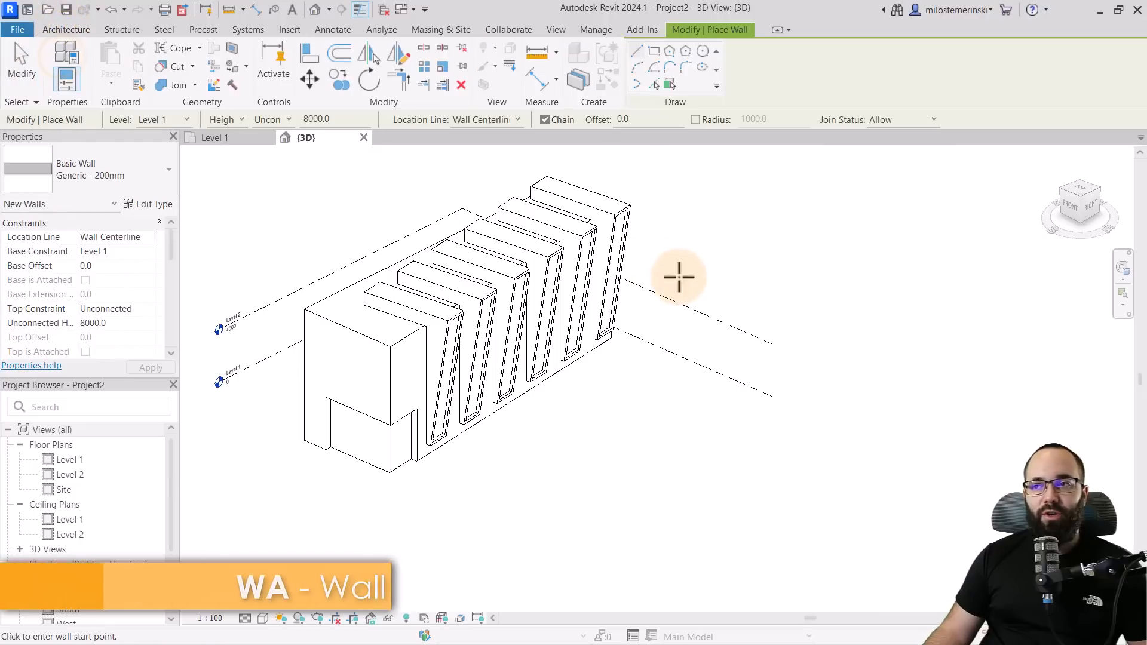
click(658, 87)
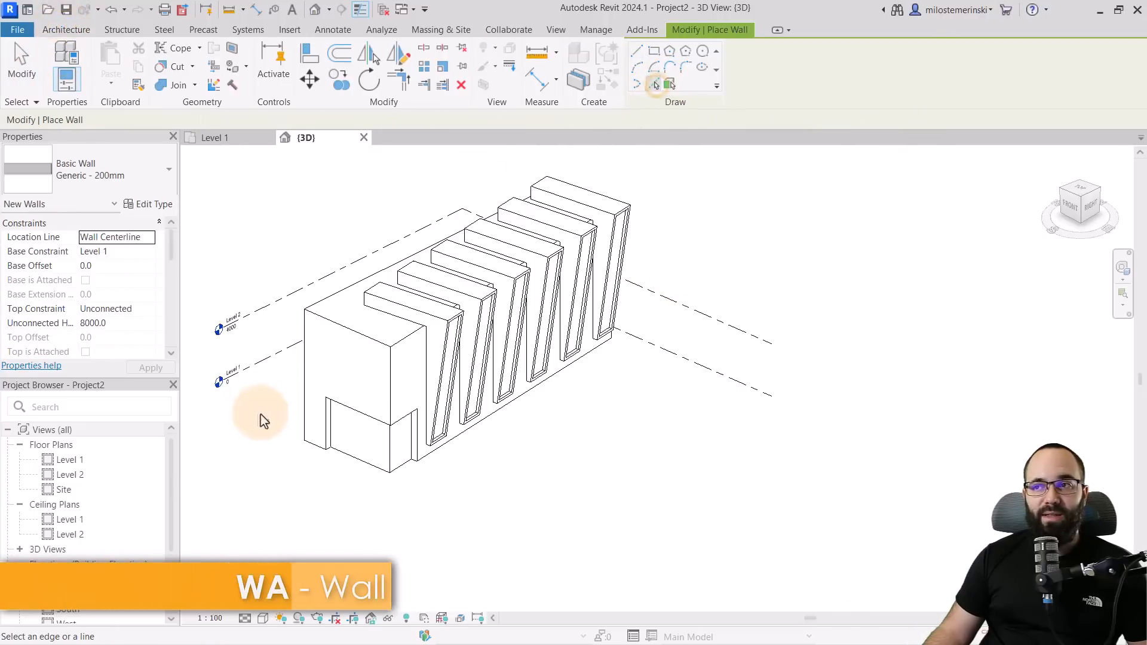
click(324, 407)
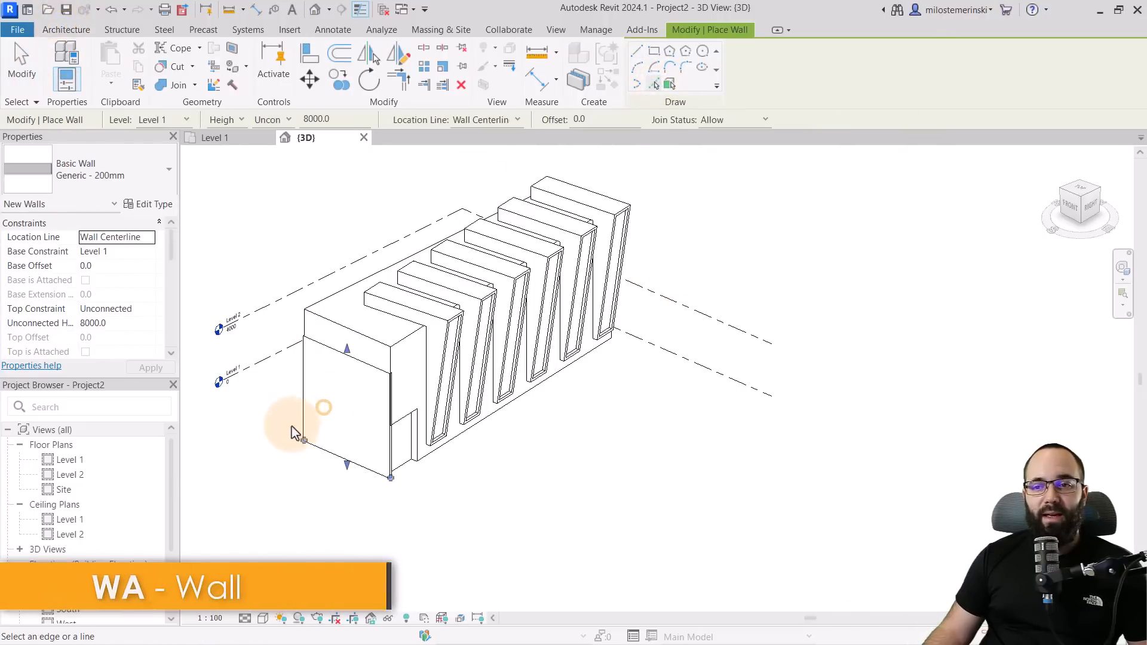
- Try the wall tool's Pick Faces option on the building, leave the tool and remove the wall on the front edge
click(670, 84)
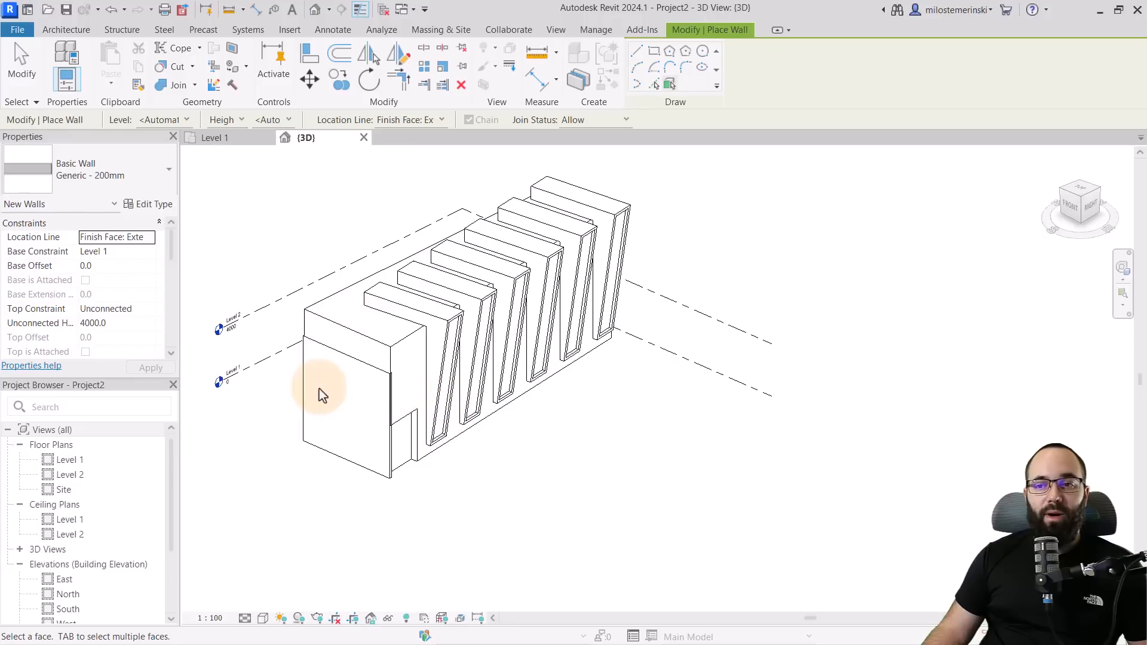
key(Escape)
key(Escape)
click(317, 451)
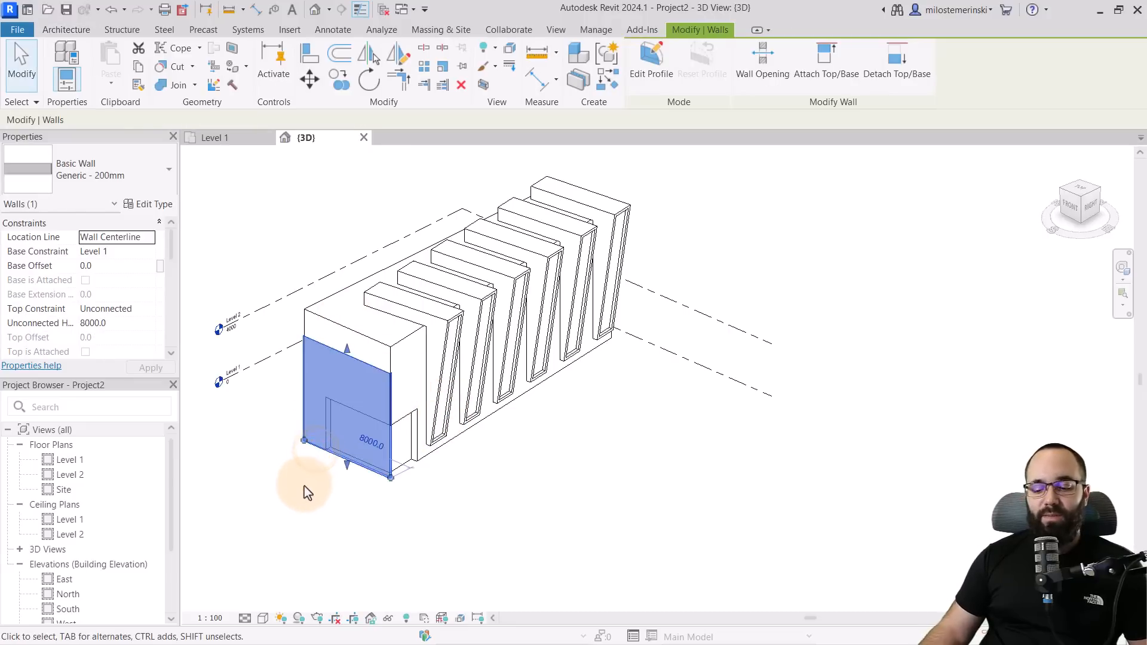
key(Escape)
- Unpin the imported building and shift it in the 3D view away from its place between the level lines
click(343, 459)
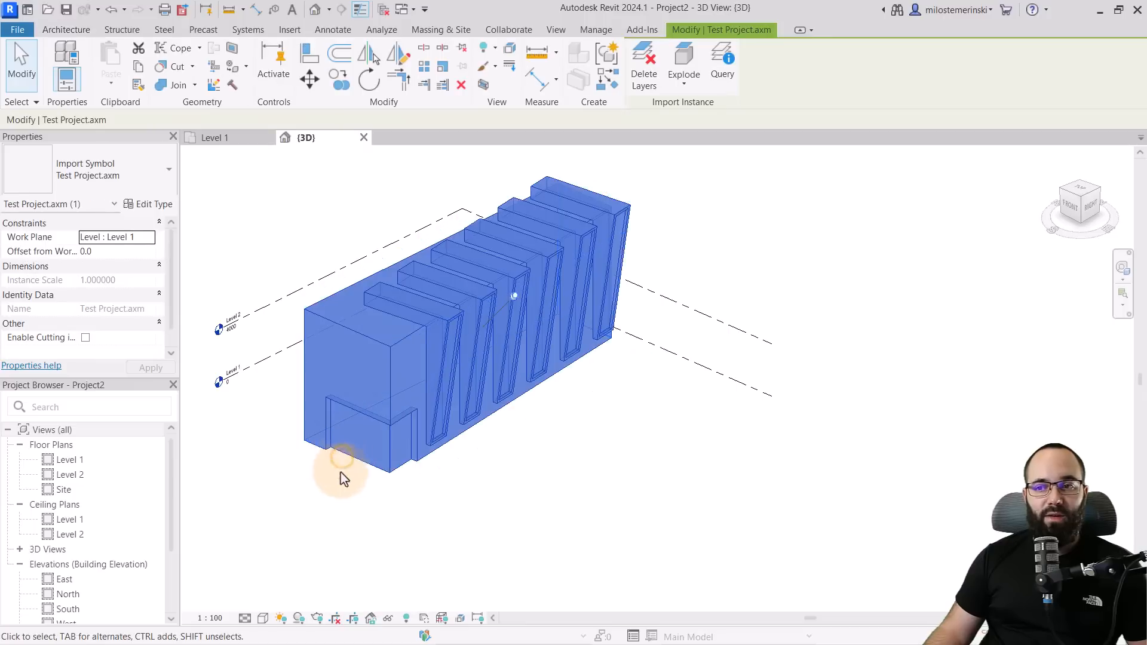
click(584, 430)
click(522, 368)
click(514, 302)
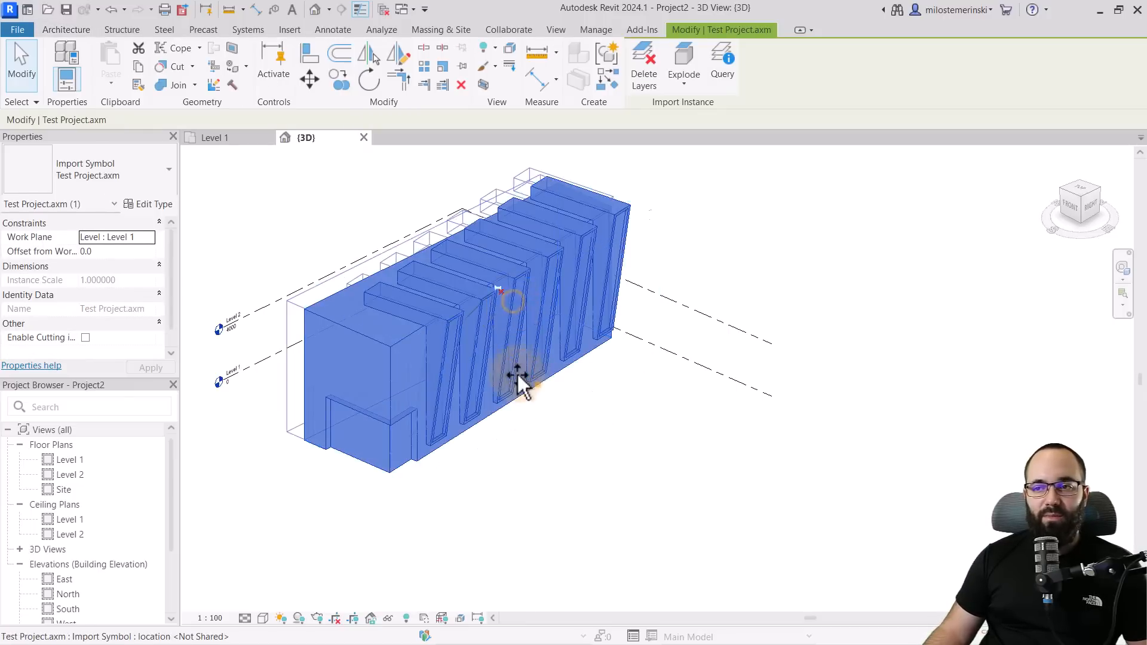
drag(538, 384, 453, 341)
click(535, 433)
click(453, 331)
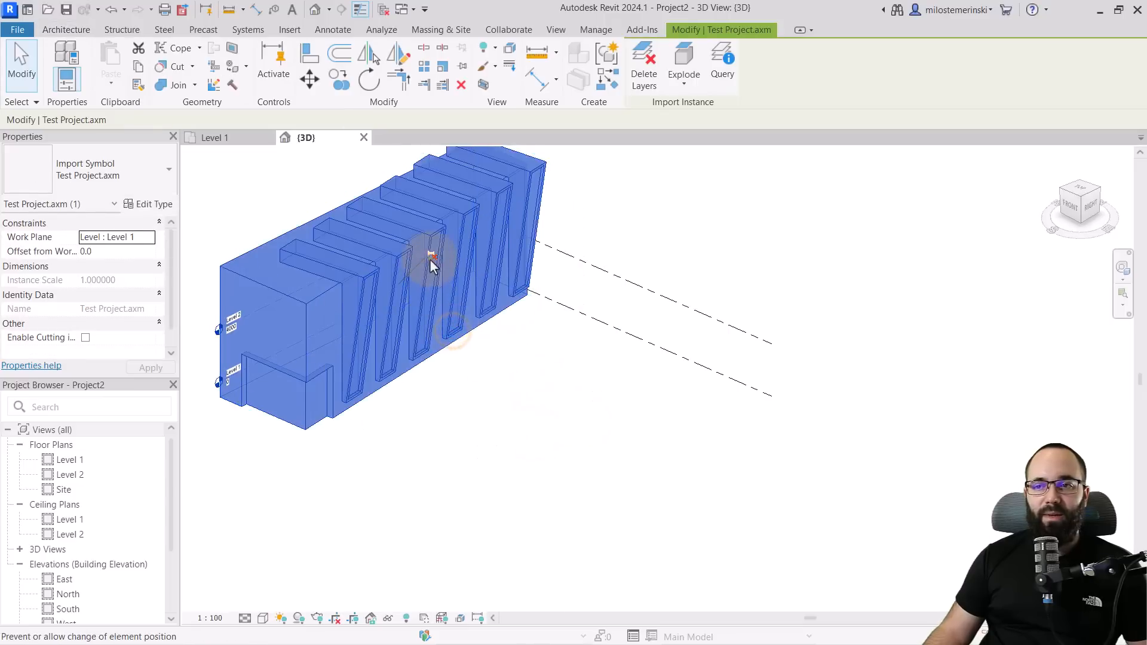
click(494, 455)
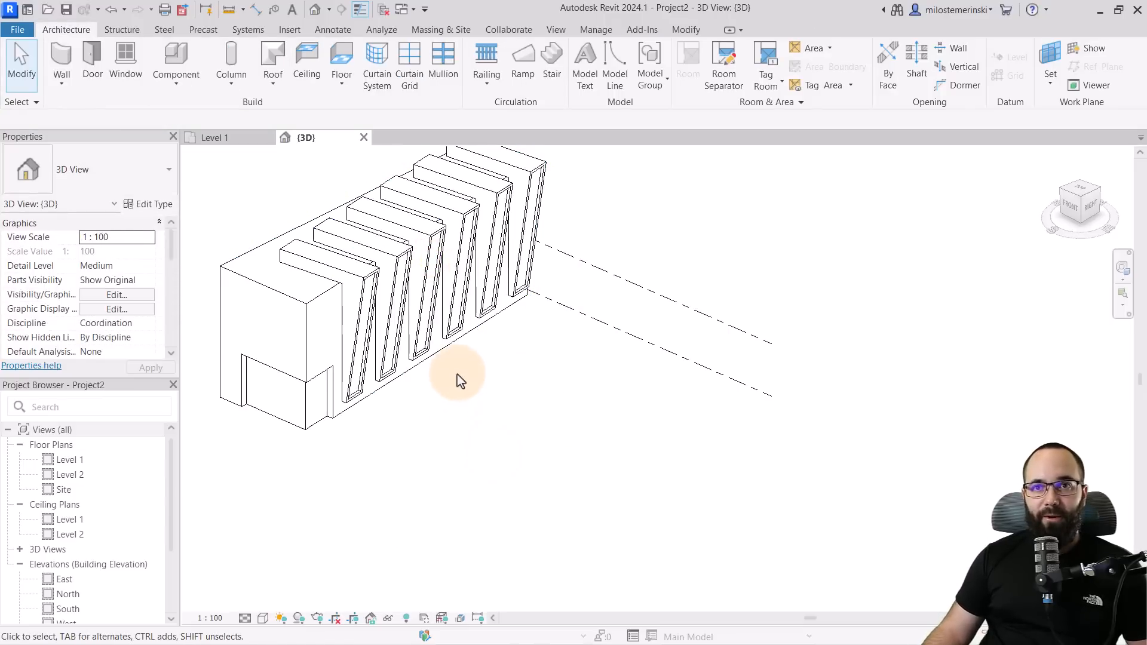
- Create a new family from the Generic Model template in the English-Imperial folder
click(26, 30)
mouse_move(68, 94)
click(189, 137)
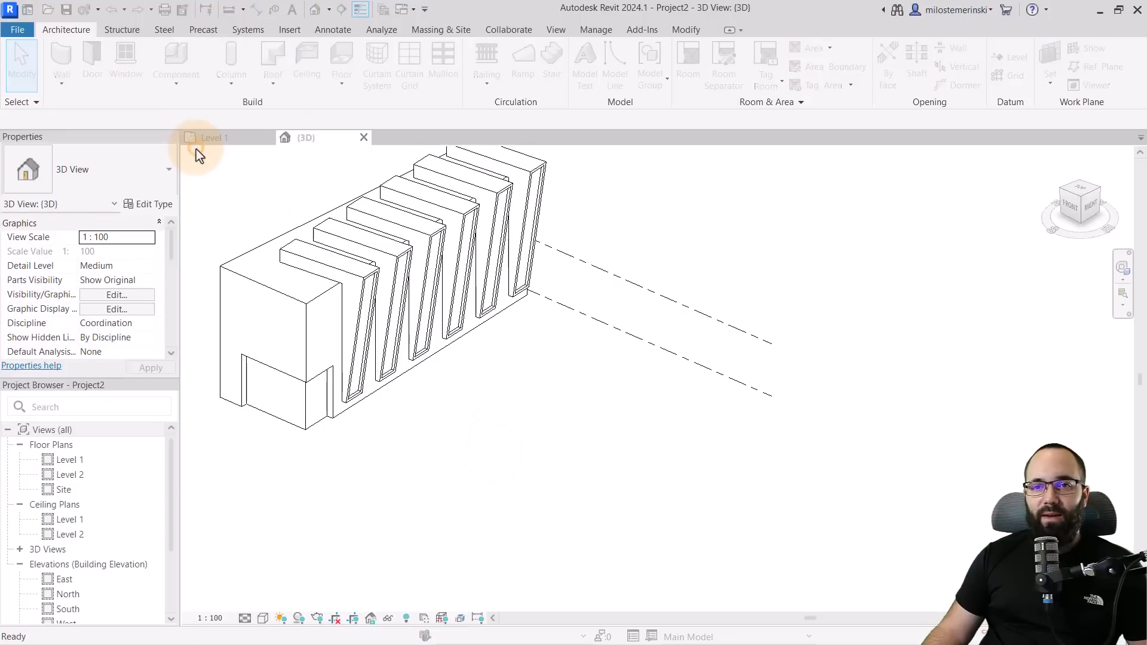
scroll(285, 317, down, 5)
scroll(286, 316, down, 4)
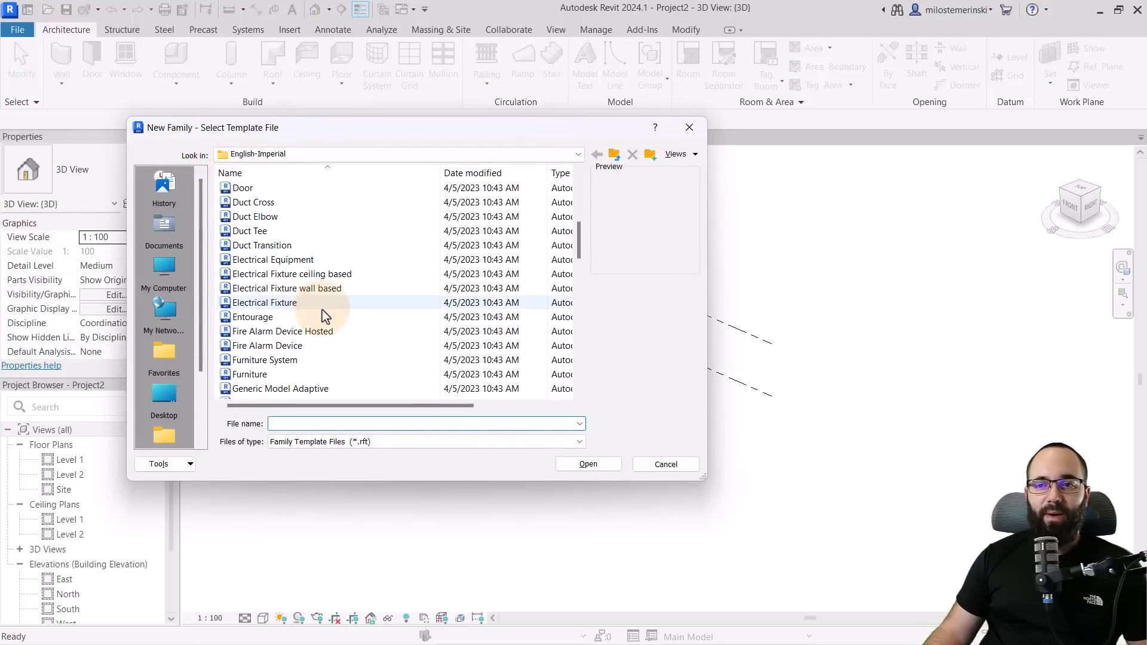
scroll(297, 334, down, 2)
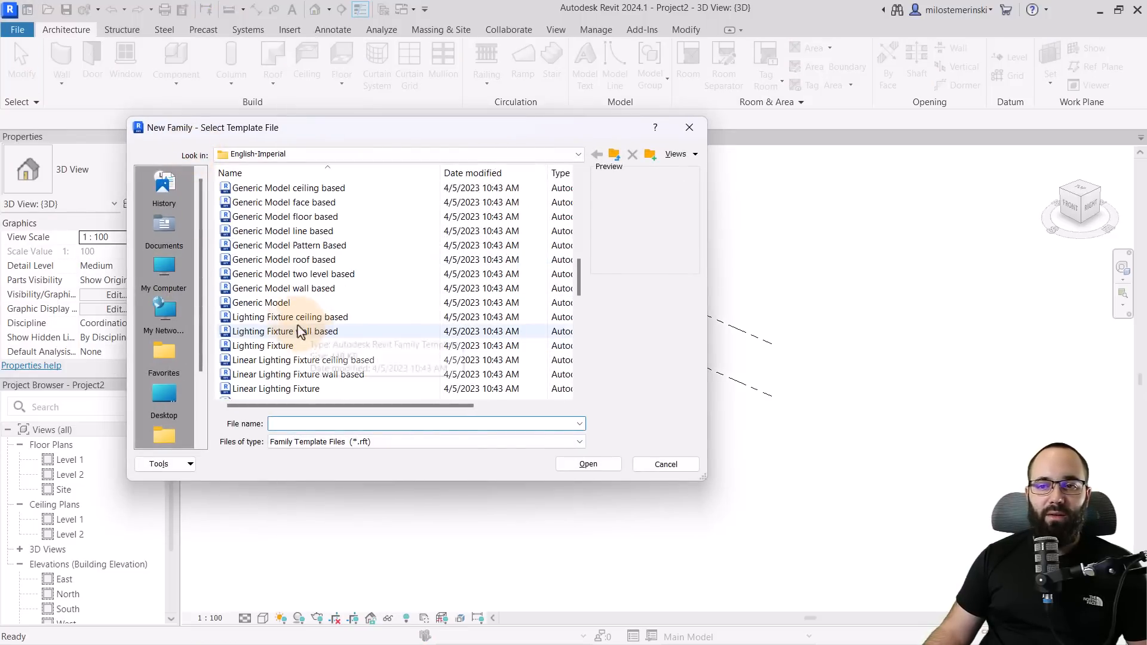
click(277, 303)
click(589, 465)
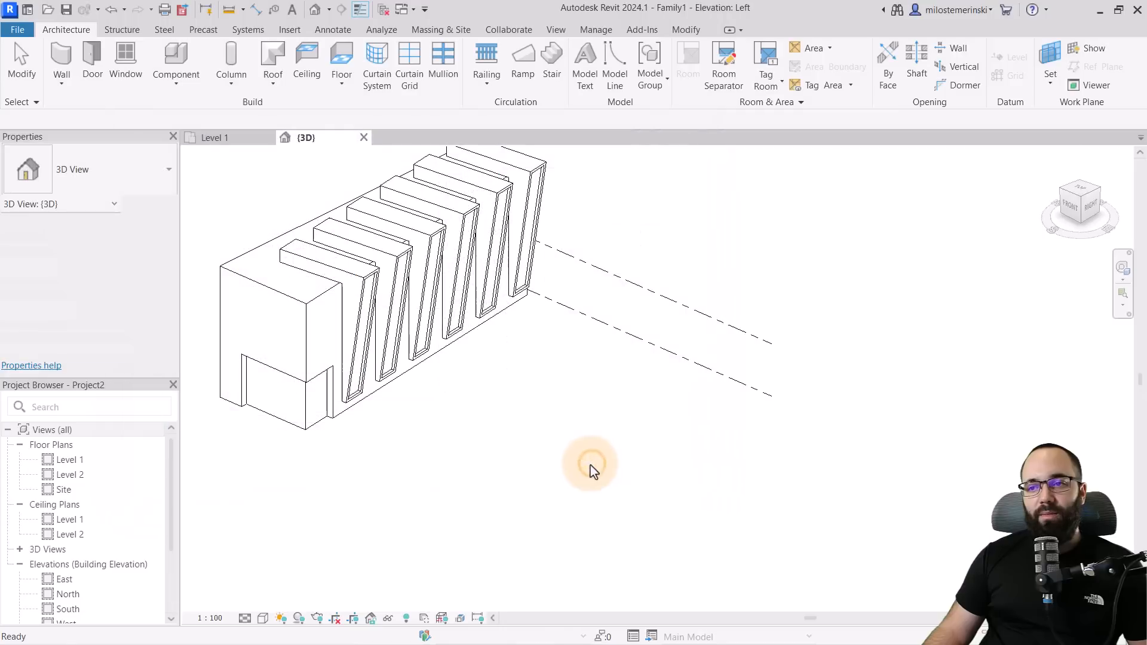
- Import the FormIt file Test Project.axm into the family's Ref. Level floor plan
middle_drag(528, 342, 296, 341)
click(94, 30)
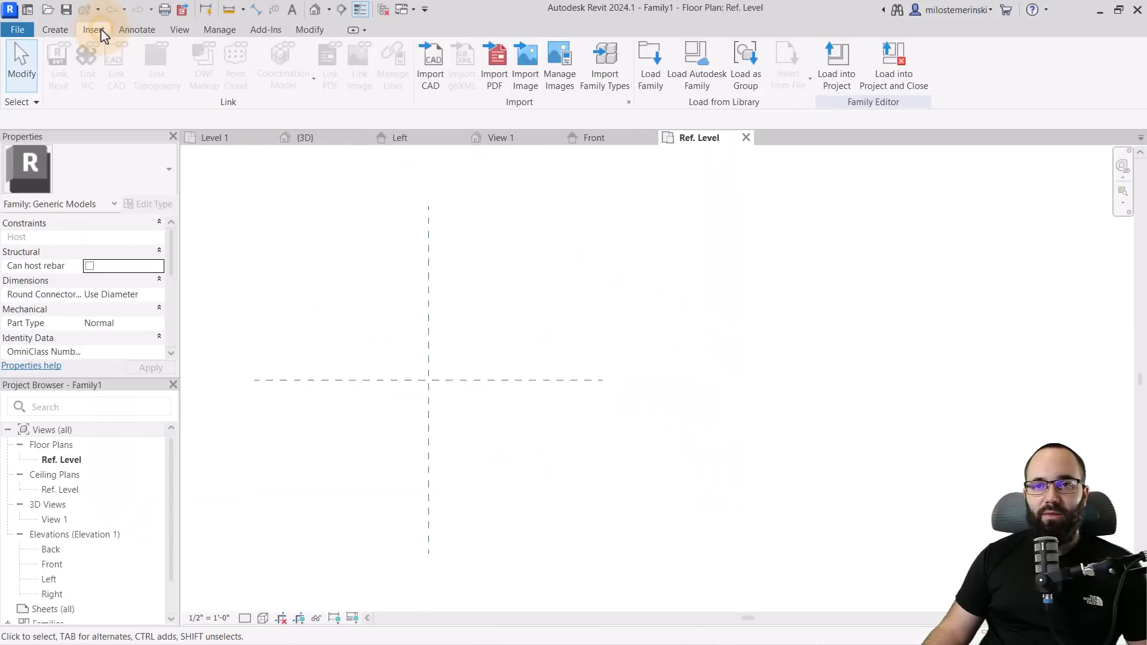
click(430, 64)
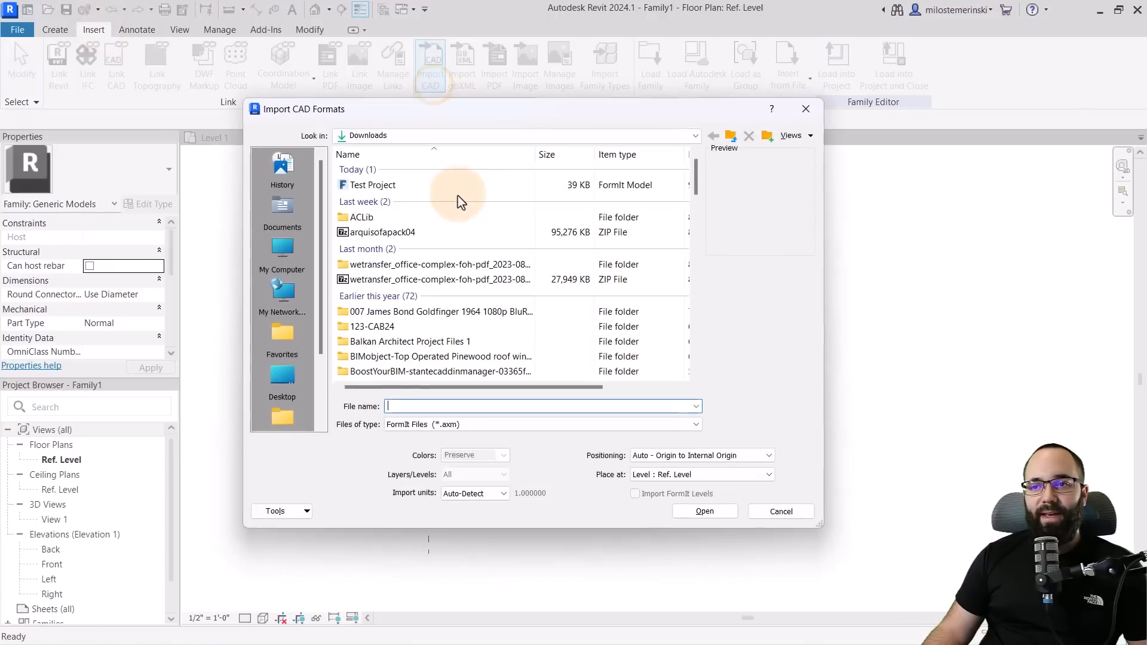
click(422, 188)
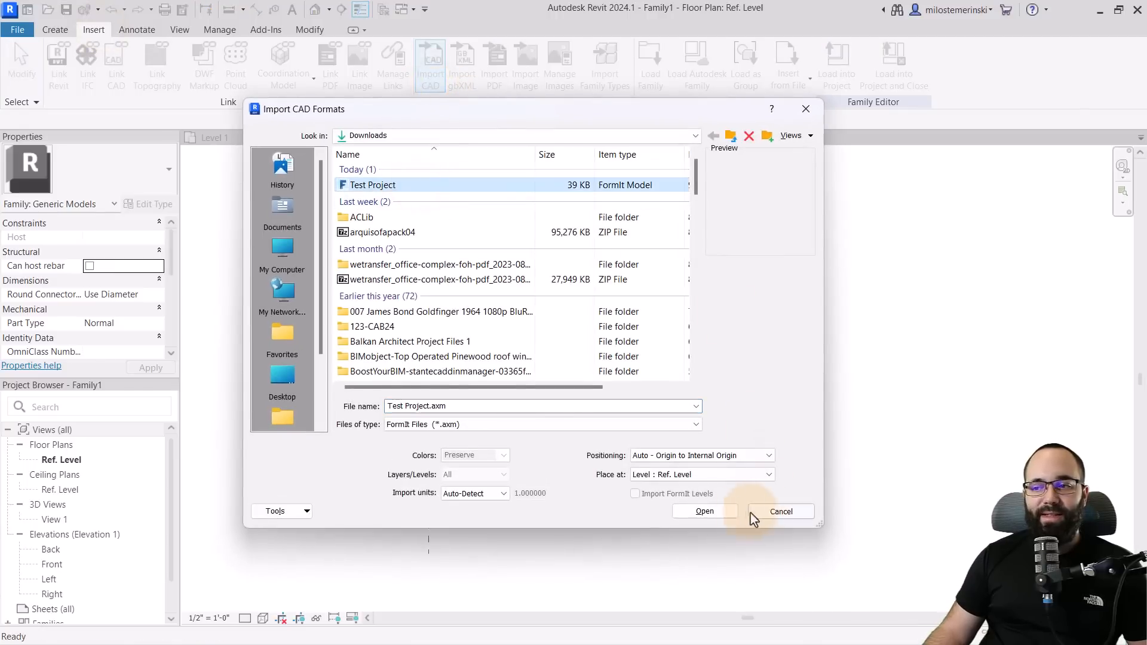
click(717, 513)
- Unpin the imported model in the family, centre it on the reference plane intersection and pin it again
scroll(538, 424, down, 4)
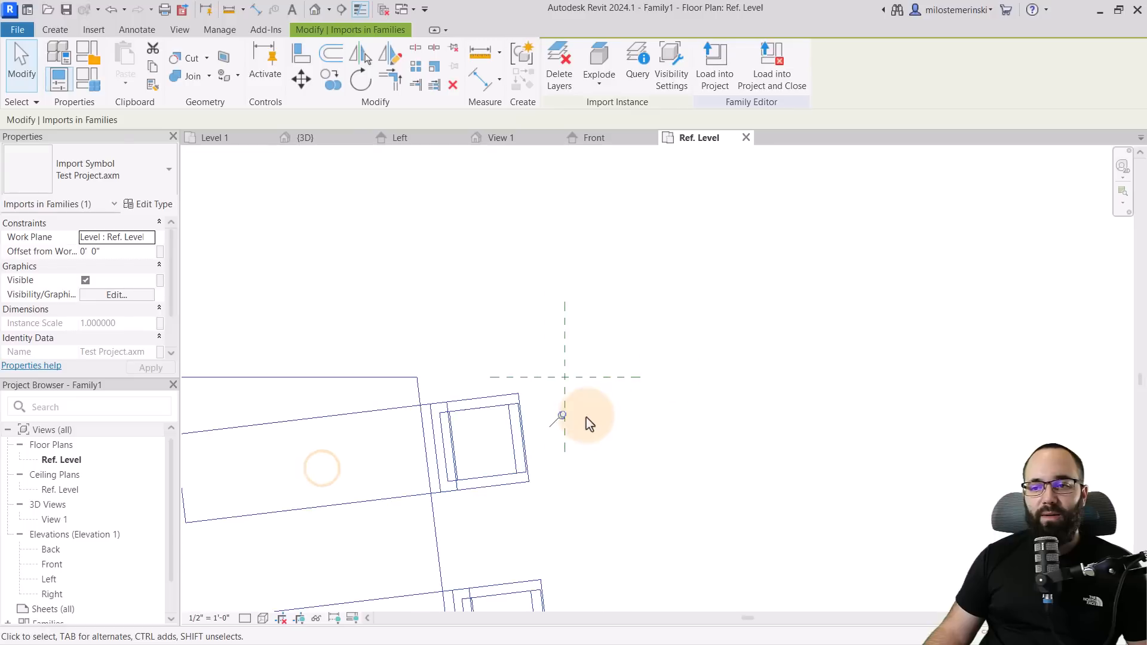
scroll(622, 311, down, 4)
click(593, 459)
click(597, 425)
drag(598, 460, 643, 307)
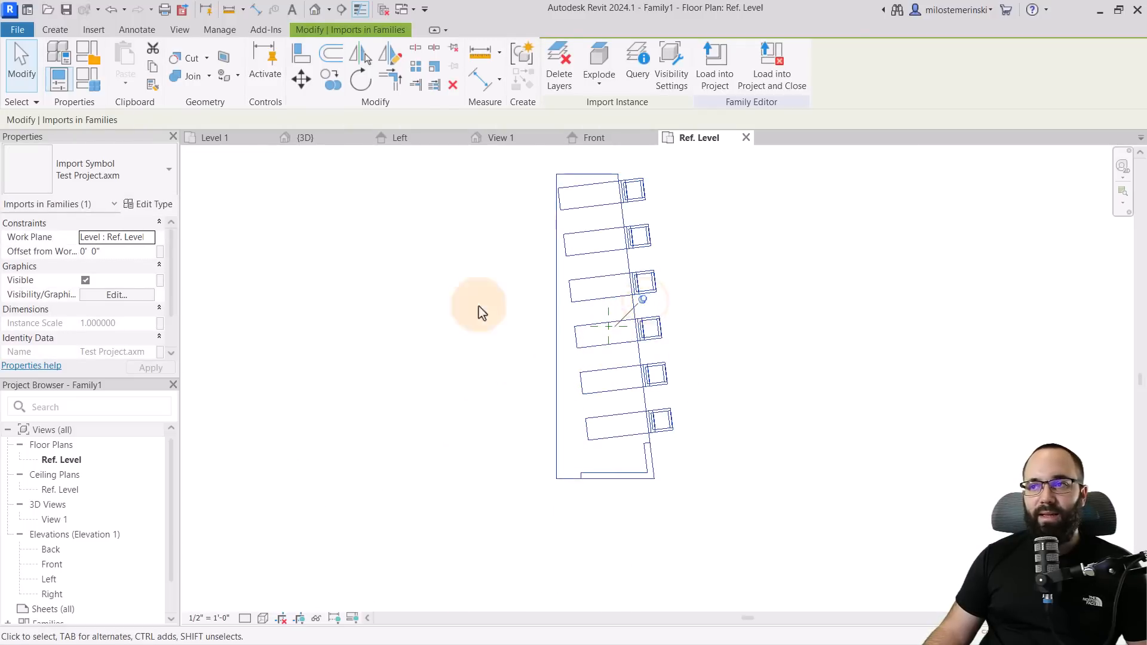
- Save the family to the Desktop as Test Project Family
click(397, 313)
click(66, 10)
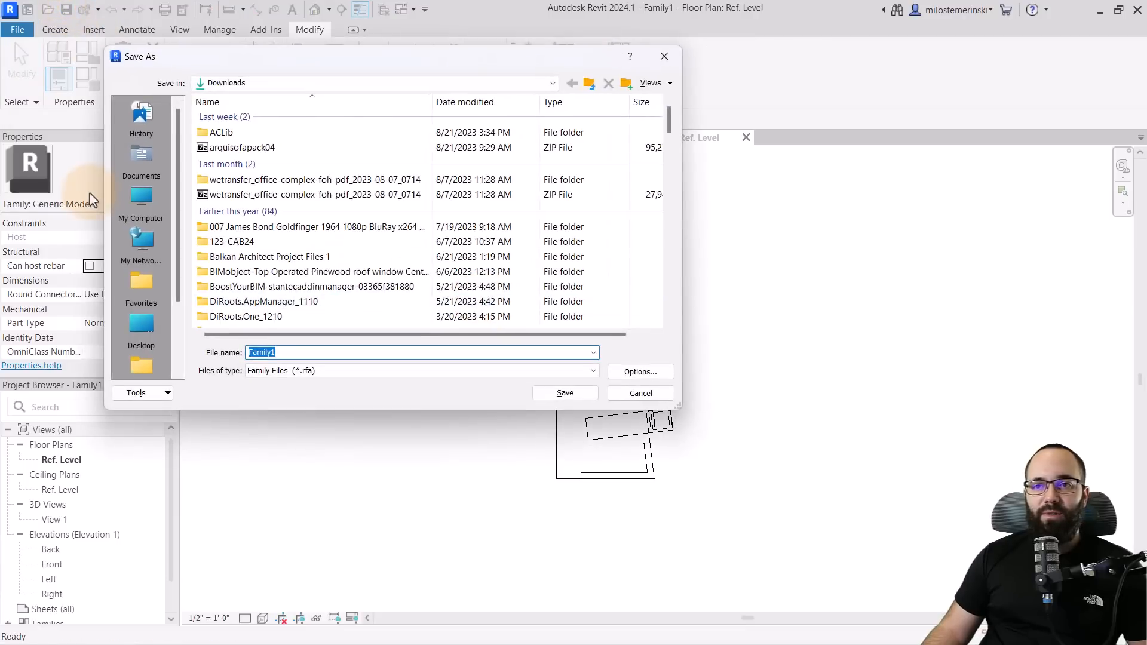
click(141, 325)
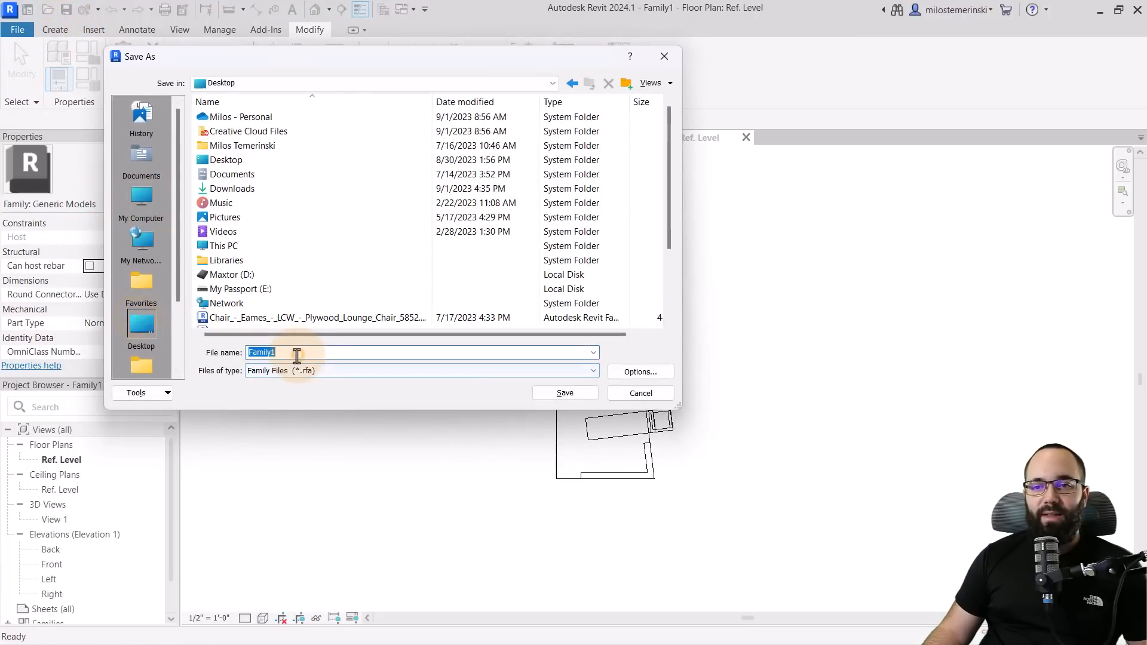
text(Test)
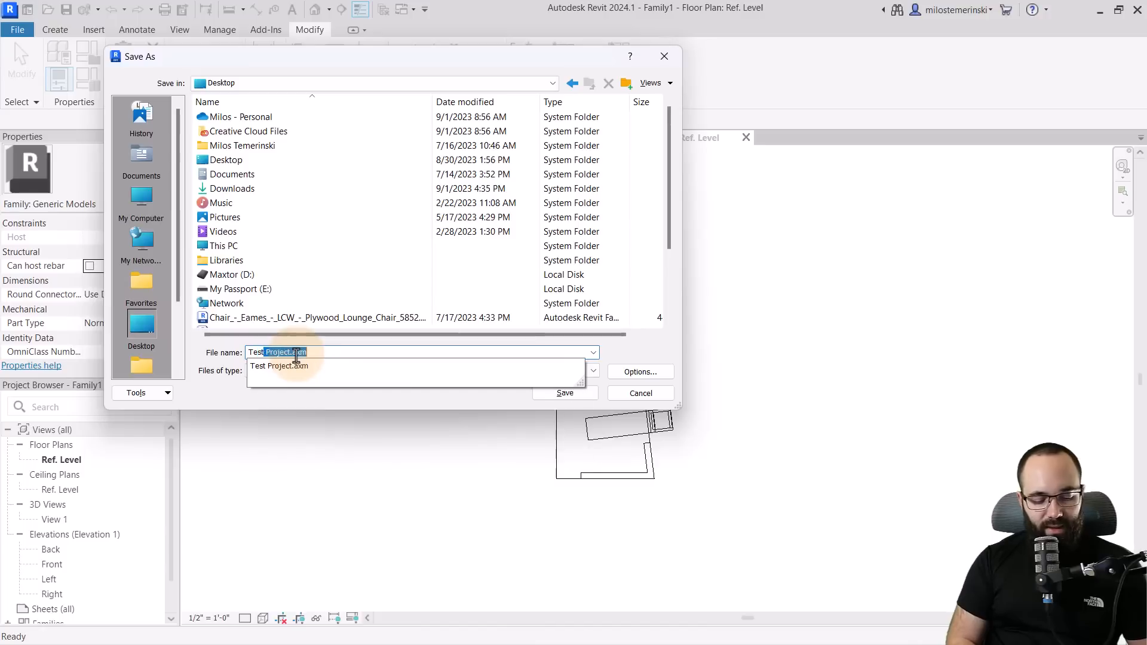
text( Project)
key(Delete)
text(Family)
click(565, 393)
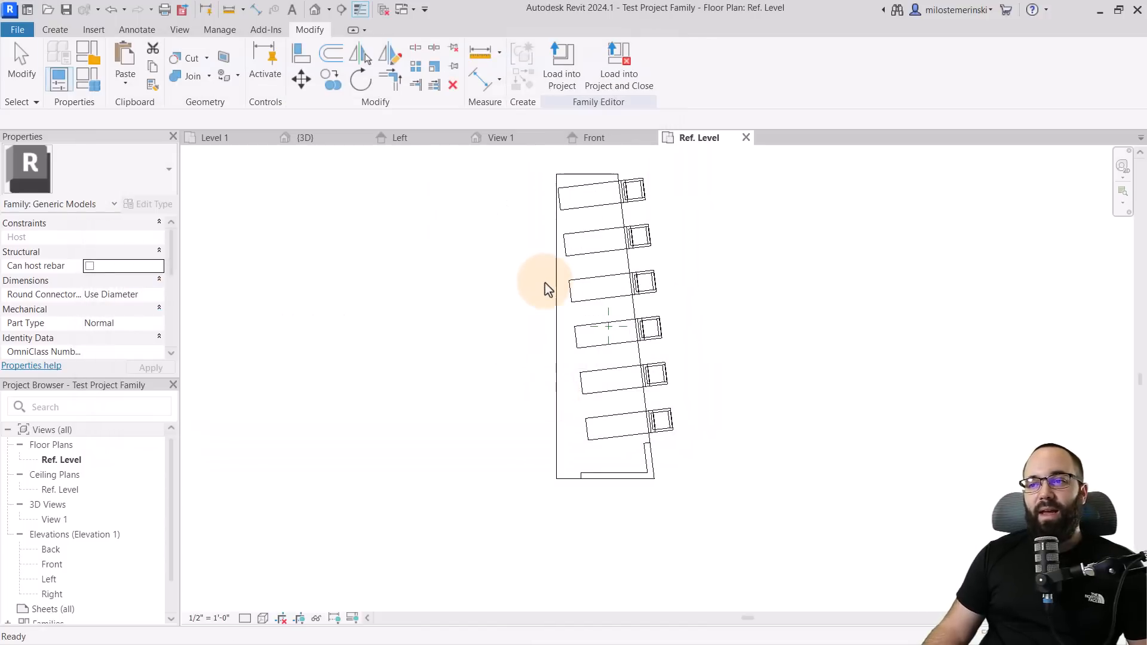
- Load Test Project Family into the project, place one instance beside the imported building on Level 1 and check it in the 3D view
click(594, 80)
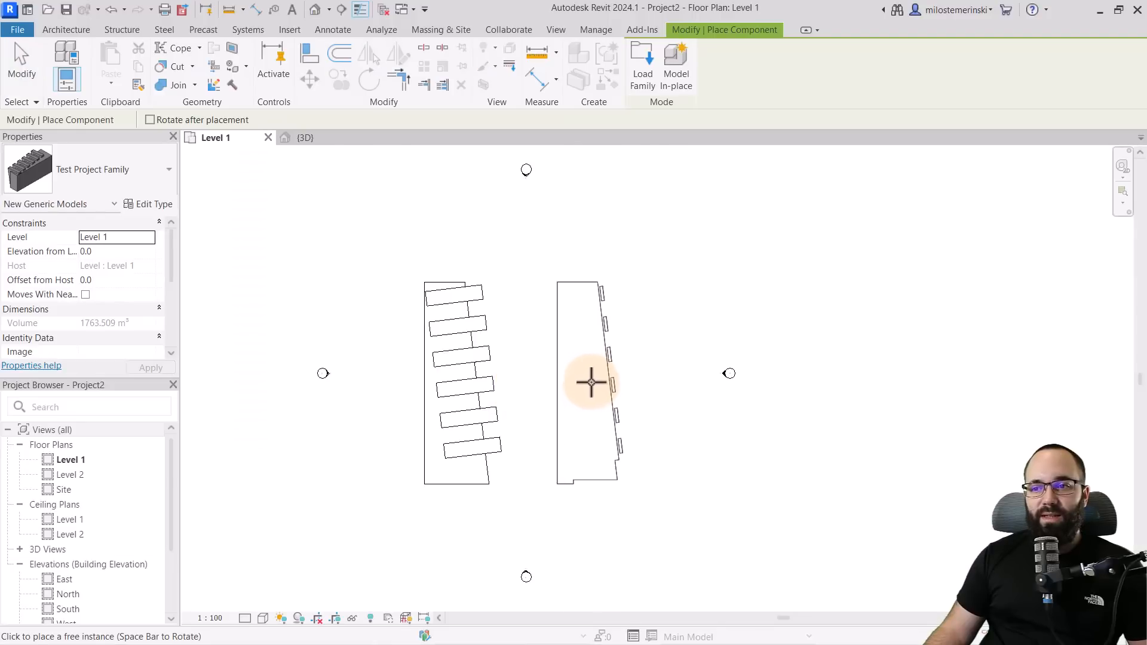
click(577, 382)
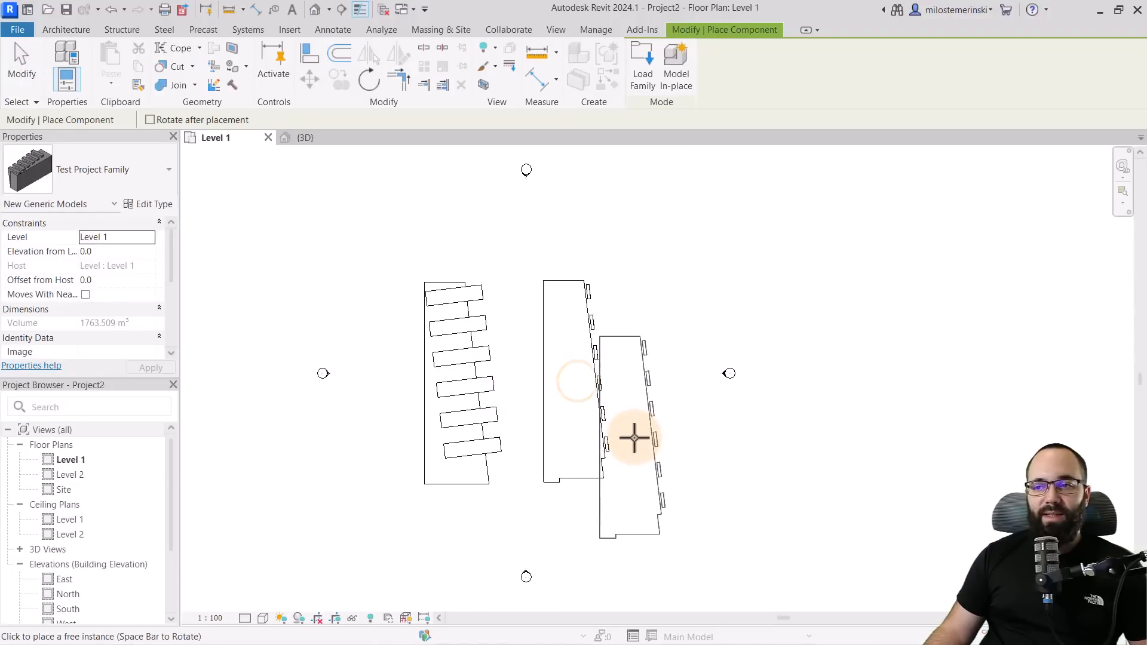
key(Escape)
key(Escape)
click(324, 143)
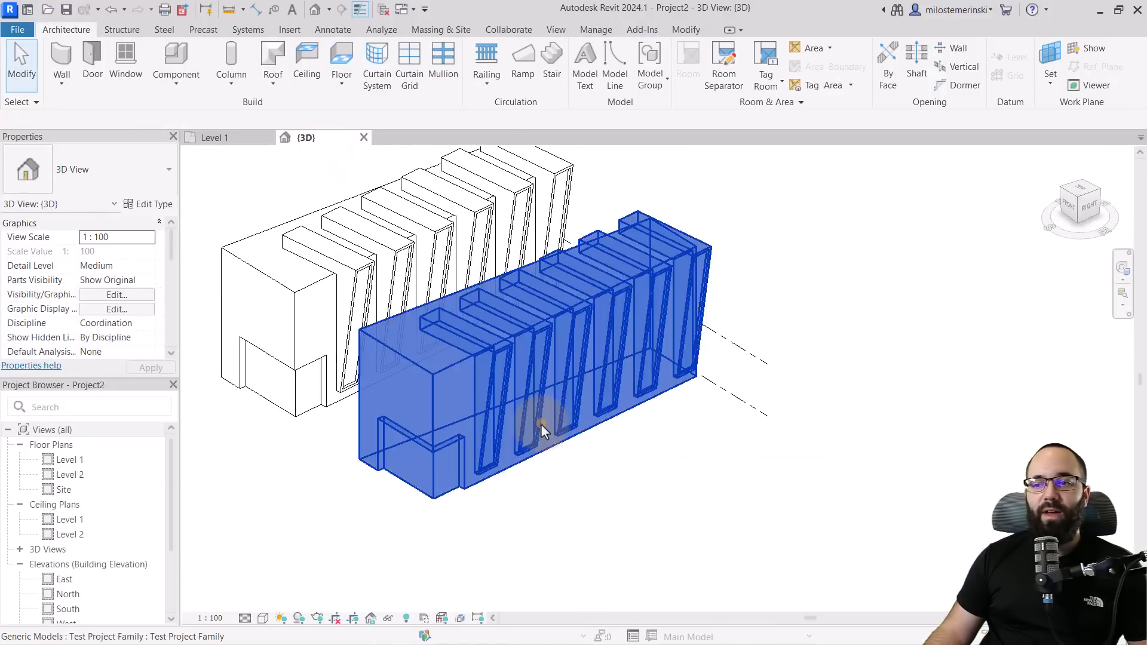
click(542, 425)
click(543, 491)
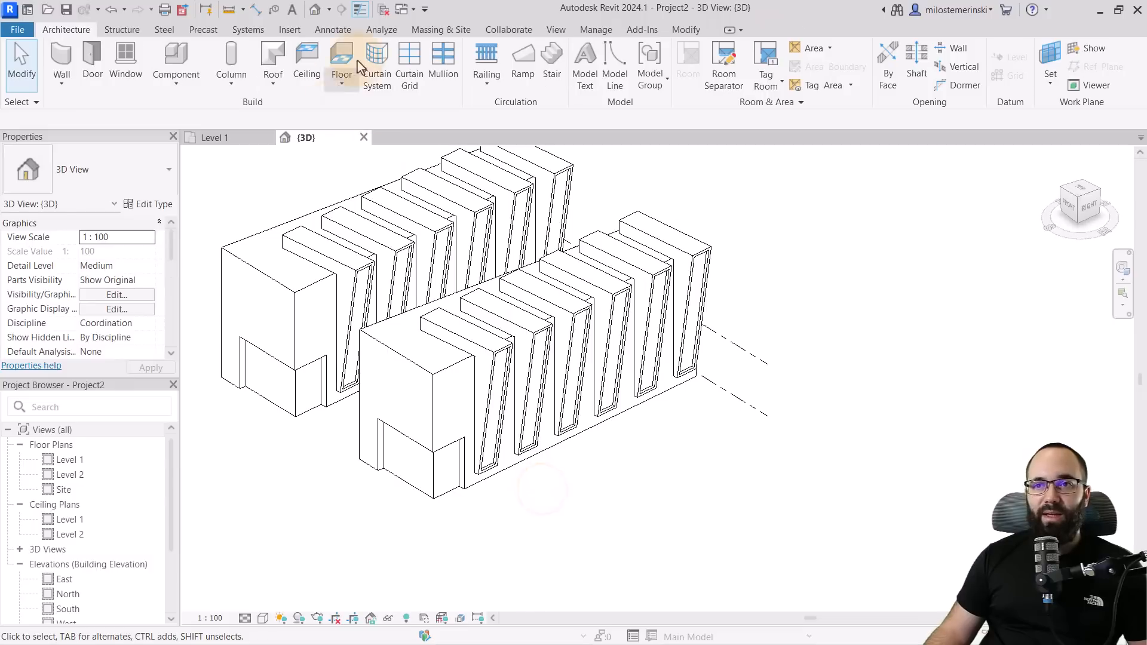
- Create a 1500 x 3000mm curtain system by face on the two recessed entrance faces and the first two slanted window faces
click(434, 30)
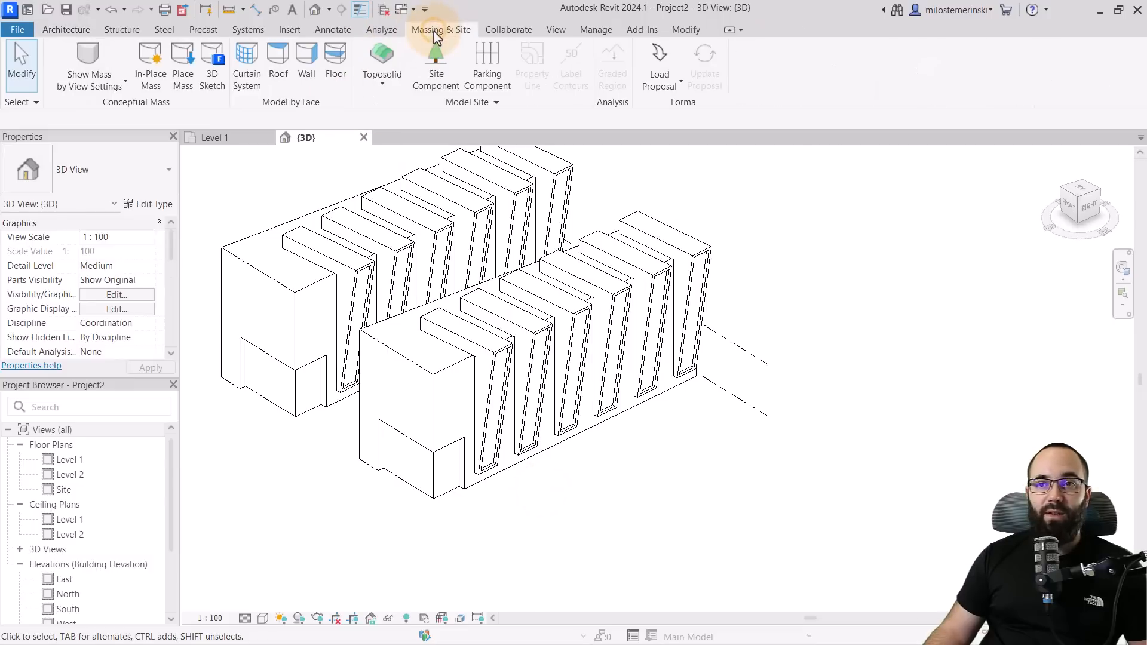
click(250, 85)
click(434, 495)
click(443, 488)
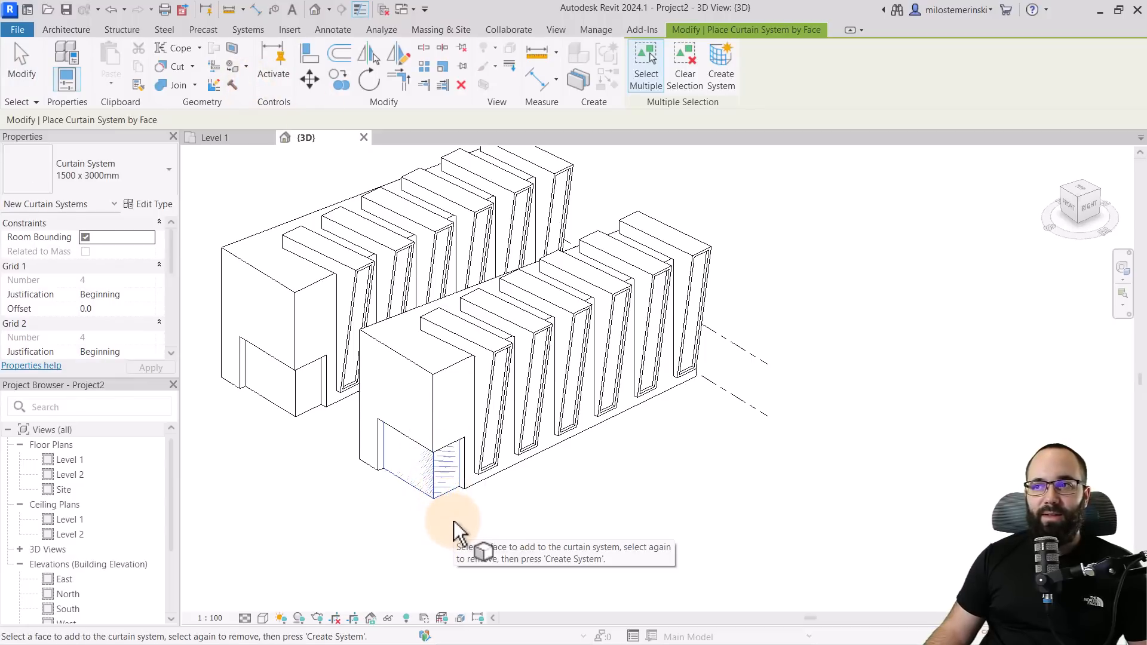
scroll(504, 468, up, 4)
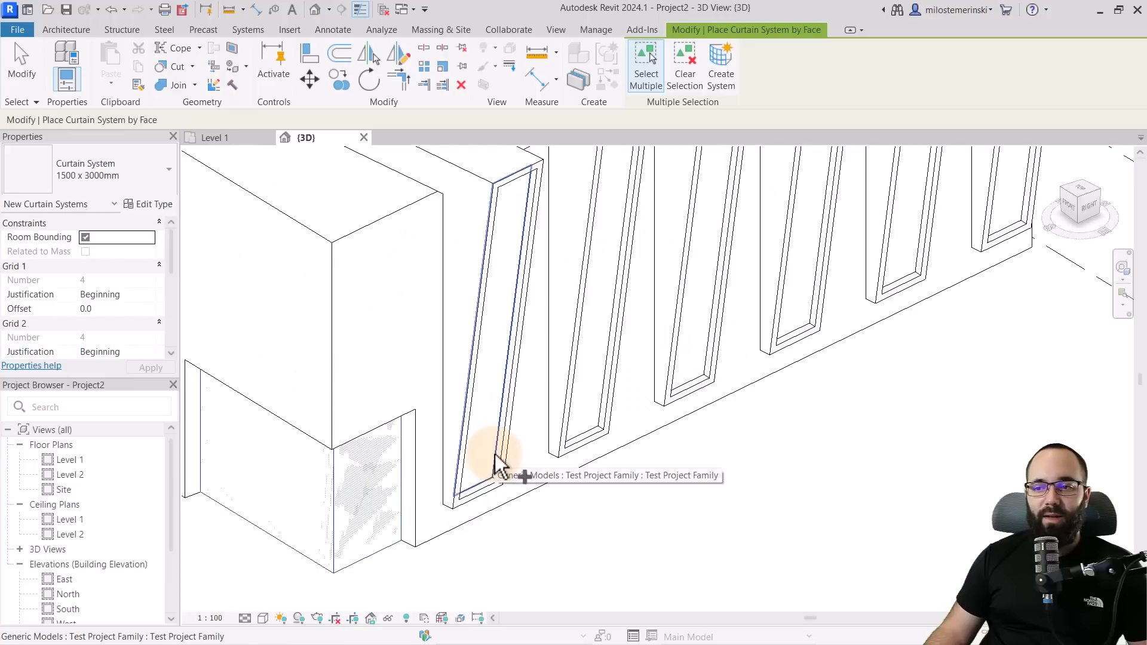
click(496, 463)
click(597, 414)
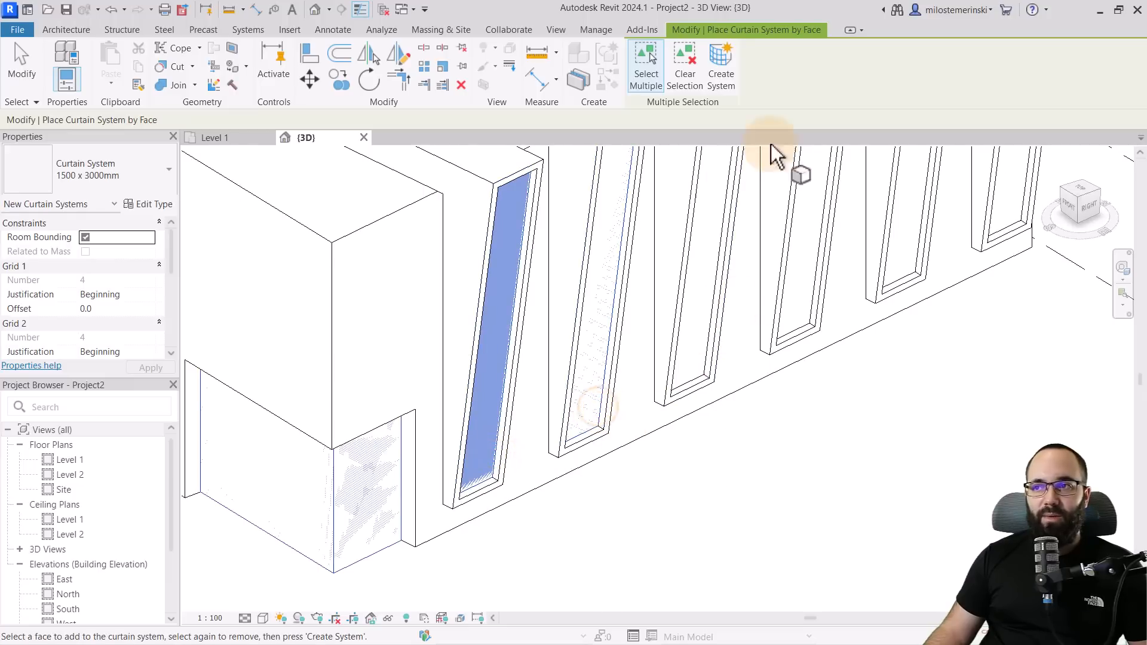
click(722, 65)
- Change the 3D view's visual style to show the buildings with shaded surfaces
shift+middle_drag(623, 340, 546, 384)
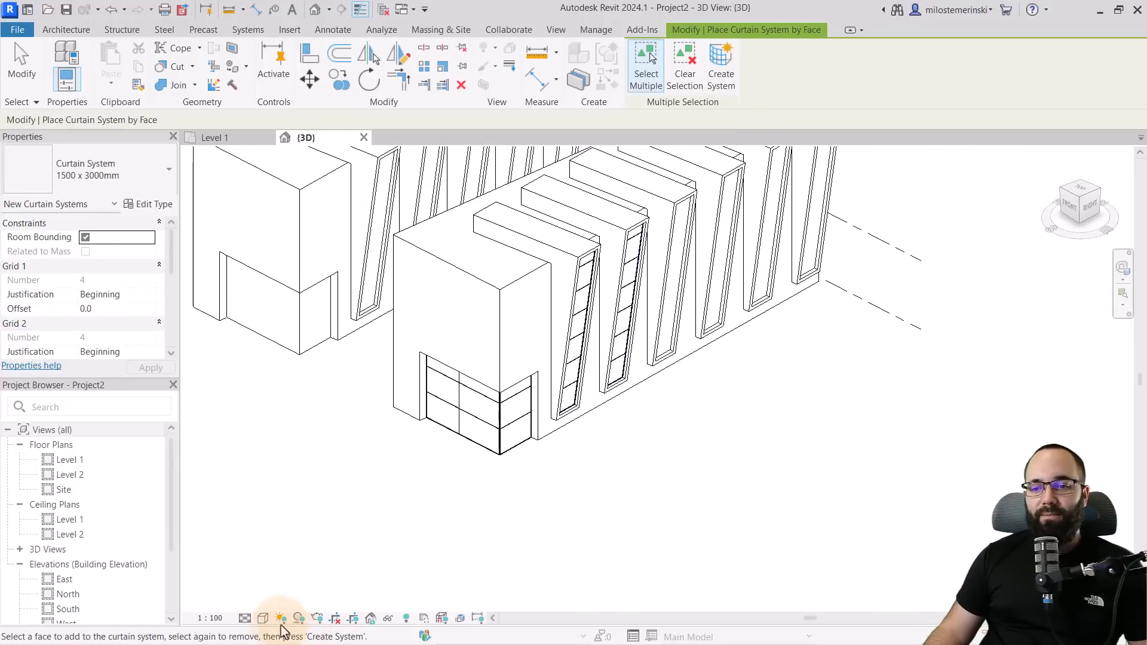
click(263, 618)
click(287, 601)
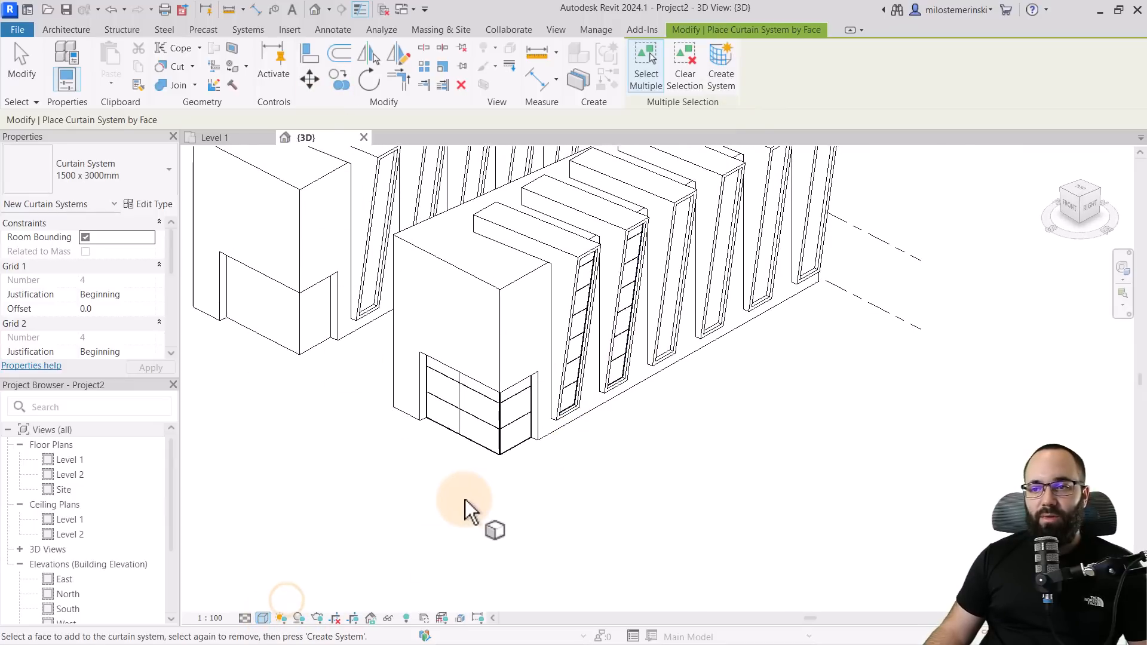
shift+middle_drag(537, 509, 392, 402)
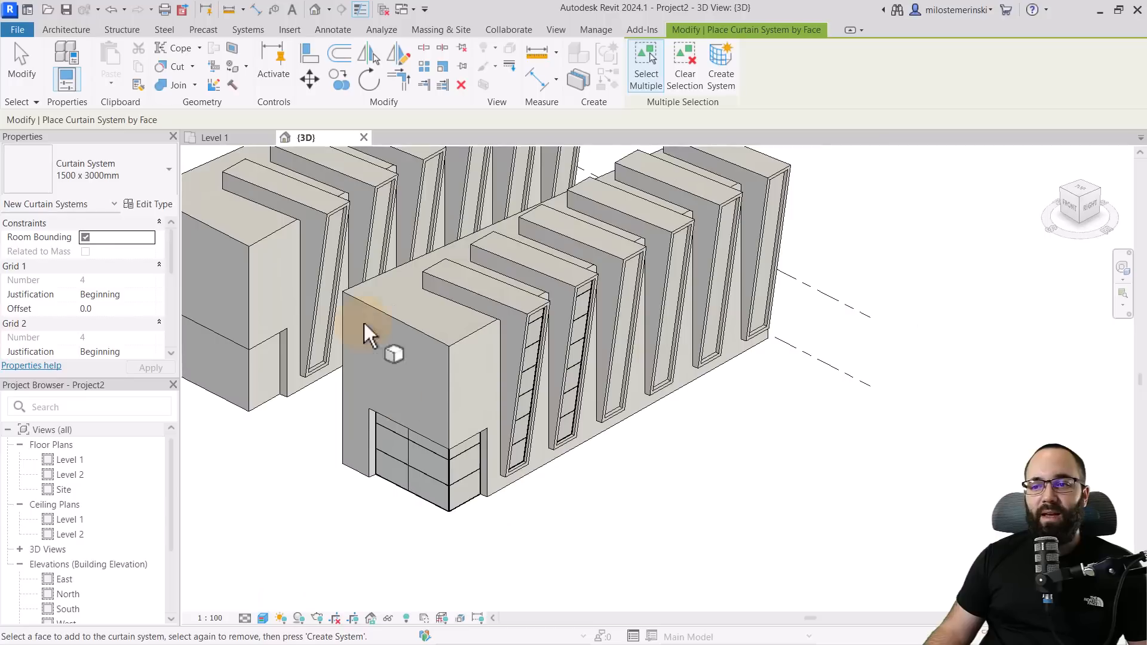
- Apply Generic - 200mm walls by face to the front facade and long side of the placed family, and end the command
click(336, 32)
click(441, 30)
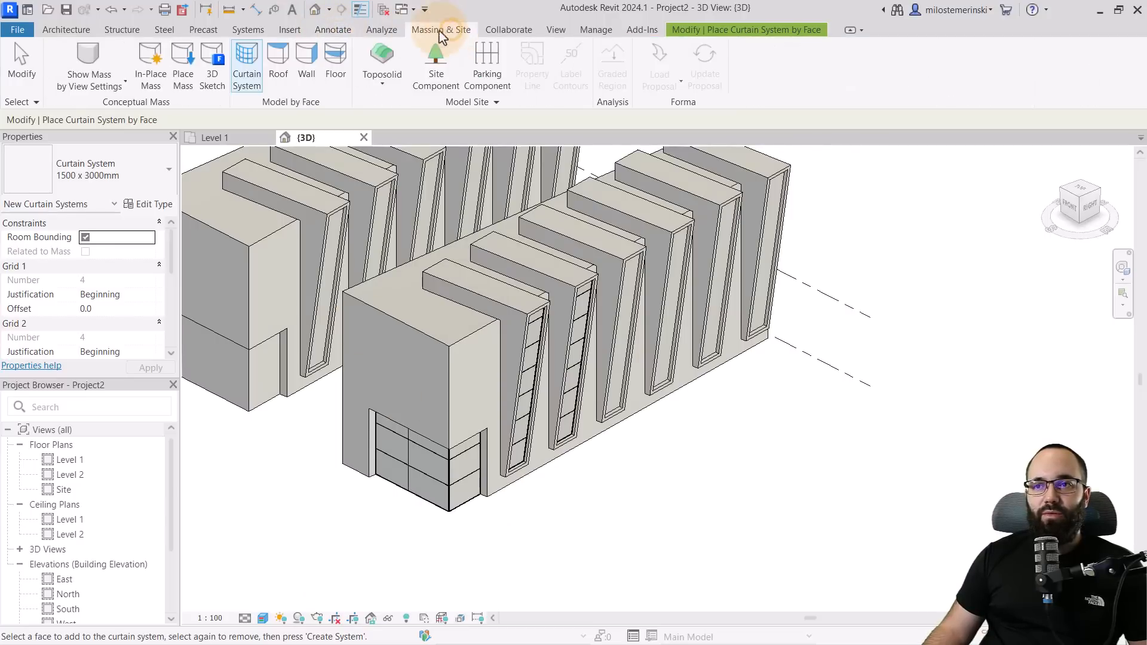
click(307, 67)
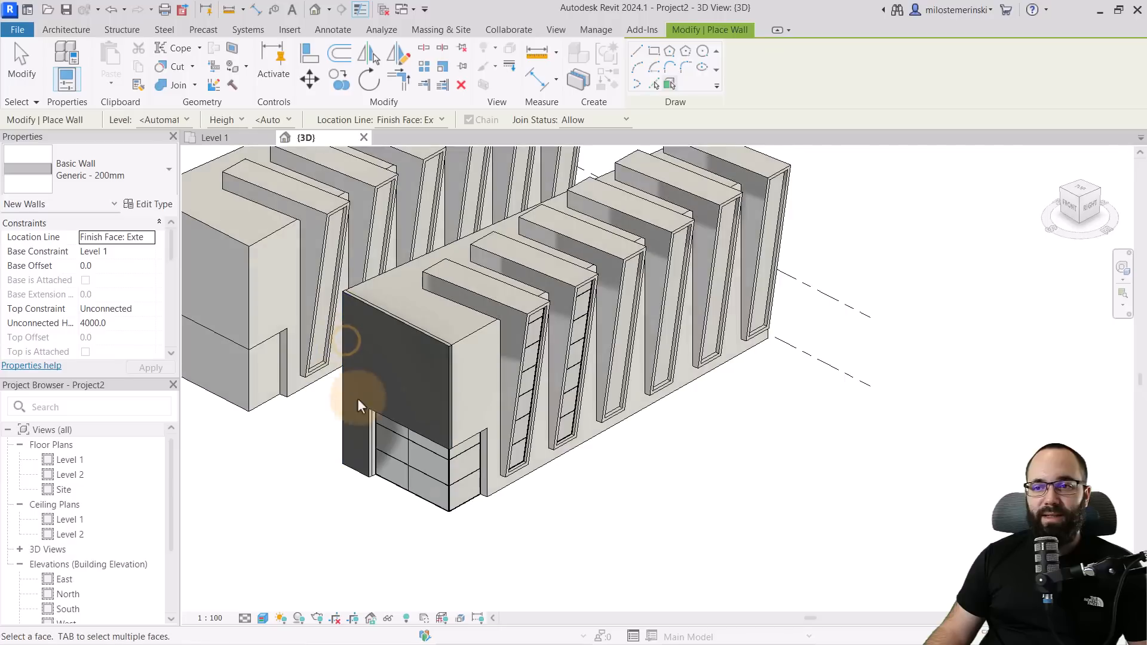
middle_drag(607, 467, 413, 466)
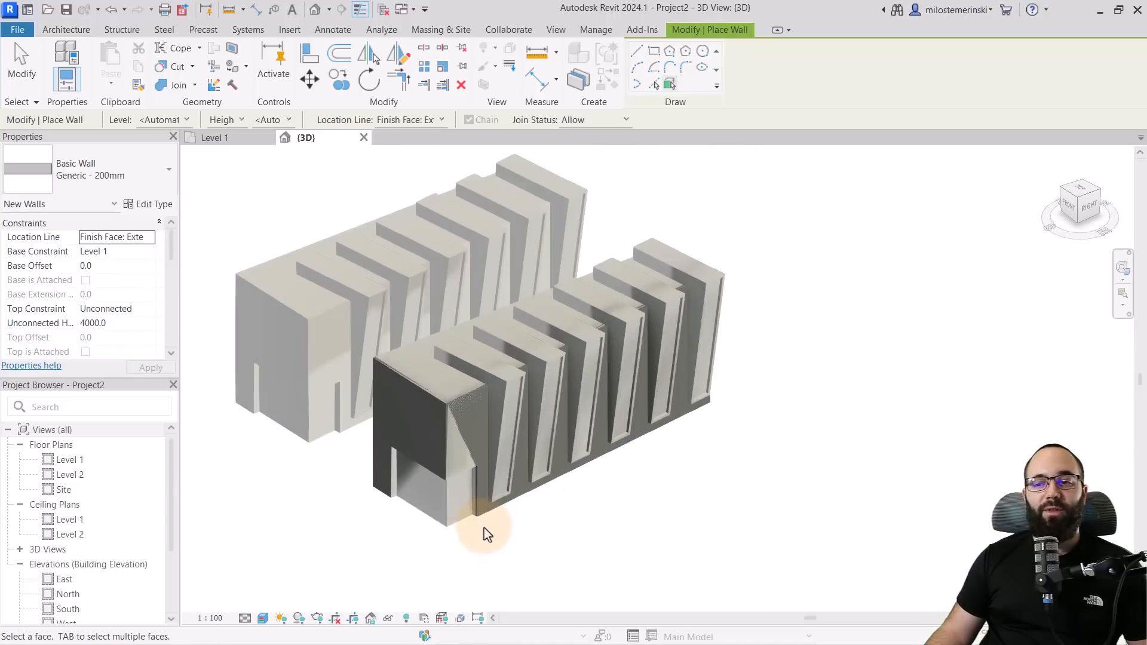
key(Escape)
key(Escape)
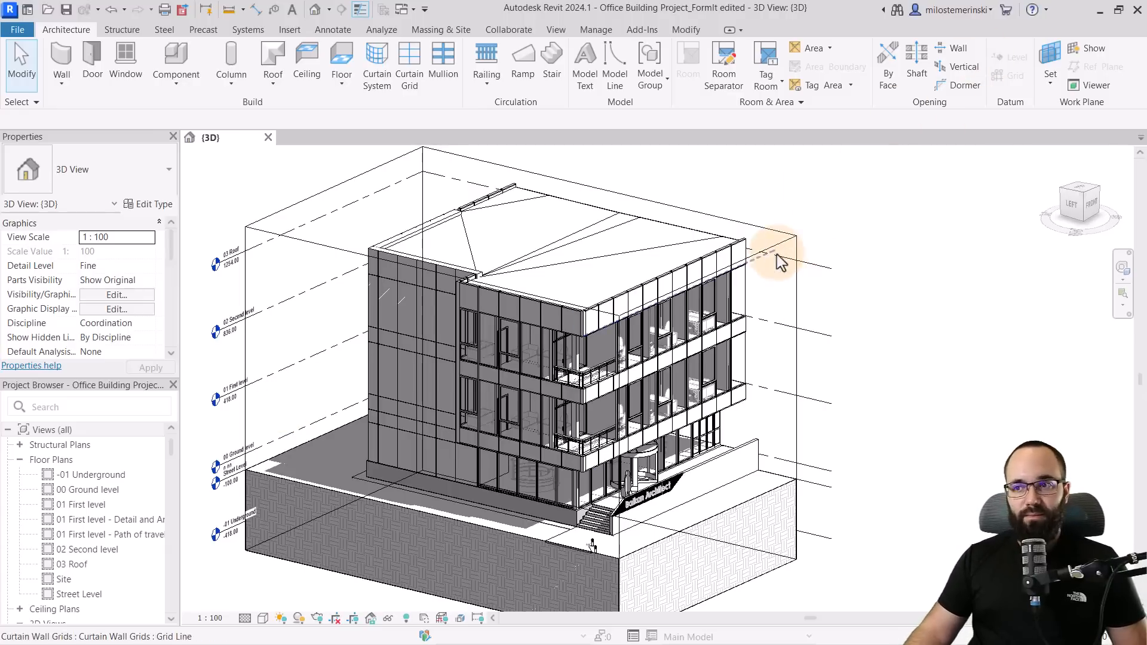
- In the Office Building Project_FormIt edited model, start a 3D Sketch that launches FormIt with all visible Revit objects
shift+middle_drag(754, 460, 859, 502)
scroll(589, 359, up, 4)
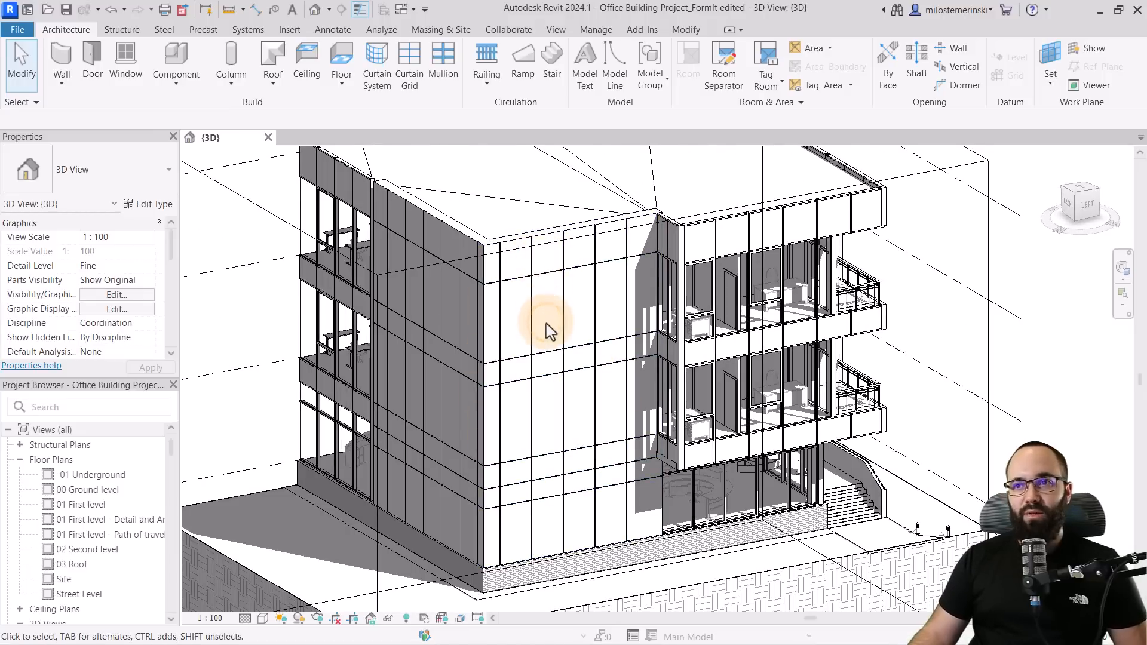
click(439, 31)
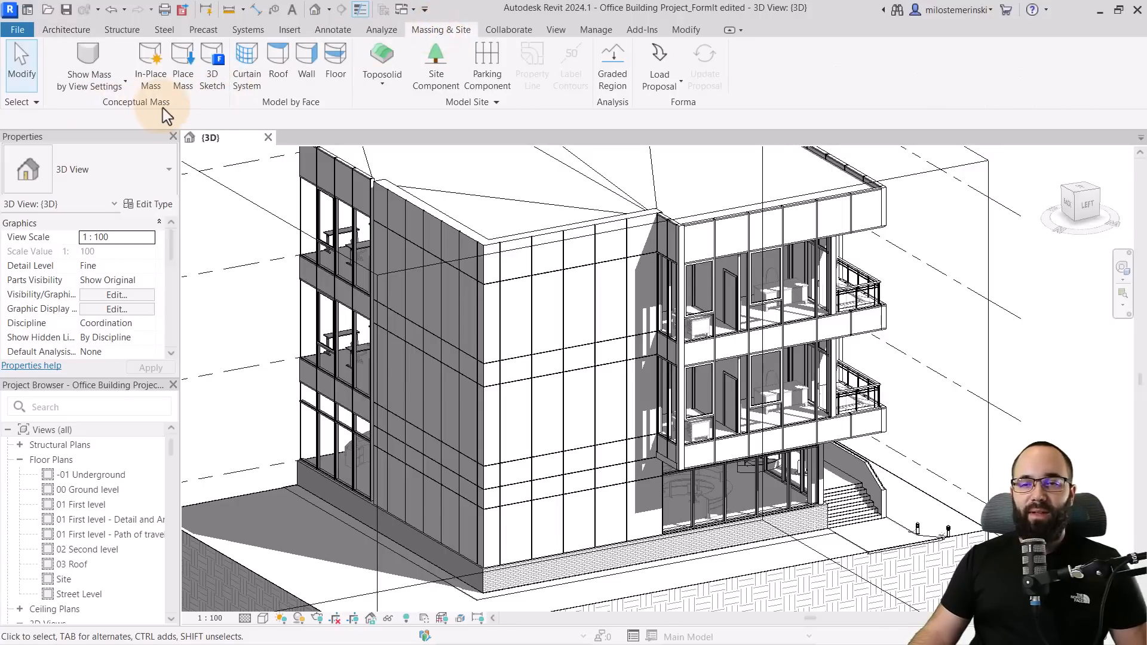
click(218, 73)
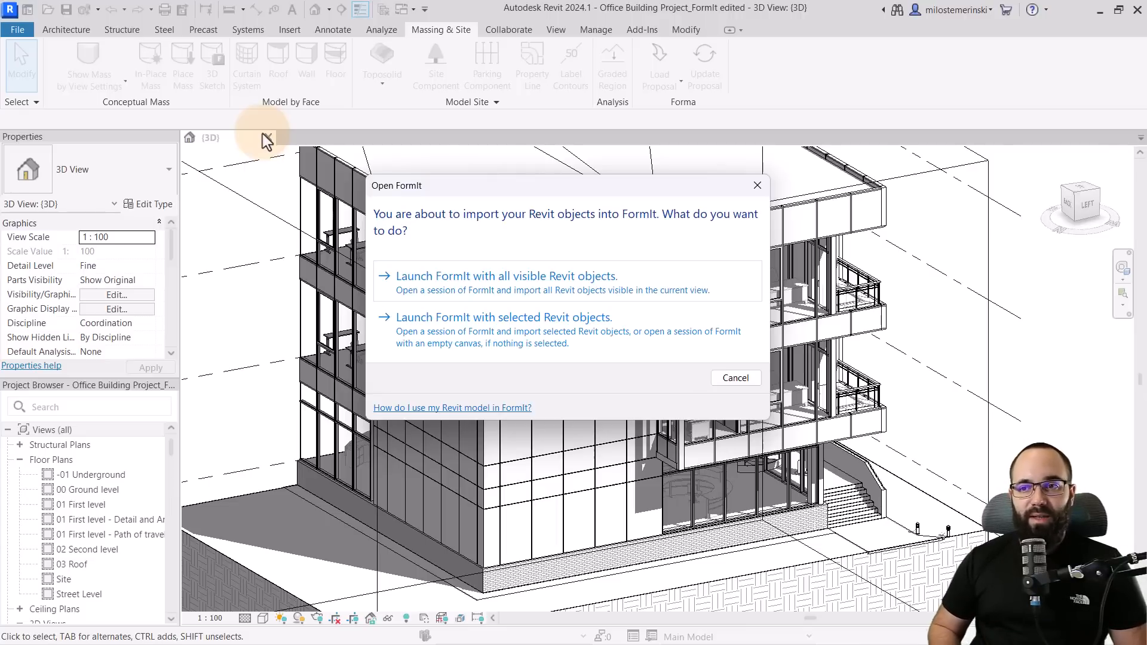
drag(555, 183, 549, 178)
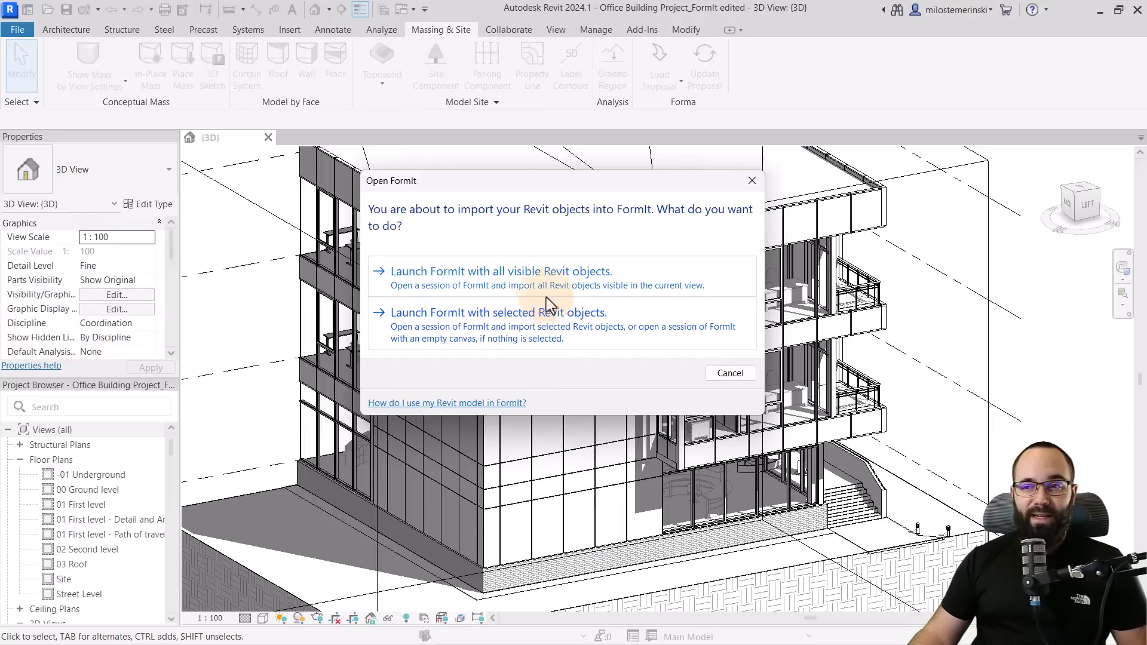
click(476, 287)
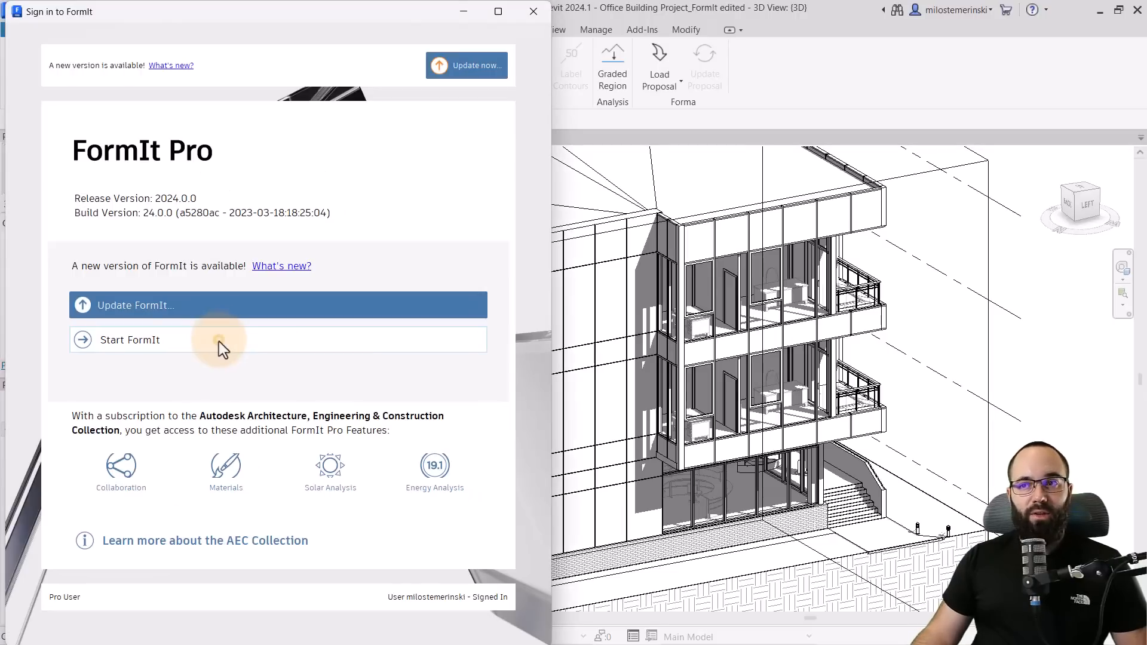
- Bring the whole office building into view in FormIt and hide the Satellite Image layer
scroll(392, 471, down, 8)
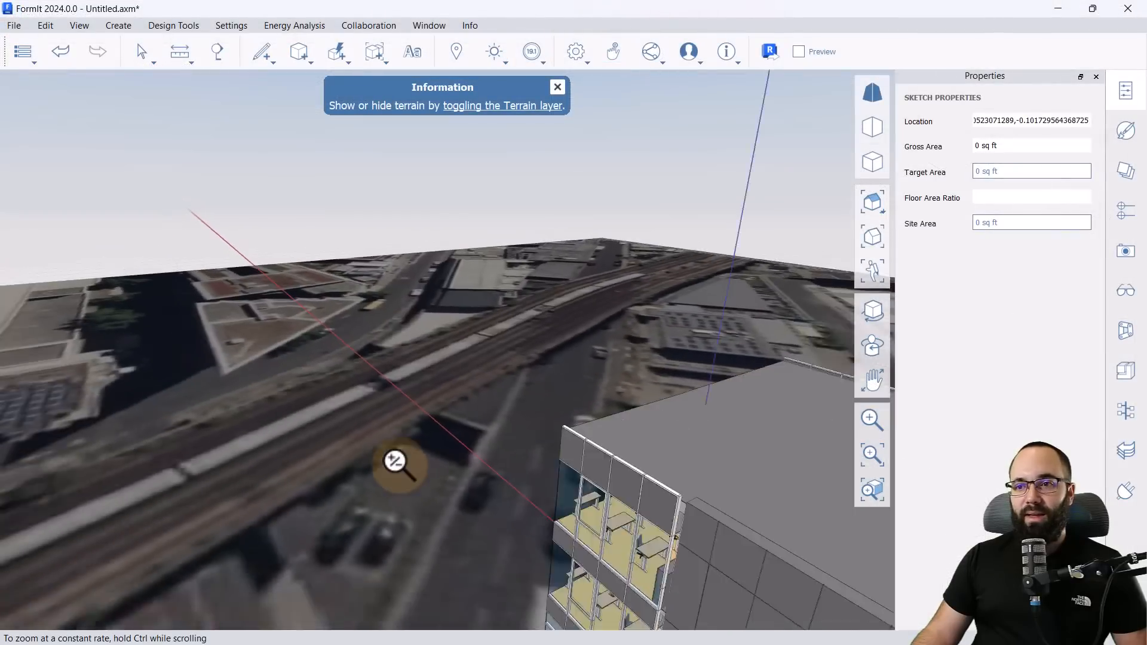
scroll(400, 466, down, 5)
shift+middle_drag(382, 435, 392, 464)
scroll(318, 334, down, 3)
scroll(472, 456, up, 5)
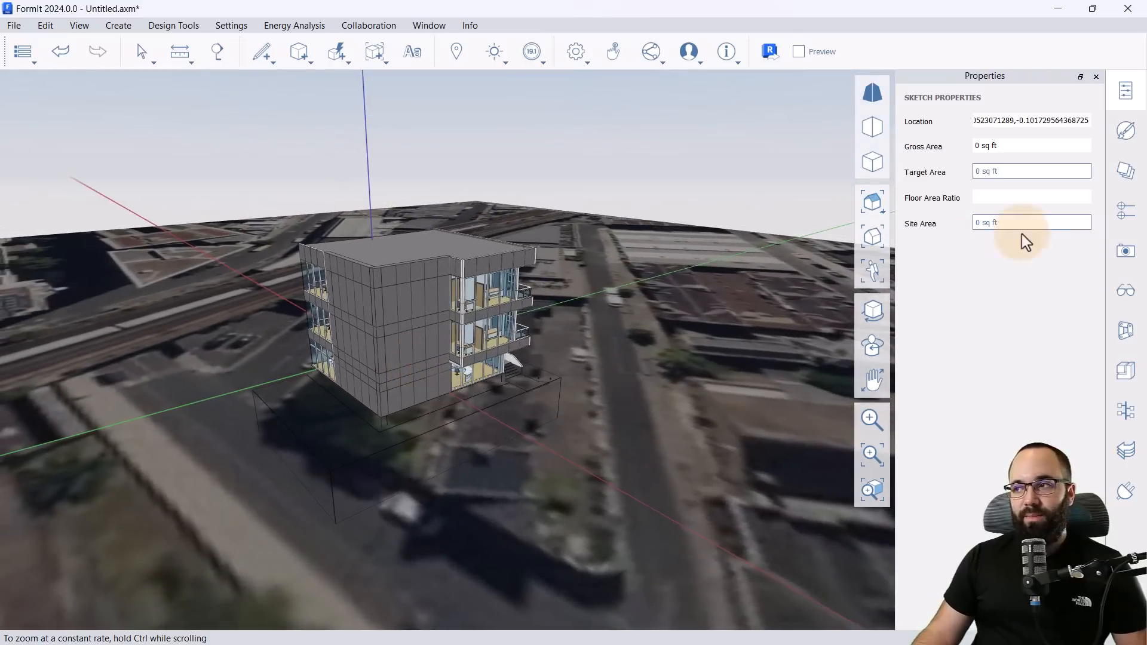
click(1120, 173)
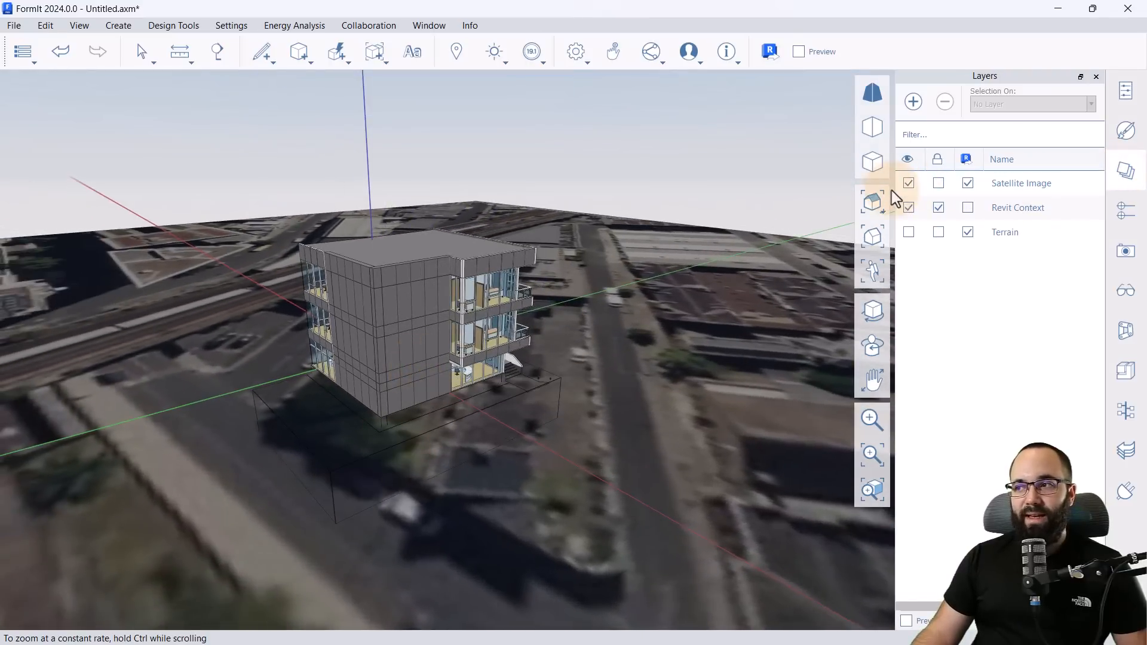
click(909, 184)
shift+middle_drag(474, 448, 521, 453)
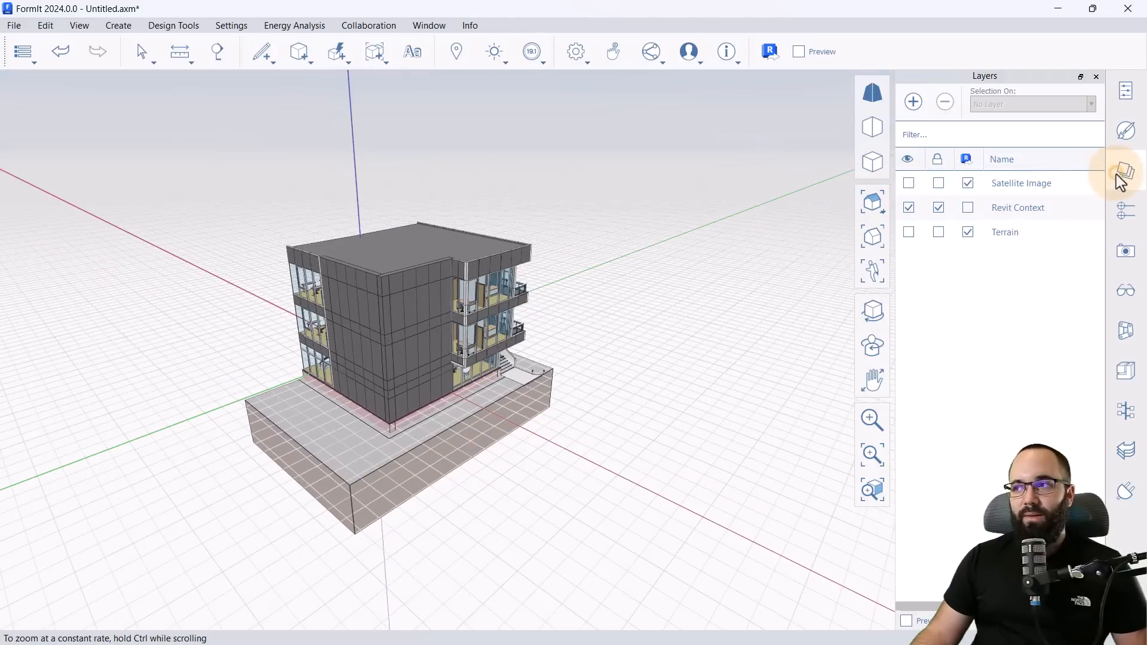
- Close all the docked side panels, including Properties and Plugin Manager, to clear the modelling area
click(1131, 92)
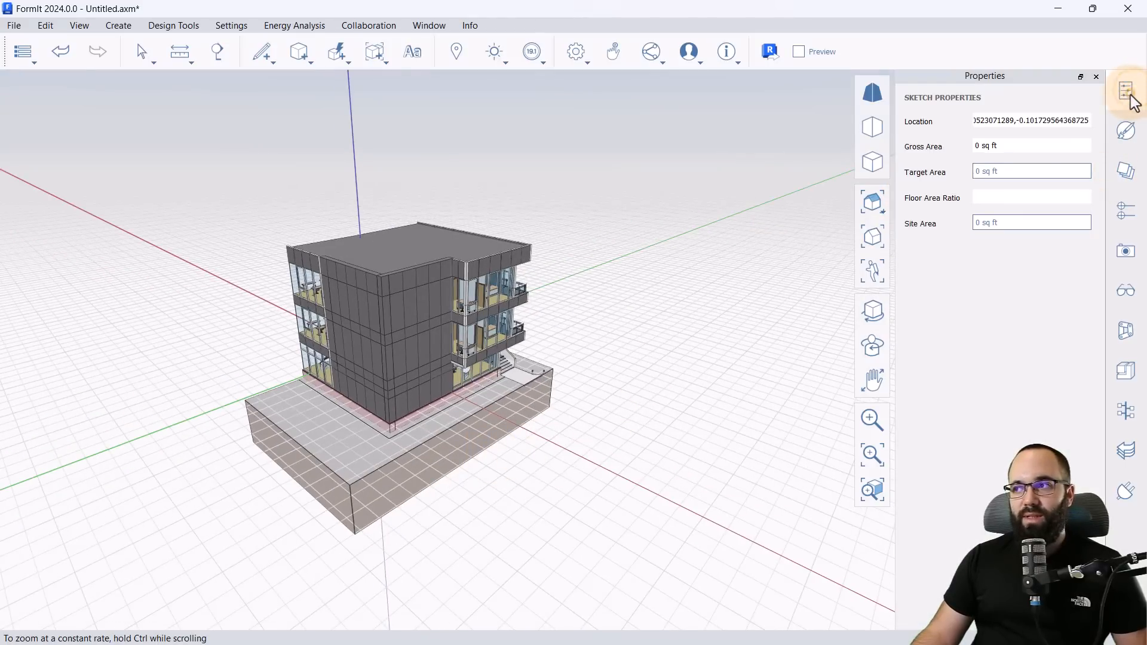
click(1097, 77)
click(1096, 77)
click(1096, 77)
click(1096, 77)
click(1096, 77)
click(1096, 77)
click(1096, 77)
click(1096, 77)
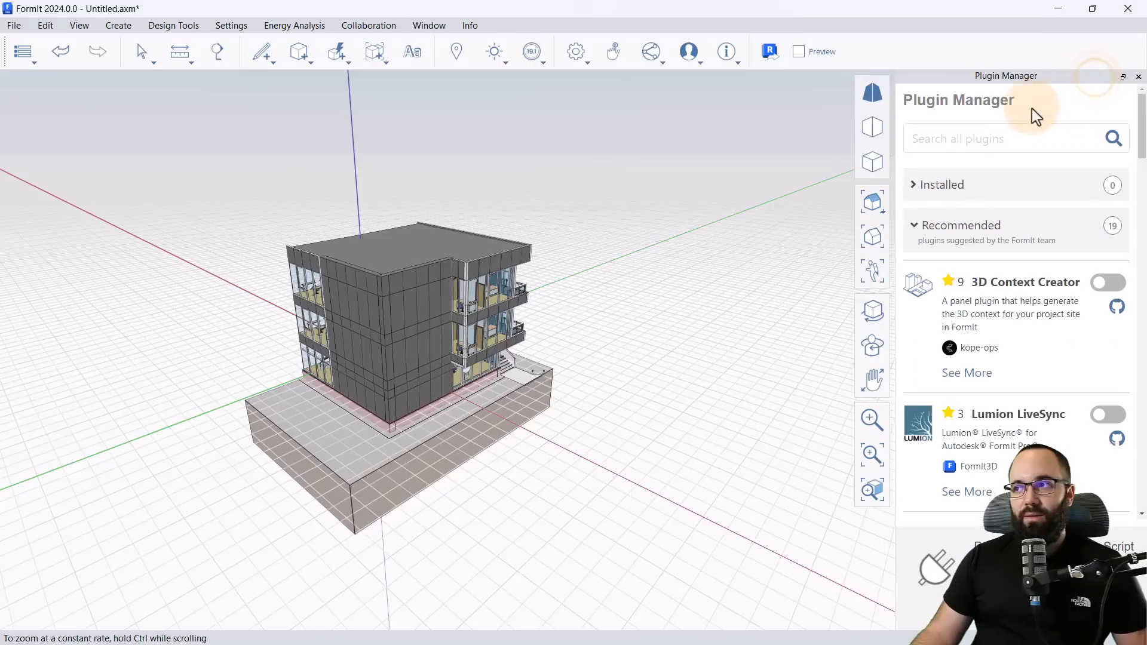
click(1139, 76)
- Start a rectangle on the dark panelled side facade, snapping its top edge to the upper panel joints, about 18'-5" long
middle_drag(584, 384, 559, 413)
scroll(560, 414, up, 6)
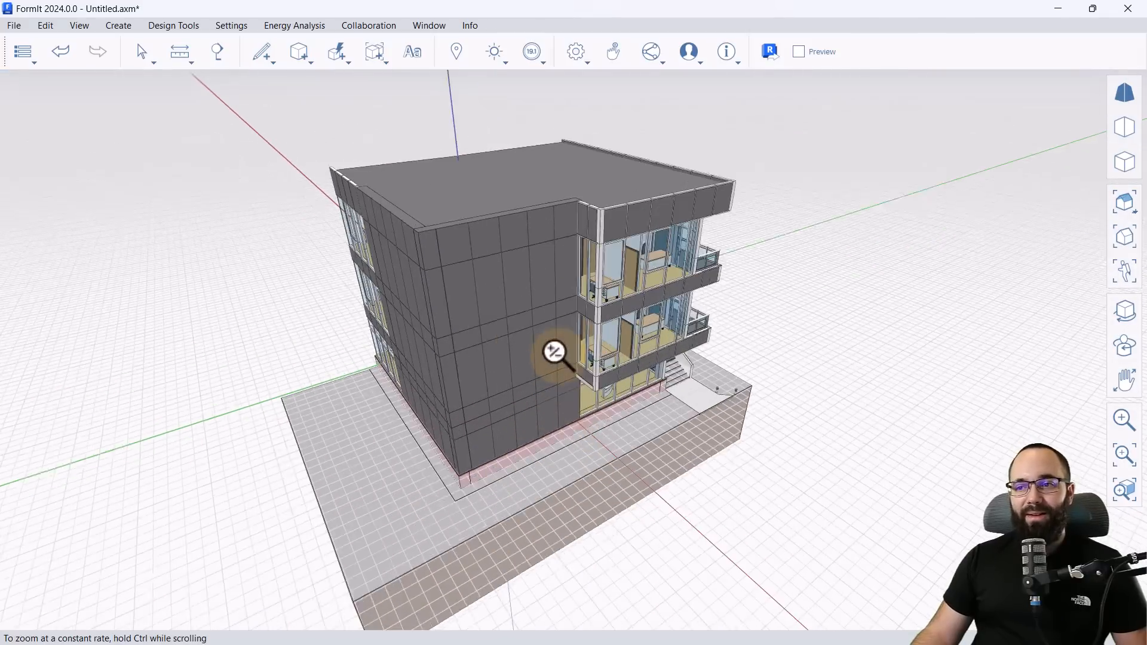
middle_drag(582, 413, 543, 438)
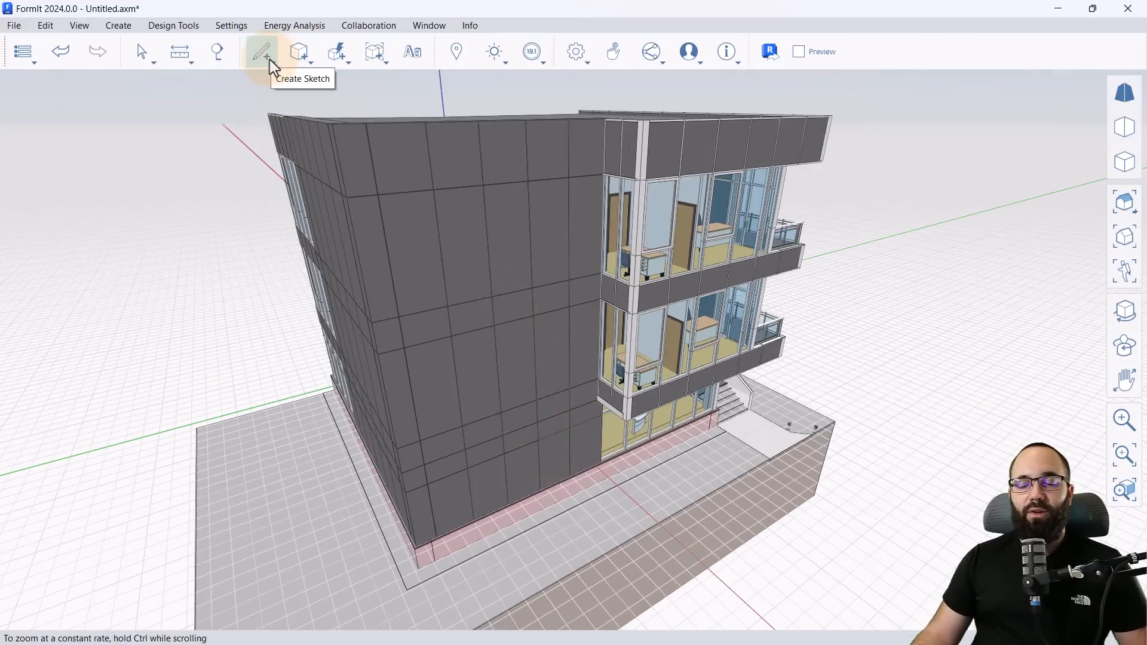
mouse_move(270, 60)
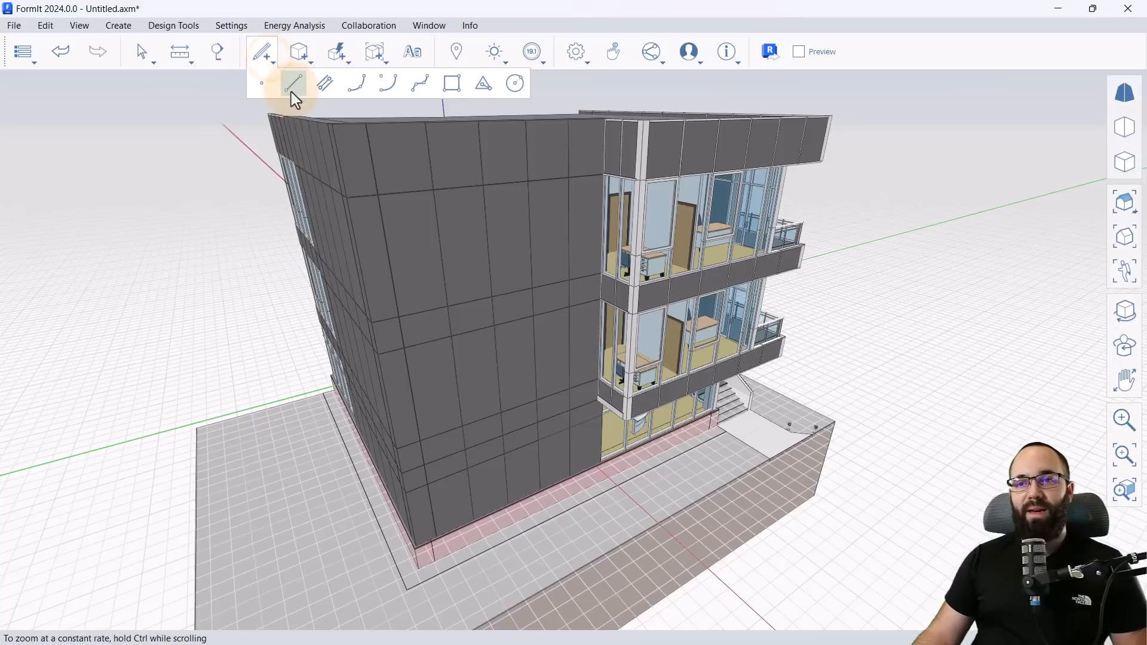
click(456, 94)
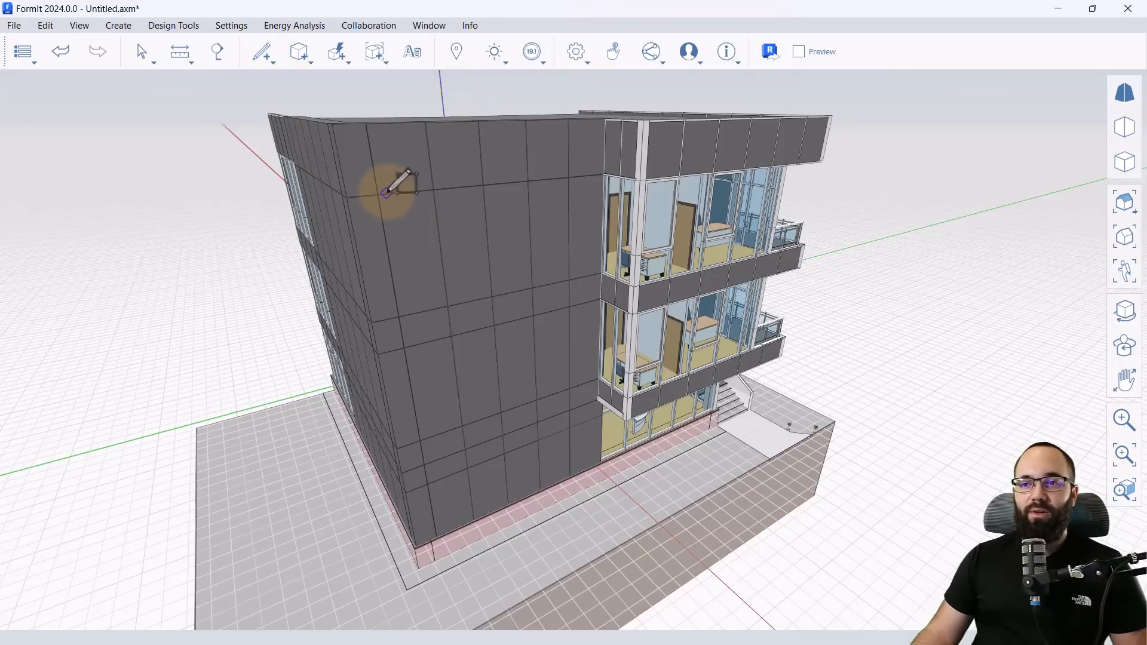
scroll(380, 192, up, 3)
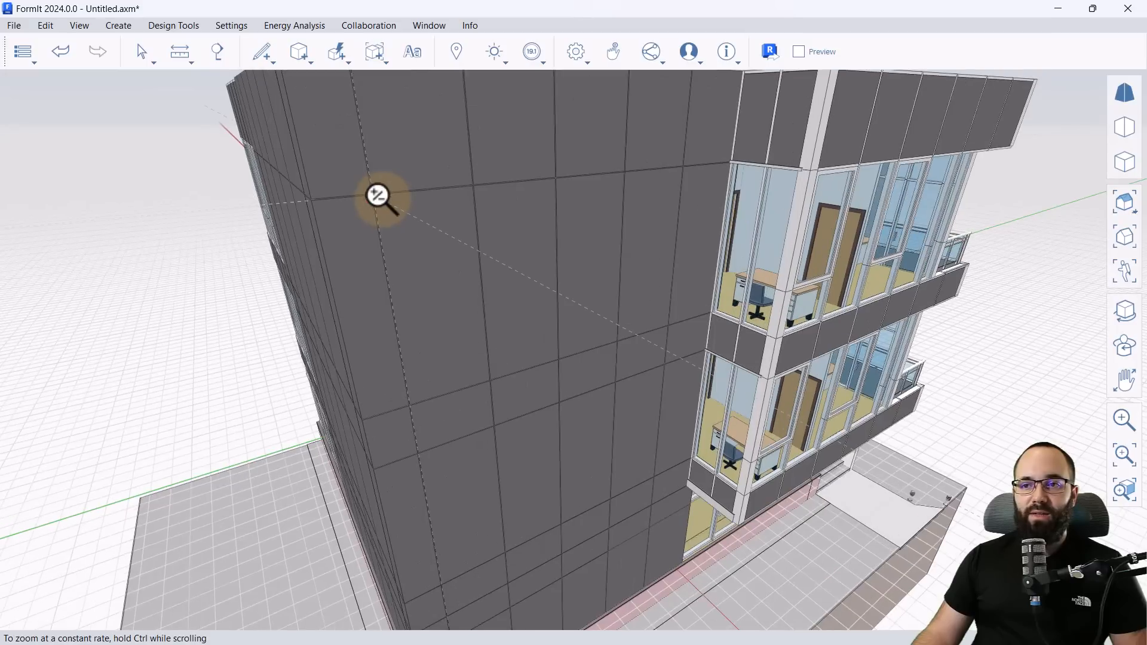
click(376, 196)
mouse_move(463, 281)
middle_down()
mouse_move(661, 307)
mouse_move(507, 313)
mouse_move(461, 294)
middle_up()
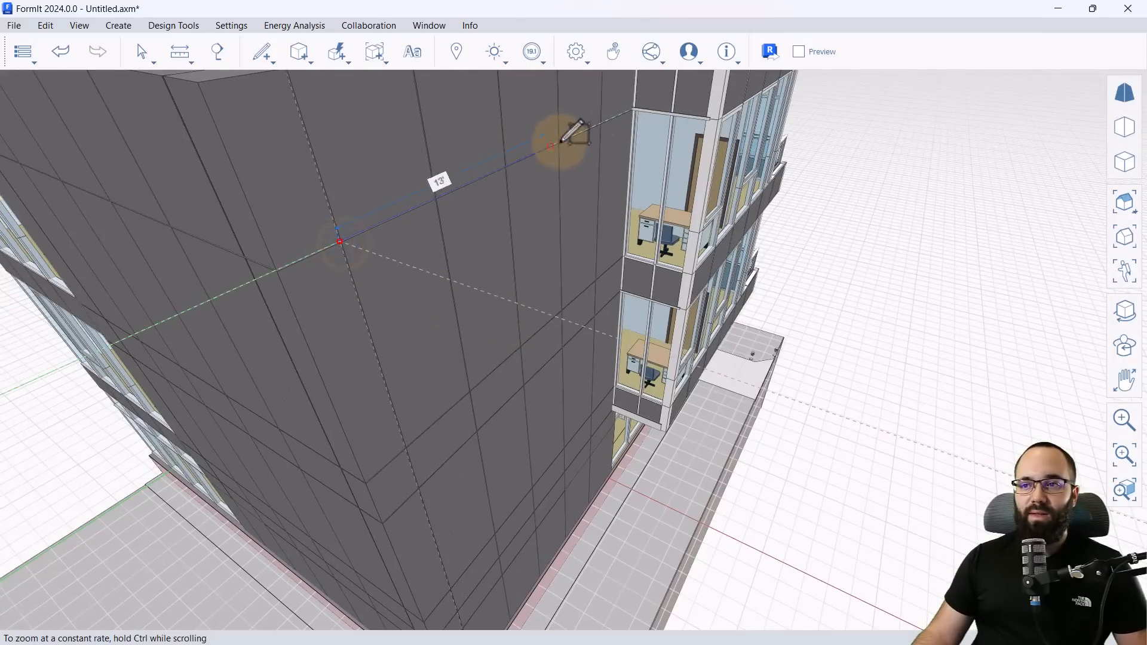
scroll(598, 119, up, 5)
scroll(605, 121, up, 1)
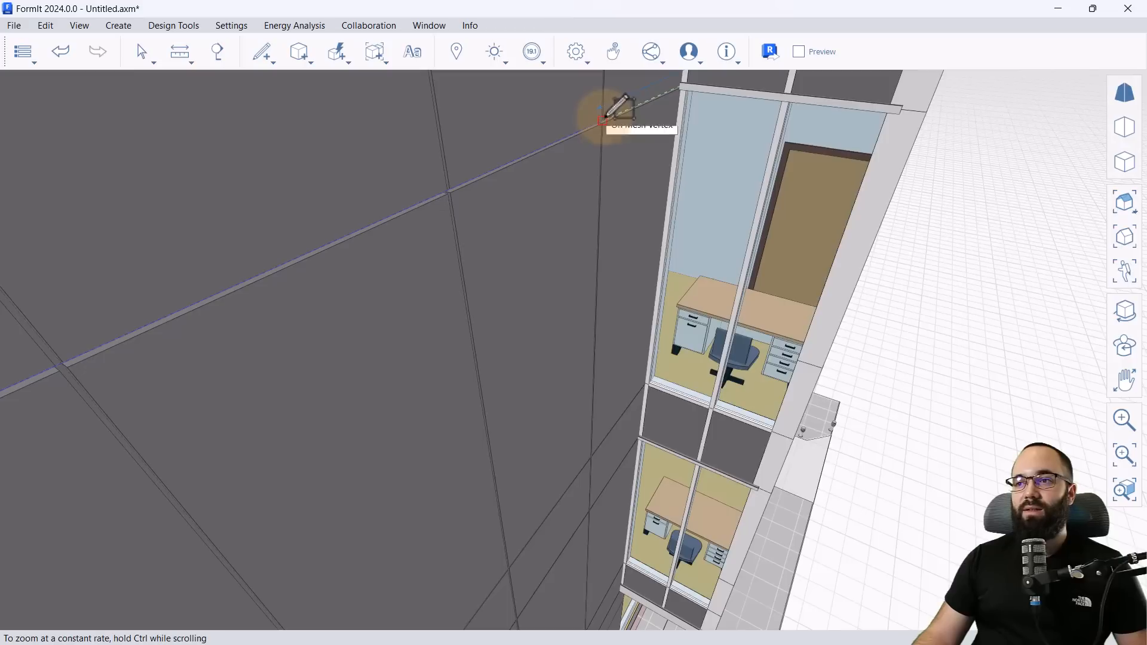
scroll(606, 180, down, 6)
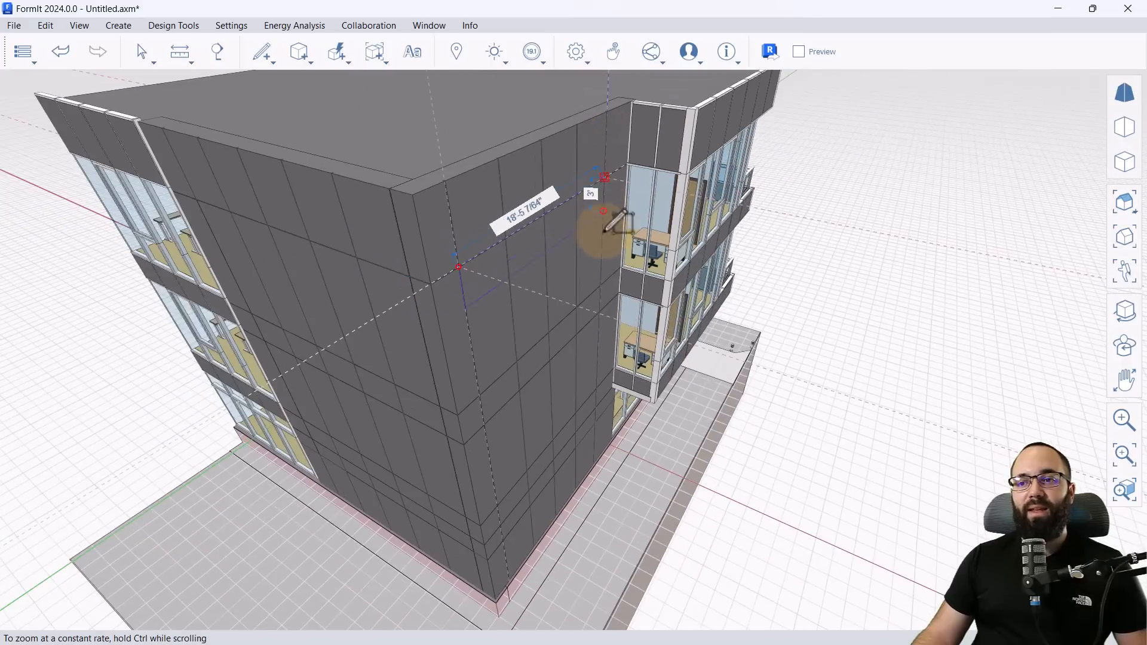
- Complete the facade rectangle about 27'-6" high, aligning its lower edge with the underside of the projecting glazed bay, and end the tool
mouse_move(599, 330)
middle_down()
mouse_move(494, 244)
mouse_move(599, 310)
middle_up()
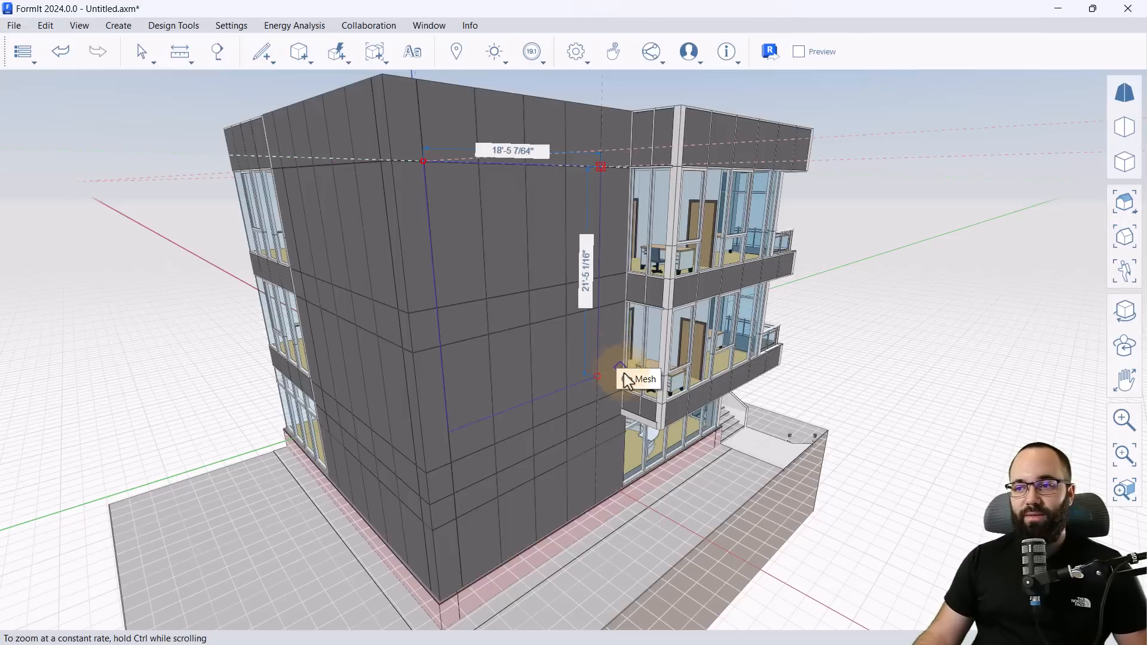
scroll(639, 423, up, 5)
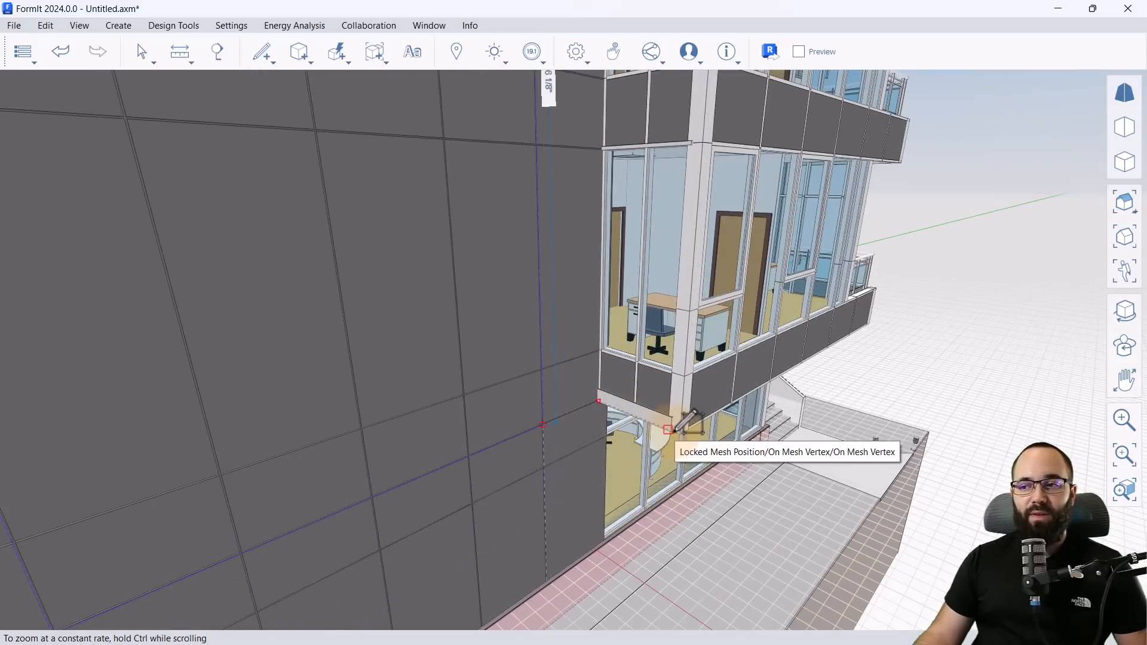
scroll(684, 436, up, 2)
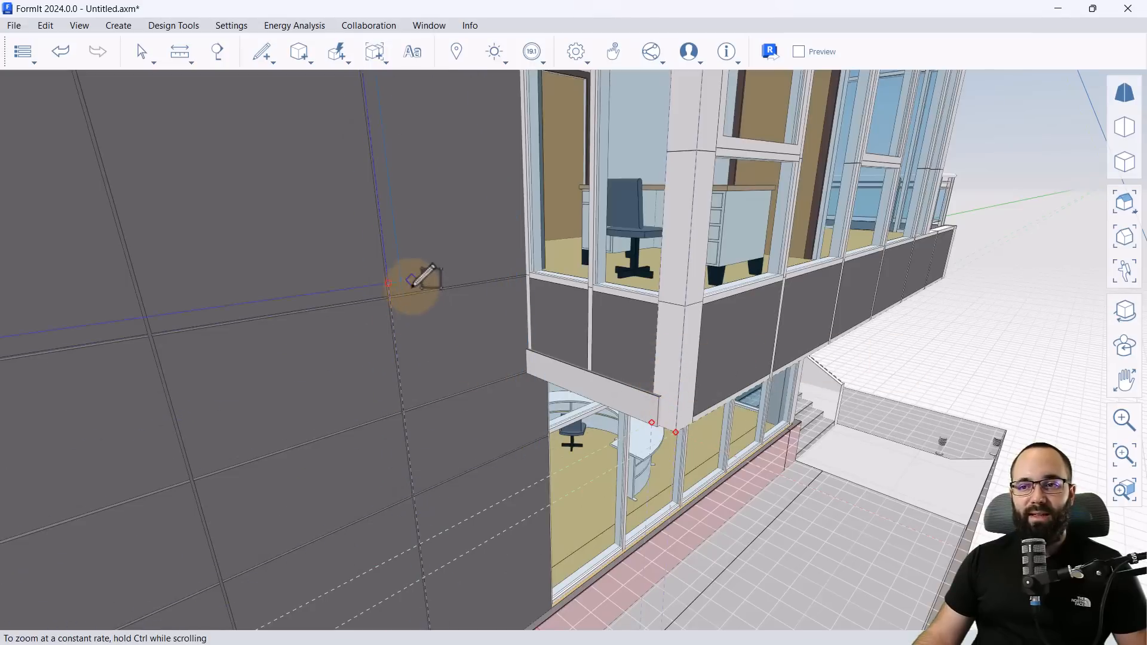
scroll(422, 308, down, 3)
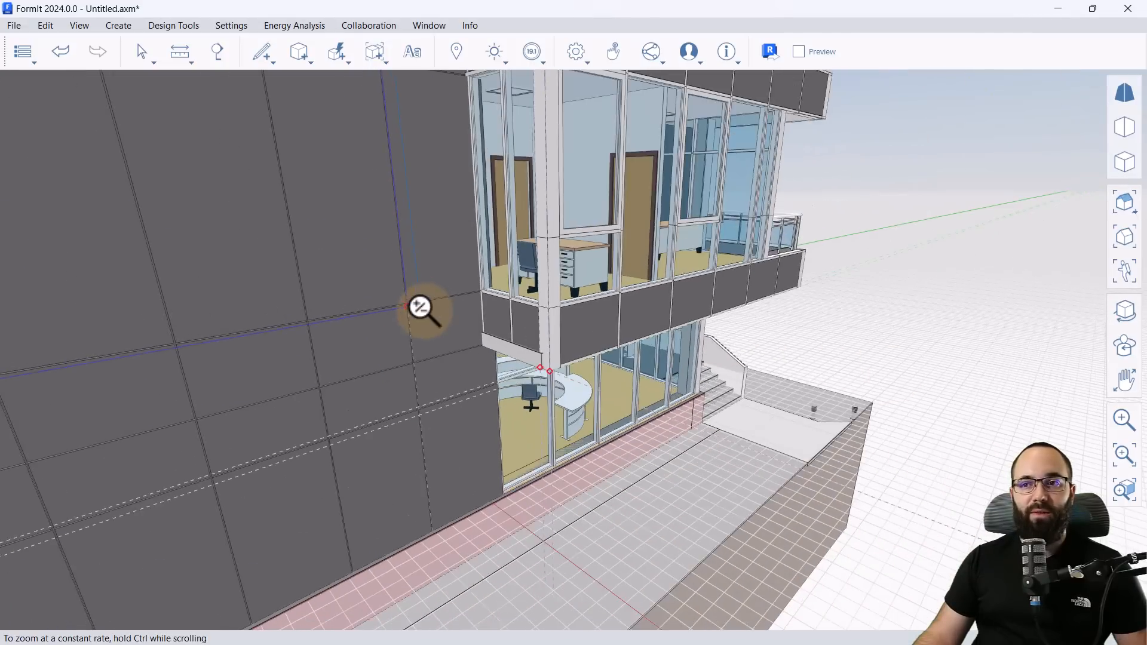
scroll(505, 530, down, 5)
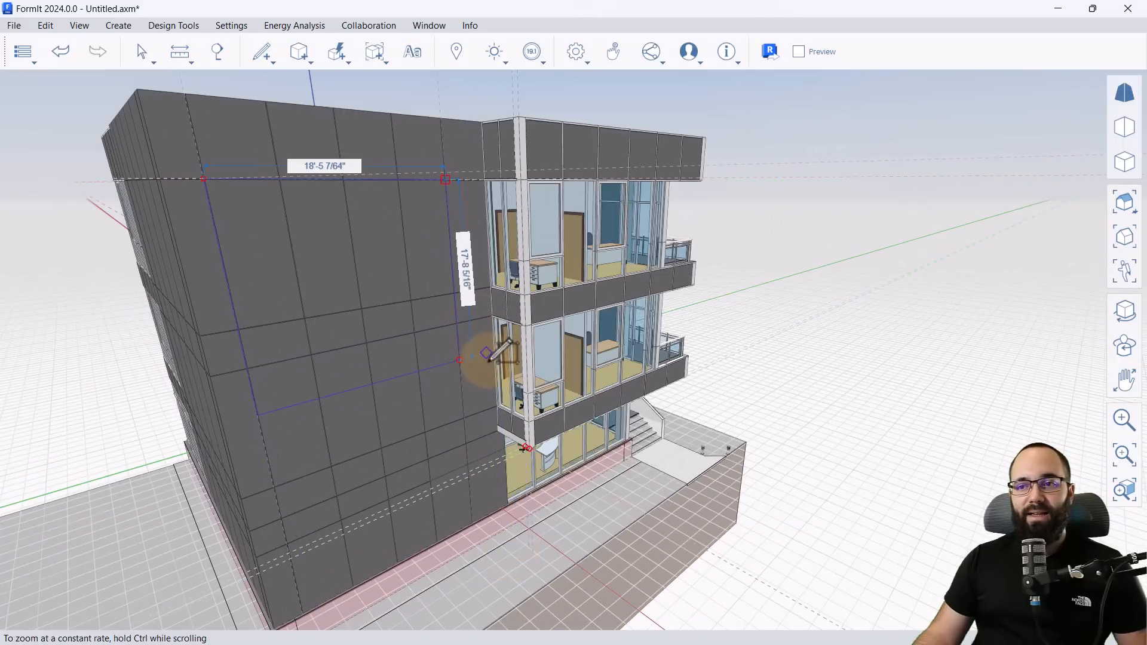
scroll(525, 448, up, 3)
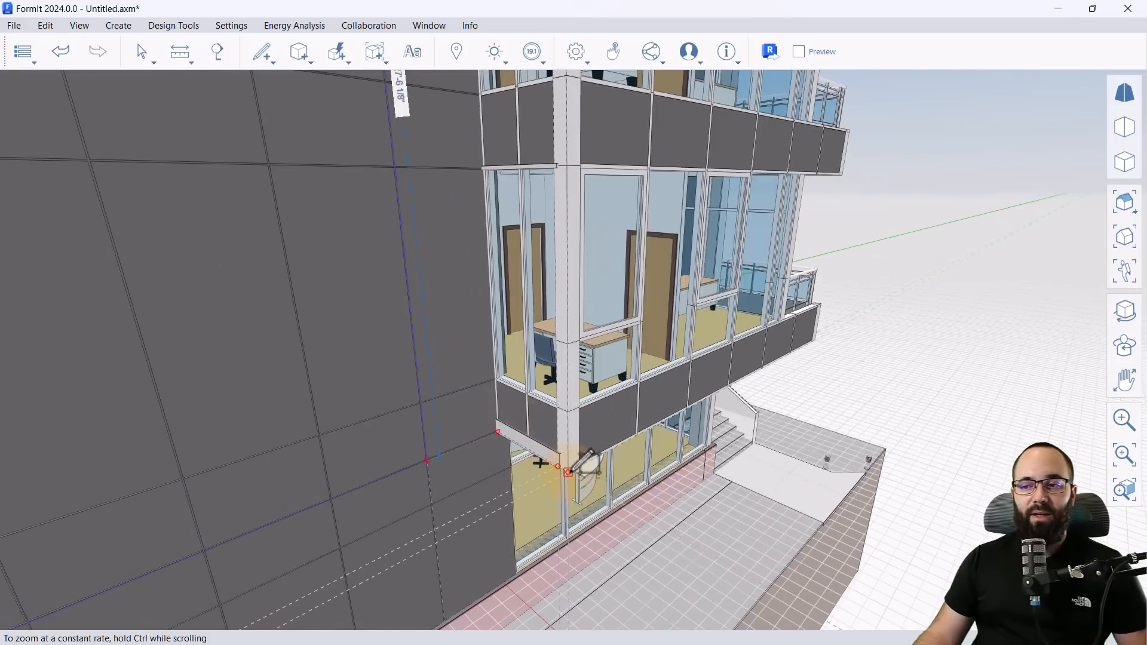
scroll(565, 478, down, 5)
scroll(541, 425, up, 3)
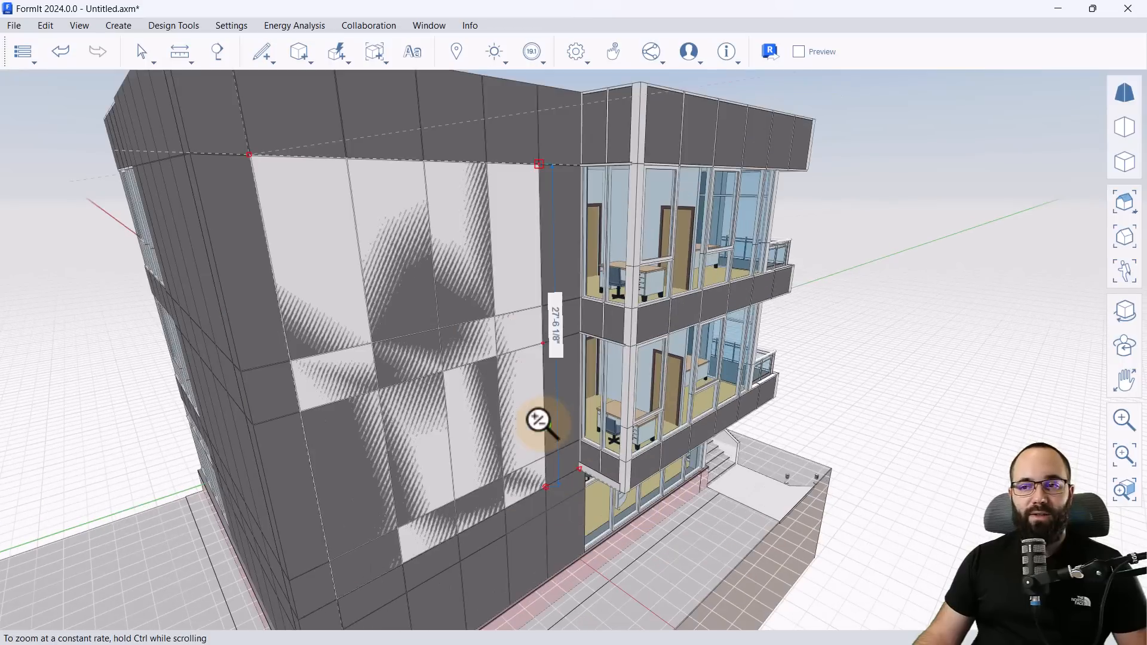
scroll(500, 441, down, 3)
scroll(501, 408, up, 3)
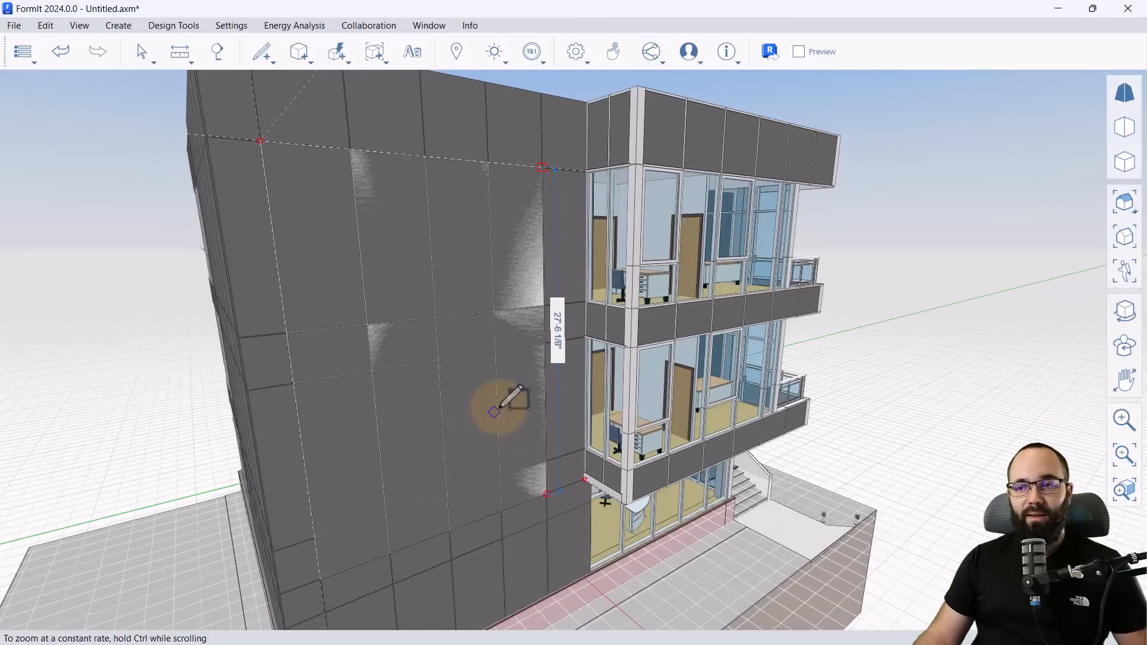
key(Escape)
key(Escape)
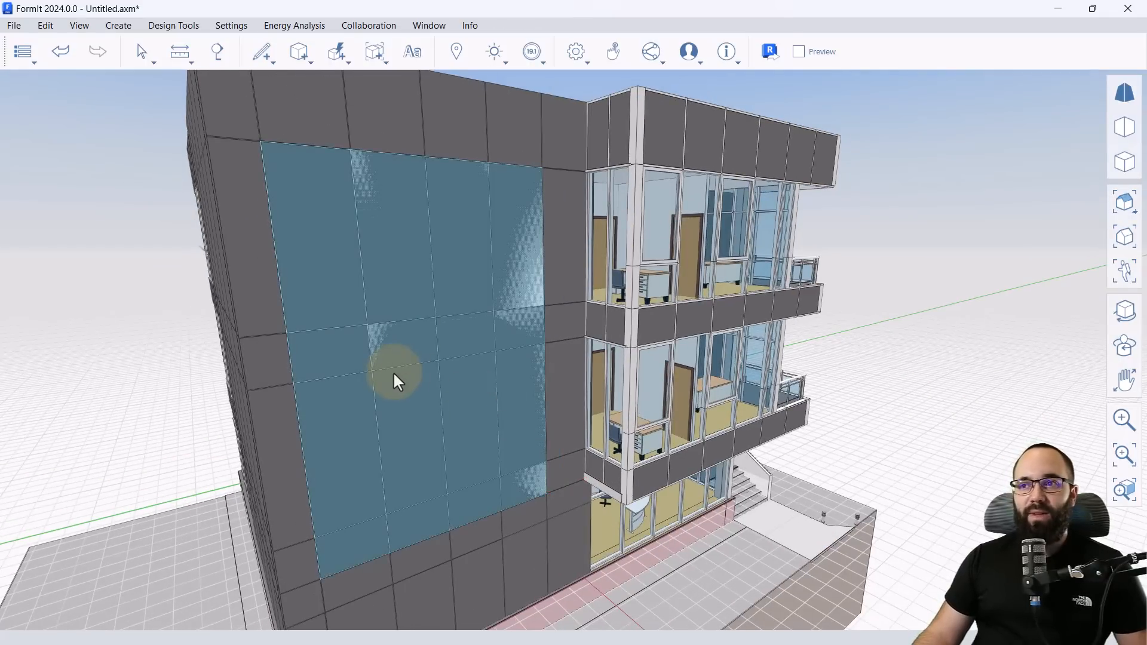
- Switch the sketch's units to metric
click(577, 55)
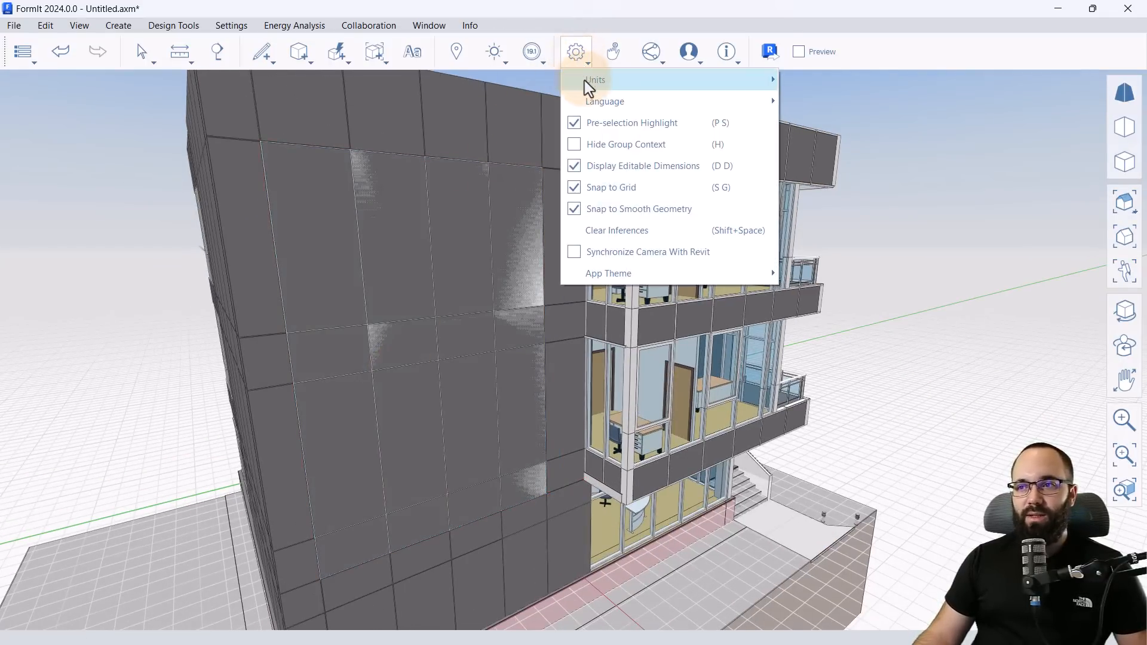
mouse_move(637, 86)
click(832, 127)
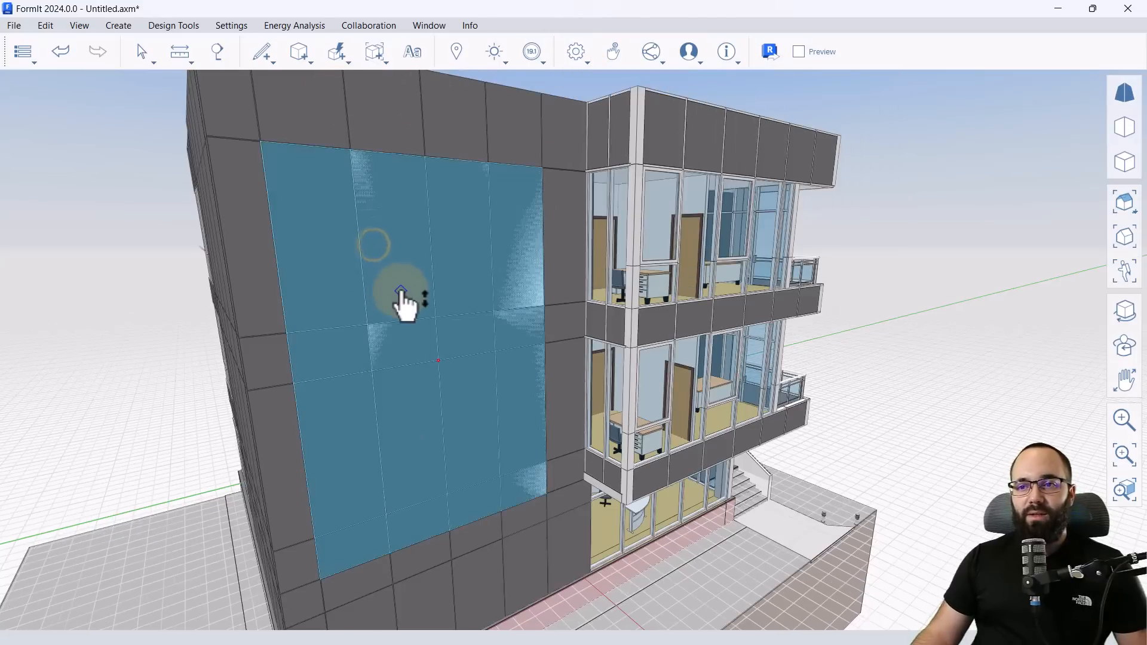
- Extrude the rectangular face outward from the side facade by about 0.8 m
drag(422, 308, 440, 312)
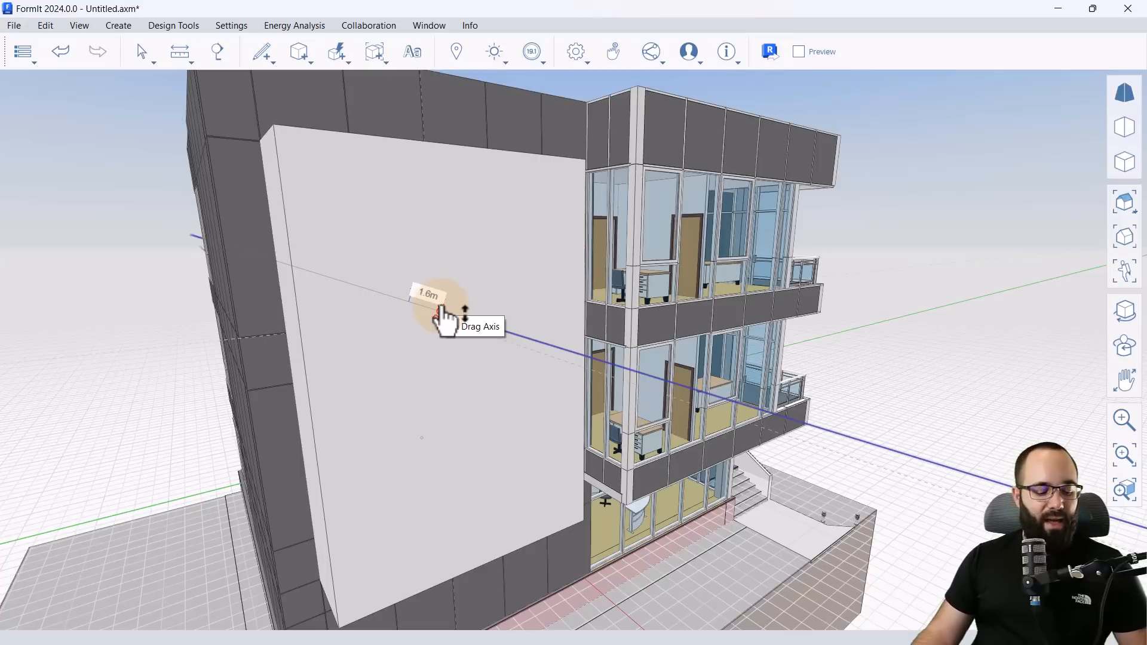
drag(440, 312, 605, 307)
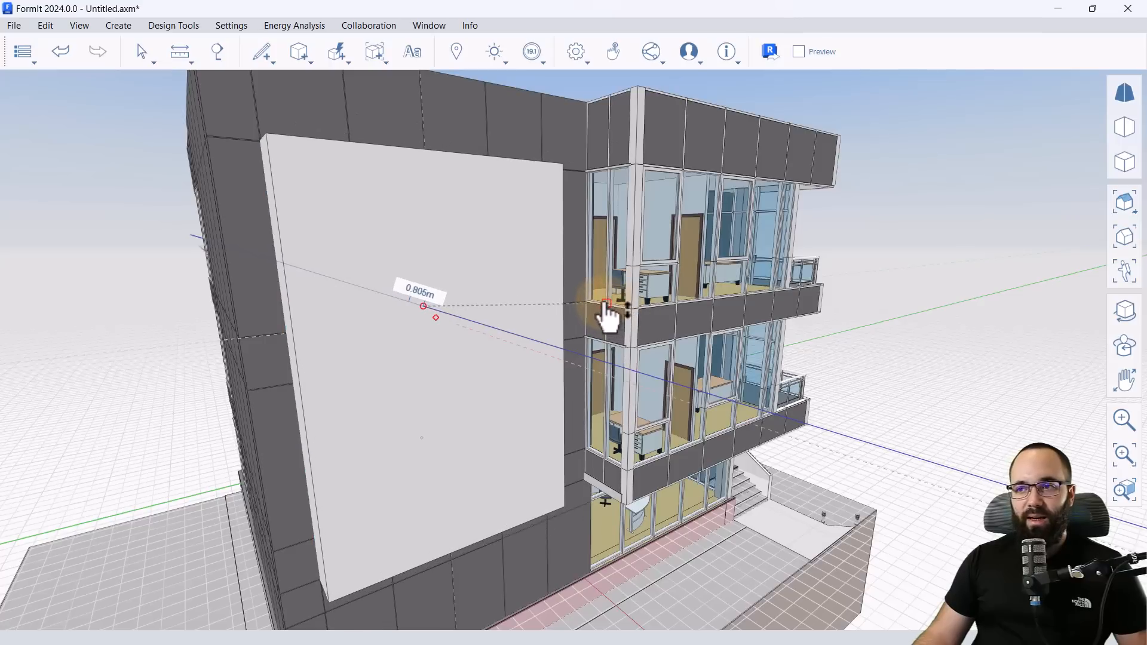
- Draw a closed four-sided profile with a slanted edge at the bottom outer corner of the volume's narrow side face, about 0.6 m along its base
middle_drag(569, 328, 466, 273)
scroll(466, 272, down, 4)
middle_drag(429, 341, 505, 297)
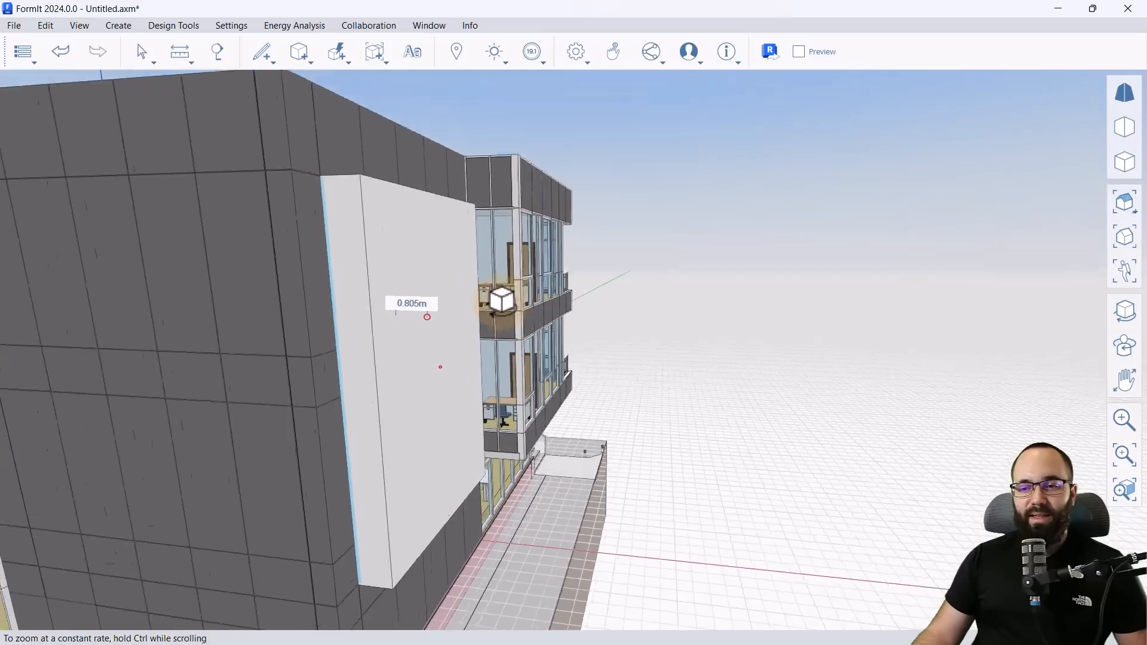
scroll(451, 216, down, 3)
scroll(392, 469, up, 6)
scroll(409, 424, up, 2)
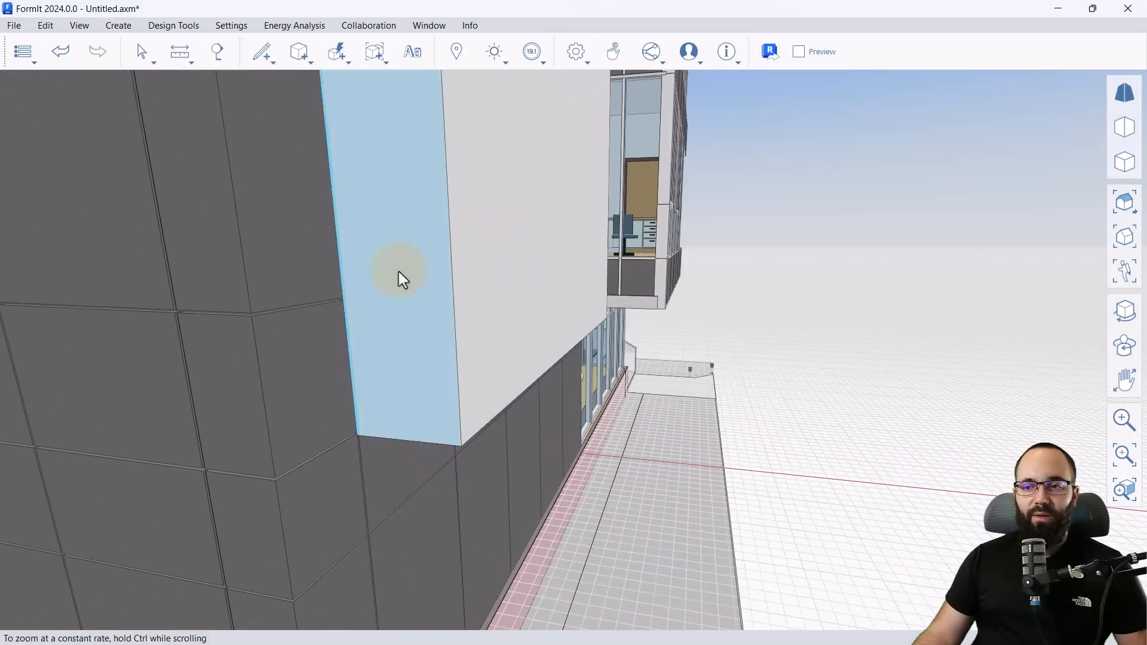
click(267, 60)
scroll(384, 441, up, 4)
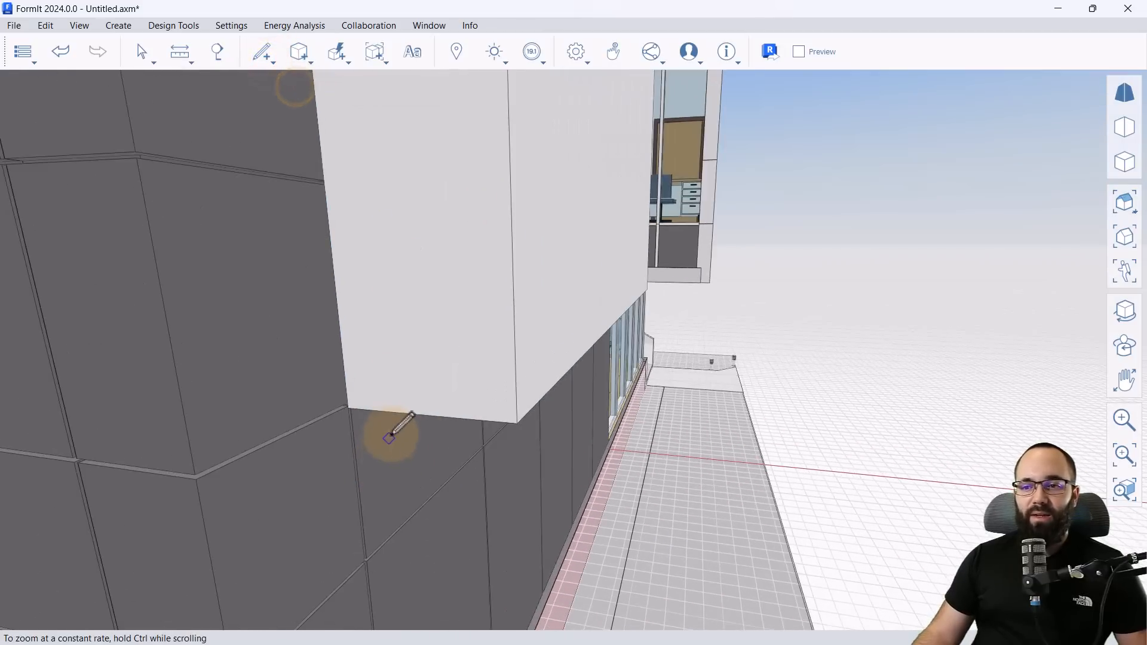
click(424, 381)
click(517, 386)
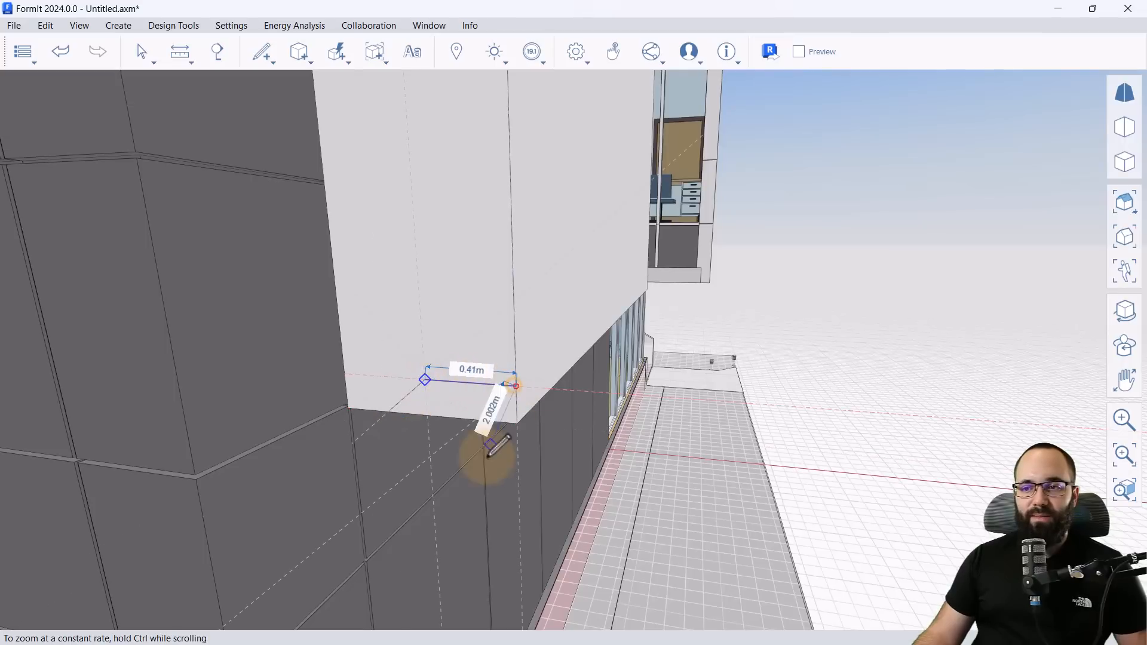
click(517, 424)
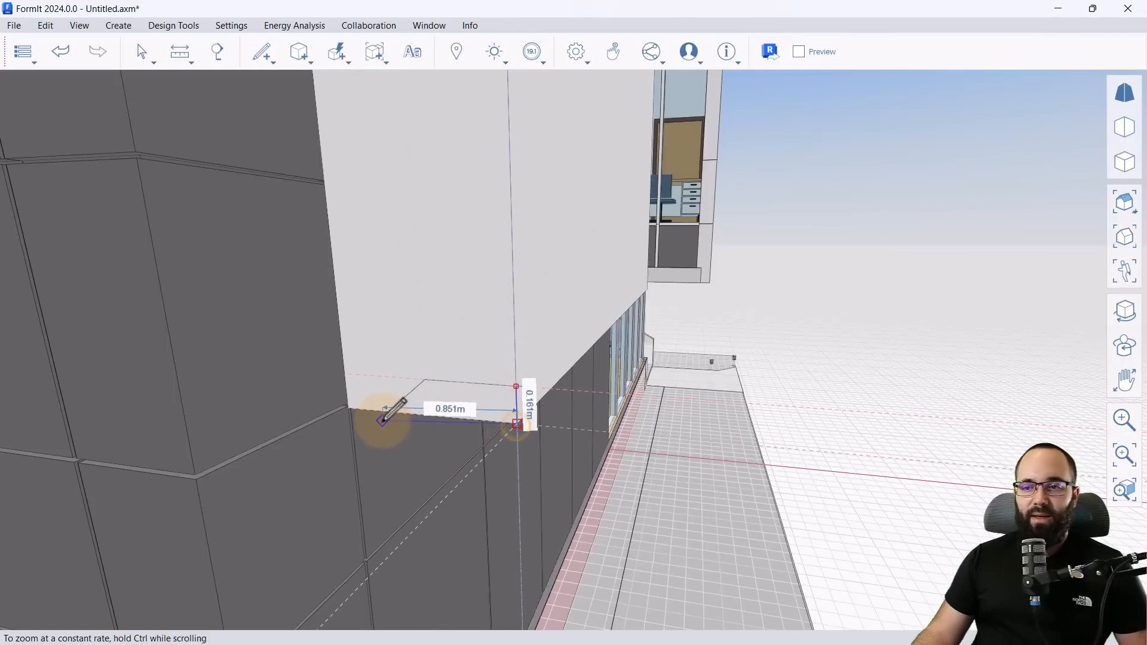
click(388, 412)
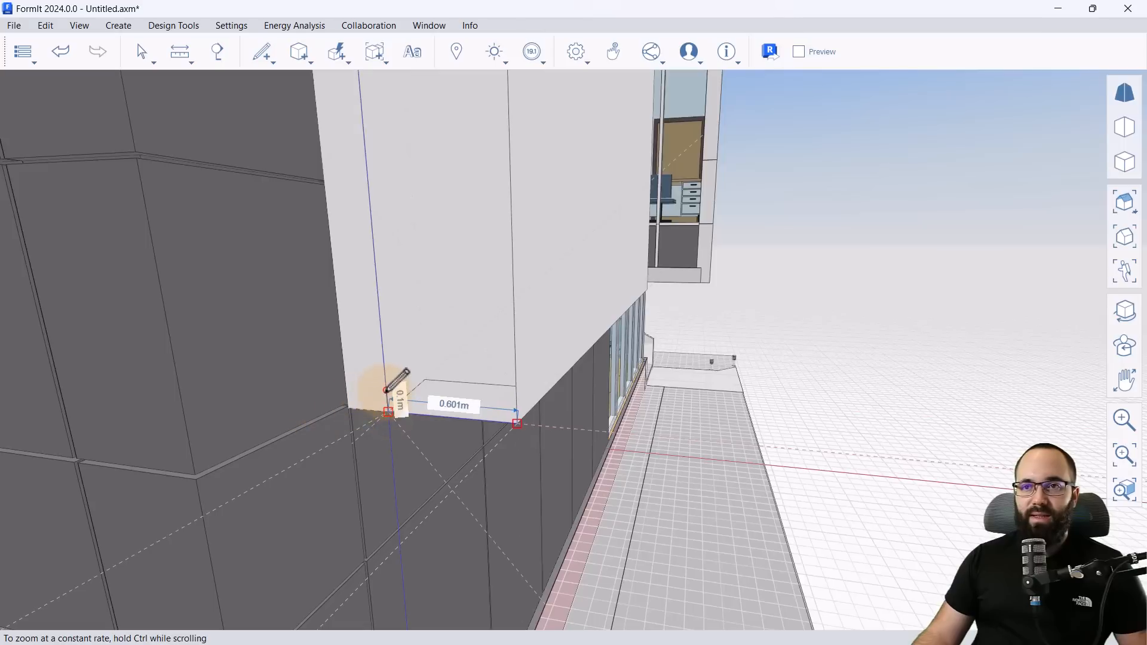
click(425, 381)
- Push the slanted bottom-corner profile through the full length of the extruded volume to cut it away
scroll(454, 412, down, 3)
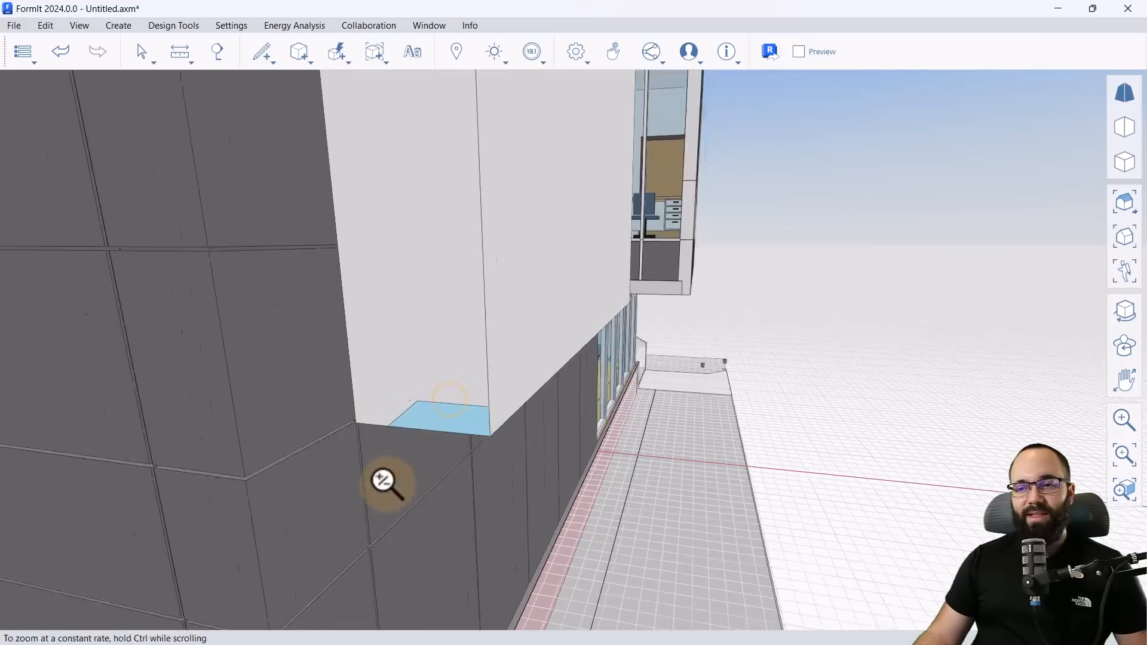
drag(438, 442, 606, 316)
- Draw an arc across the top outer corner of the volume's narrow side face, from the top edge to the outer vertical edge
middle_drag(609, 397, 554, 510)
scroll(463, 495, down, 3)
middle_drag(460, 489, 572, 349)
scroll(525, 362, up, 3)
scroll(392, 331, down, 3)
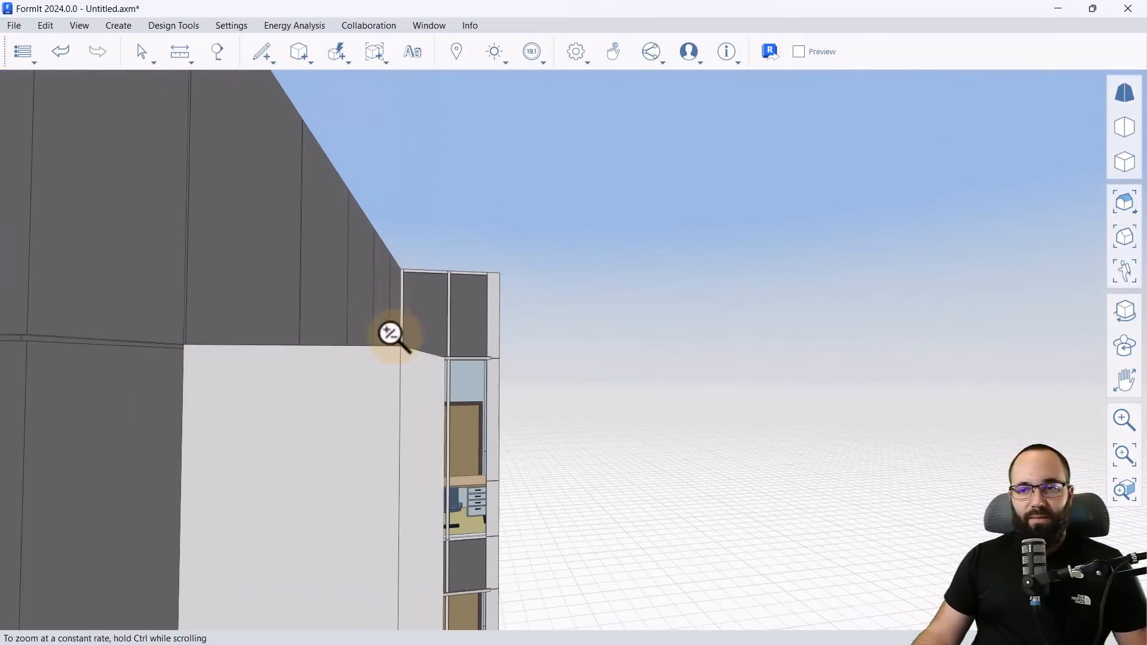
mouse_move(377, 375)
middle_down()
mouse_move(405, 382)
mouse_move(346, 384)
middle_up()
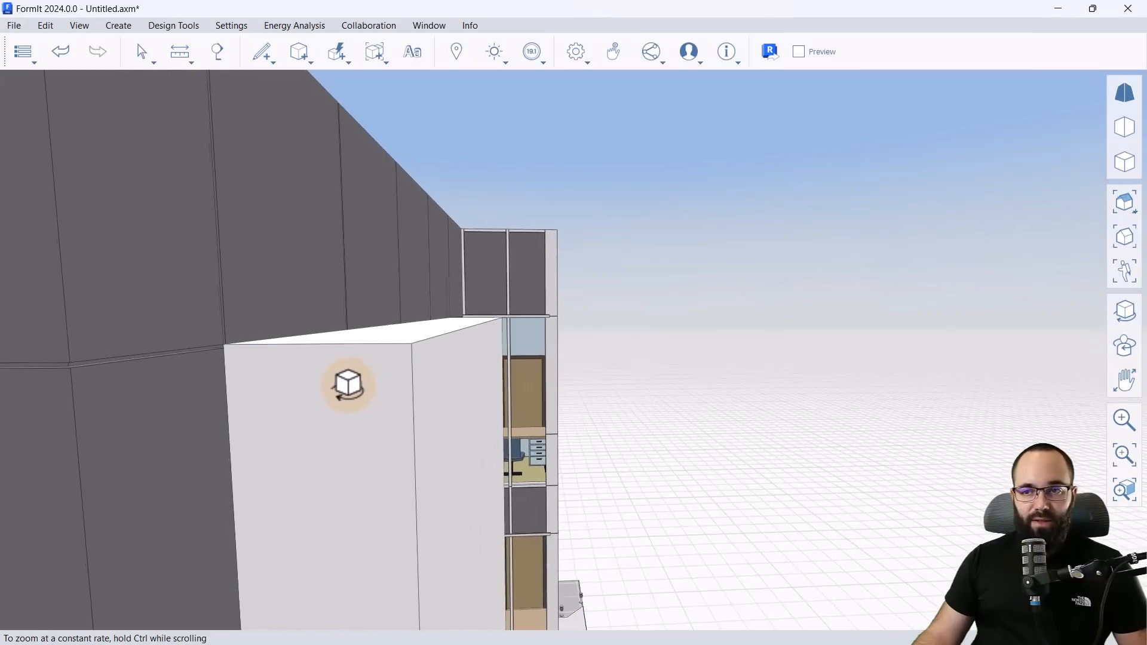
scroll(292, 392, up, 3)
click(279, 69)
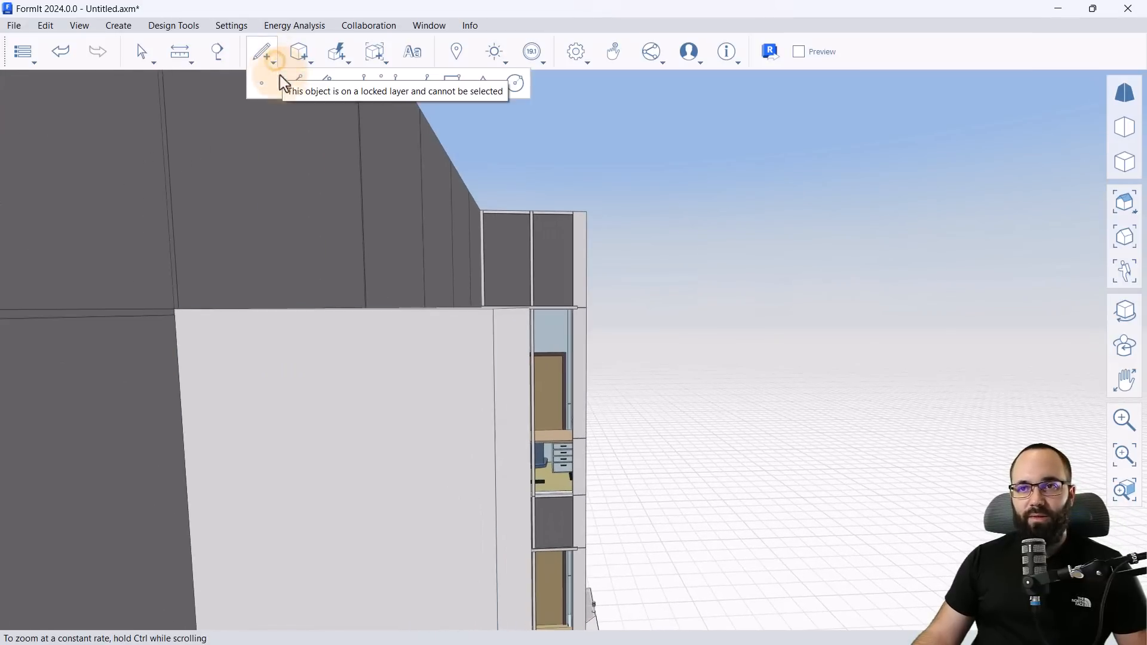
click(364, 90)
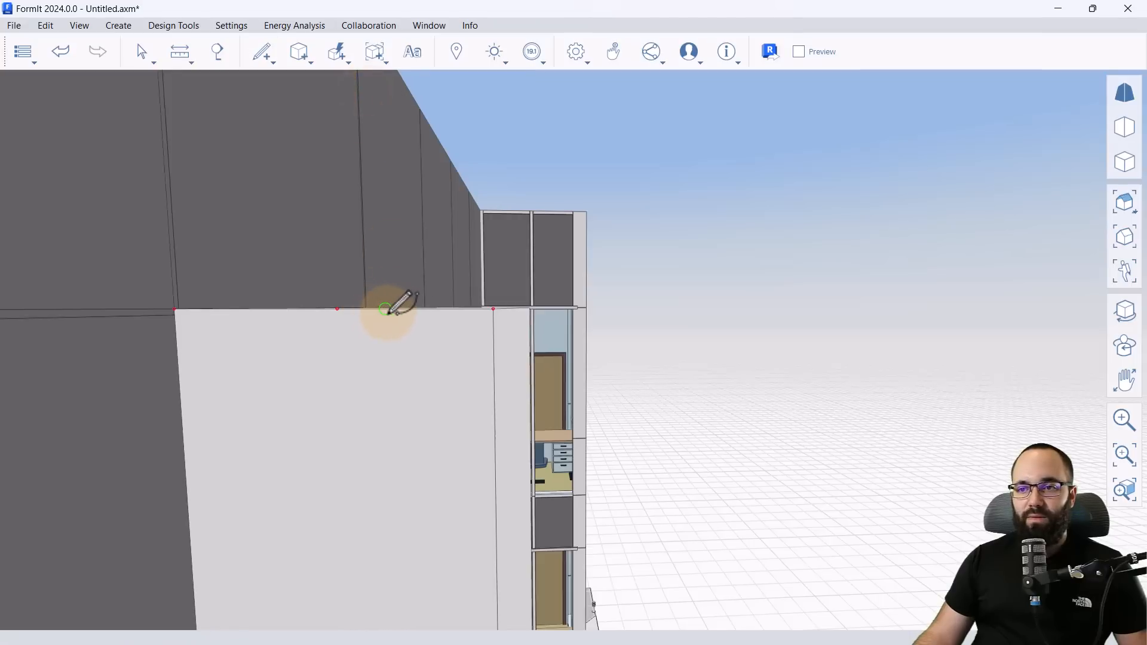
click(495, 409)
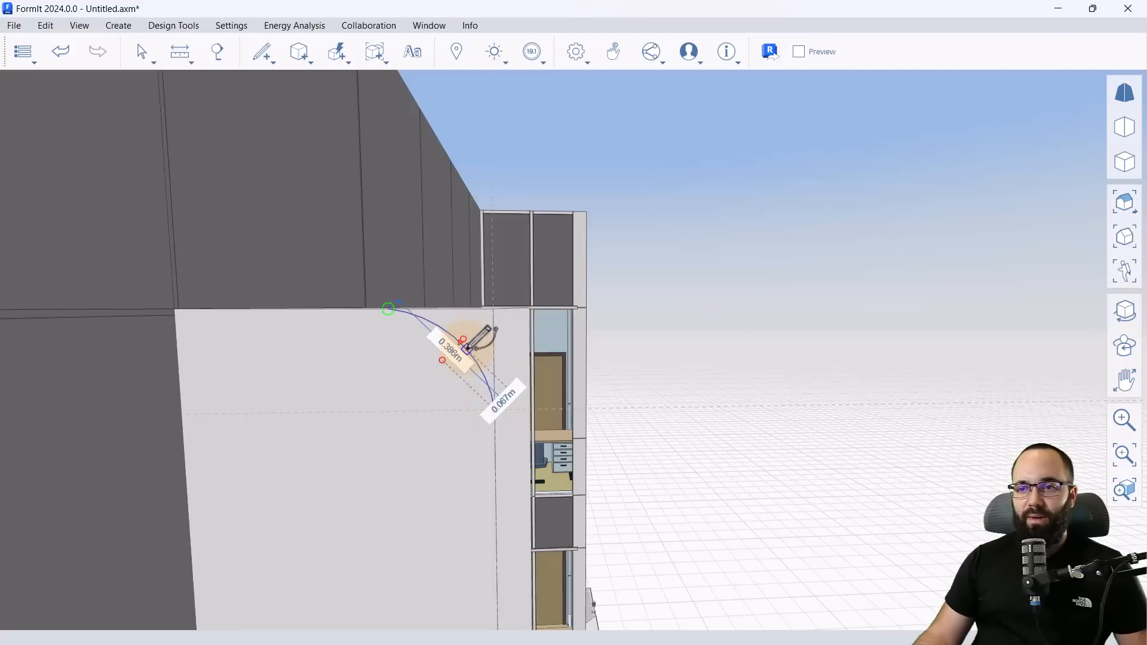
click(469, 348)
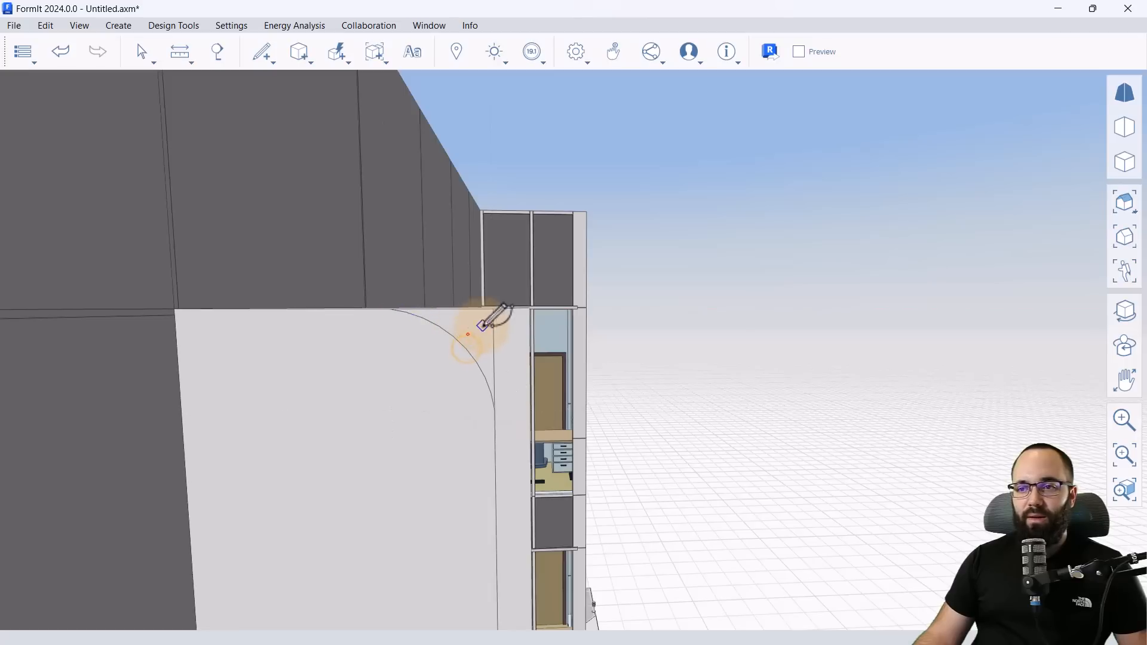
- Close the arc's corner profile with straight lines along the top edge and about 0.27 m down the outer vertical edge
click(261, 58)
click(297, 86)
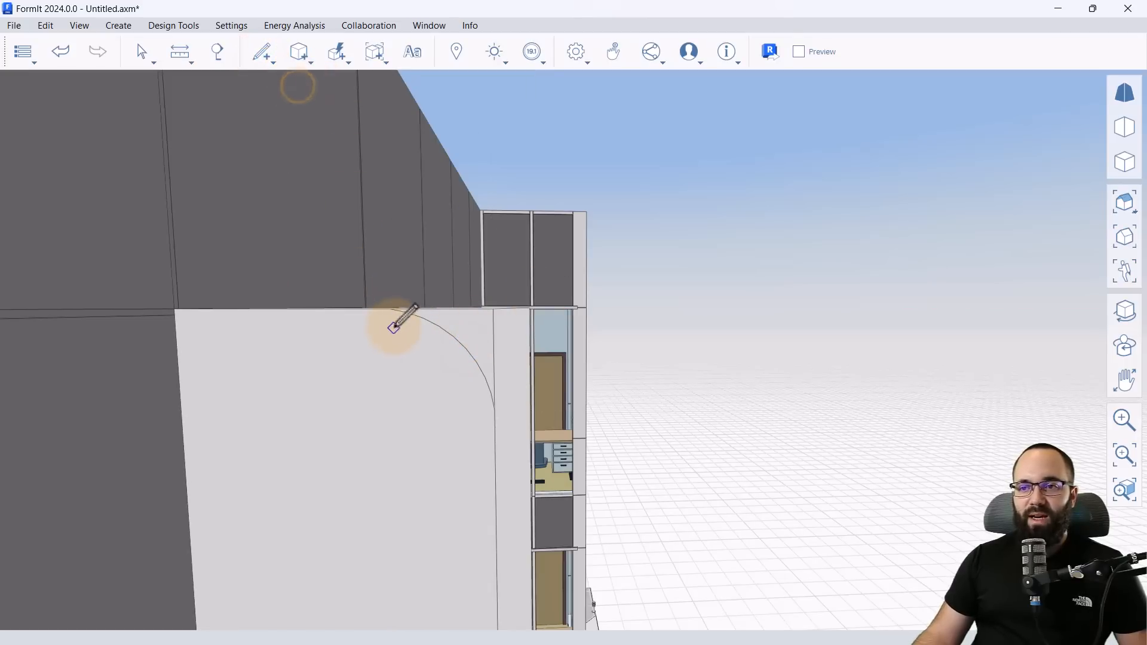
click(388, 309)
click(493, 308)
click(453, 395)
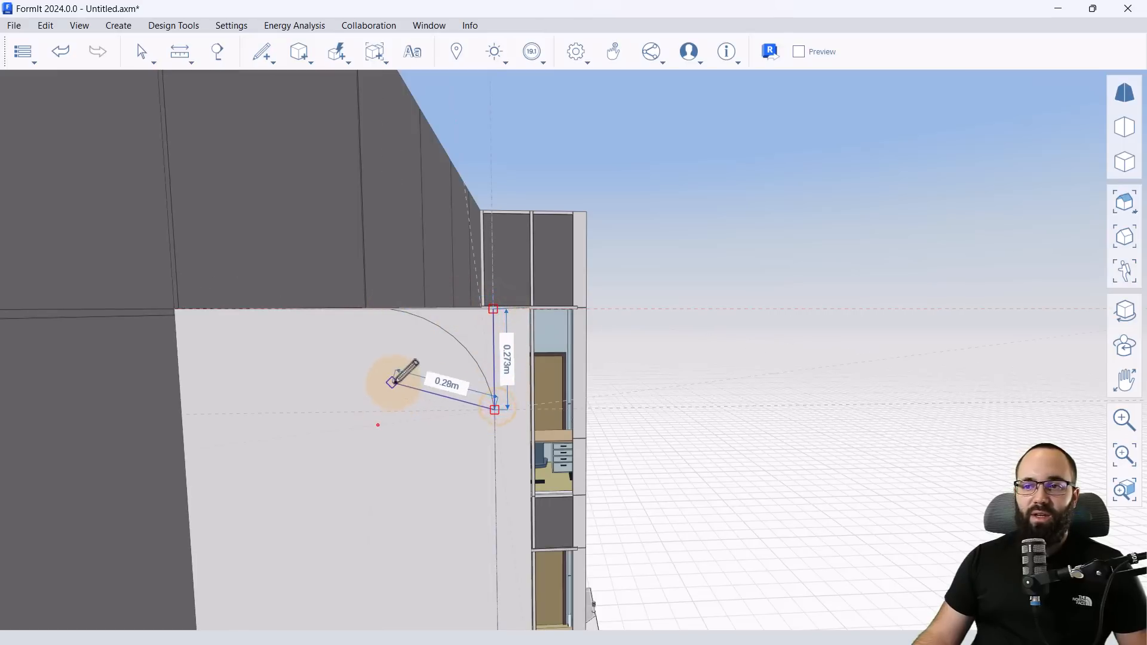
key(Escape)
- Push the arc-shaped corner profile through the full length of the volume to round off its top outer edge
click(478, 342)
right_drag(476, 350, 336, 456)
scroll(215, 393, down, 3)
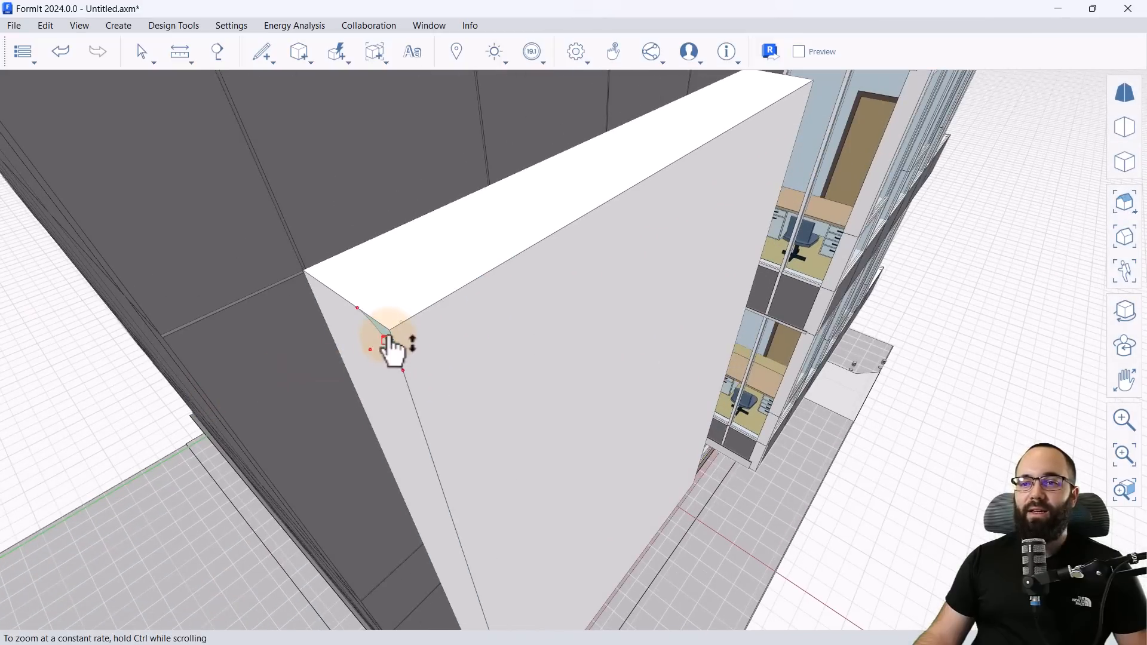
mouse_move(387, 335)
mouse_down()
mouse_move(414, 335)
mouse_move(837, 122)
mouse_up()
scroll(574, 209, down, 4)
right_drag(574, 209, 533, 325)
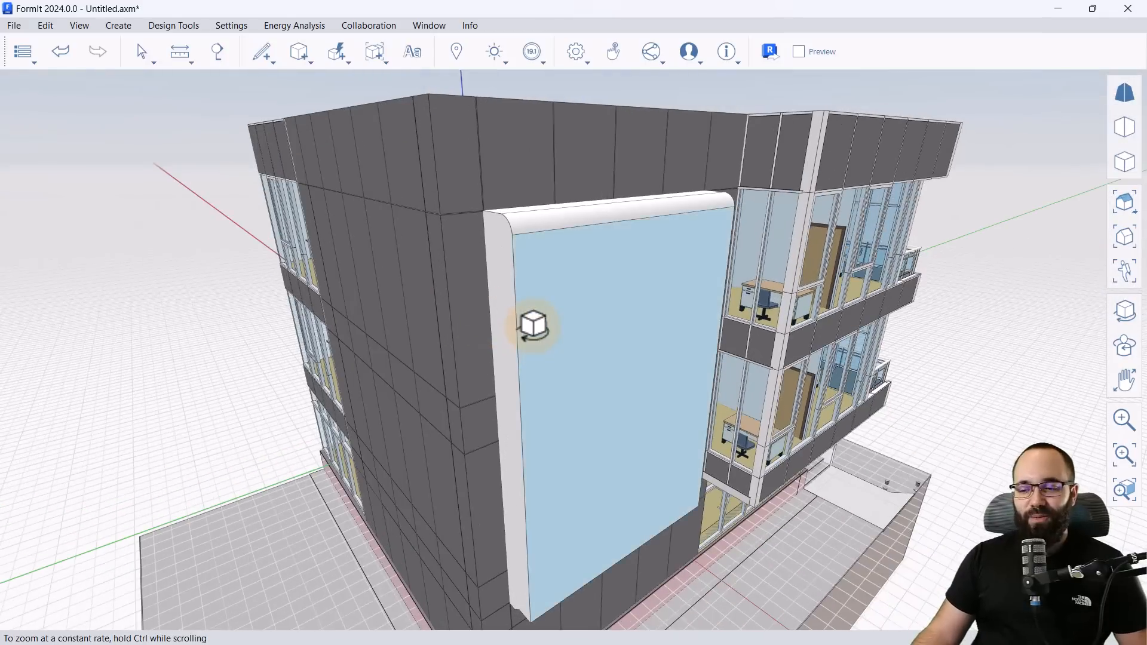
scroll(518, 306, down, 2)
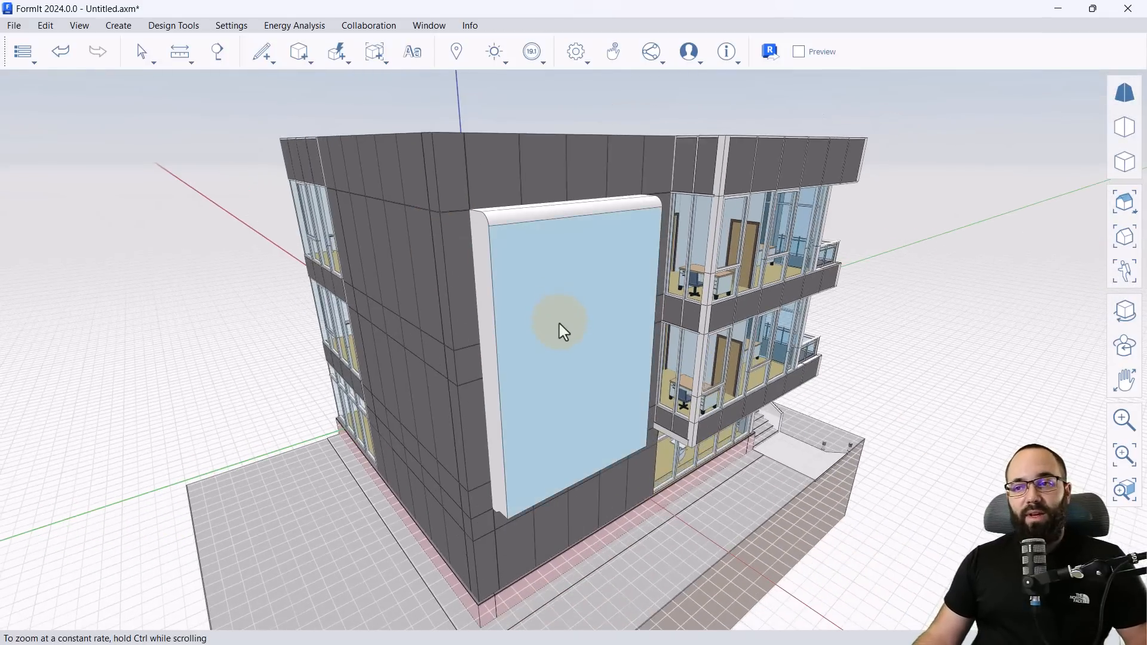
right_drag(579, 334, 564, 307)
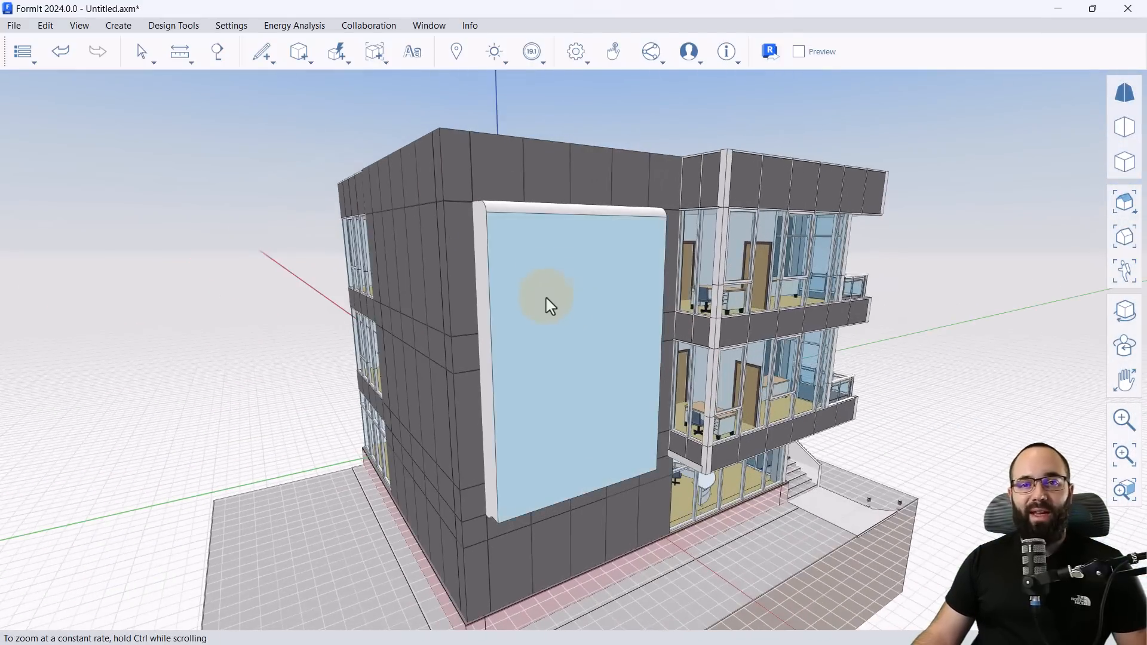
- Offset the edges of the volume's large front face inward by about 0.25 m
scroll(604, 299, up, 3)
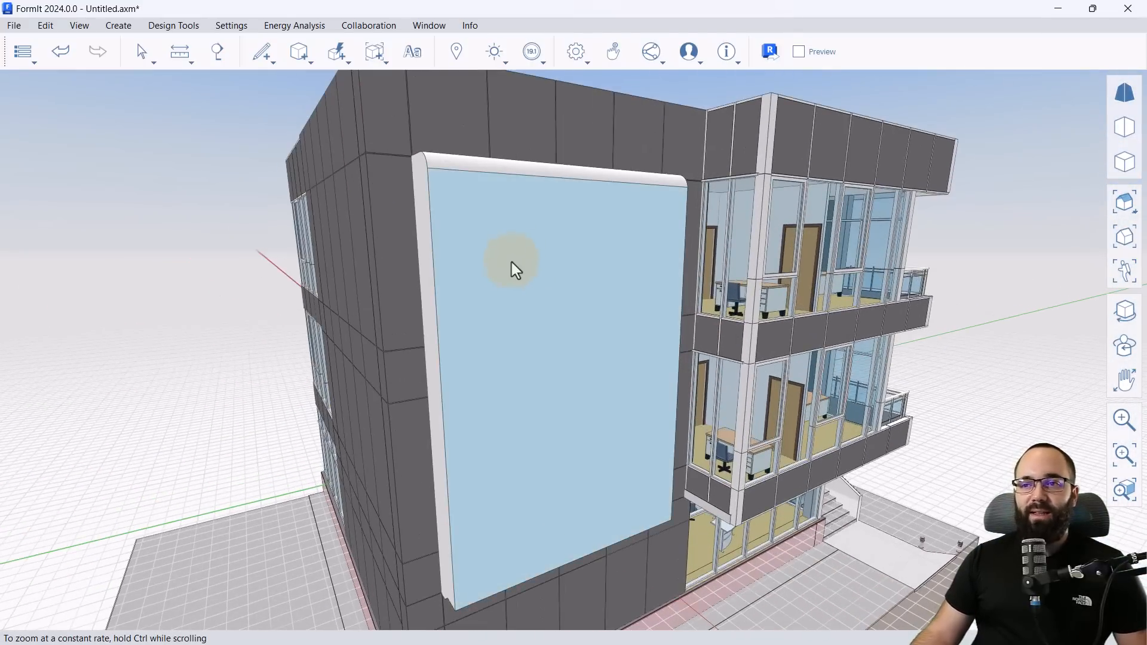
click(505, 261)
right_click(486, 275)
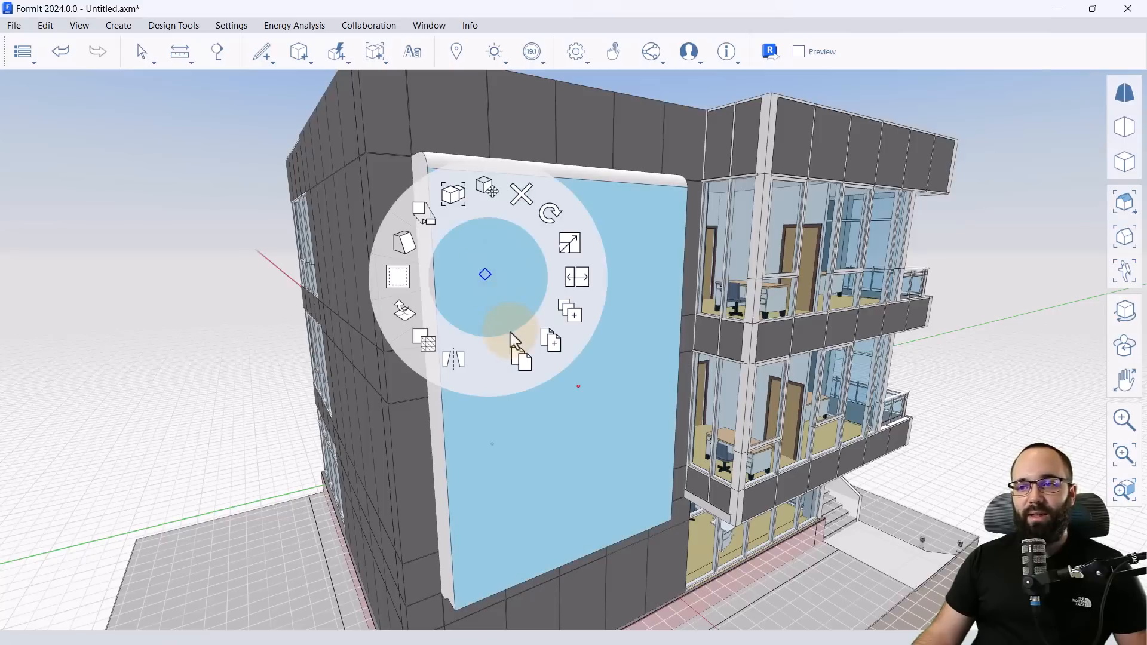
click(397, 278)
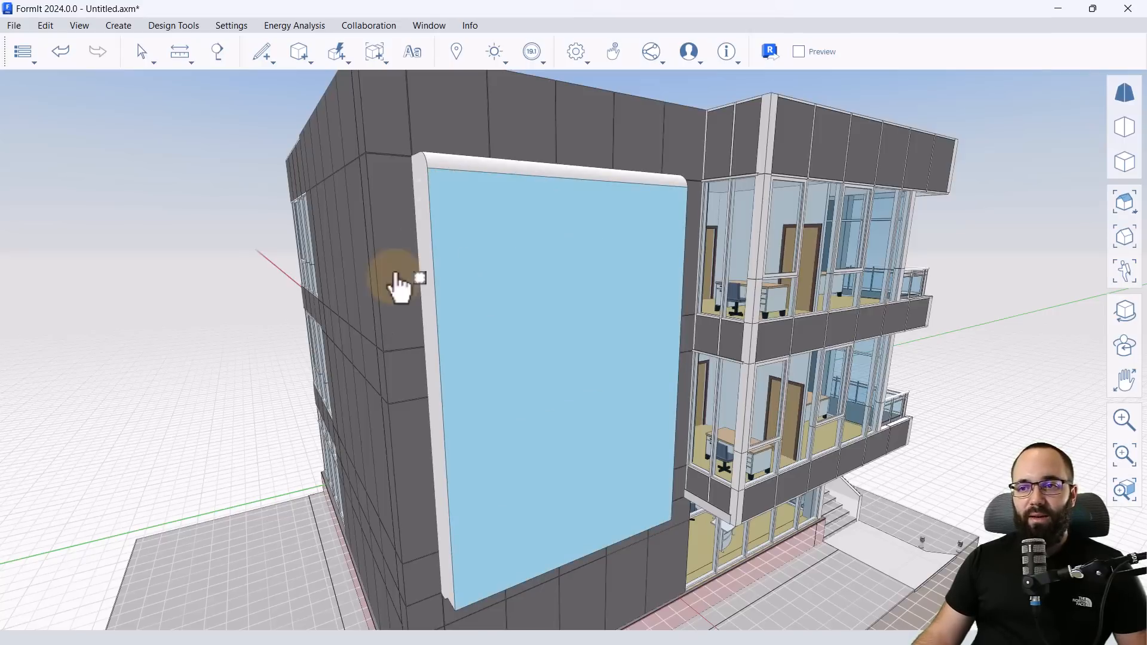
click(451, 288)
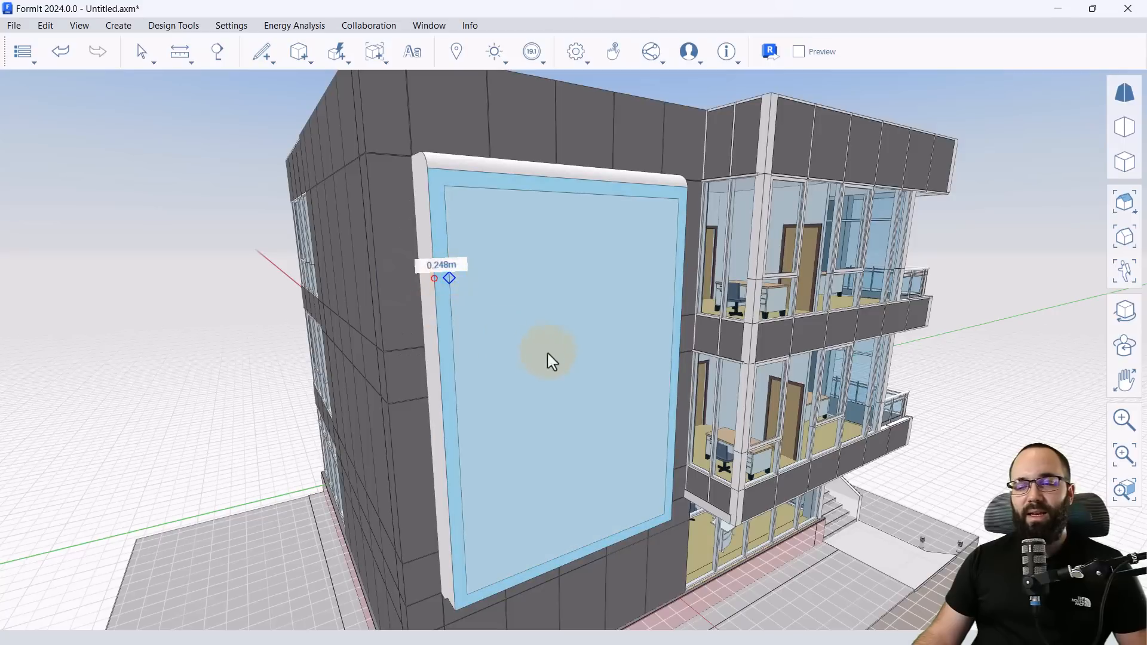
- Push the inner rectangle of the front face inward by about 0.2 m to form a recessed panel
drag(584, 410, 544, 407)
click(581, 406)
middle_drag(614, 341, 587, 333)
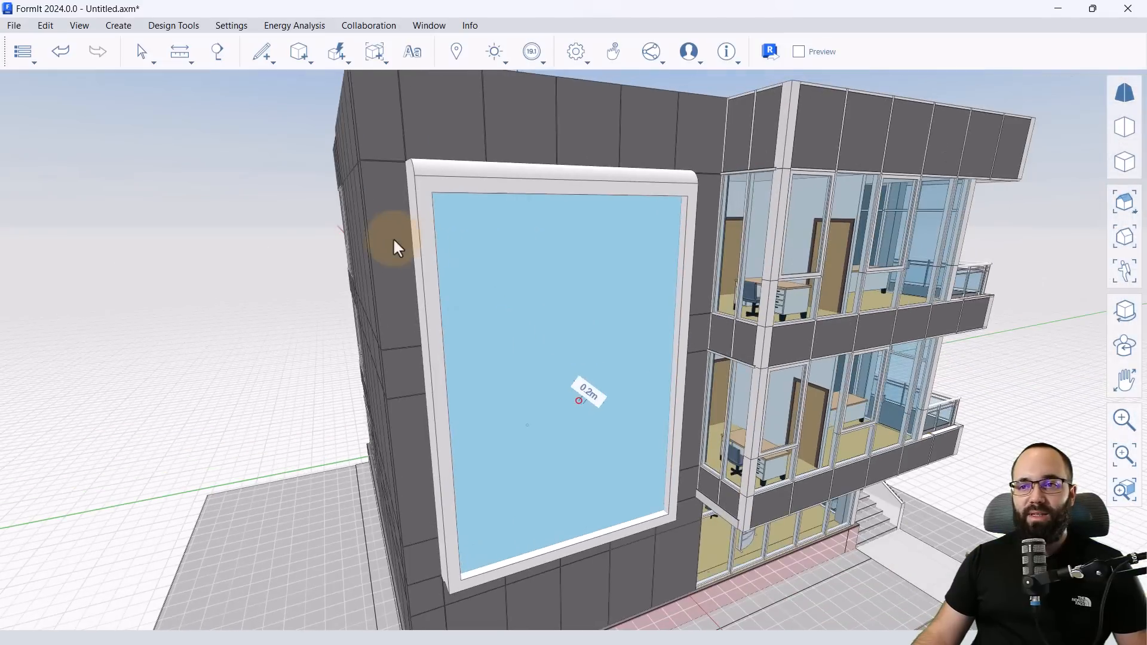
key(Escape)
- Select the entire facade volume and make it a group
double_click(485, 266)
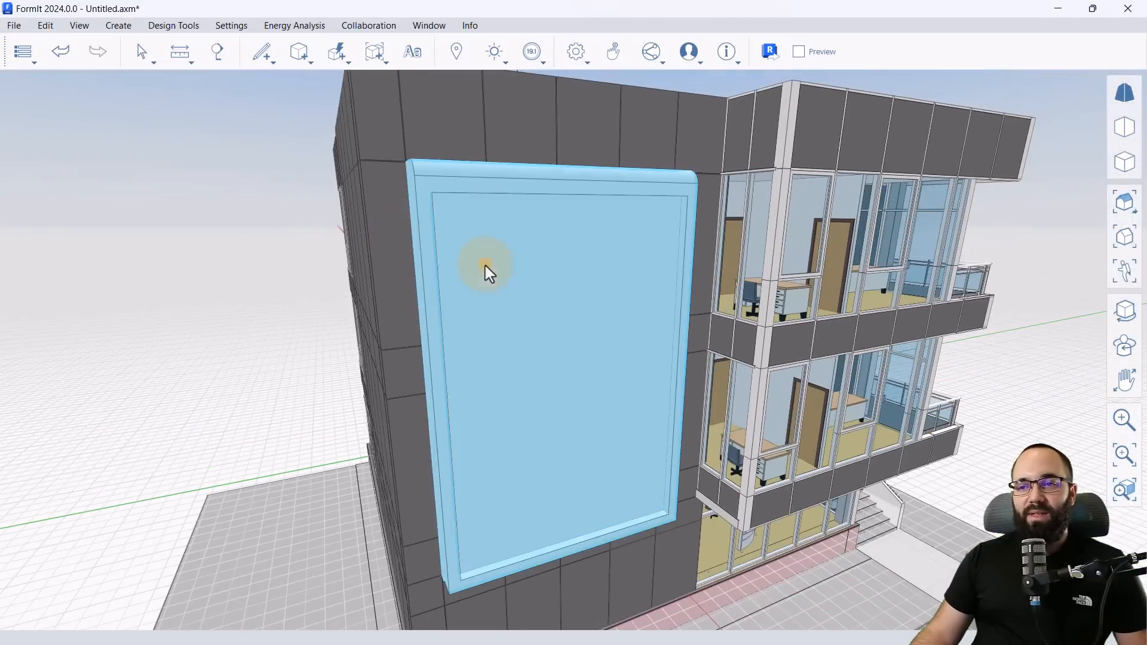
right_click(494, 279)
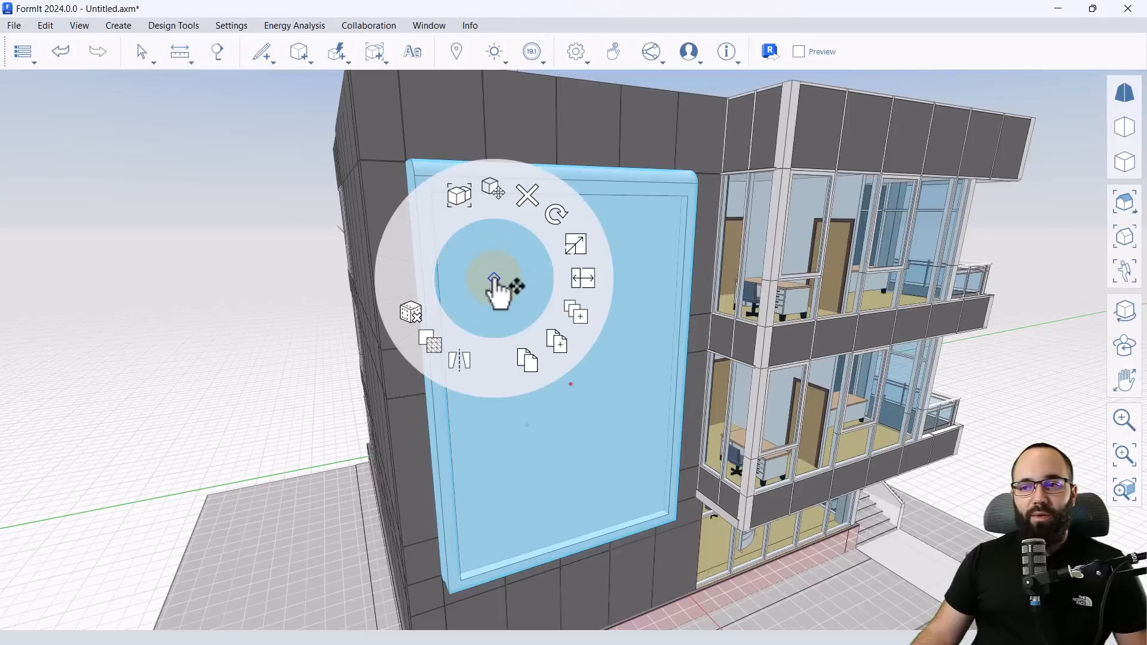
click(459, 199)
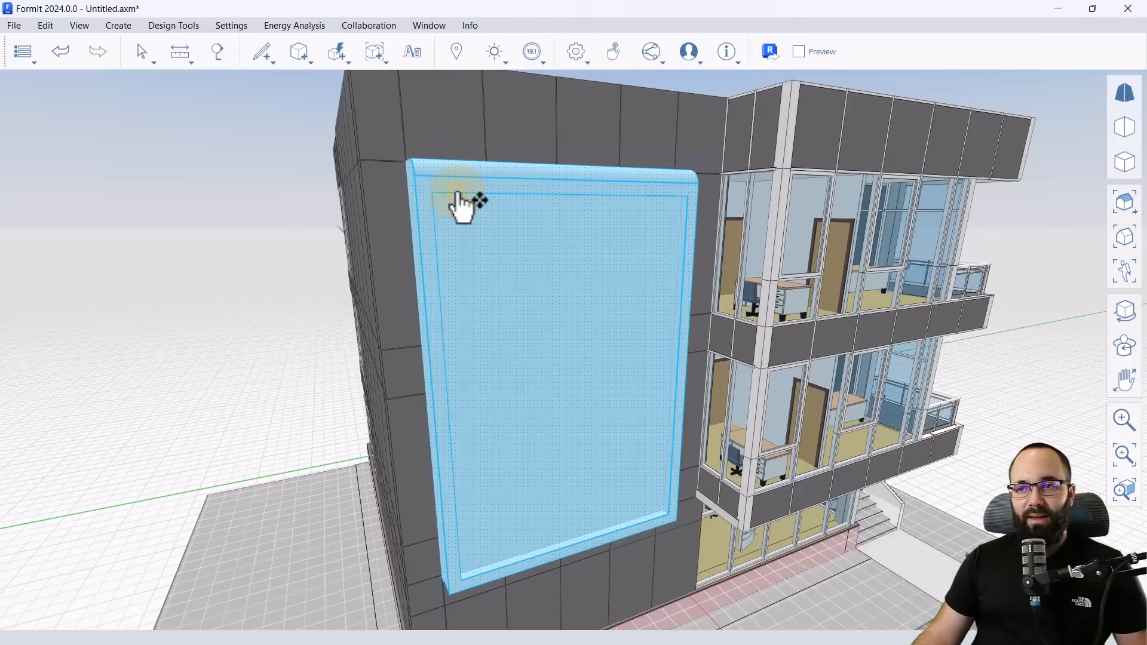
- Send the grouped facade volume to the Revit project, saving the sketch to the Desktop as FormIt Test file 2
scroll(525, 297, down, 5)
right_drag(423, 303, 505, 307)
scroll(496, 256, up, 2)
scroll(640, 313, up, 2)
right_drag(640, 313, 559, 325)
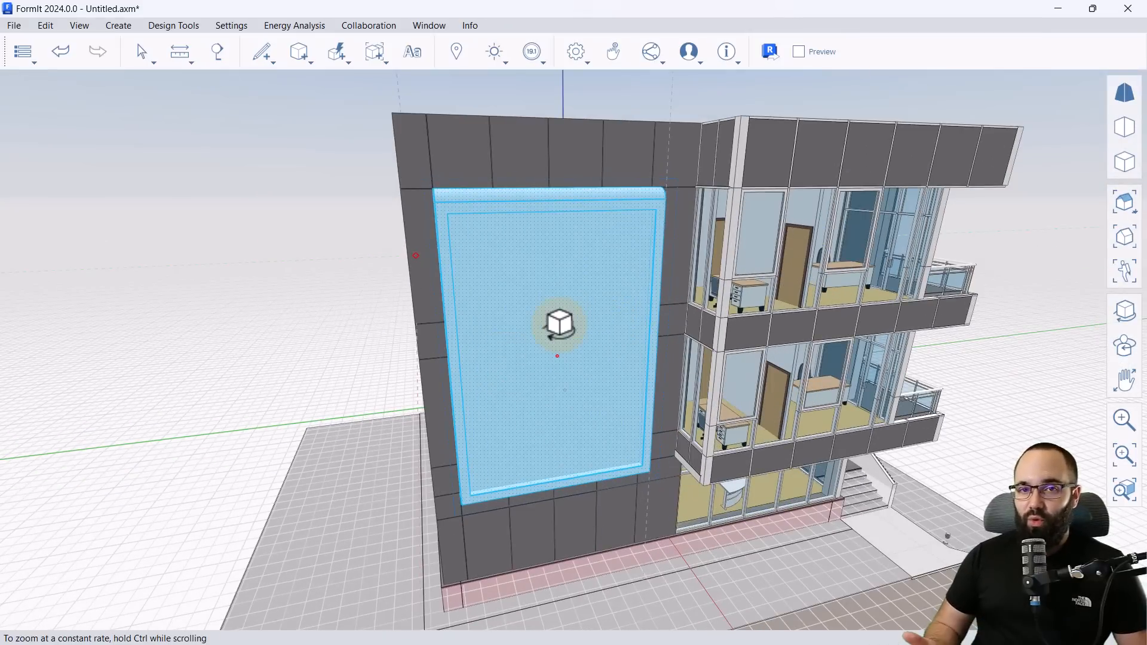
click(771, 52)
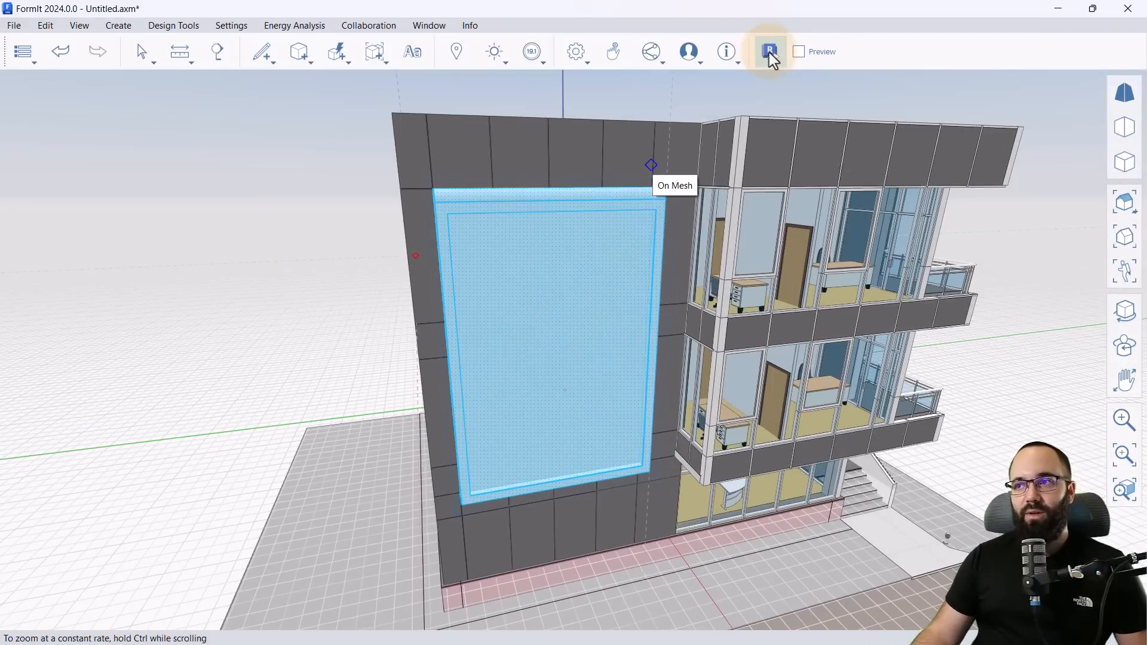
click(770, 53)
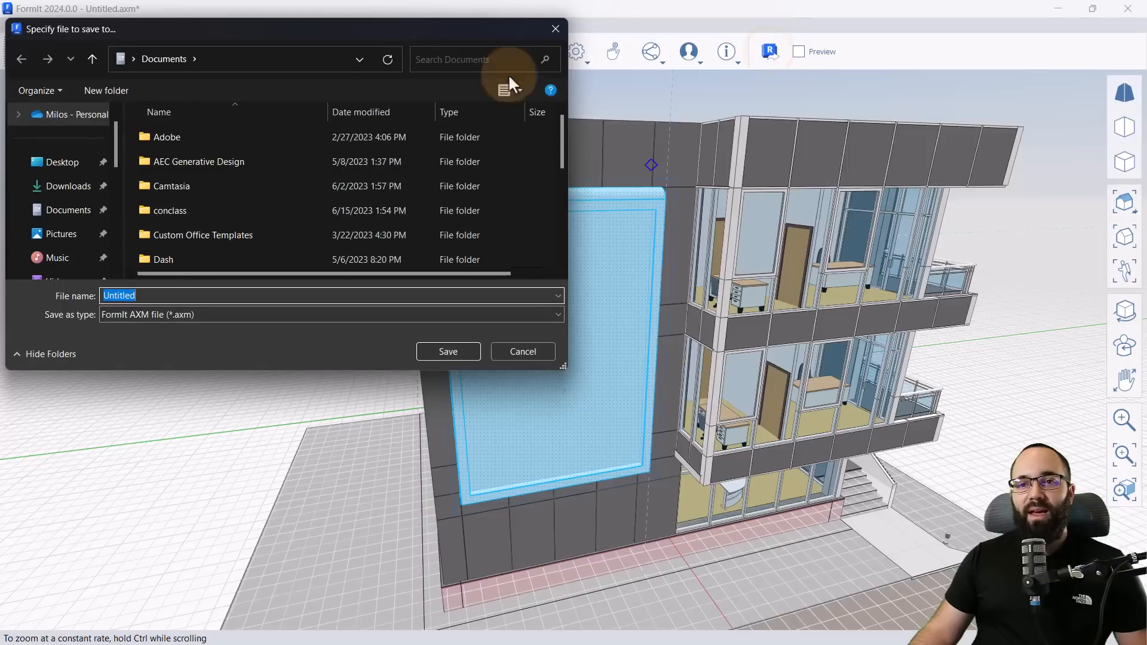
click(70, 162)
click(186, 297)
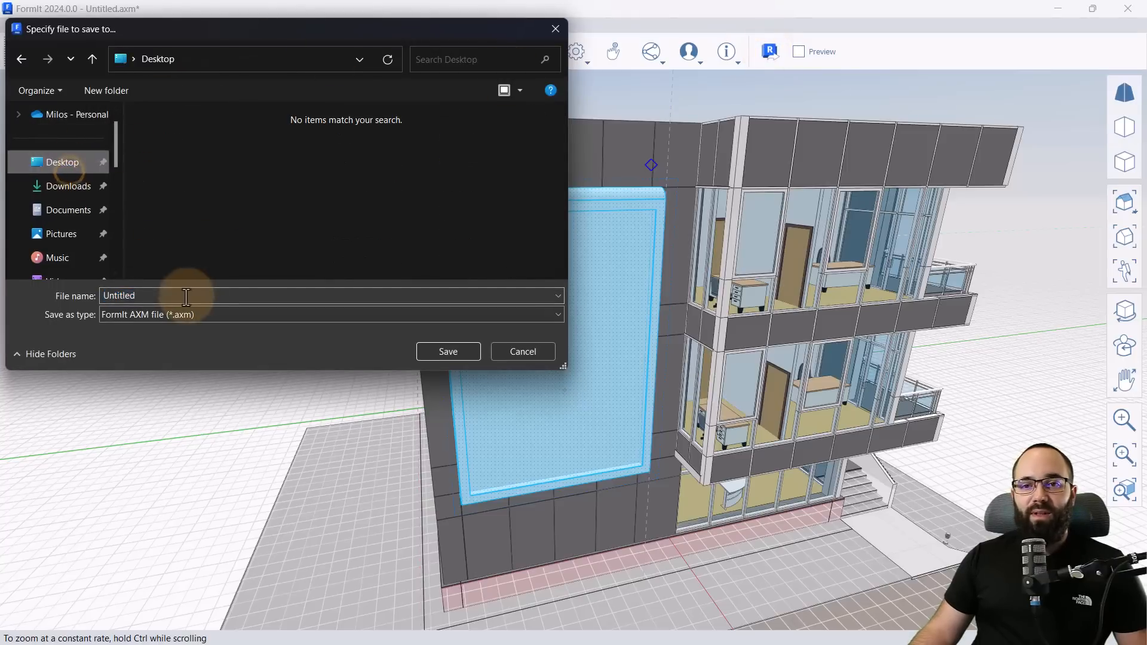
text(Te)
key(BackSpace)
key(BackSpace)
text(FormIt Test file 2)
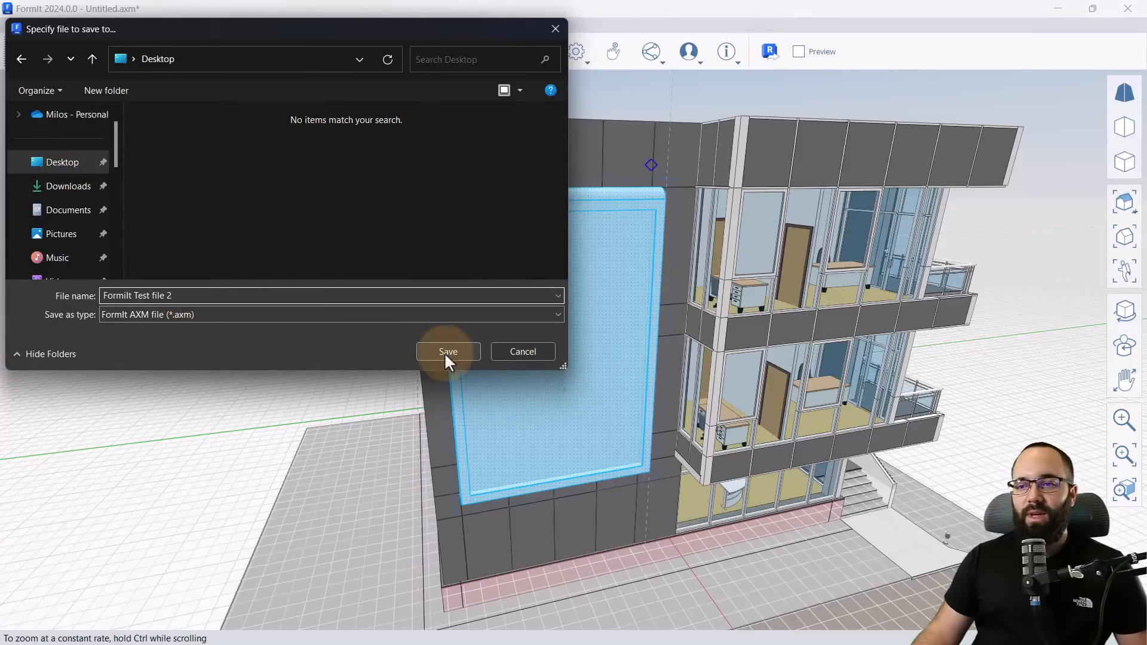
click(443, 353)
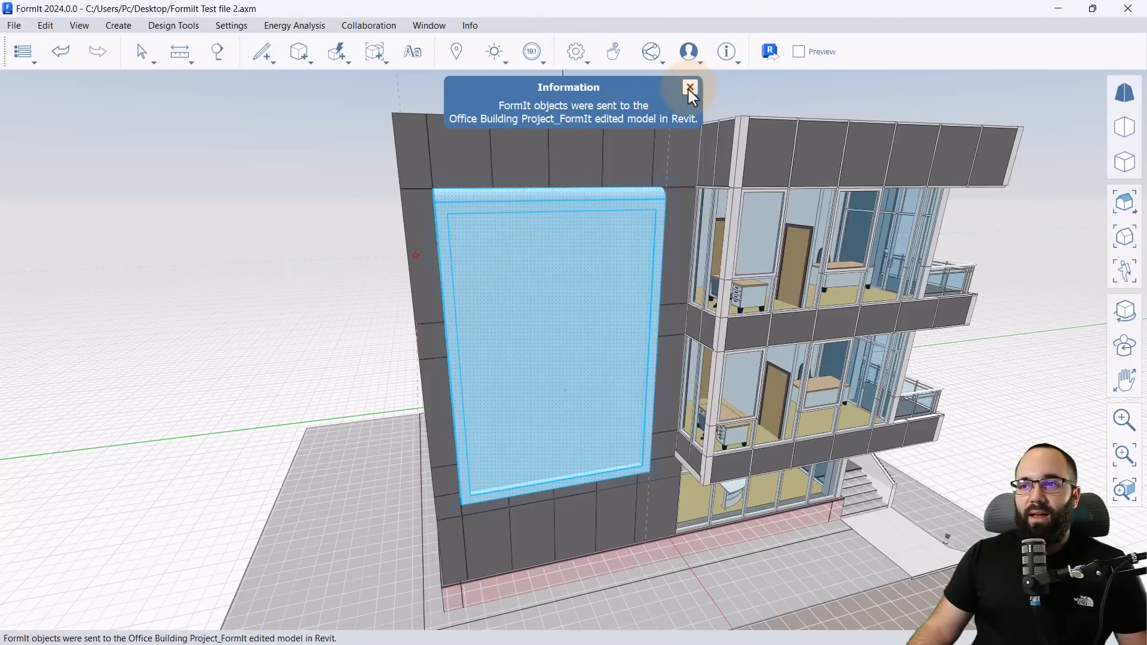
click(690, 87)
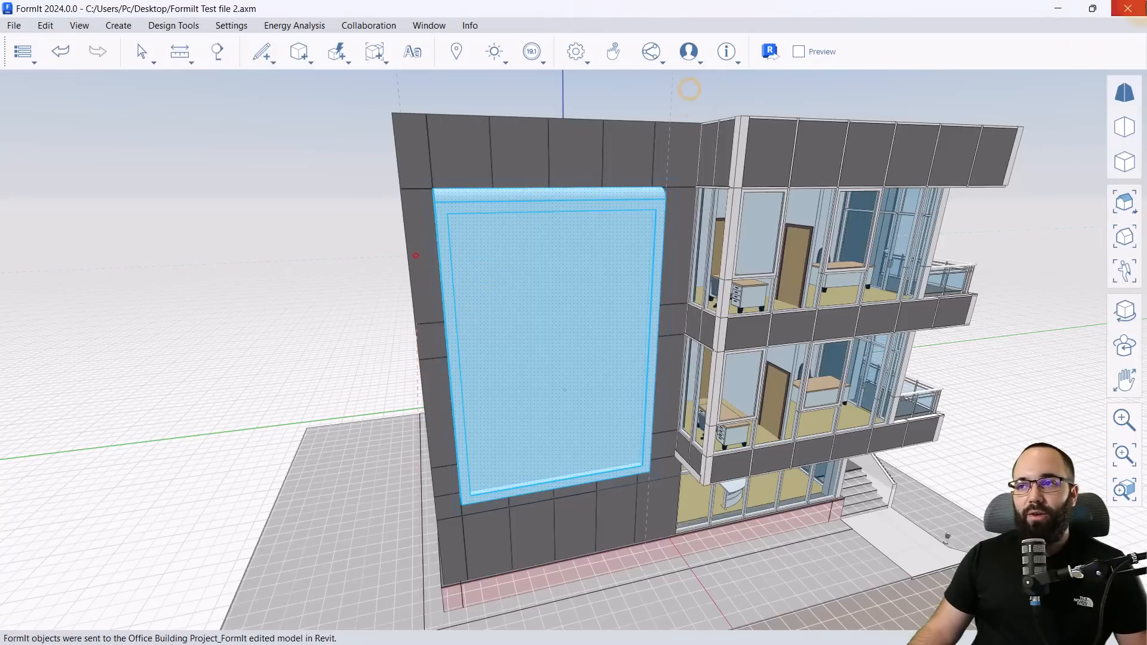
- Switch to Revit, select the imported facade volume in the 3D view and examine it on the building from several sides
click(1059, 8)
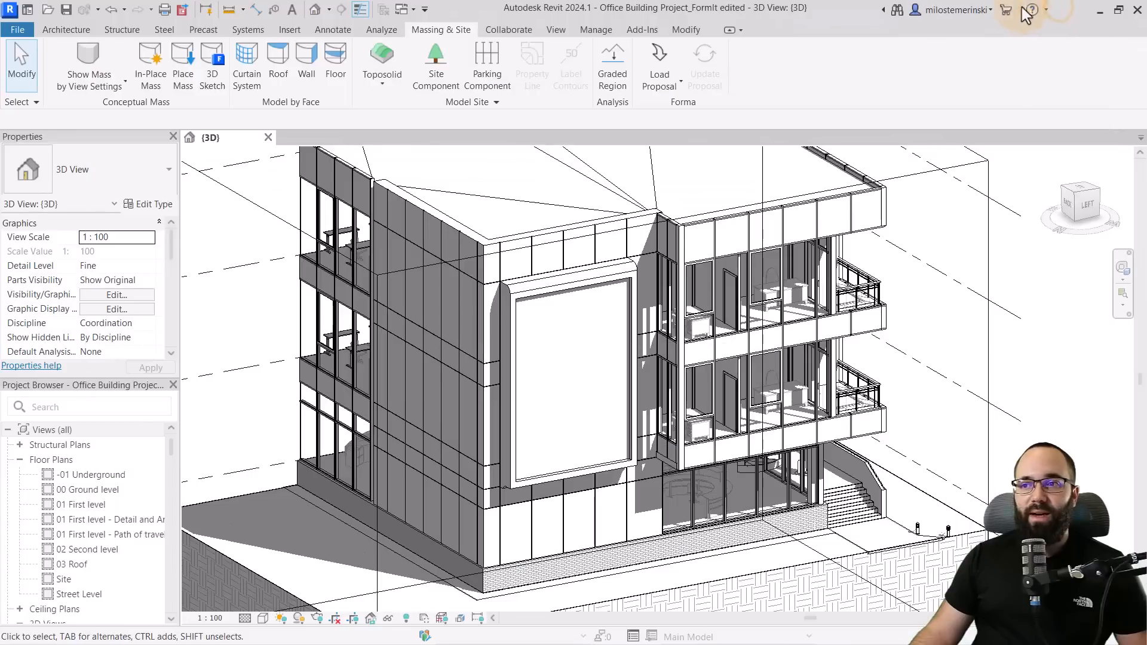
click(573, 303)
scroll(609, 344, down, 3)
click(618, 329)
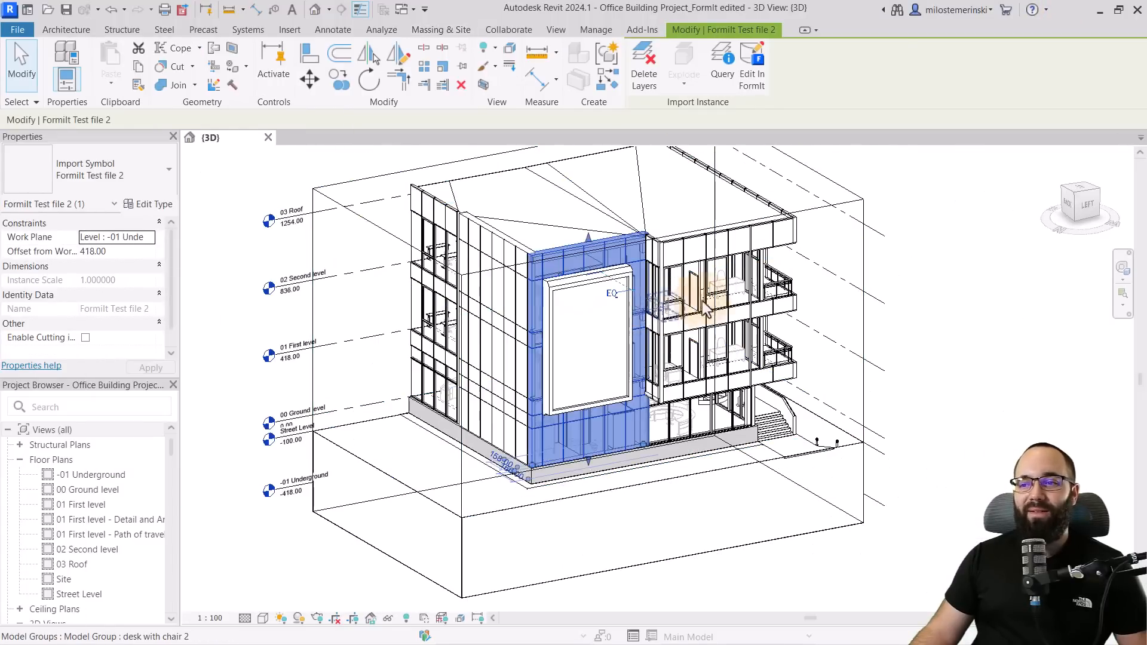
click(531, 241)
click(573, 291)
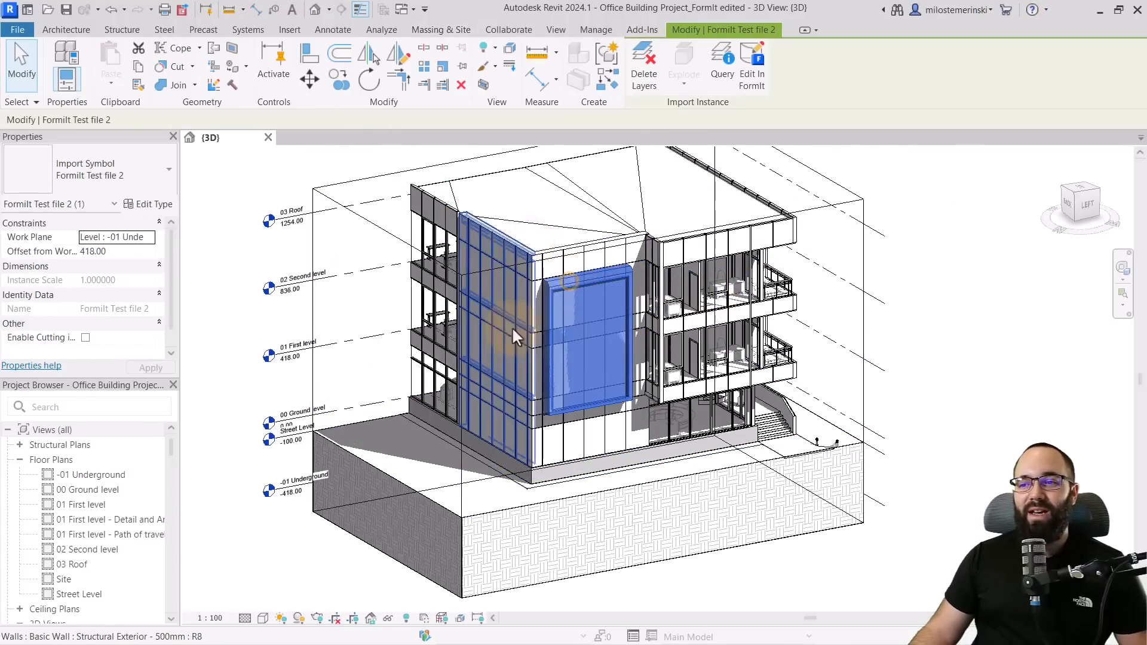
mouse_move(558, 345)
shift+middle_down()
mouse_move(615, 372)
mouse_move(684, 361)
mouse_move(573, 356)
mouse_move(616, 361)
shift+middle_up()
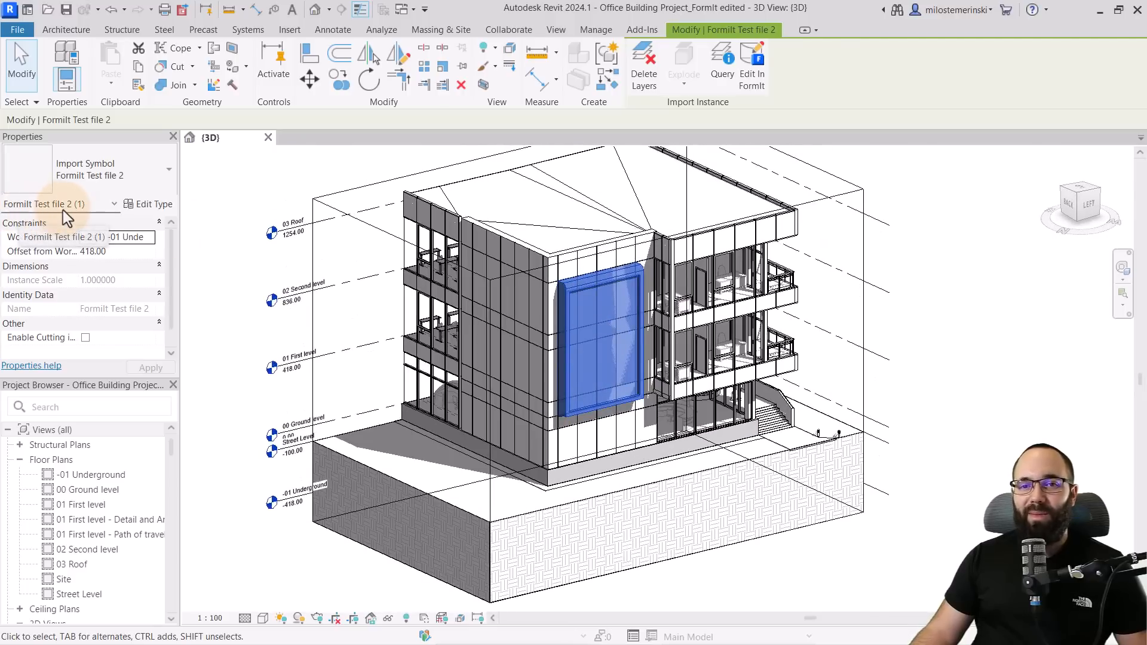
mouse_move(601, 373)
shift+middle_down()
mouse_move(504, 390)
mouse_move(379, 385)
shift+middle_up()
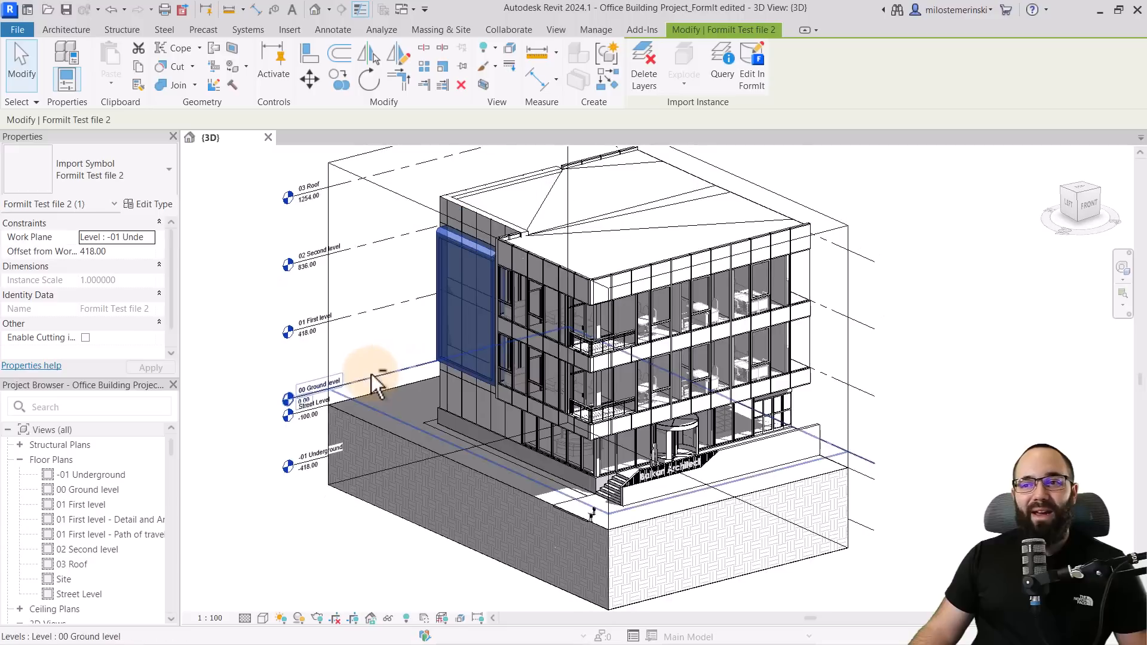